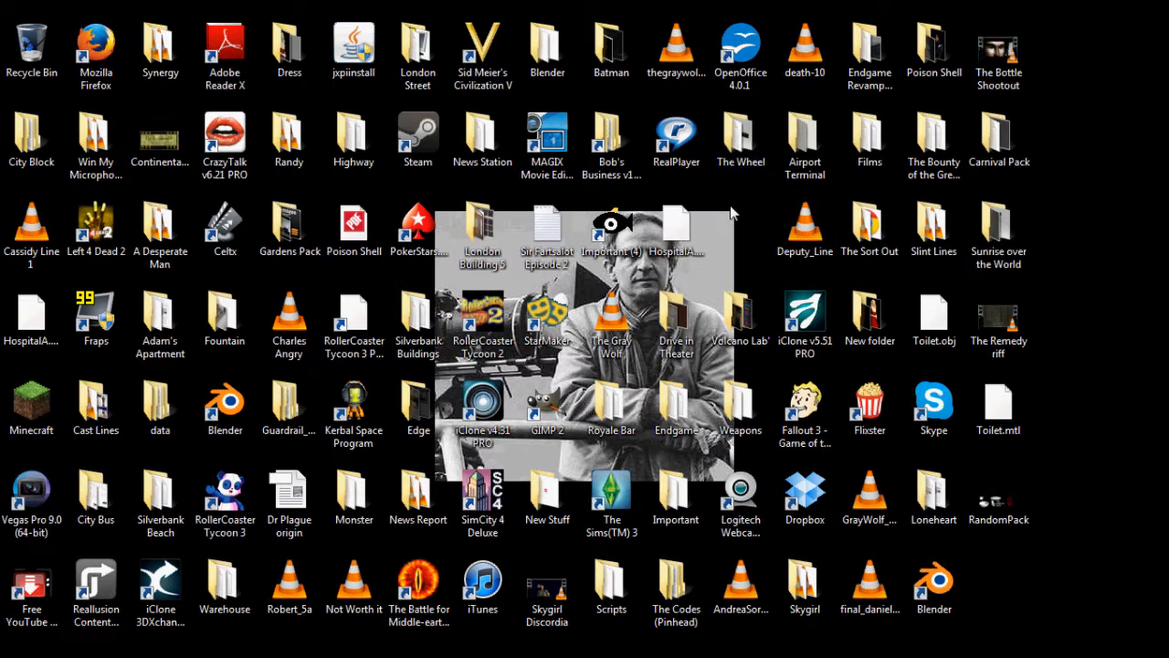
{"action": "key", "text": "super"}
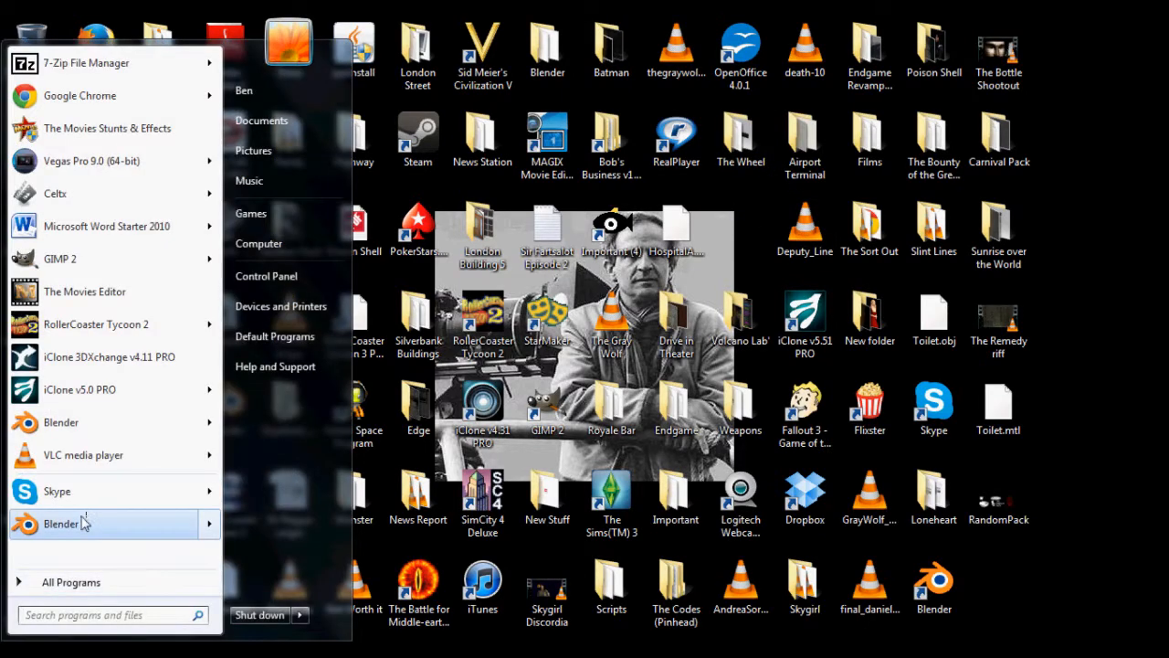
{"action": "left_click", "coordinate": [91, 425]}
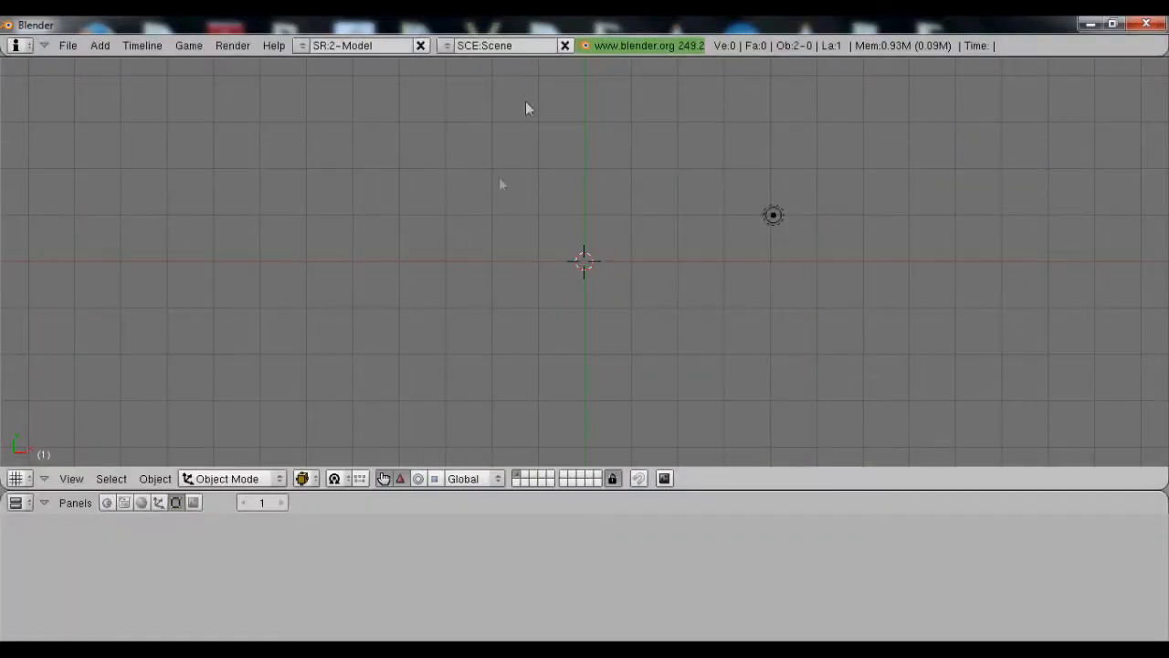
{"action": "left_click", "coordinate": [1147, 24]}
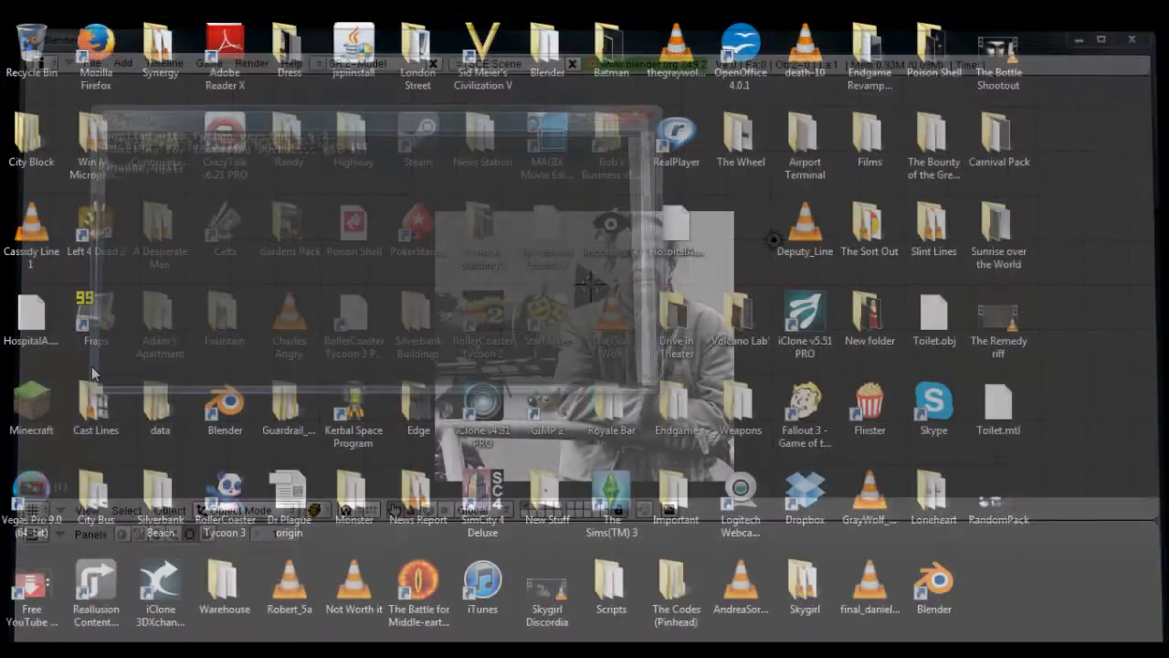
{"action": "key", "text": "super"}
{"action": "mouse_move", "coordinate": [151, 261]}
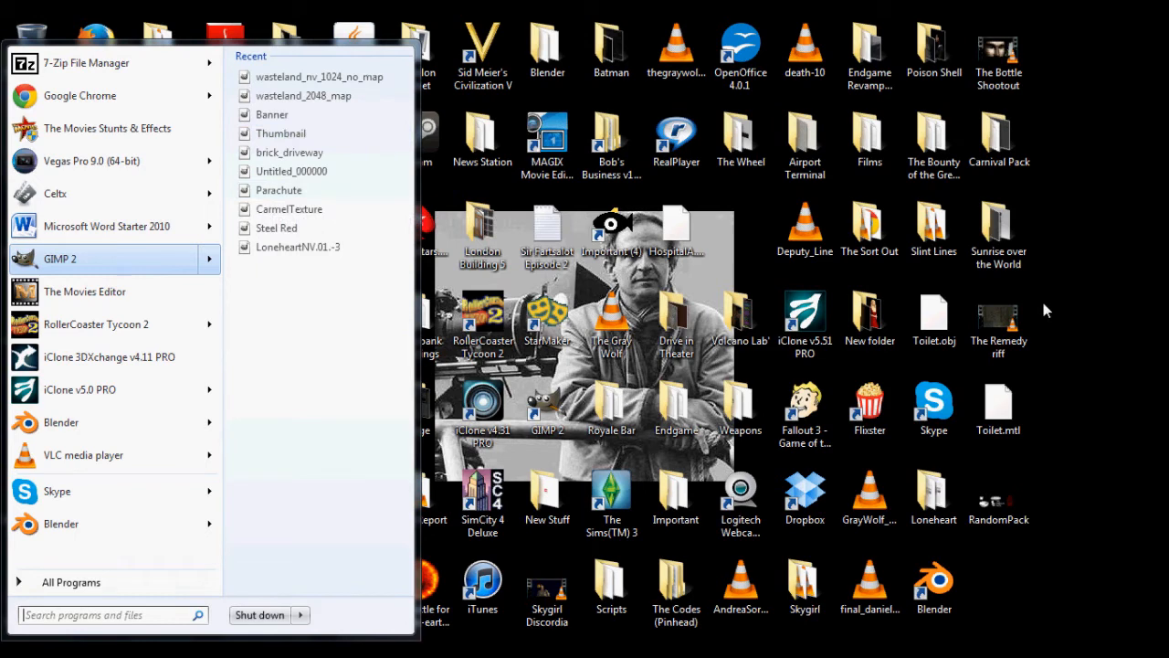
{"action": "left_click", "coordinate": [1062, 234]}
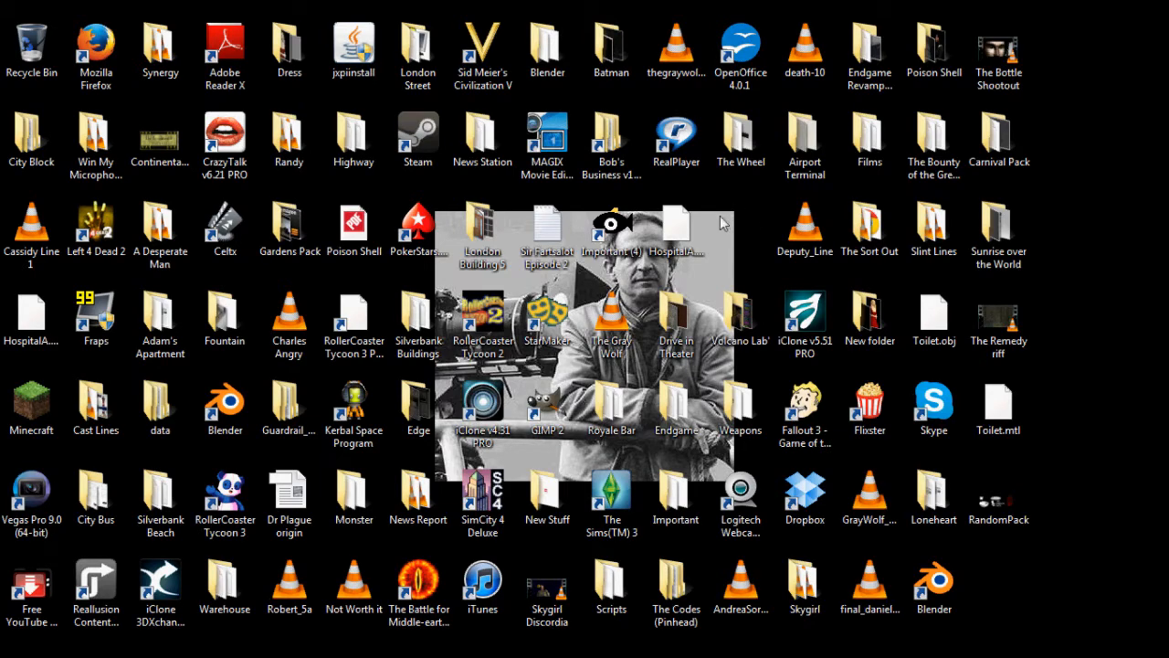
{"action": "key", "text": "super"}
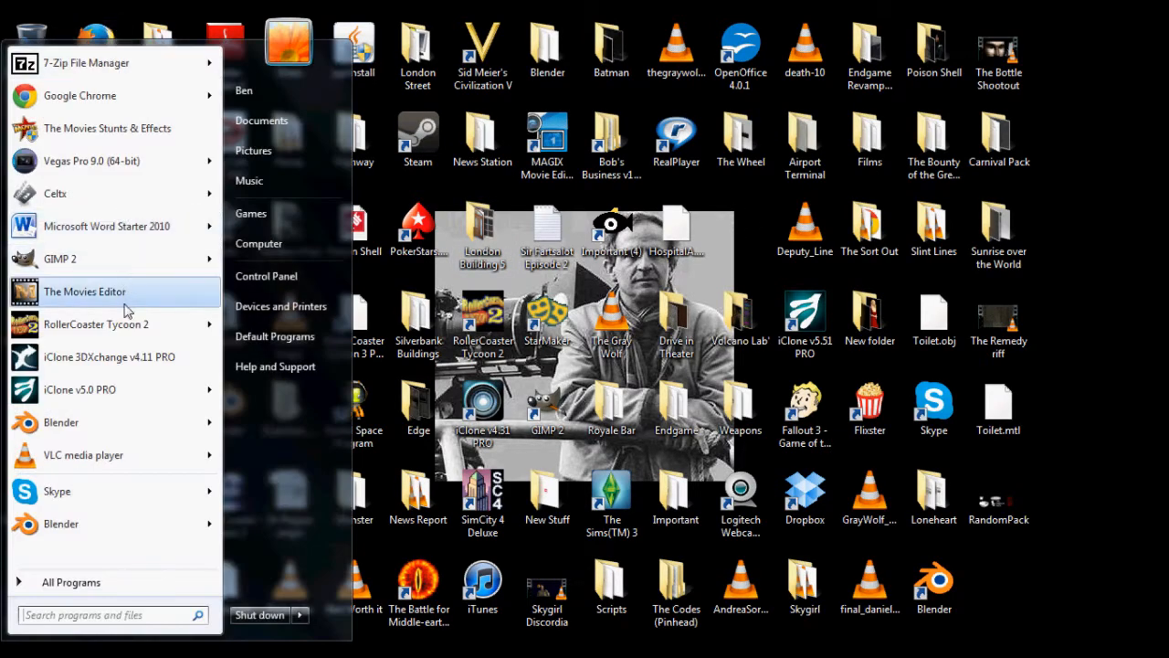
{"action": "left_click", "coordinate": [762, 224]}
Create a new folder on the desktop and name it "Set Dressing Tutorial"
{"action": "right_click", "coordinate": [726, 213]}
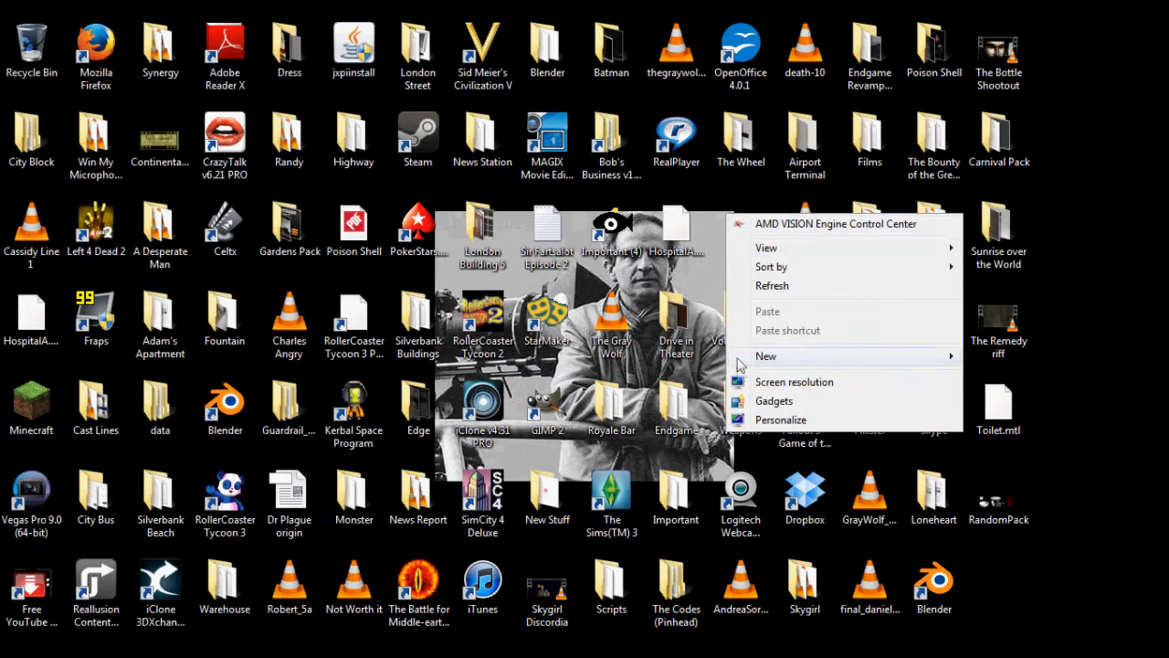
{"action": "mouse_move", "coordinate": [767, 356]}
{"action": "left_click", "coordinate": [996, 354]}
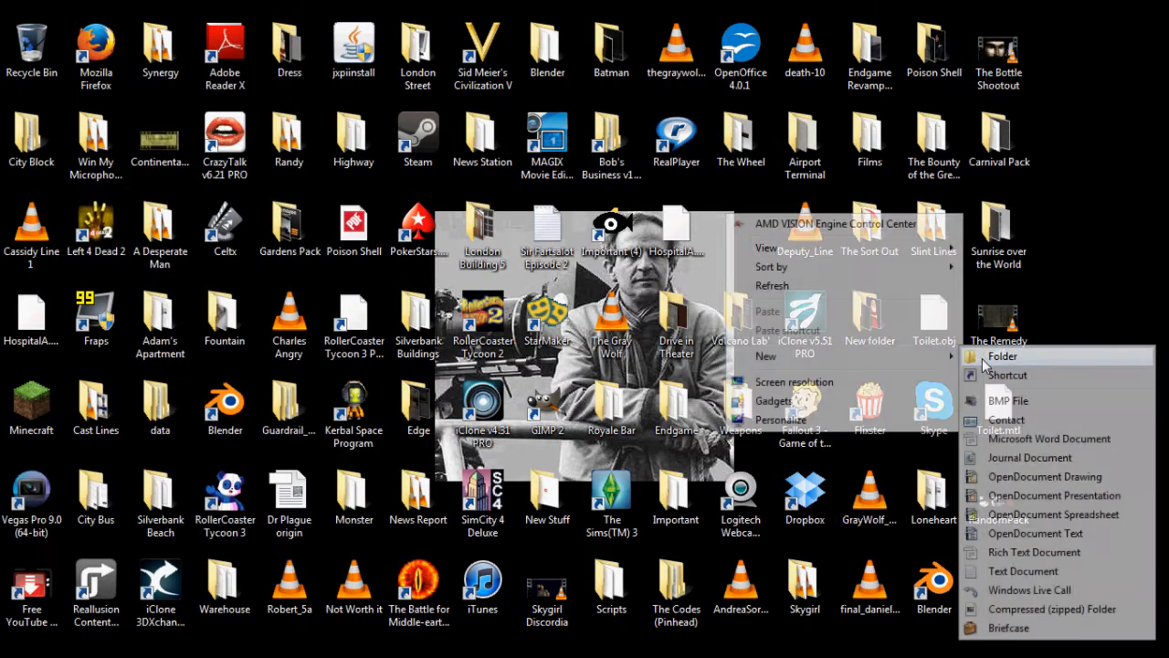
{"action": "type", "text": "s"}
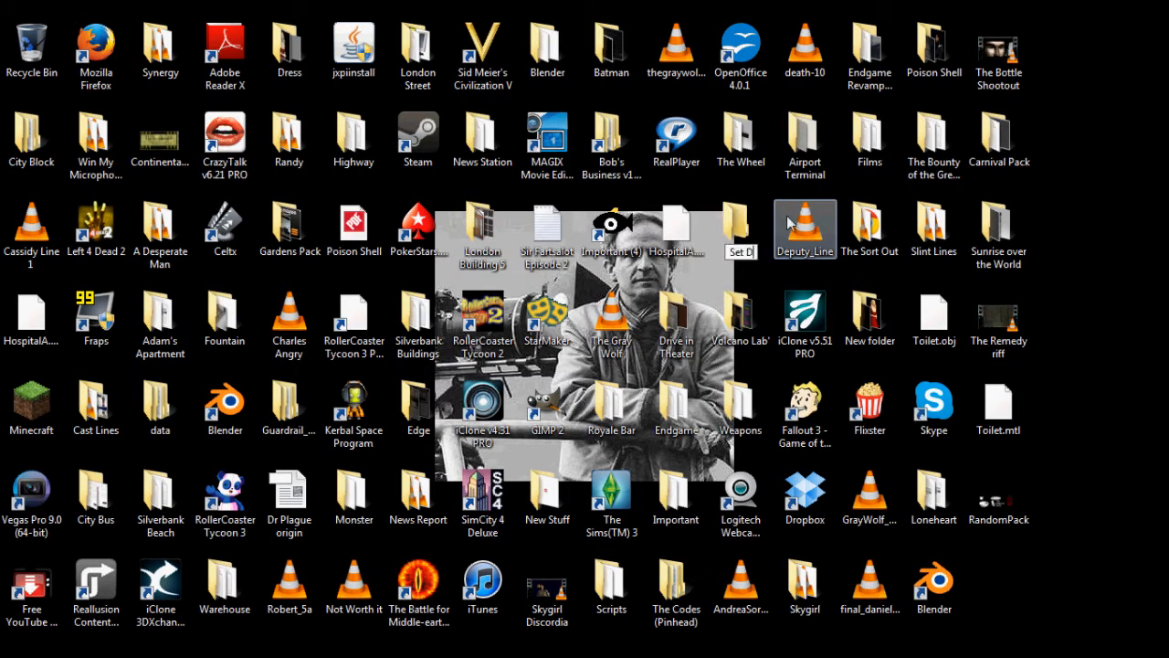
{"action": "type", "text": "et Dressing"}
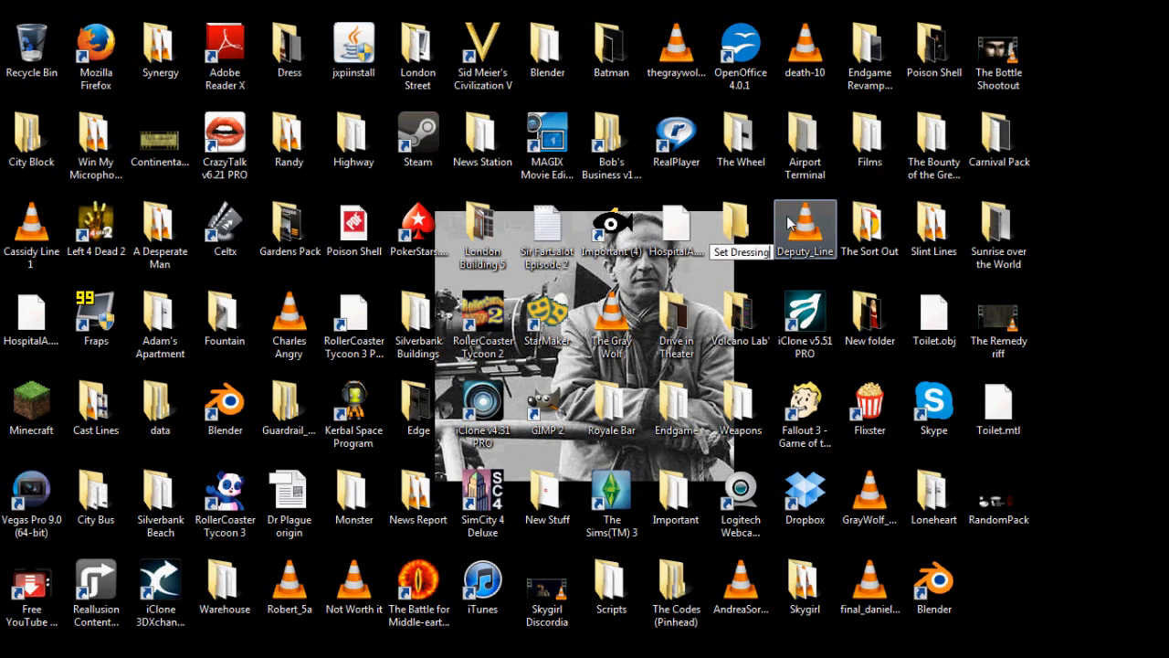
{"action": "type", "text": " Tut"}
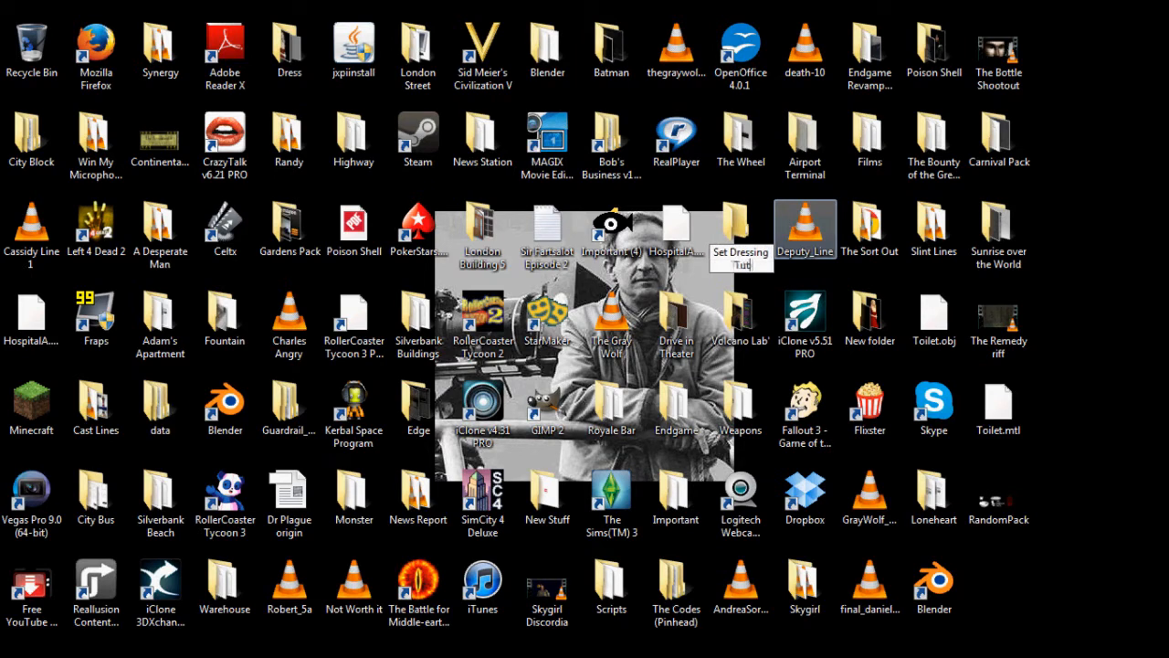
{"action": "type", "text": "orial"}
{"action": "key", "text": "Return"}
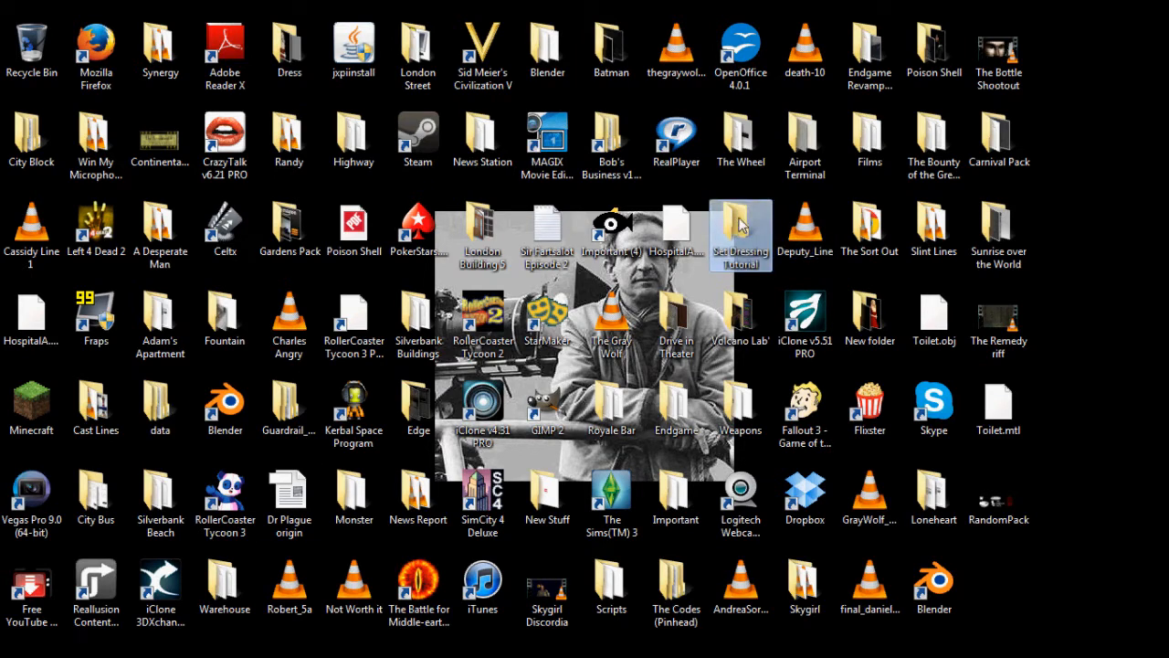
Launch The Movies Editor and choose the Set Dressing Tutorial folder on the desktop as its workspace directory
{"action": "key", "text": "super"}
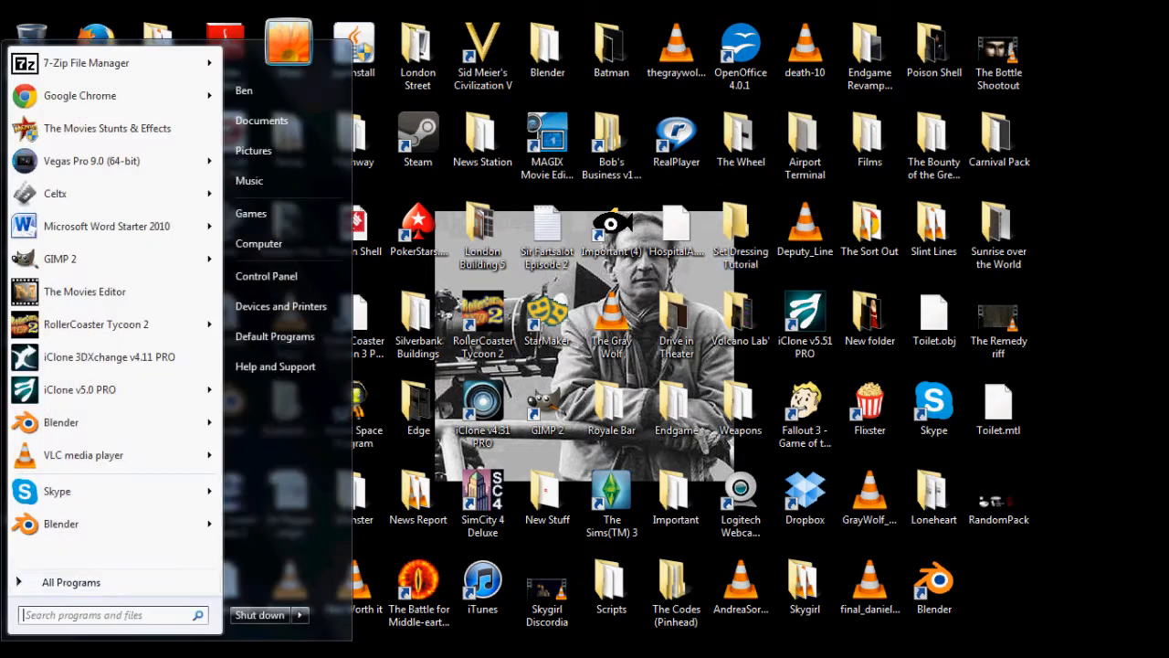
{"action": "left_click", "coordinate": [85, 292]}
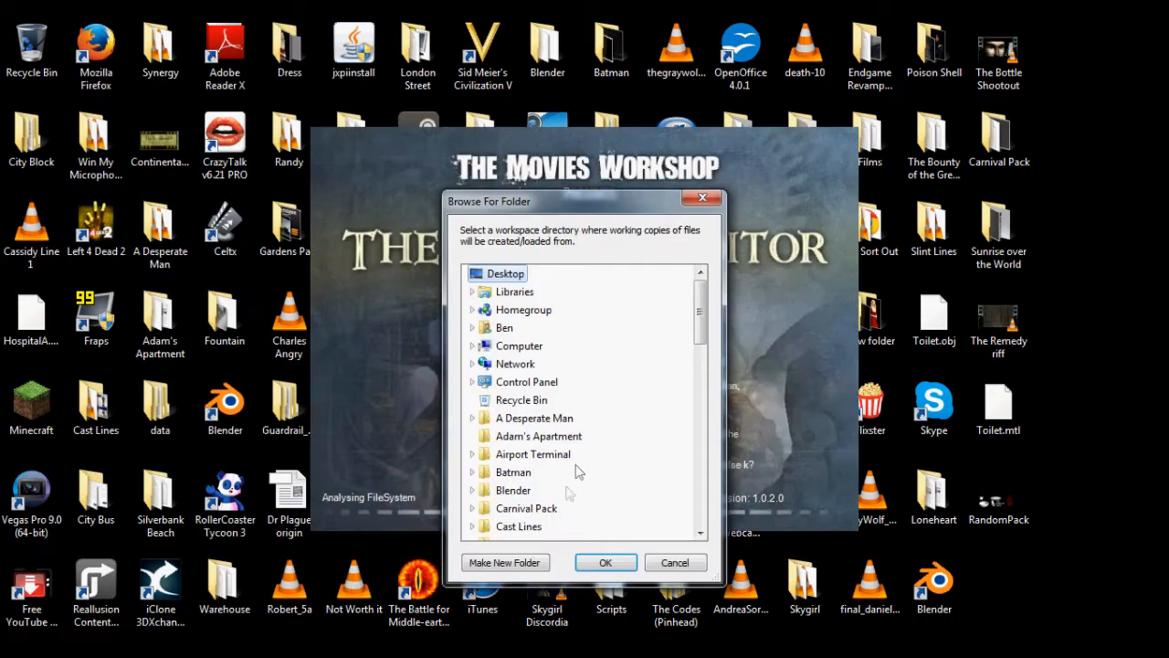
{"action": "scroll", "coordinate": [554, 522], "scroll_direction": "down", "scroll_amount": 15}
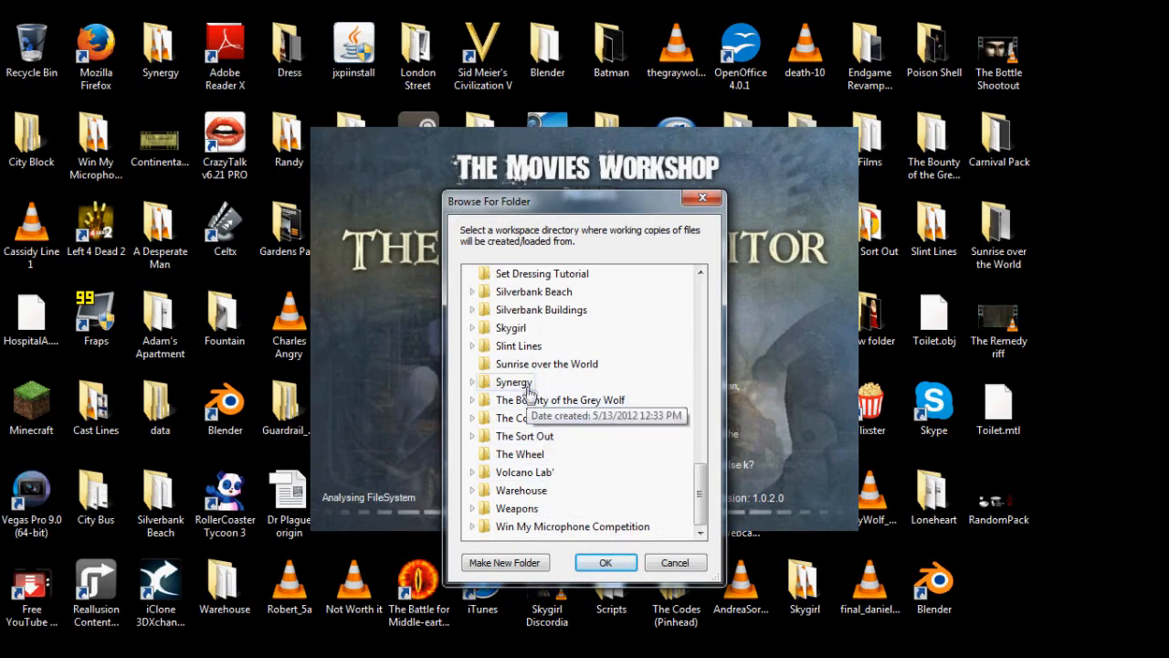
{"action": "scroll", "coordinate": [523, 347], "scroll_direction": "up", "scroll_amount": 1}
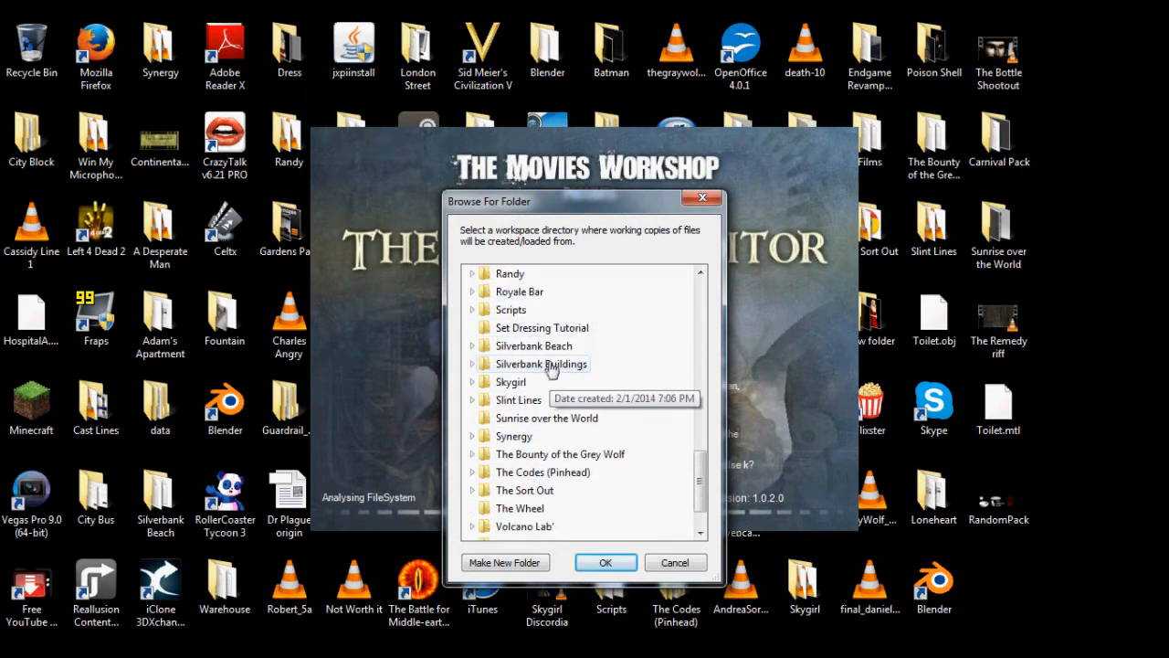
{"action": "scroll", "coordinate": [545, 336], "scroll_direction": "up", "scroll_amount": 9}
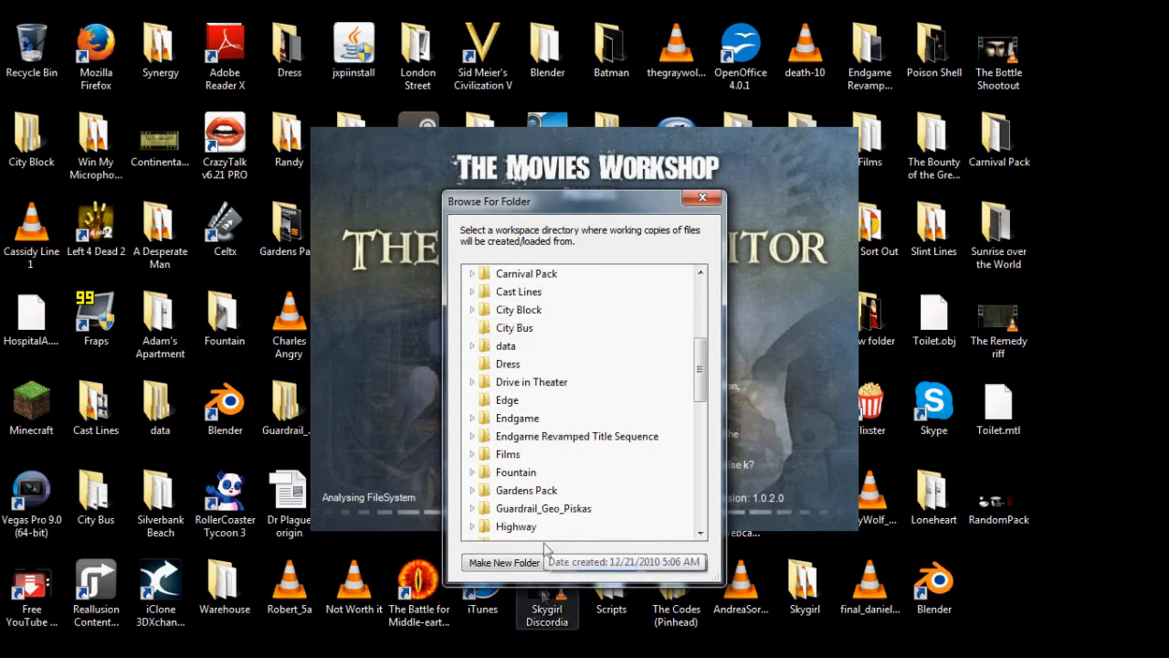
{"action": "scroll", "coordinate": [583, 493], "scroll_direction": "down", "scroll_amount": 7}
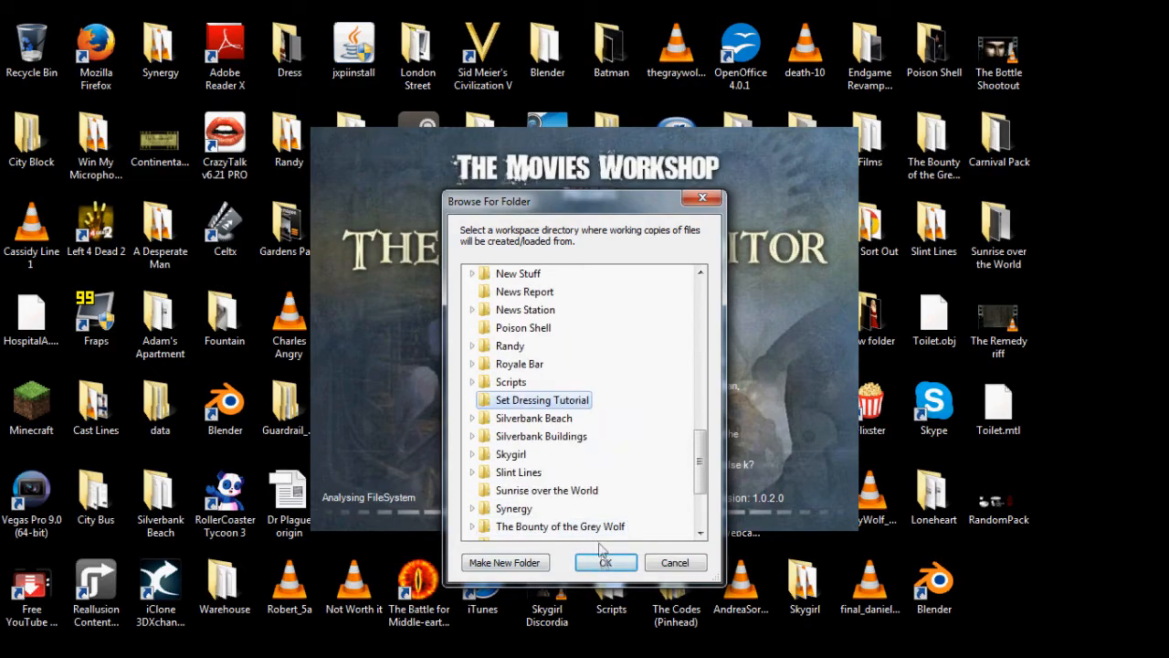
{"action": "left_click", "coordinate": [603, 561]}
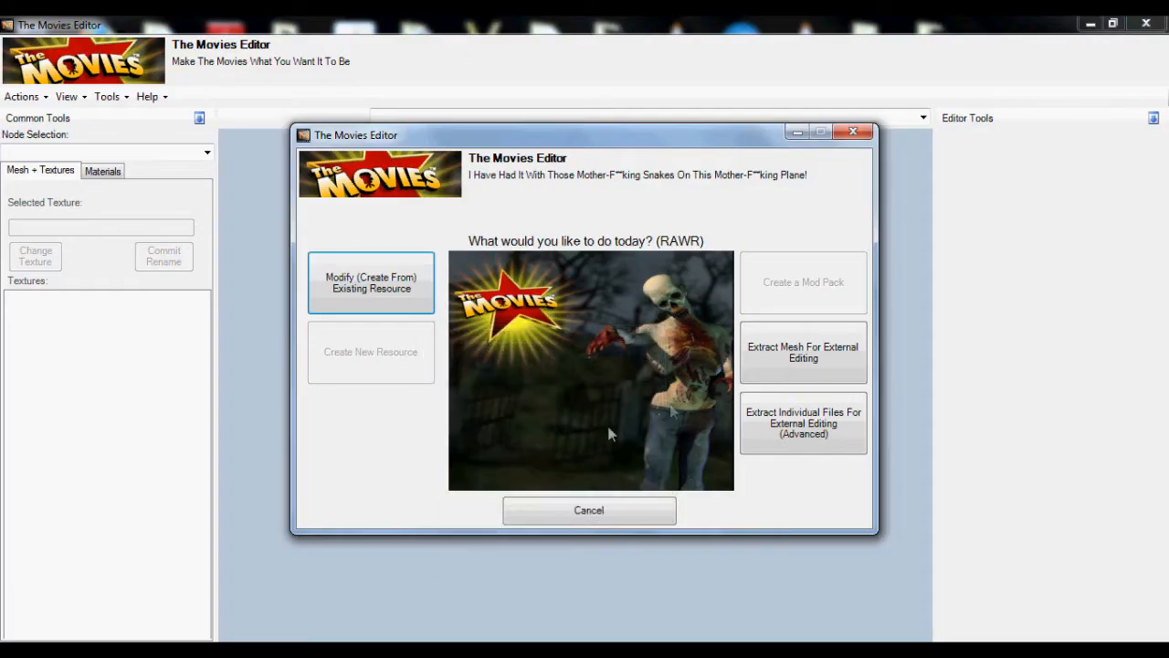
Open the Extract Meshes Wizard for extracting a mesh for external editing
{"action": "left_click", "coordinate": [781, 357]}
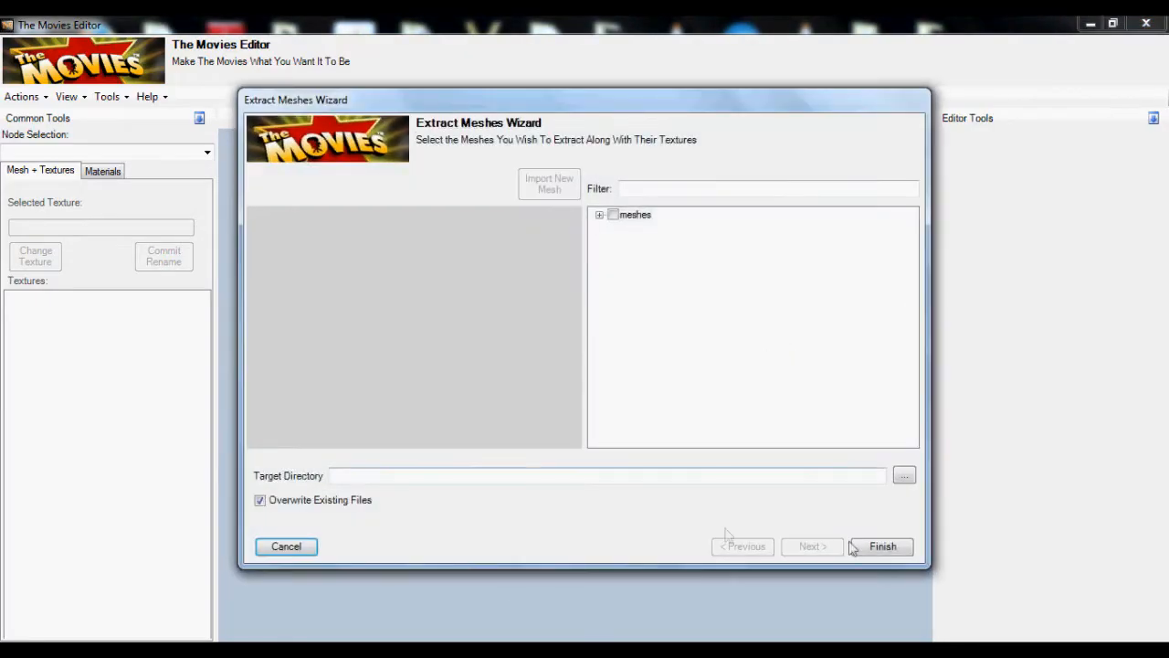
{"action": "left_click", "coordinate": [286, 547]}
{"action": "left_click", "coordinate": [28, 98]}
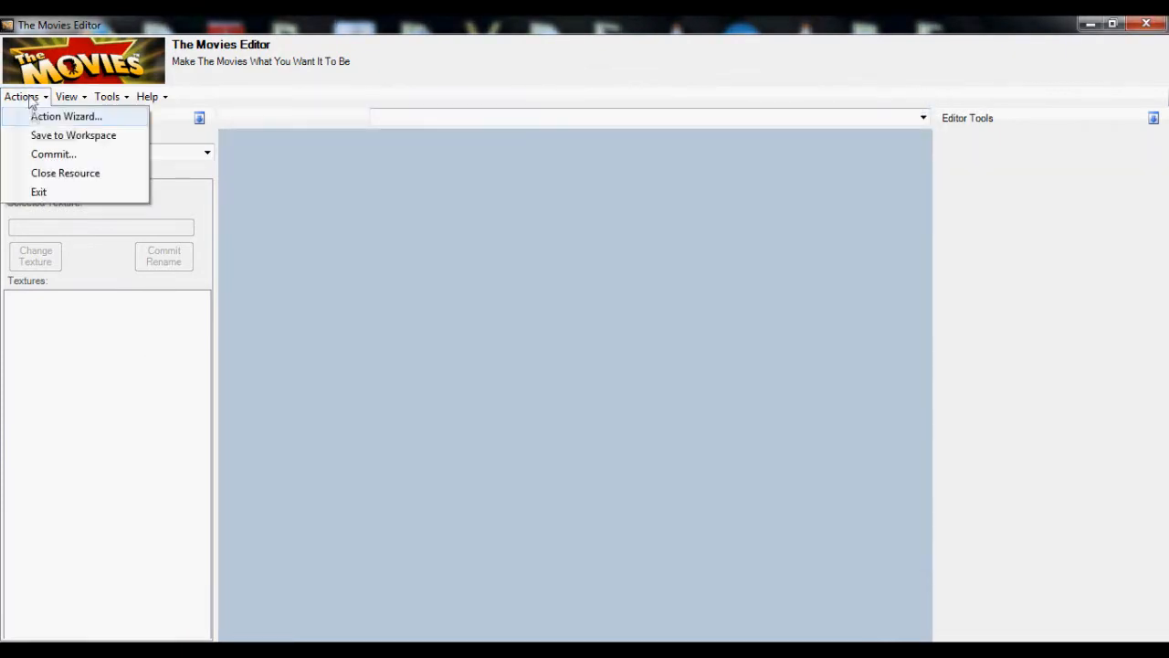
{"action": "left_click", "coordinate": [34, 116]}
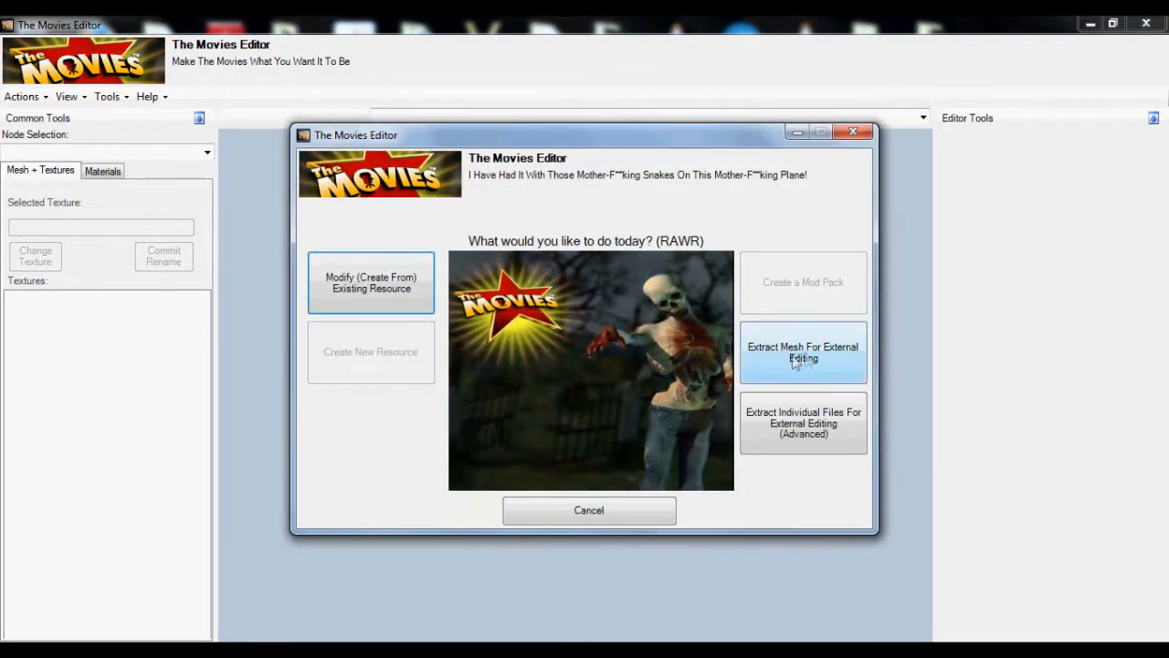
{"action": "left_click", "coordinate": [806, 357]}
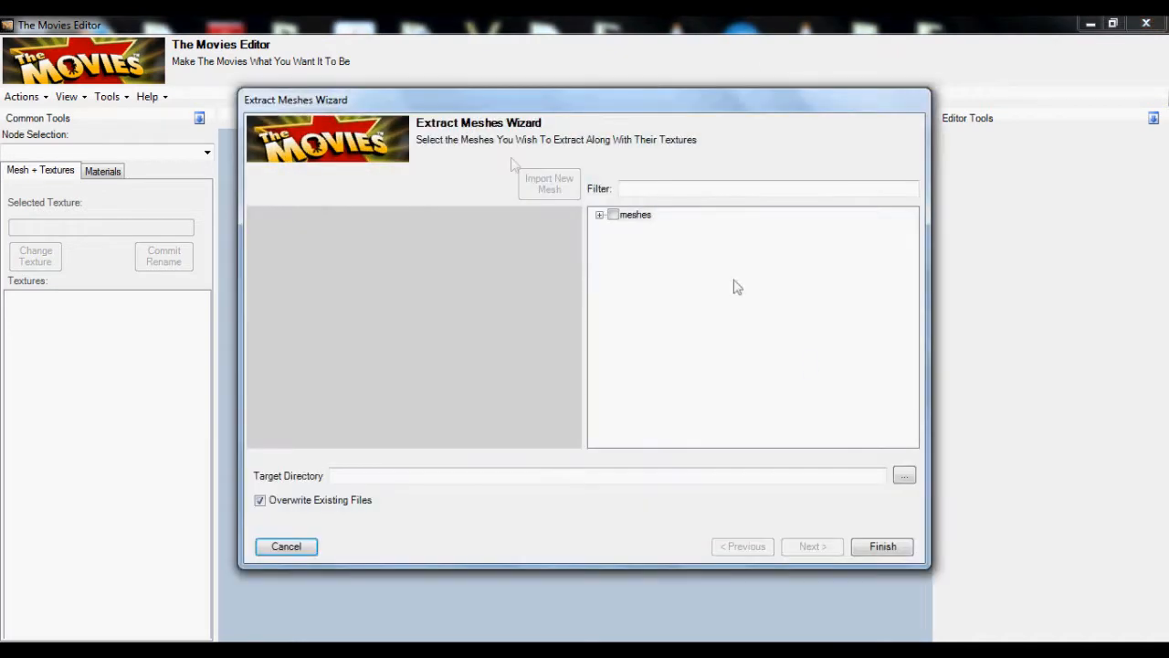
Filter the mesh list by "debug" and preview p_debug38.msh, orbiting around the whole building
{"action": "left_click", "coordinate": [616, 219]}
{"action": "left_click", "coordinate": [653, 189]}
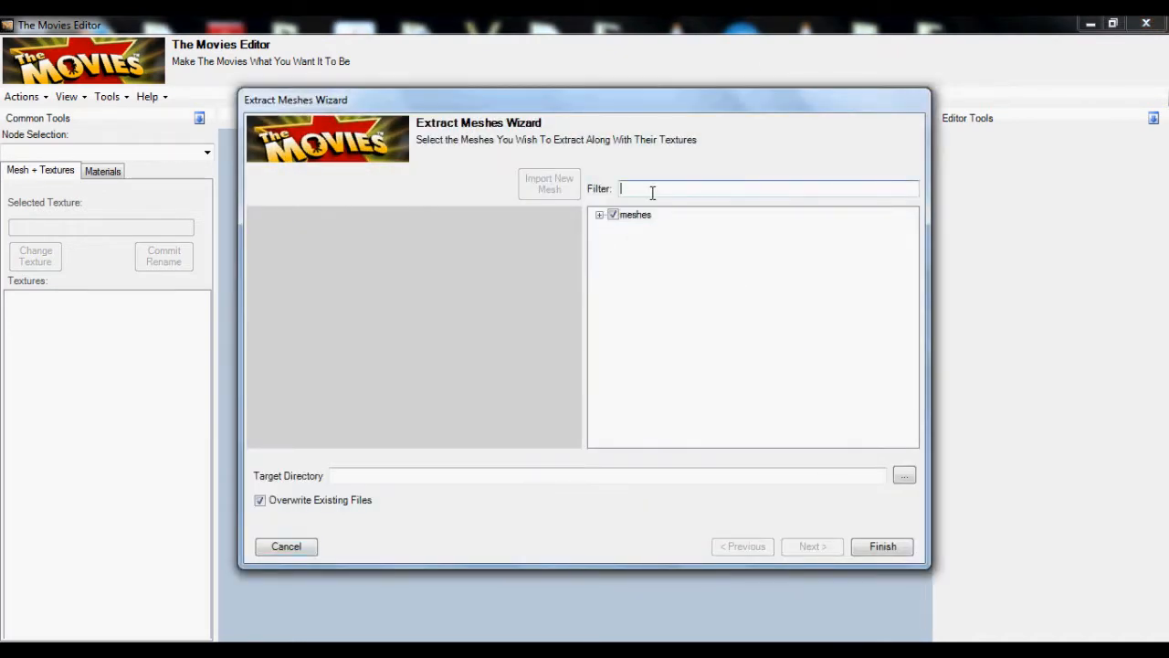
{"action": "type", "text": "debug"}
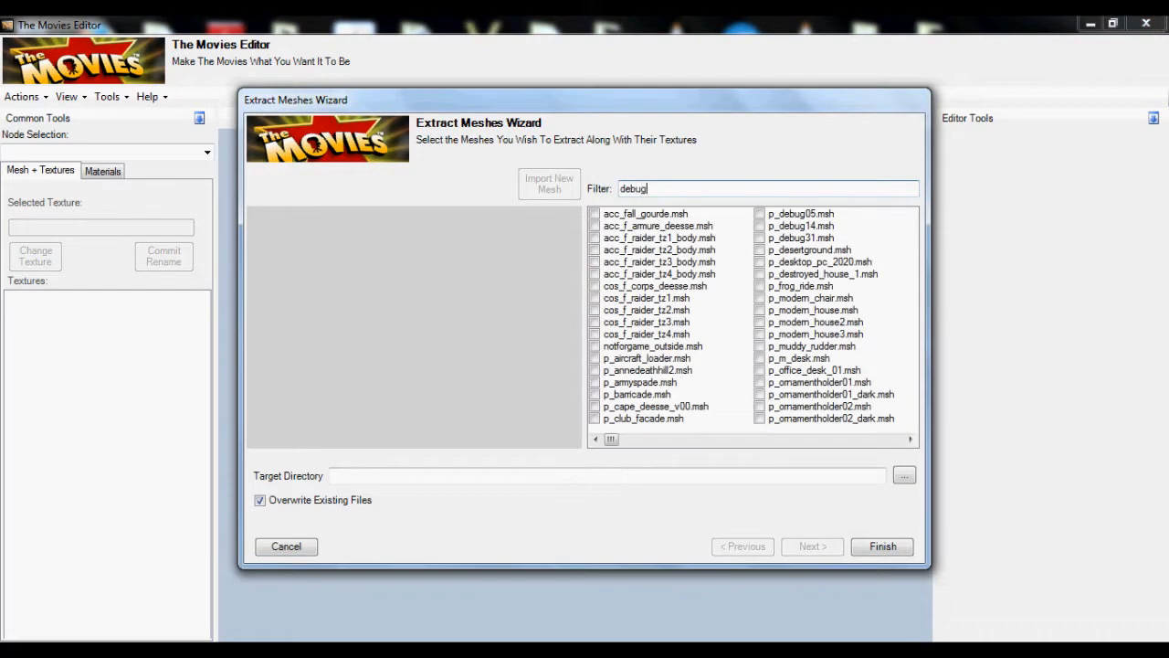
{"action": "left_click", "coordinate": [795, 288]}
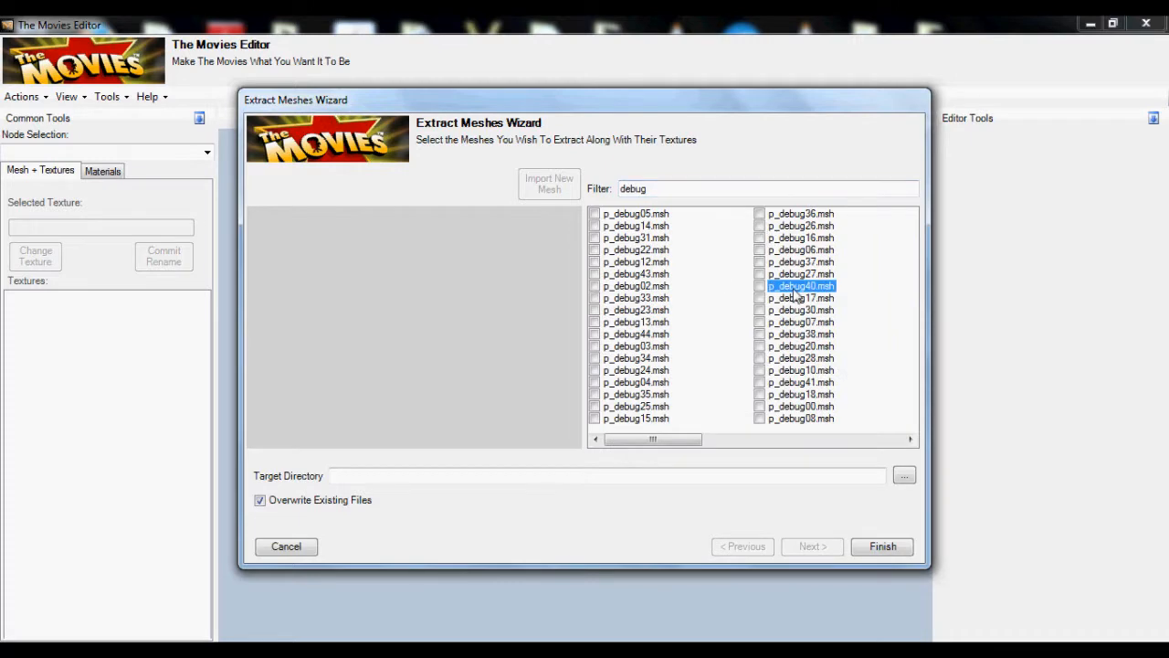
{"action": "left_click", "coordinate": [794, 334]}
{"action": "left_click_drag", "start_coordinate": [498, 321], "coordinate": [357, 329]}
{"action": "scroll", "coordinate": [400, 316], "scroll_direction": "down", "scroll_amount": 5}
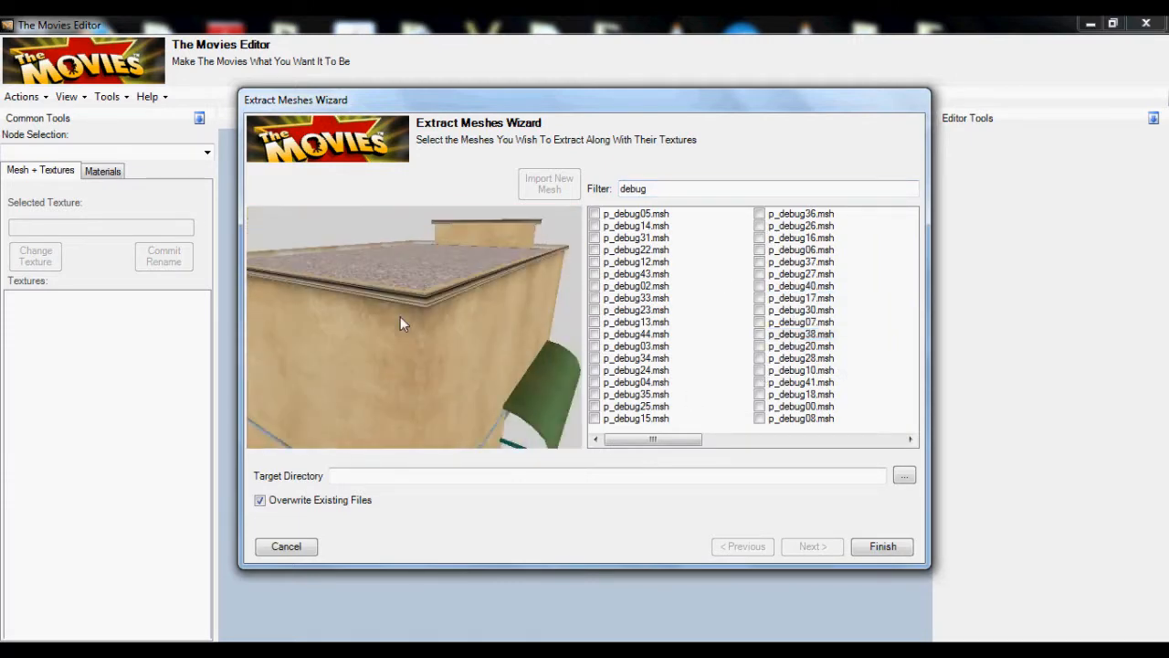
{"action": "left_click_drag", "start_coordinate": [447, 318], "coordinate": [311, 296]}
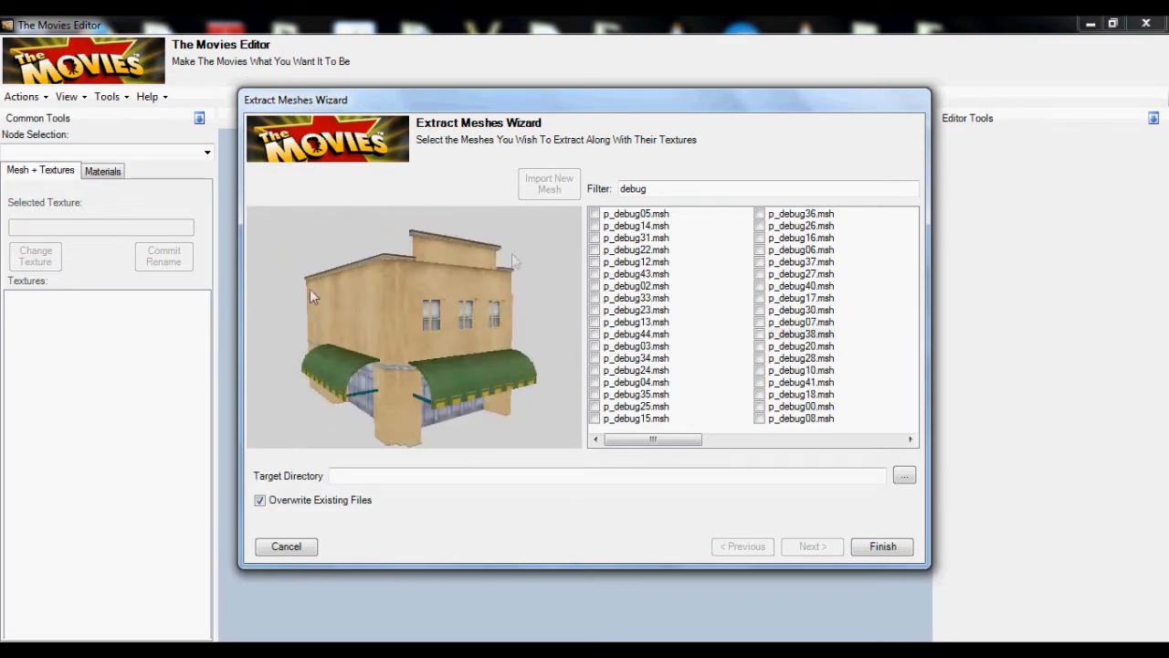
Filter the mesh list by "sidewa" and mark p_sidewalk_02by16.msh for extraction
{"action": "double_click", "coordinate": [660, 195]}
{"action": "type", "text": "sidewa"}
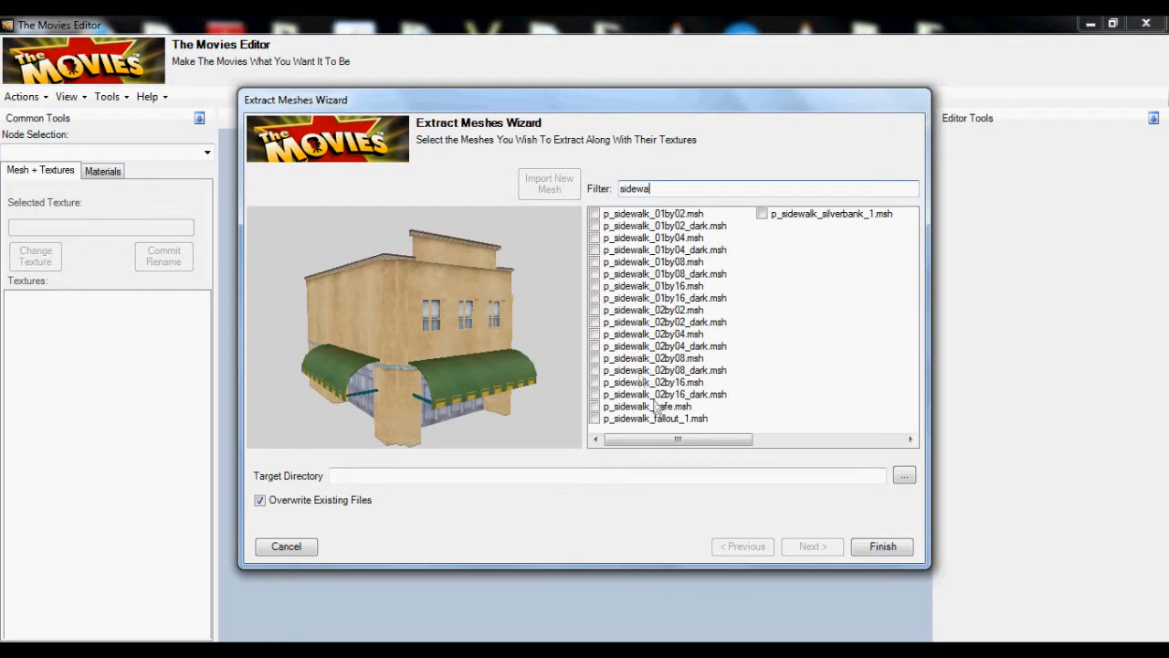
{"action": "left_click", "coordinate": [598, 383]}
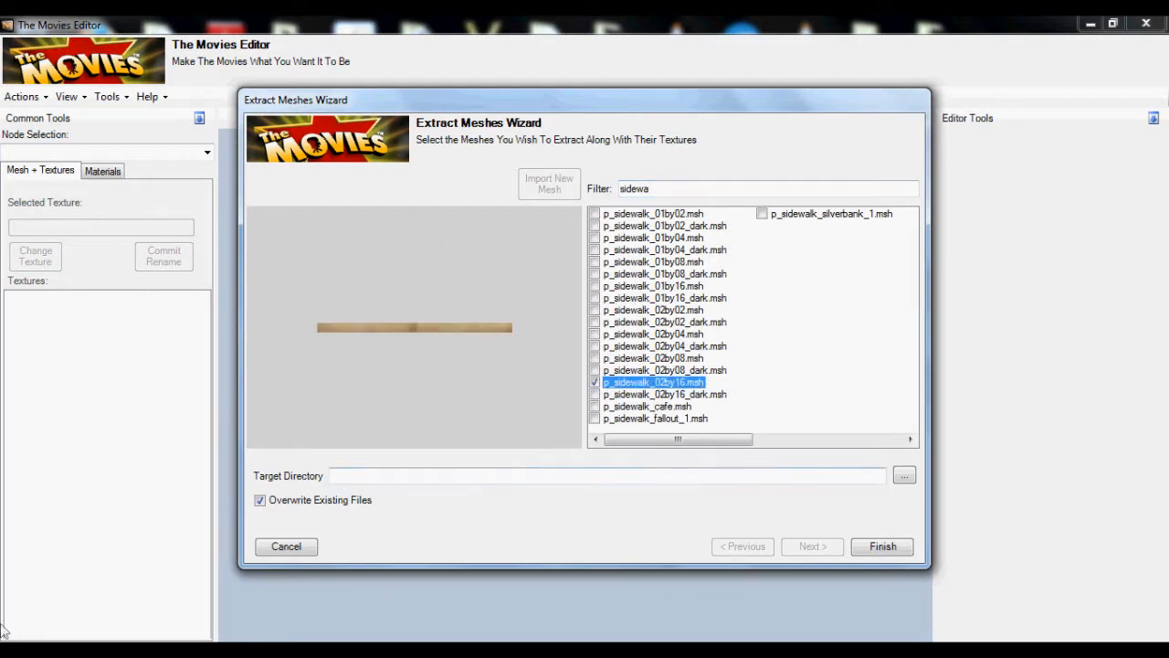
Open the Set Dressing Tutorial folder on the desktop in a Windows Explorer window
{"action": "left_click", "coordinate": [4, 637]}
{"action": "left_click", "coordinate": [235, 84]}
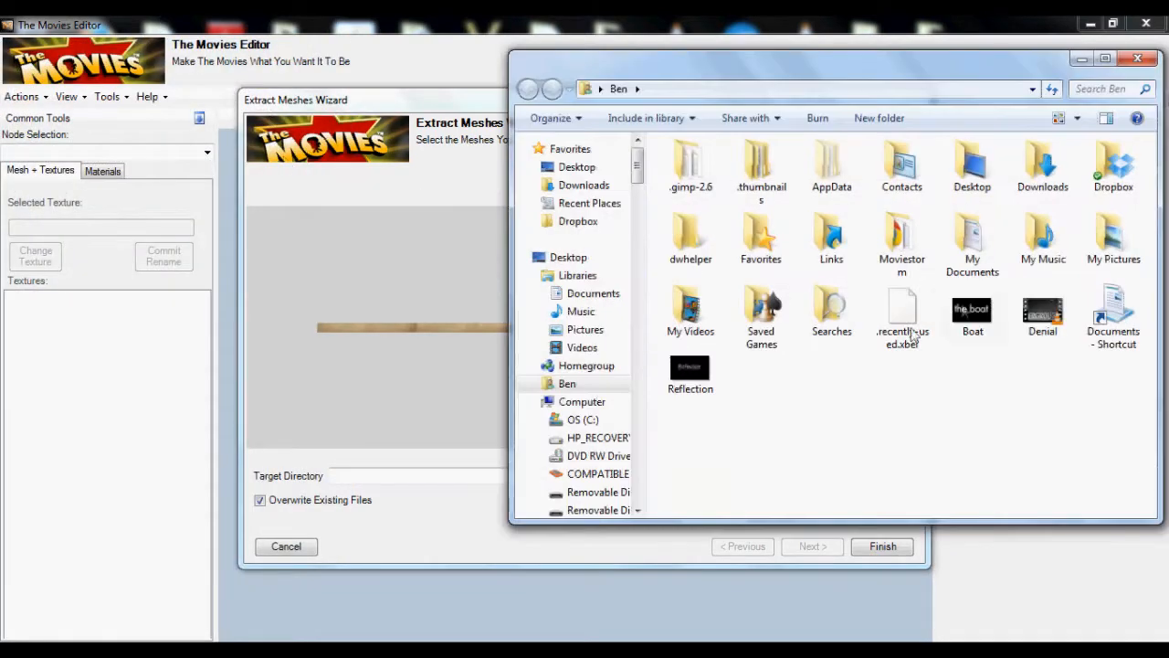
{"action": "double_click", "coordinate": [972, 169]}
{"action": "scroll", "coordinate": [742, 484], "scroll_direction": "down", "scroll_amount": 4}
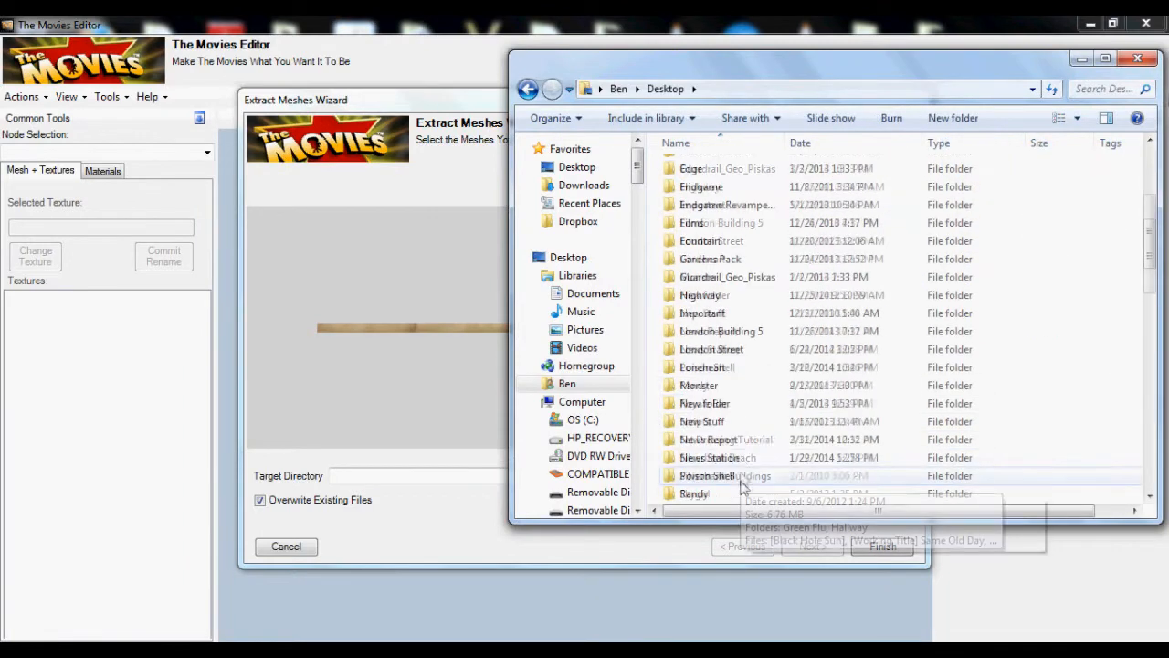
{"action": "scroll", "coordinate": [745, 475], "scroll_direction": "down", "scroll_amount": 6}
{"action": "scroll", "coordinate": [754, 447], "scroll_direction": "up", "scroll_amount": 3}
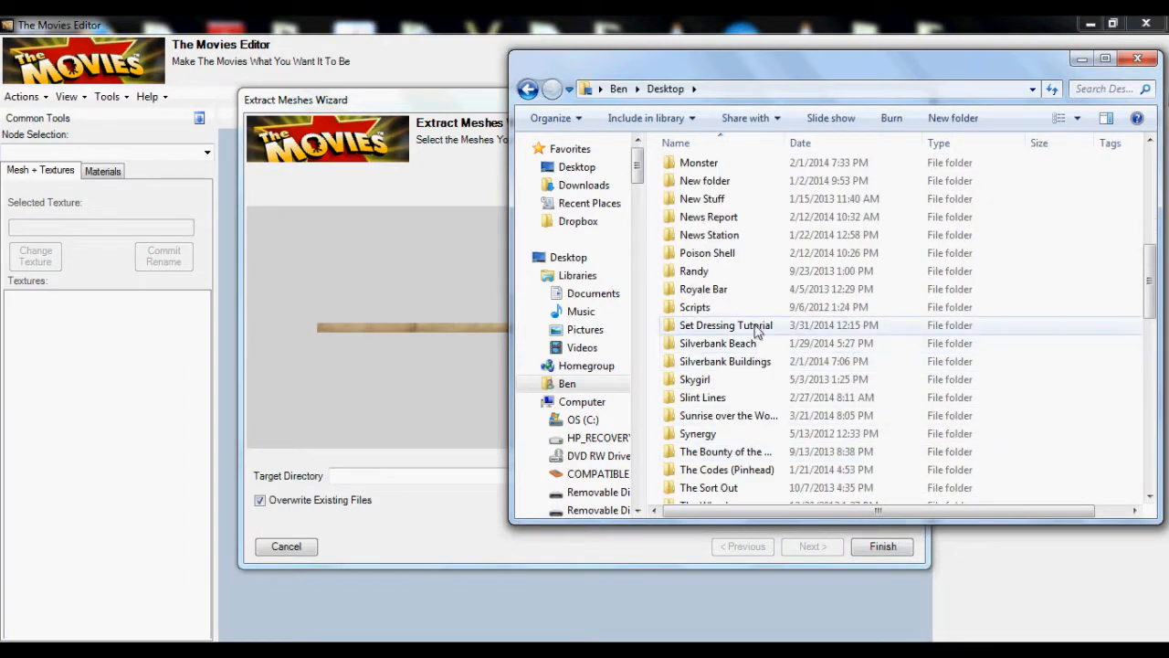
{"action": "double_click", "coordinate": [726, 326]}
Copy the Set Dressing Tutorial folder's path into the wizard's target directory and extract p_sidewalk_02by16.msh
{"action": "left_click", "coordinate": [850, 89]}
{"action": "right_click", "coordinate": [851, 91]}
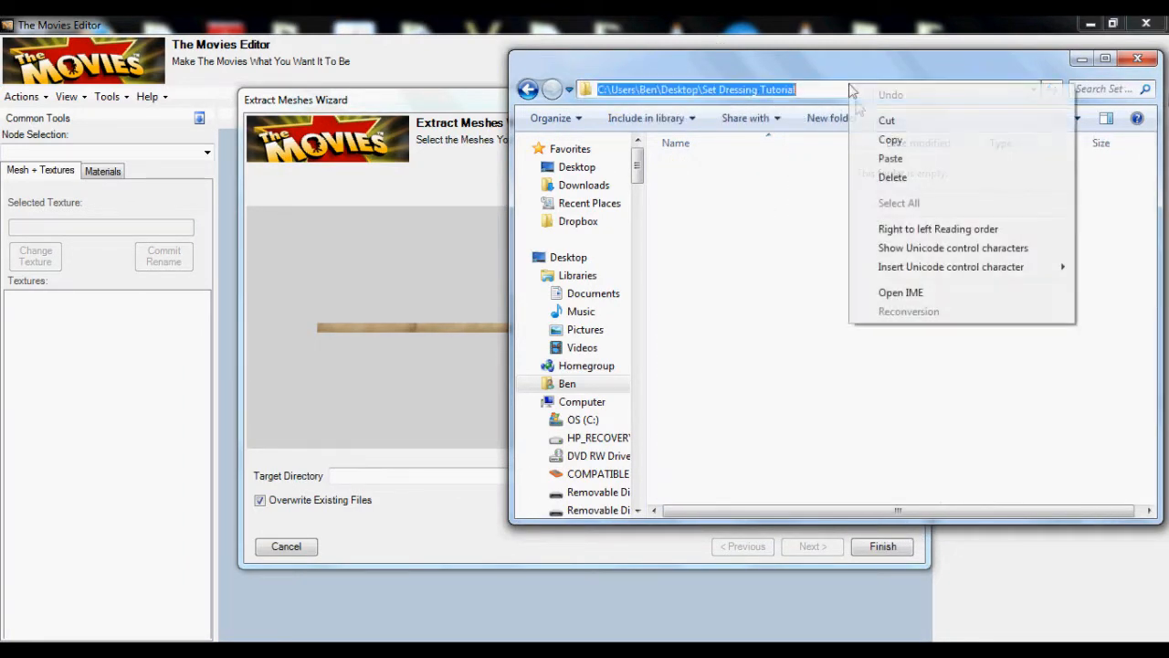
{"action": "left_click", "coordinate": [891, 140]}
{"action": "left_click", "coordinate": [388, 475]}
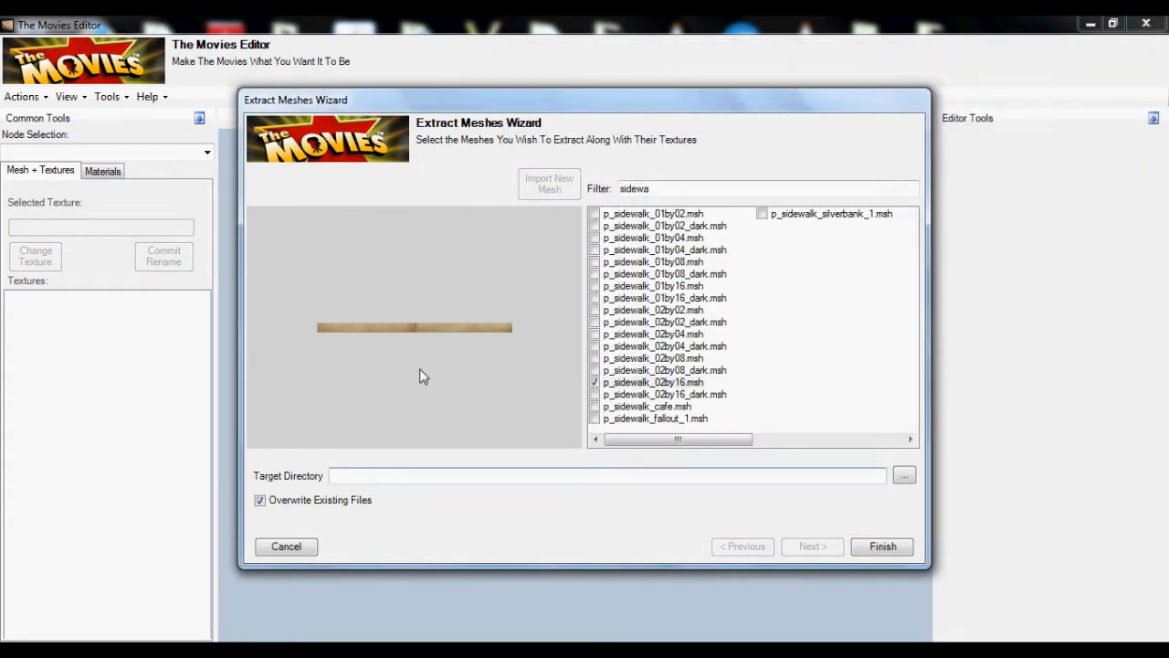
{"action": "key", "text": "ctrl+v"}
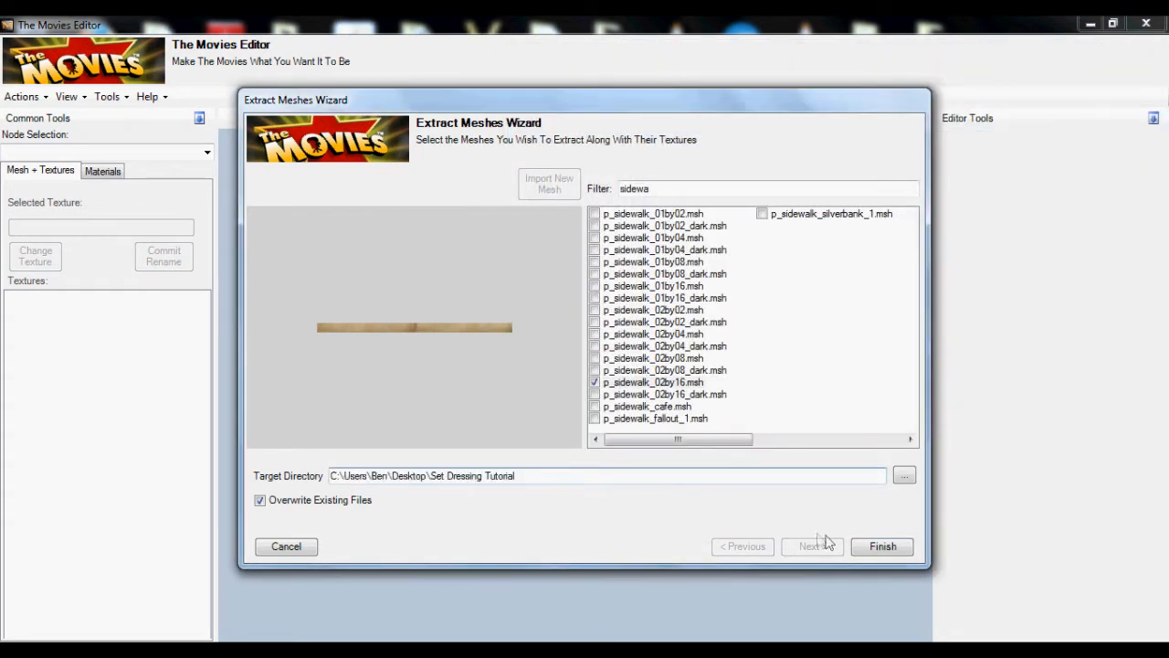
{"action": "left_click", "coordinate": [882, 547]}
Reopen the Extract Meshes Wizard, mark the whole meshes node and filter the list by "light"
{"action": "left_click", "coordinate": [32, 96]}
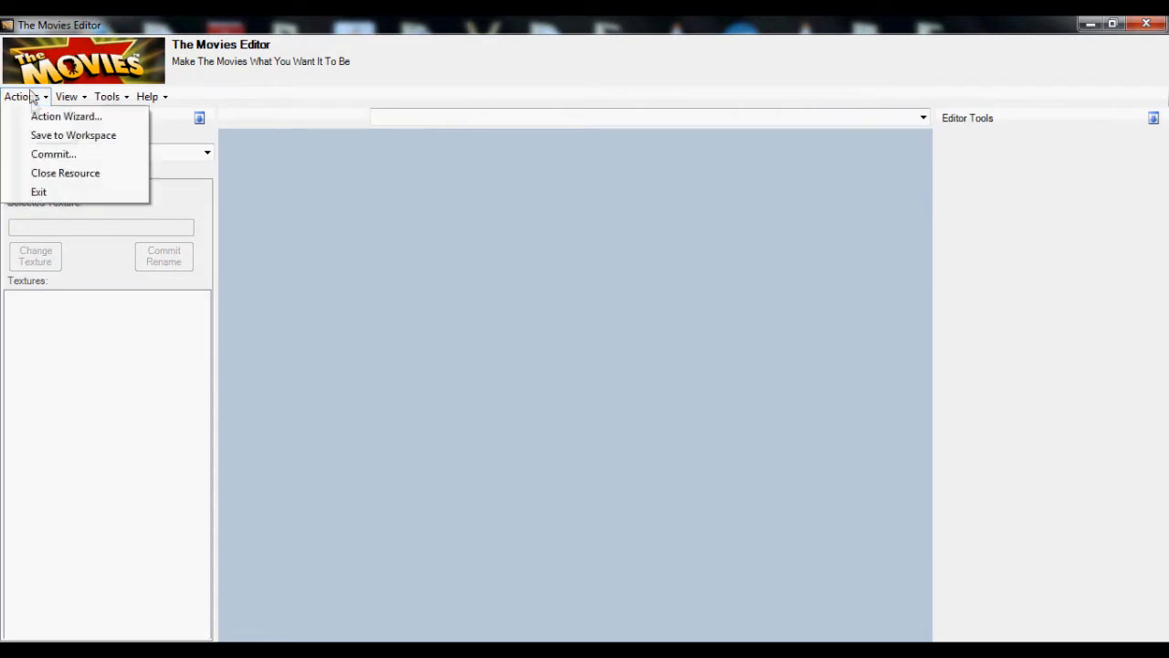
{"action": "left_click", "coordinate": [47, 115]}
{"action": "left_click", "coordinate": [801, 363]}
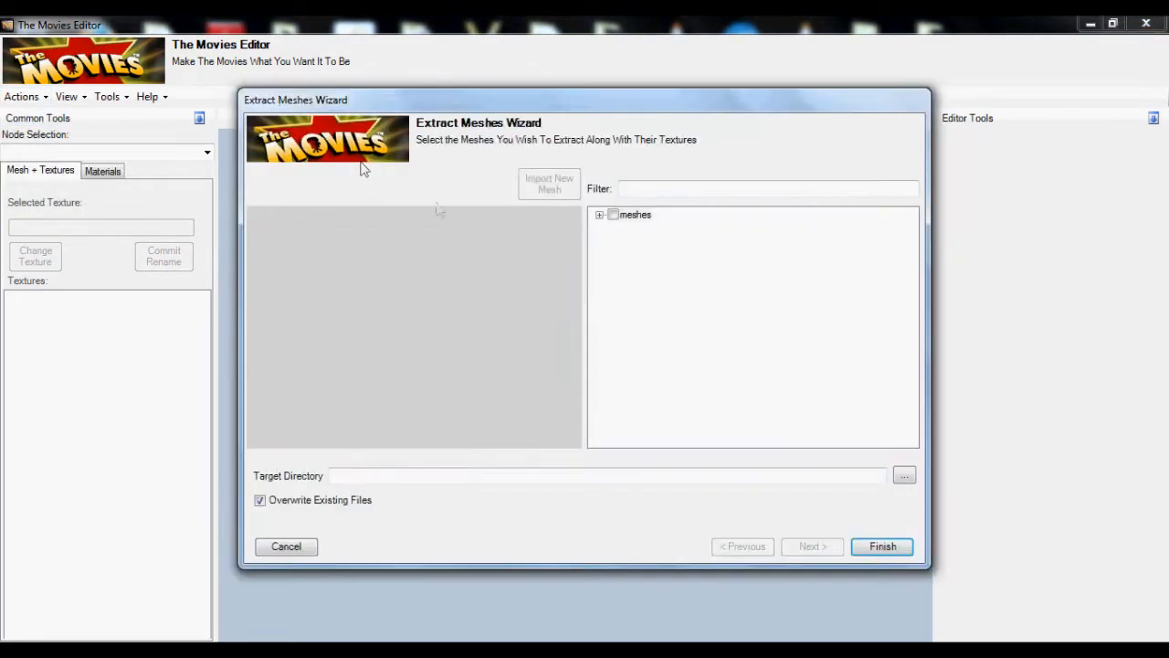
{"action": "left_click", "coordinate": [620, 219]}
{"action": "left_click", "coordinate": [631, 188]}
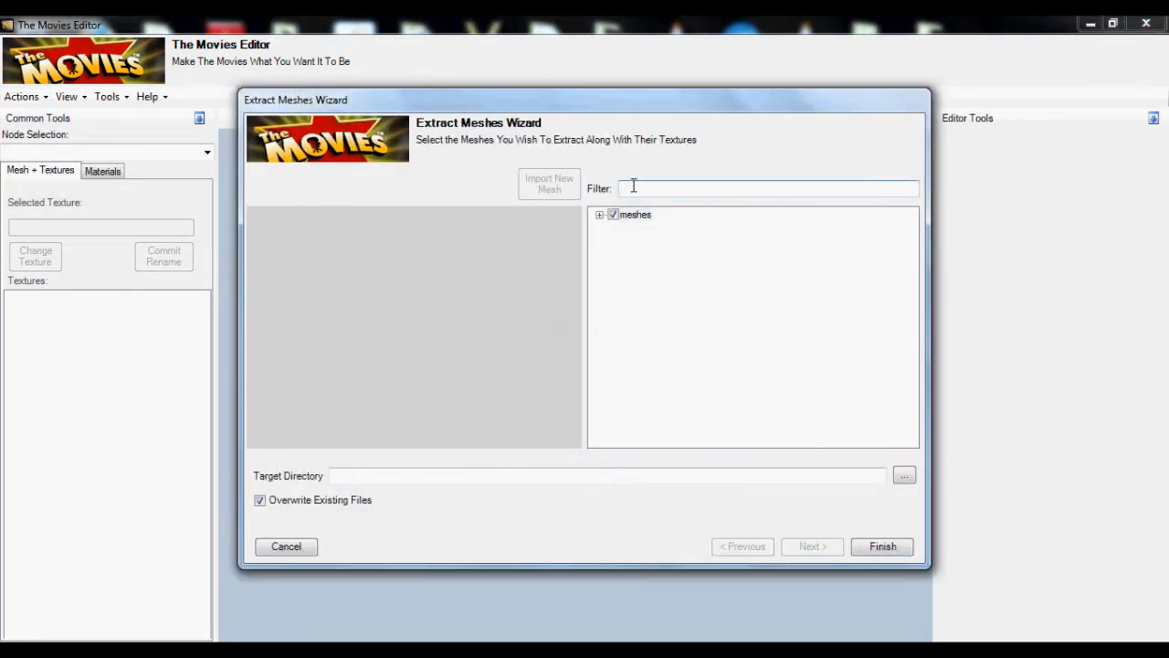
{"action": "type", "text": "light"}
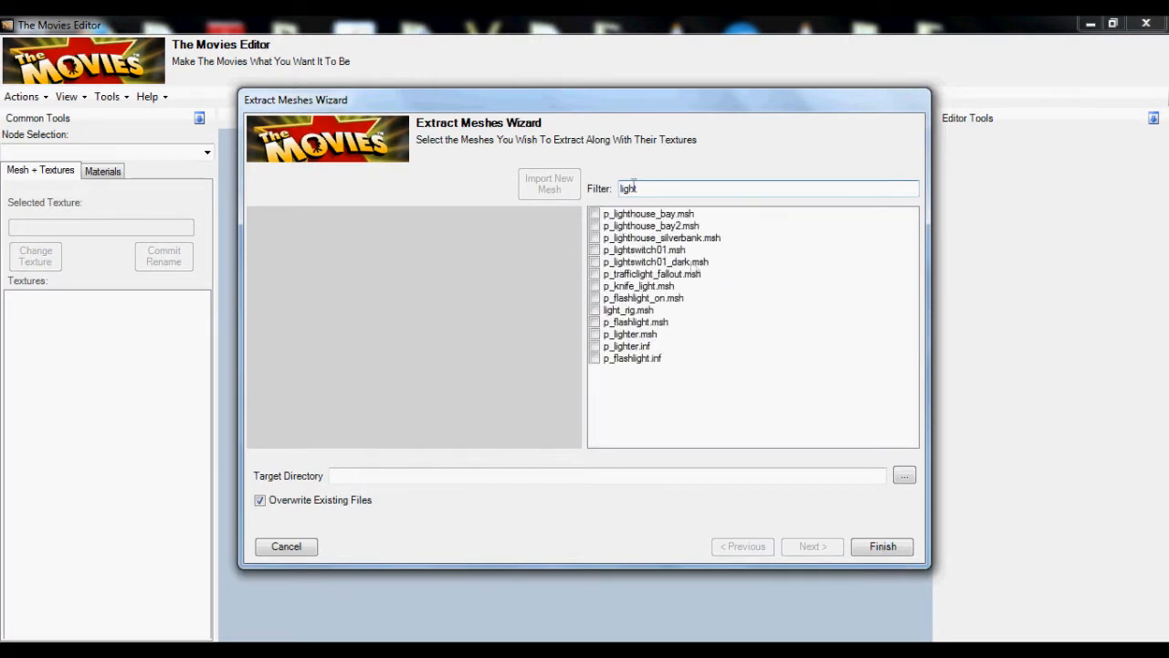
Preview p_flashlight.msh, p_flashlight_on.msh and p_knife_light.msh, rotating the models for a closer look
{"action": "left_click", "coordinate": [639, 322]}
{"action": "left_click", "coordinate": [644, 299]}
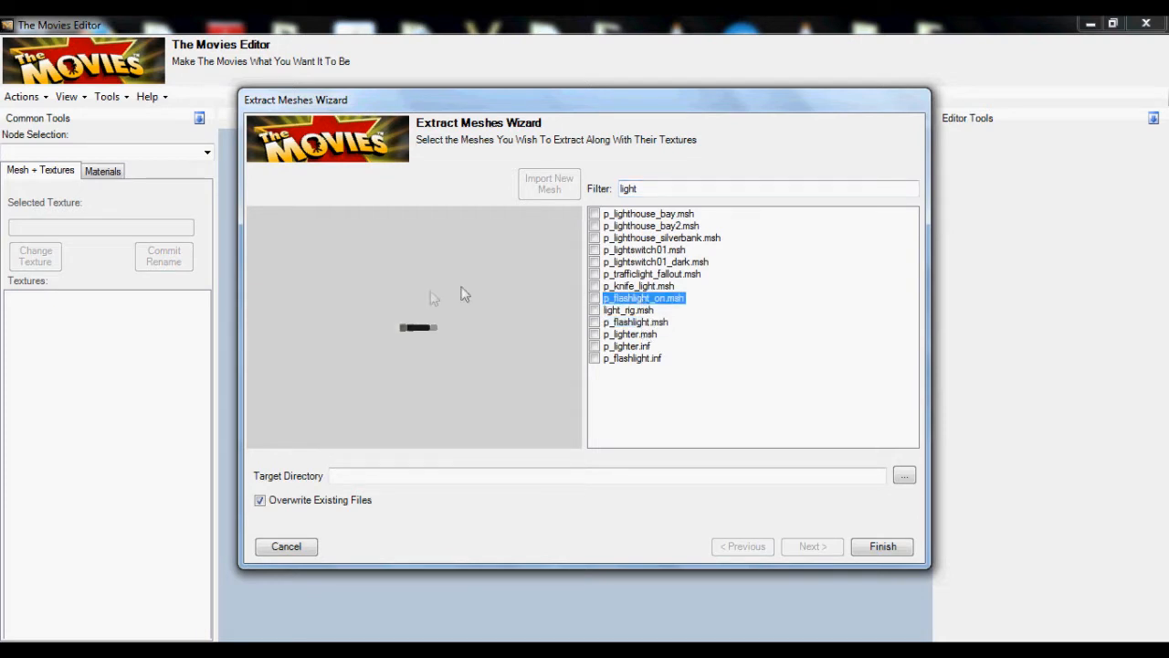
{"action": "left_click_drag", "start_coordinate": [463, 292], "coordinate": [476, 324]}
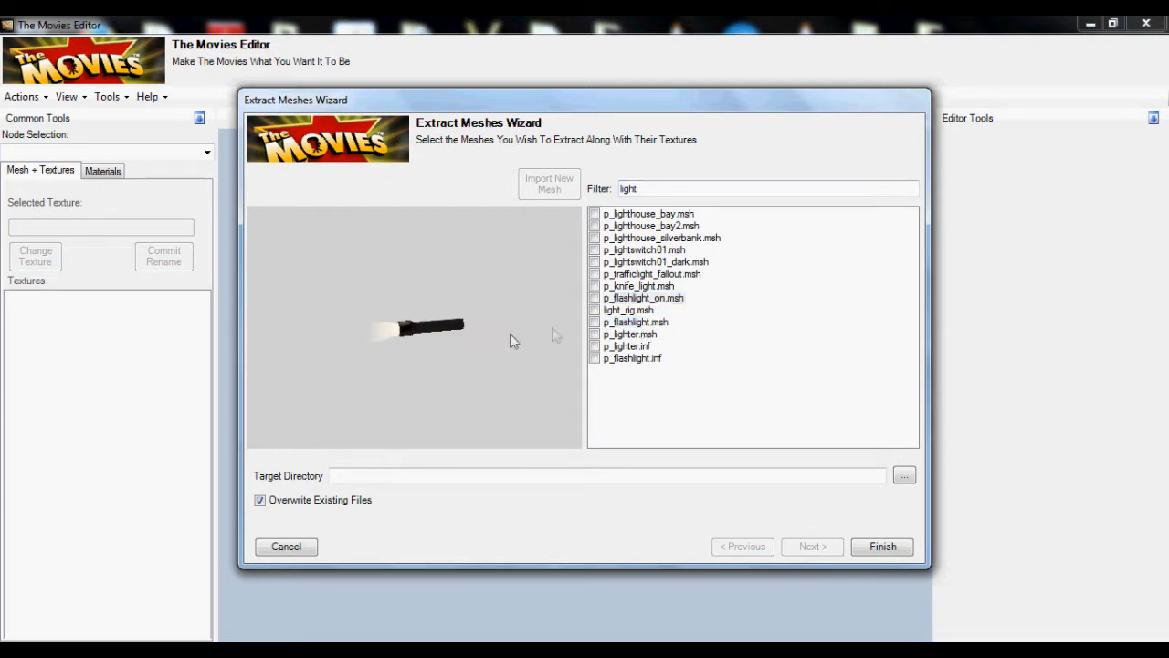
{"action": "left_click", "coordinate": [638, 286]}
{"action": "left_click_drag", "start_coordinate": [421, 298], "coordinate": [541, 362]}
{"action": "scroll", "coordinate": [429, 336], "scroll_direction": "up", "scroll_amount": 5}
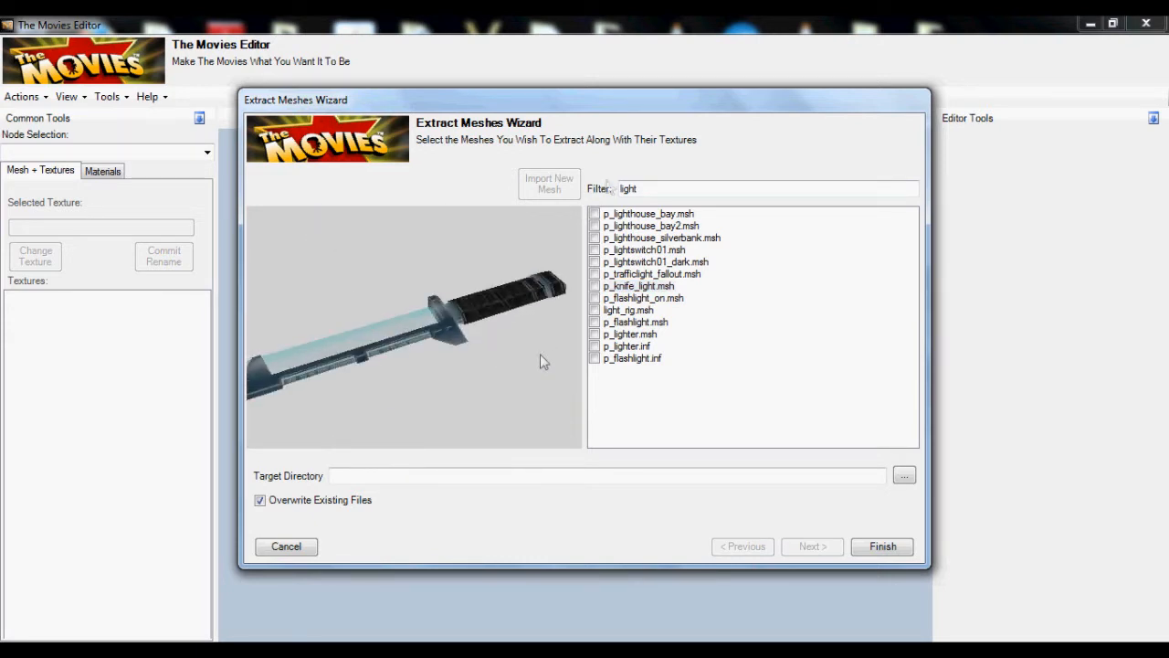
Change the mesh filter to "bench" and mark p_bench_stone.msh for extraction
{"action": "double_click", "coordinate": [659, 184]}
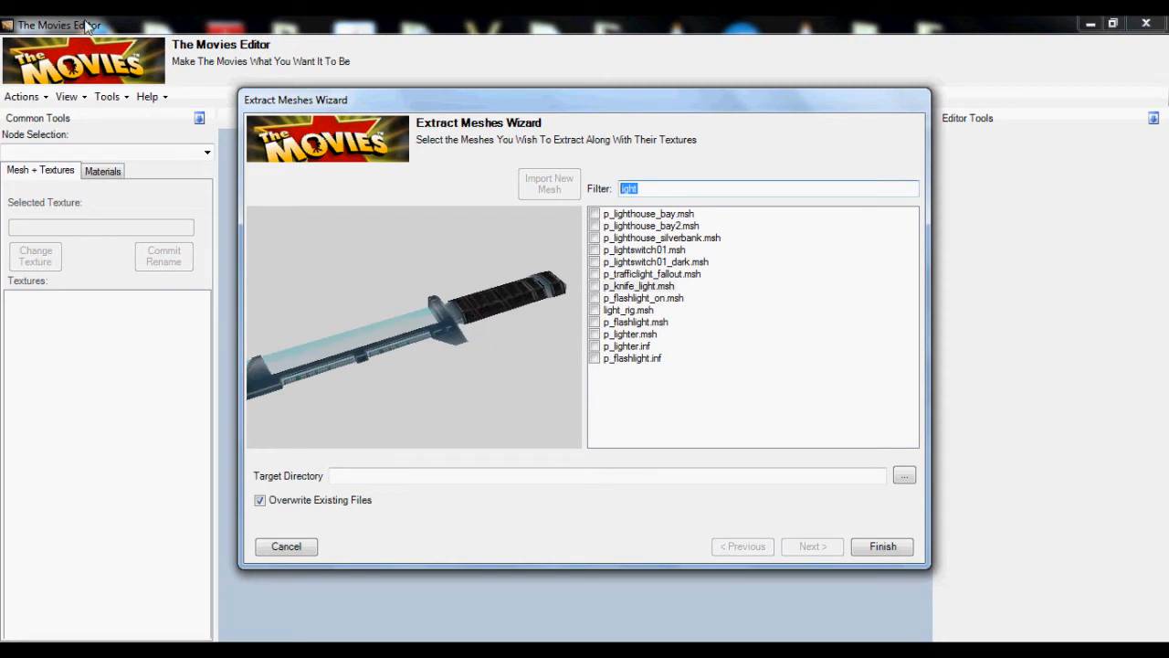
{"action": "type", "text": "sd"}
{"action": "key", "text": "BackSpace"}
{"action": "key", "text": "BackSpace"}
{"action": "type", "text": "b"}
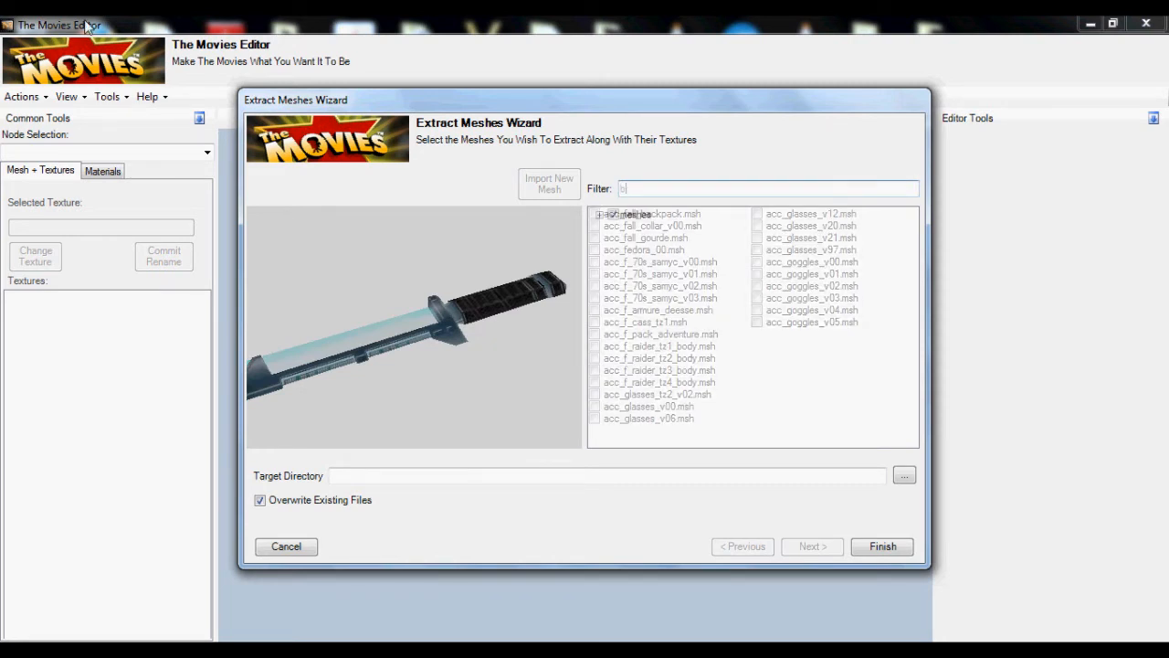
{"action": "type", "text": "ench"}
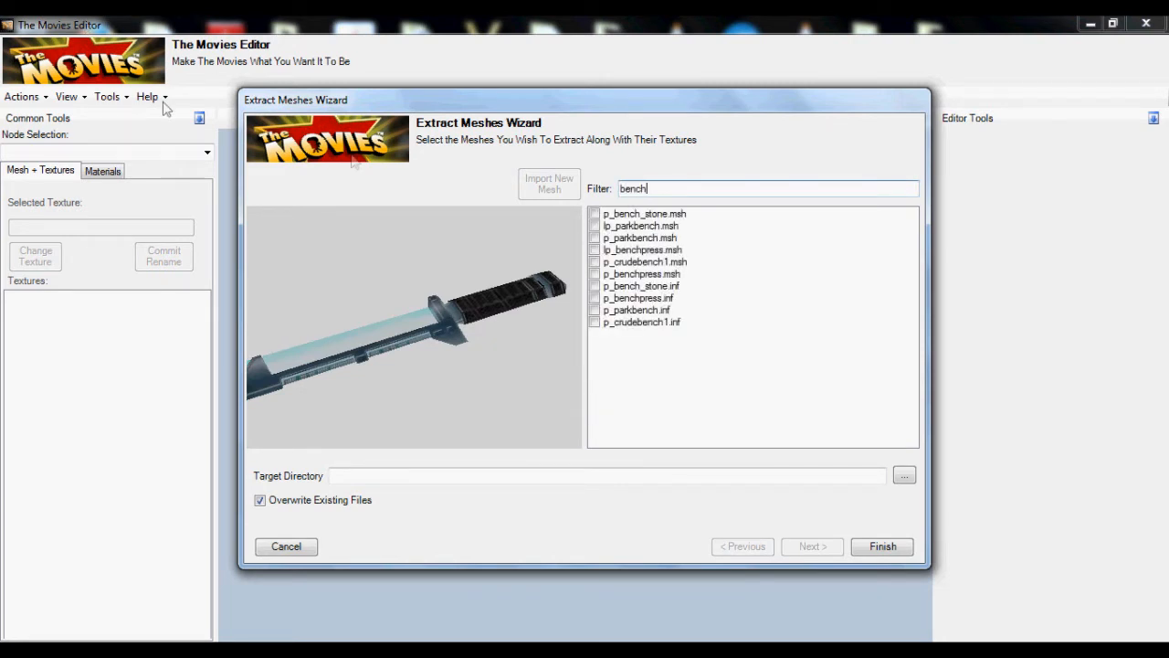
{"action": "left_click", "coordinate": [594, 213]}
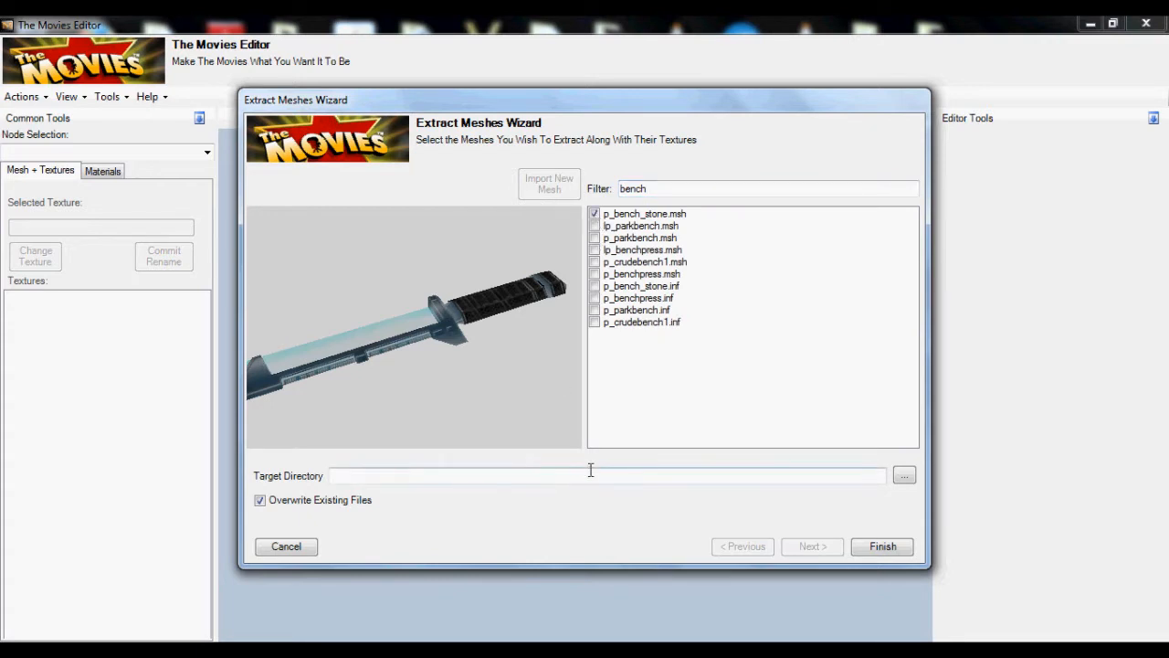
Set the target directory to the desktop's Set Dressing Tutorial folder, copy that path again and extract the stone bench
{"action": "left_click", "coordinate": [590, 472]}
{"action": "key", "text": "ctrl+v"}
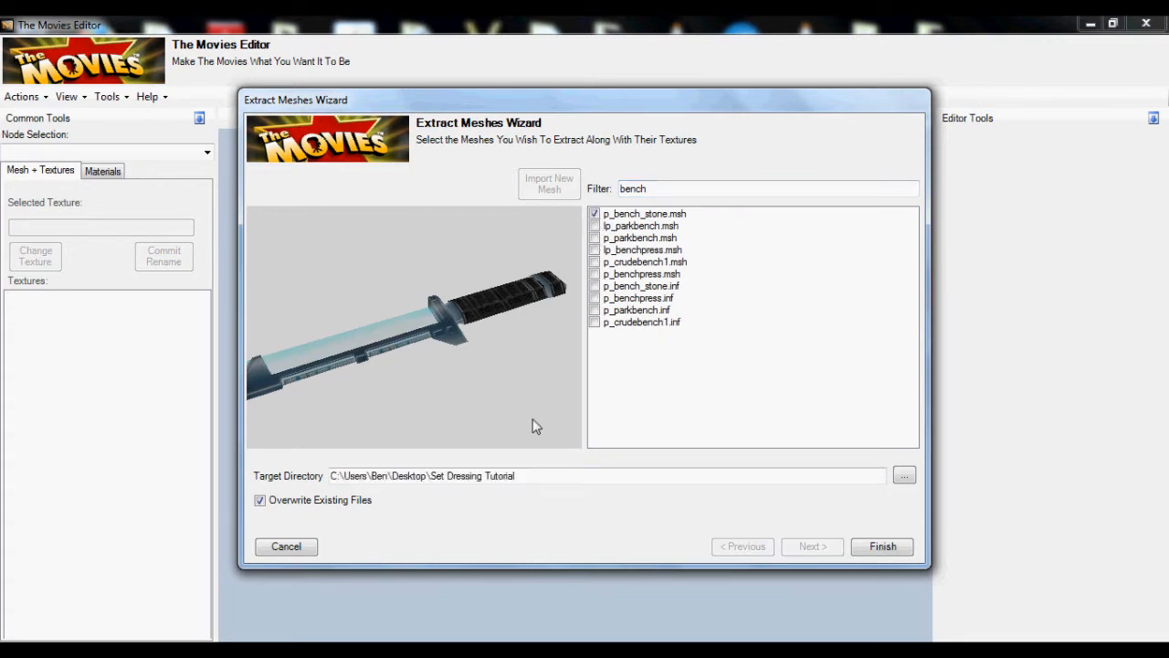
{"action": "key", "text": "ctrl+a"}
{"action": "key", "text": "ctrl+c"}
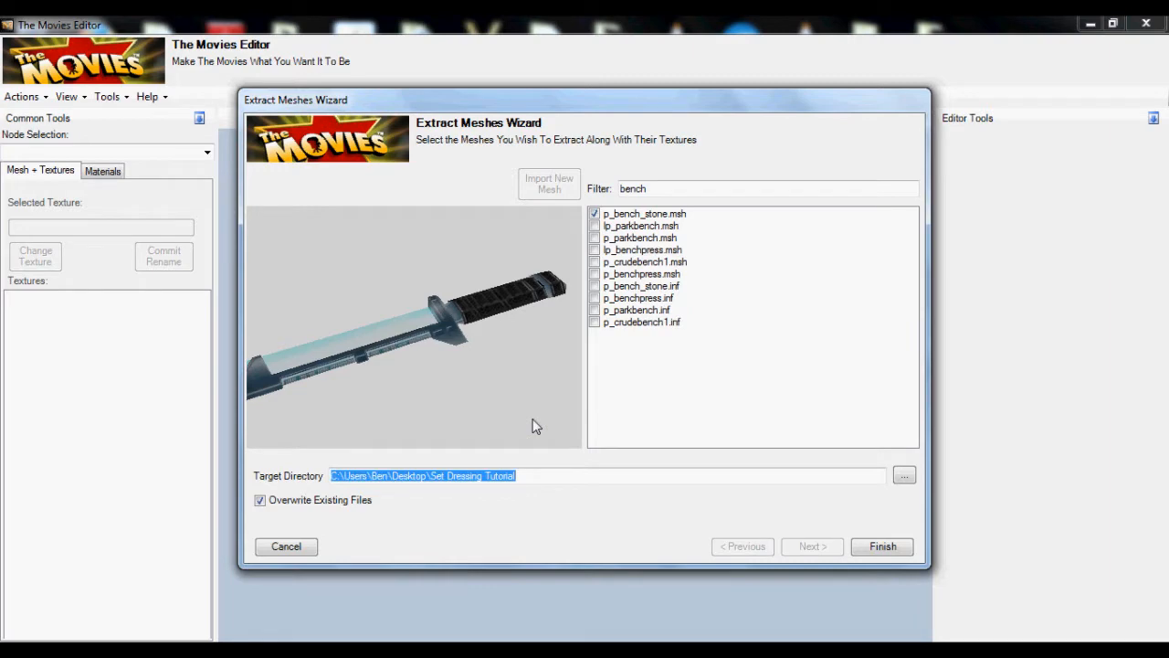
{"action": "left_click", "coordinate": [883, 545]}
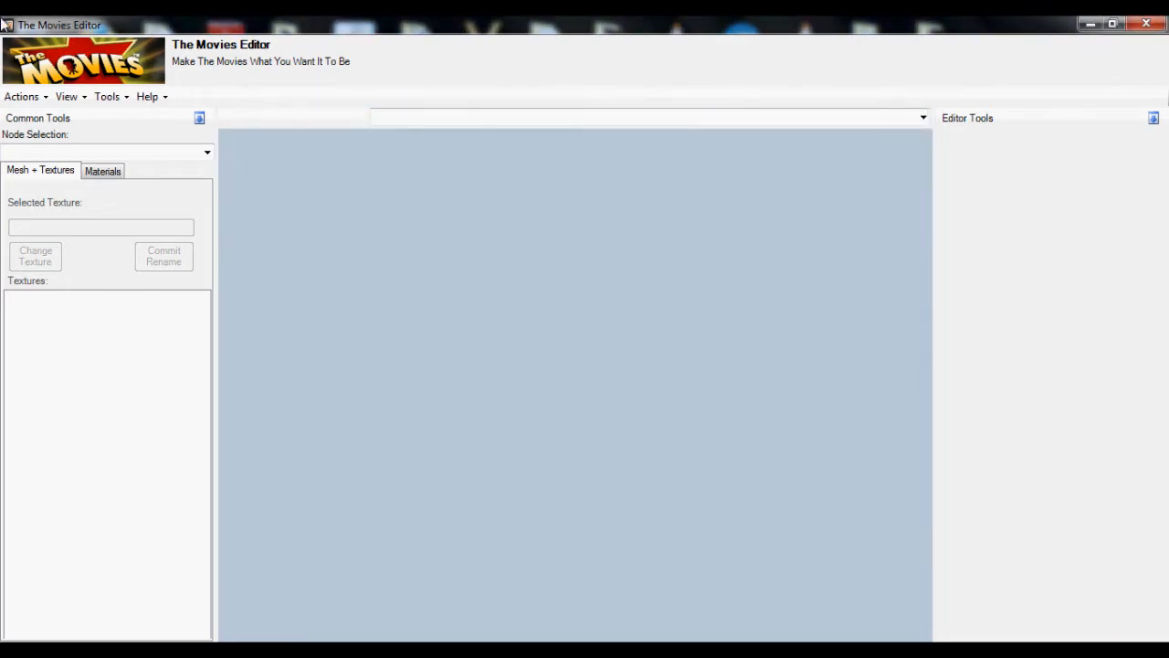
Reopen the Extract Meshes Wizard, mark the whole meshes node and filter the list by "streetl"
{"action": "left_click", "coordinate": [23, 96]}
{"action": "left_click", "coordinate": [64, 118]}
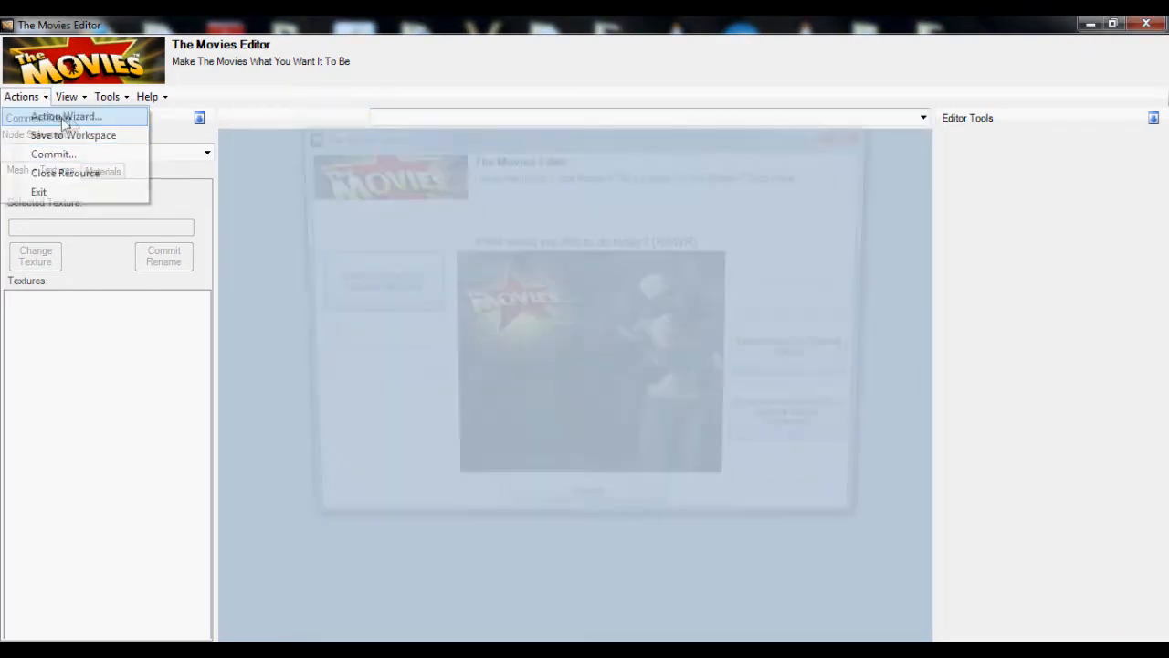
{"action": "left_click", "coordinate": [835, 376]}
{"action": "left_click", "coordinate": [614, 219]}
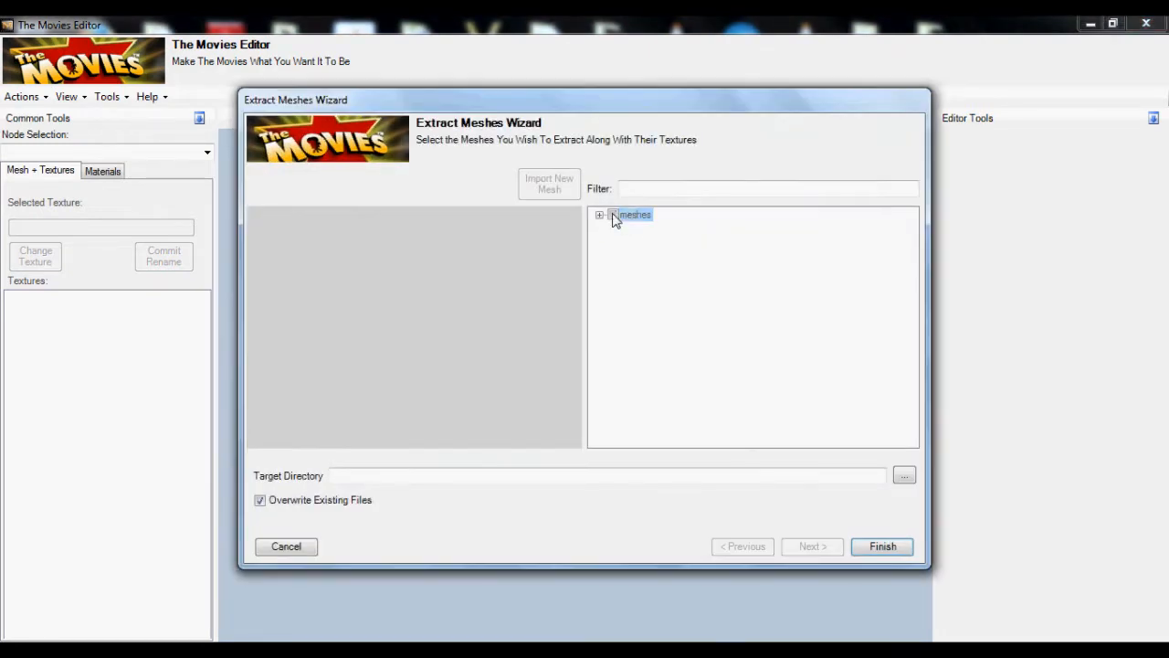
{"action": "left_click", "coordinate": [663, 189]}
{"action": "type", "text": "st"}
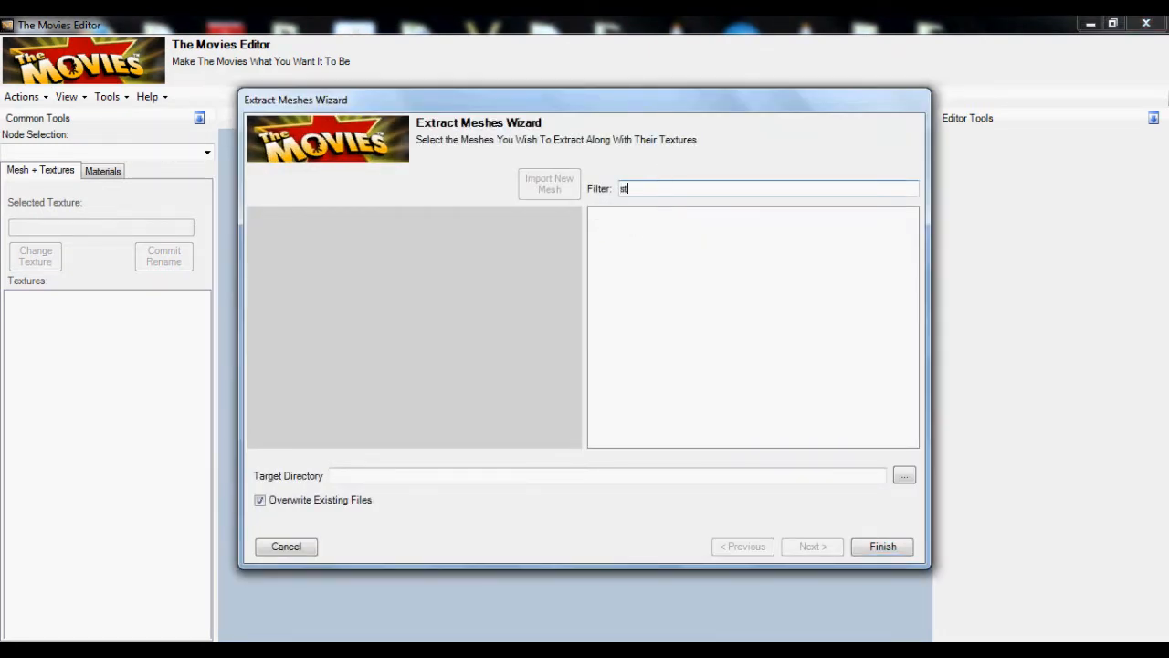
{"action": "type", "text": "rettli"}
Preview the short01, tall02 and tall01 street lamp meshes and mark p_streetlamp_tall01.msh for extraction
{"action": "left_click", "coordinate": [629, 251]}
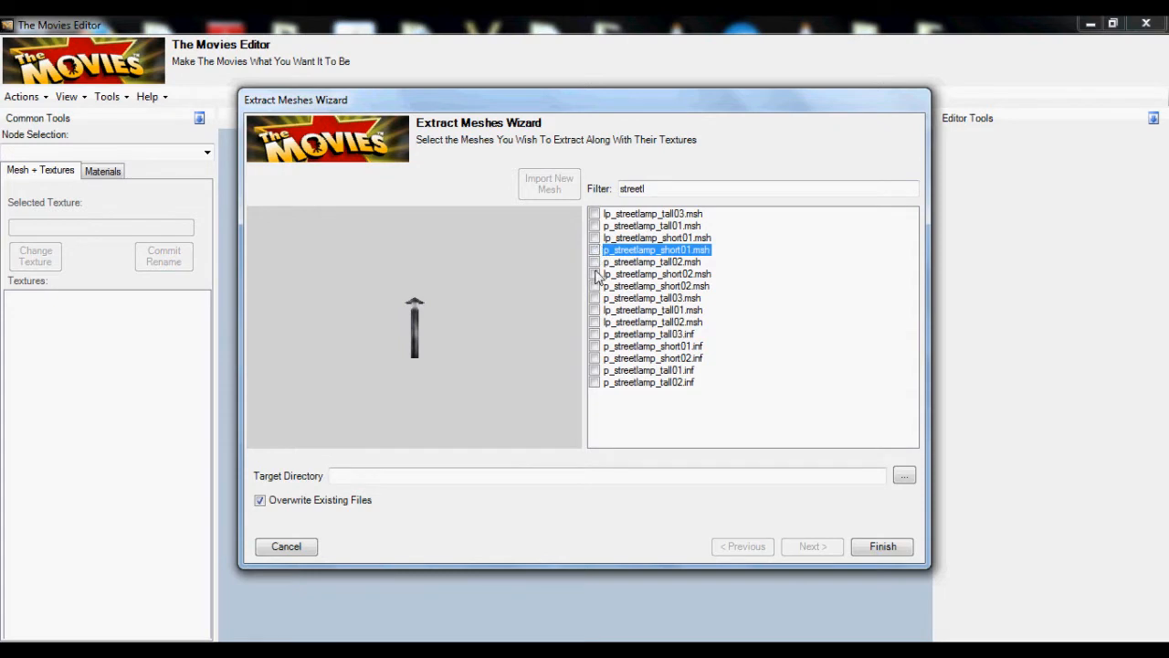
{"action": "left_click", "coordinate": [595, 262]}
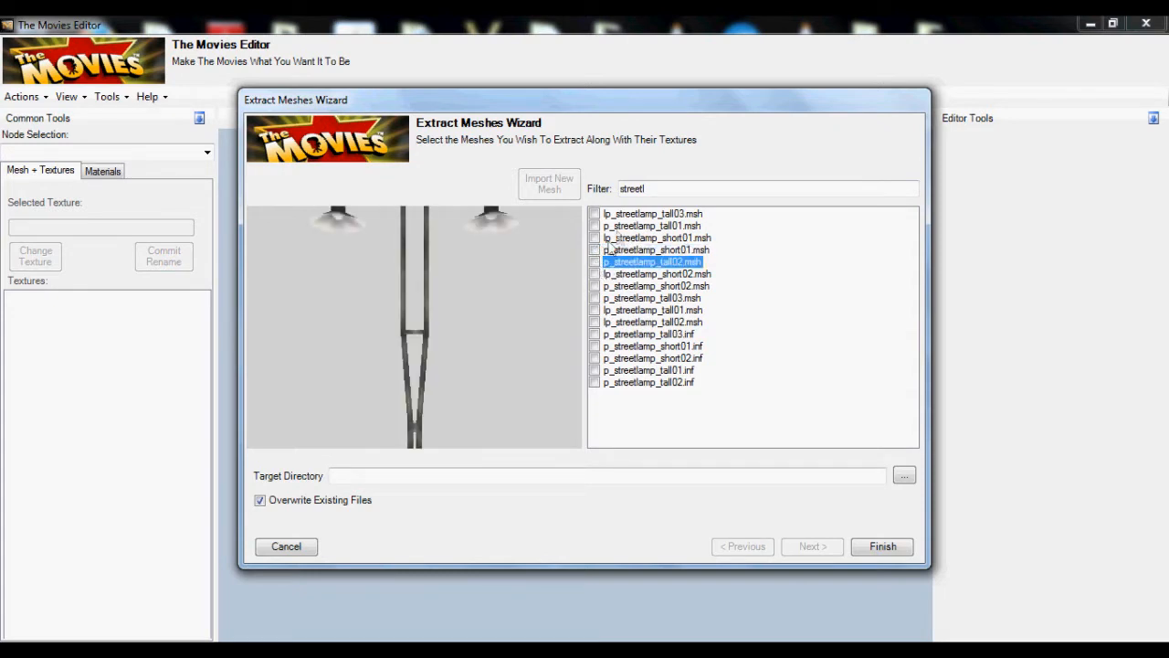
{"action": "left_click", "coordinate": [610, 228]}
{"action": "scroll", "coordinate": [417, 302], "scroll_direction": "down", "scroll_amount": 3}
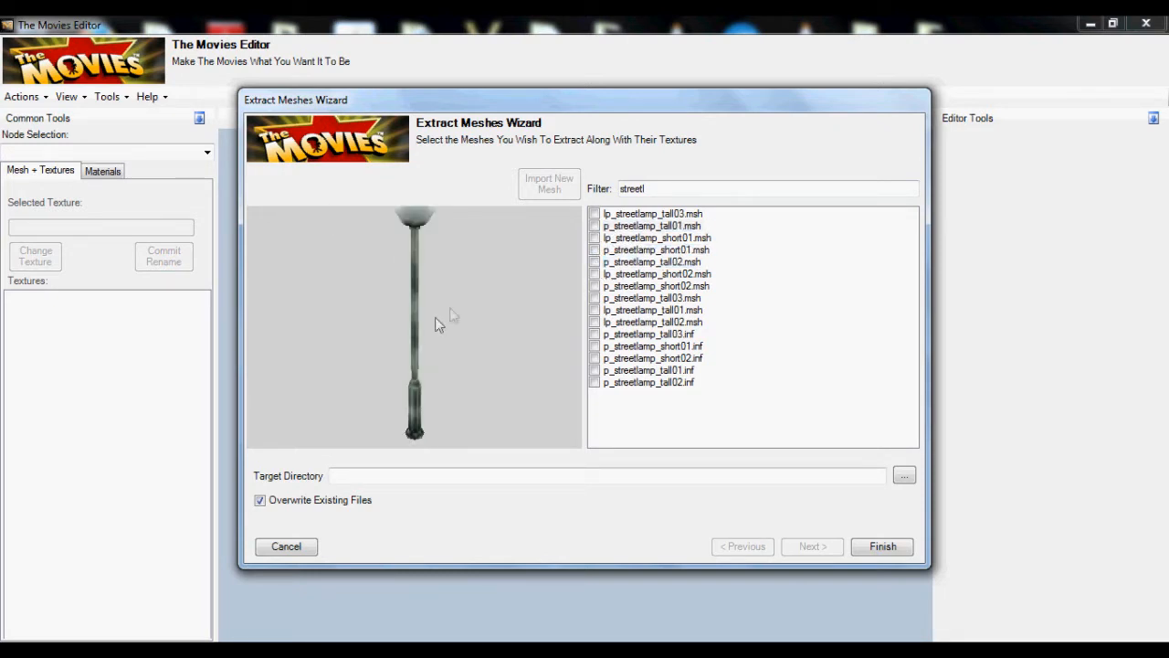
{"action": "left_click", "coordinate": [595, 226]}
Extract the marked street lamp mesh into the Set Dressing Tutorial folder, using the copied path as target directory
{"action": "left_click", "coordinate": [534, 476]}
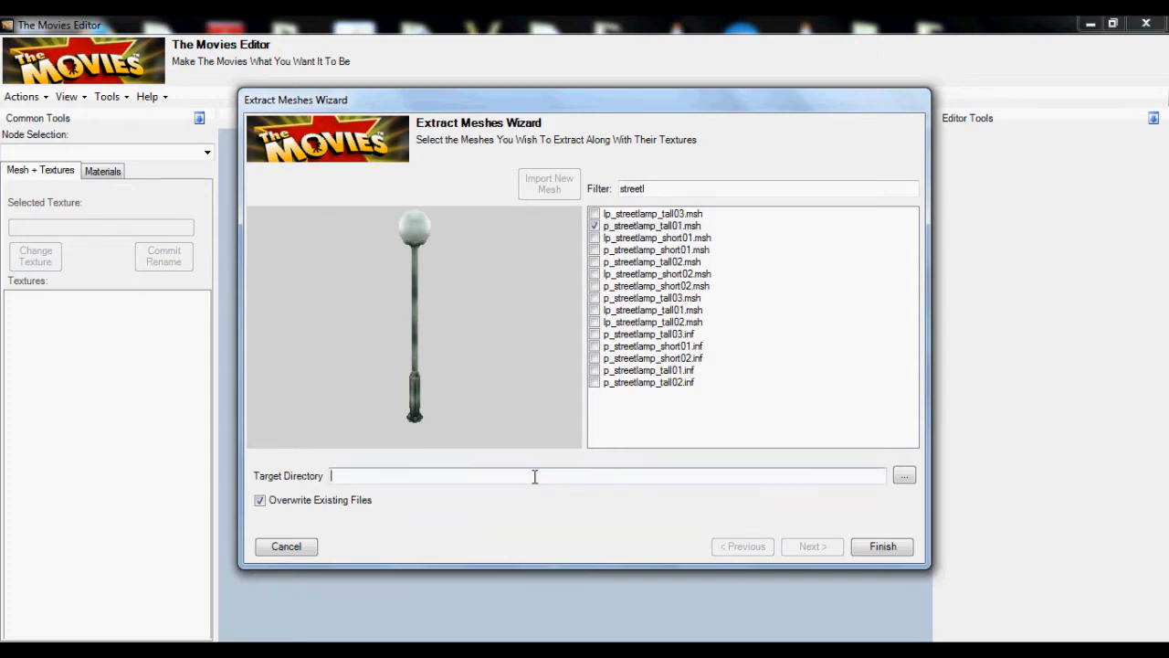
{"action": "key", "text": "ctrl+v"}
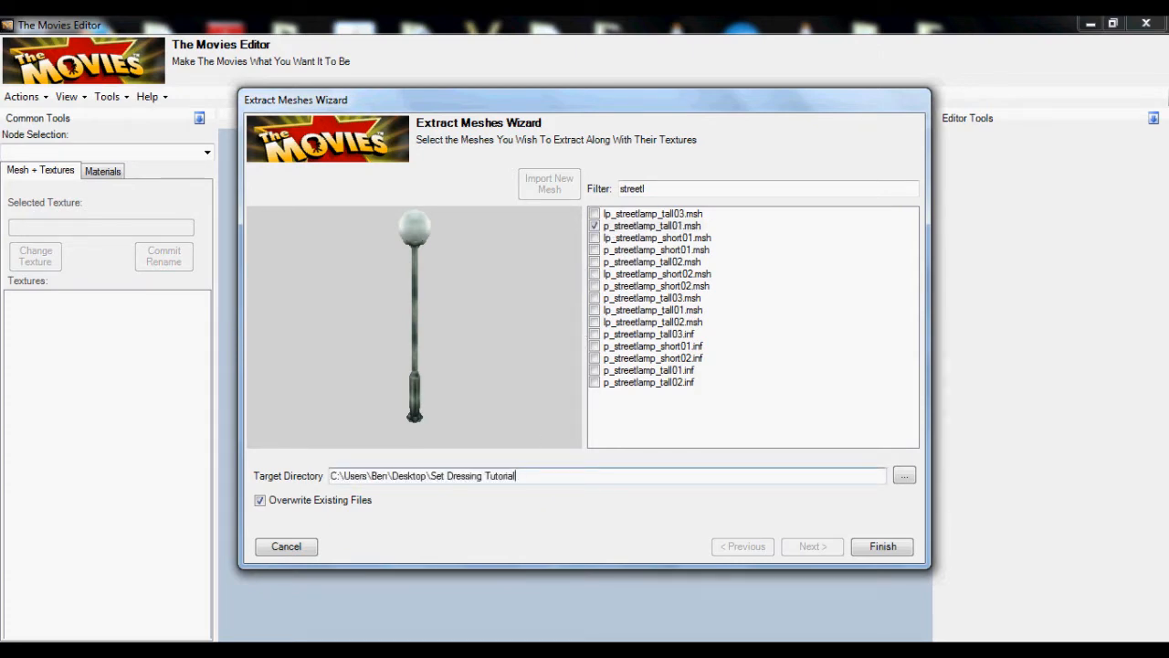
{"action": "left_click", "coordinate": [883, 546]}
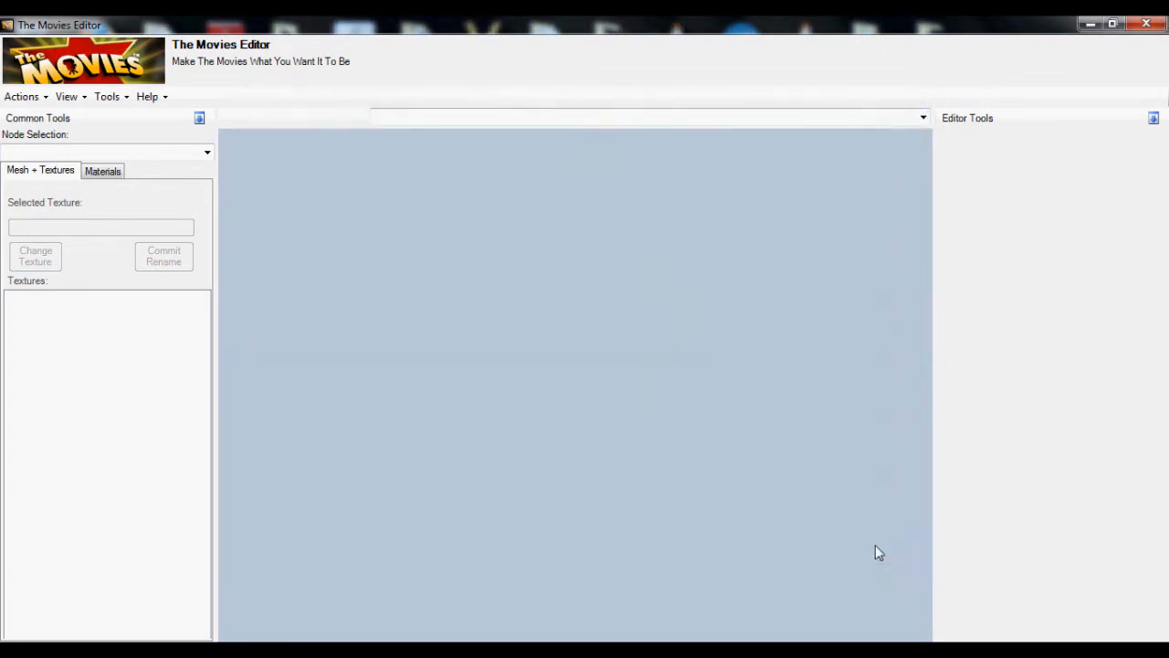
Close The Movies Editor and open the data\meshes folder inside Set Dressing Tutorial to check the extracted files
{"action": "left_click", "coordinate": [1147, 24]}
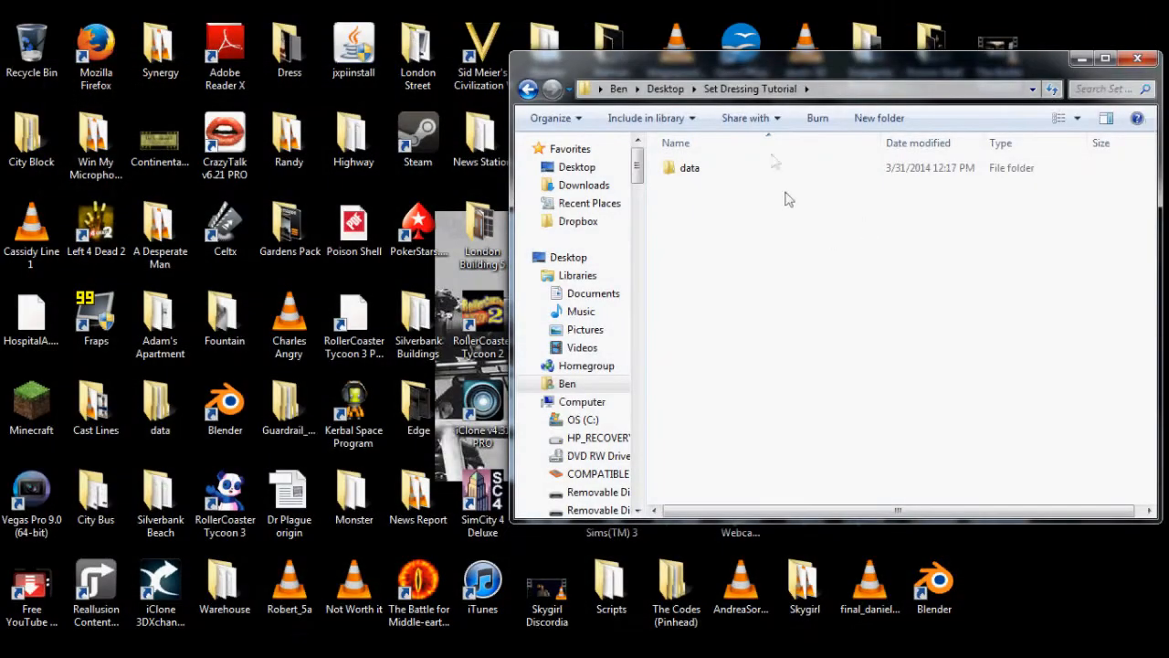
{"action": "double_click", "coordinate": [746, 168]}
{"action": "double_click", "coordinate": [746, 169]}
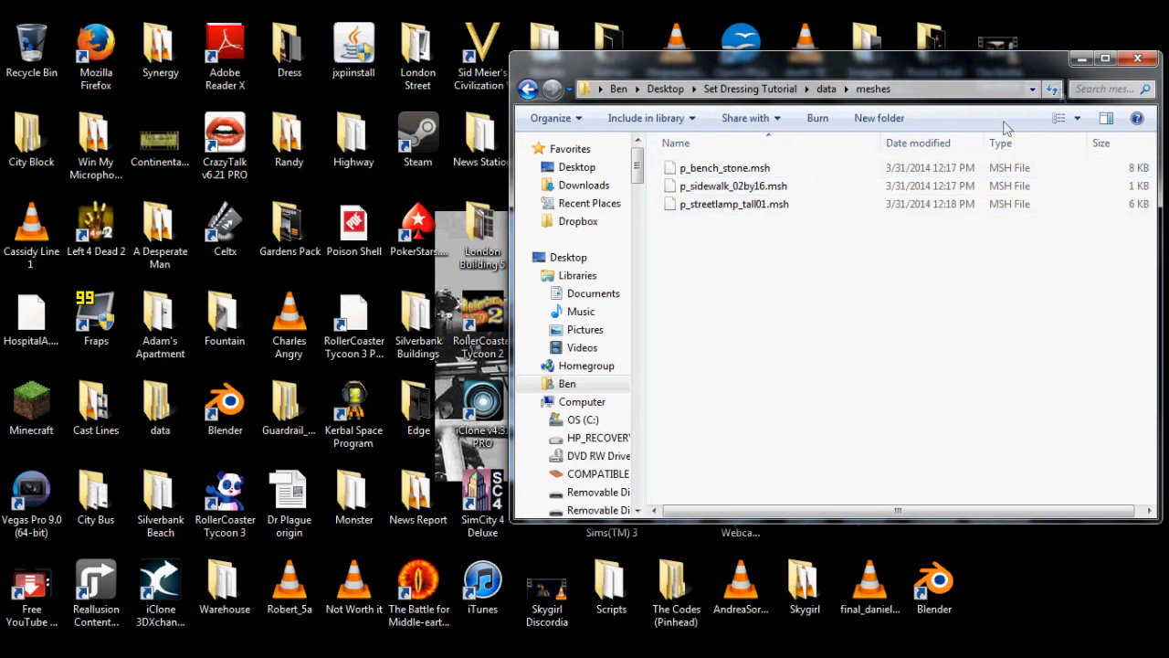
Close the Explorer window and launch Blender
{"action": "left_click", "coordinate": [1137, 58]}
{"action": "key", "text": "super"}
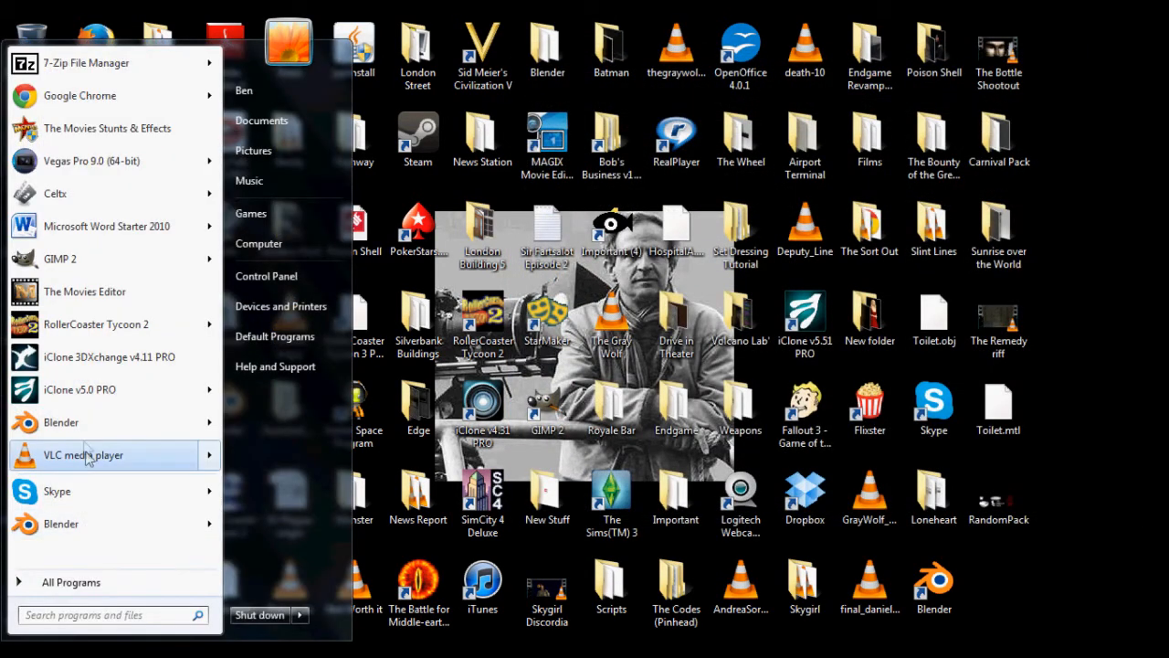
{"action": "left_click", "coordinate": [63, 422]}
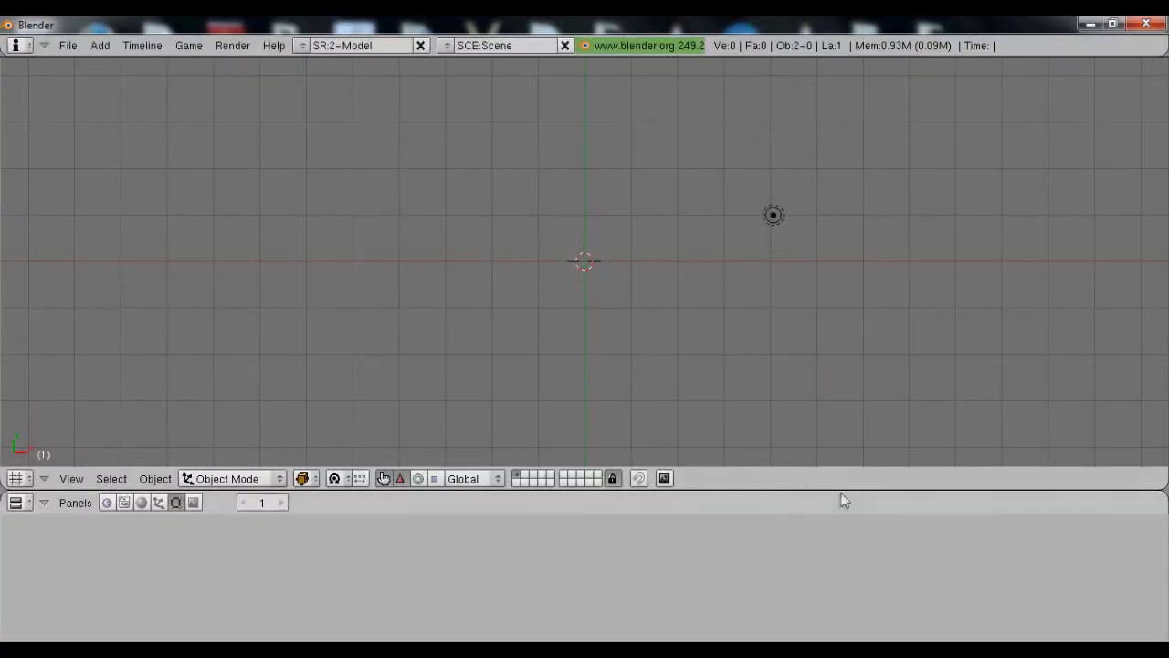
Split the 3D view vertically into a wide area and a narrower one about a third of the width
{"action": "right_click", "coordinate": [694, 488]}
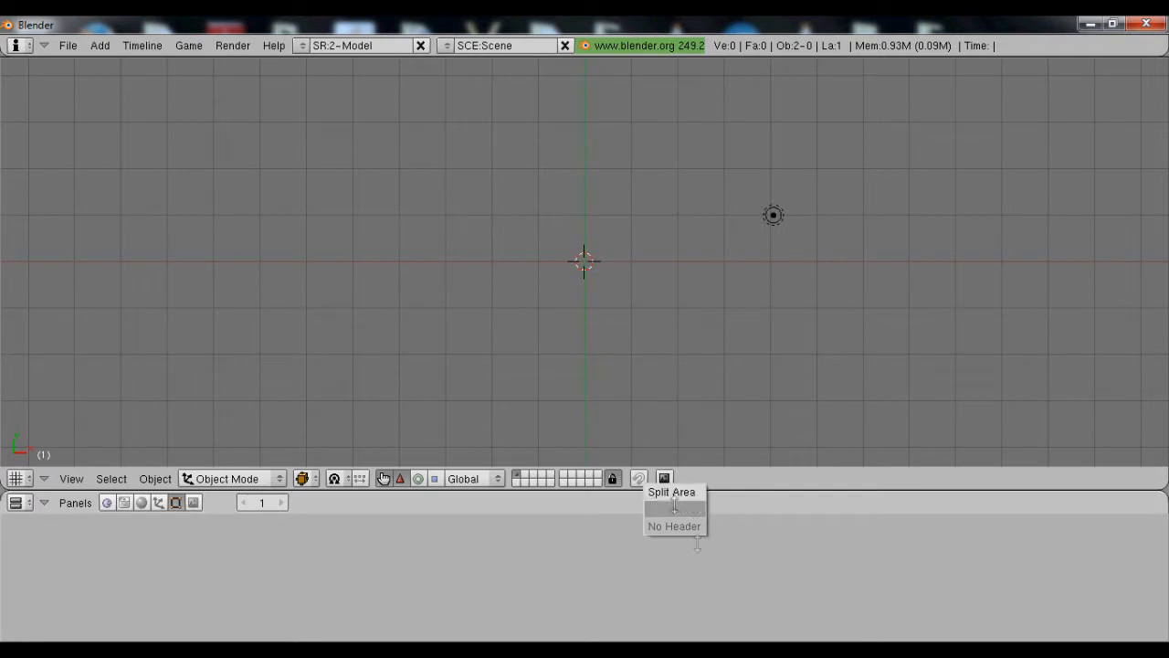
{"action": "right_click", "coordinate": [741, 489]}
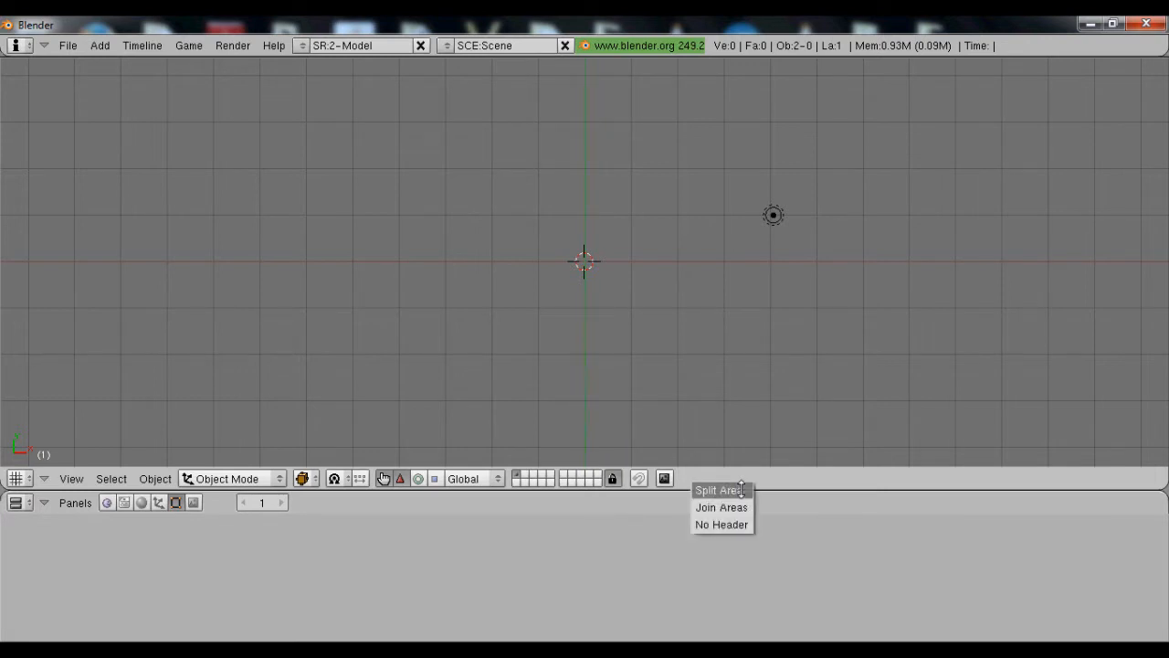
{"action": "left_click", "coordinate": [741, 490]}
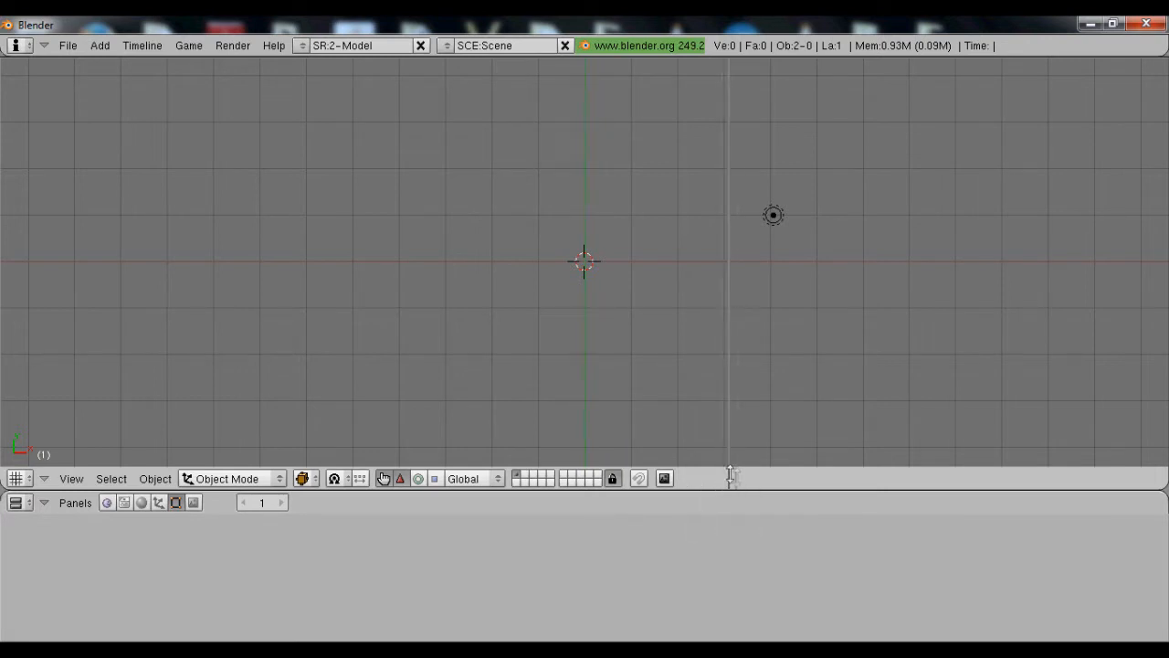
{"action": "left_click", "coordinate": [753, 469]}
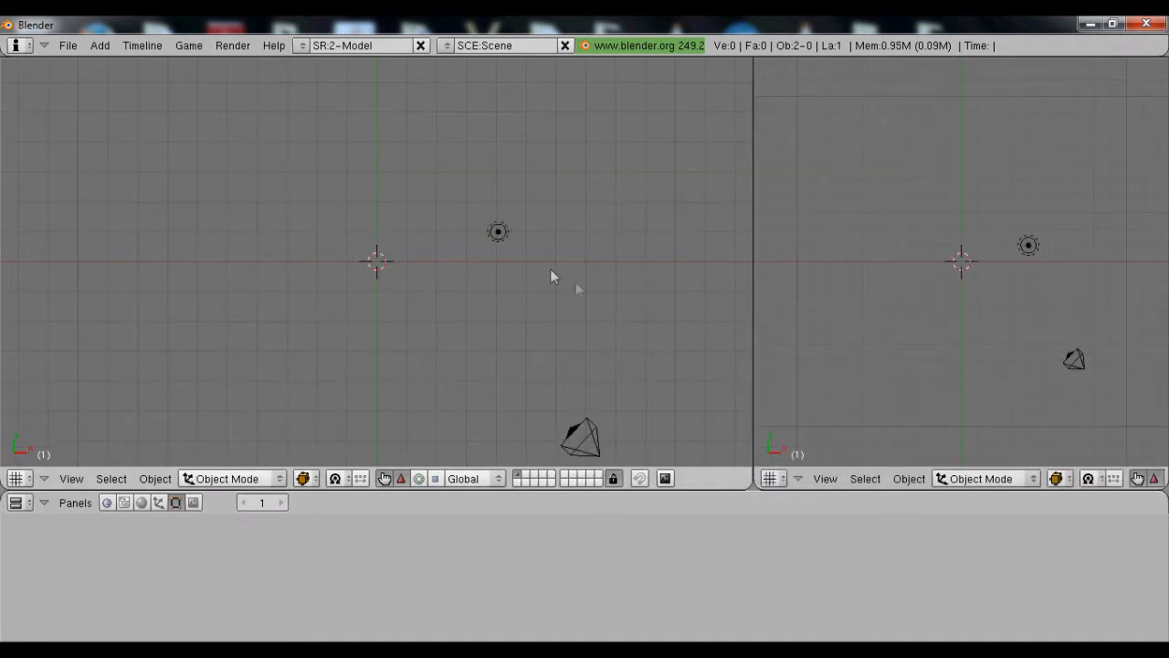
Change the narrower 3D view area into an Outliner
{"action": "left_click", "coordinate": [776, 479]}
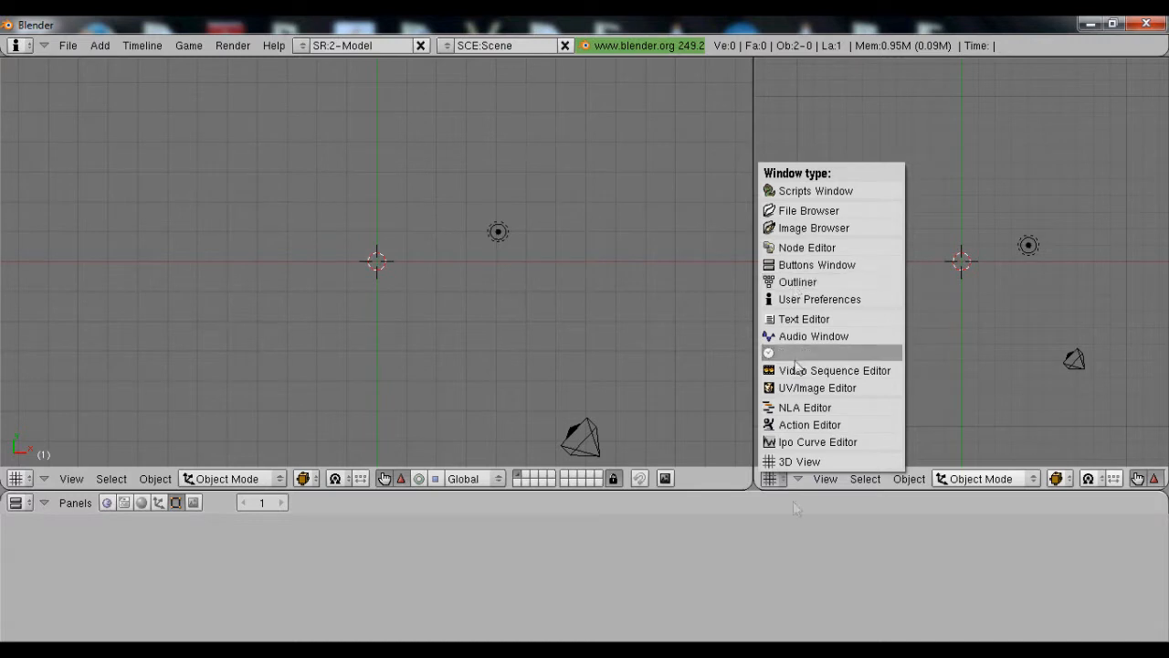
{"action": "left_click", "coordinate": [776, 478]}
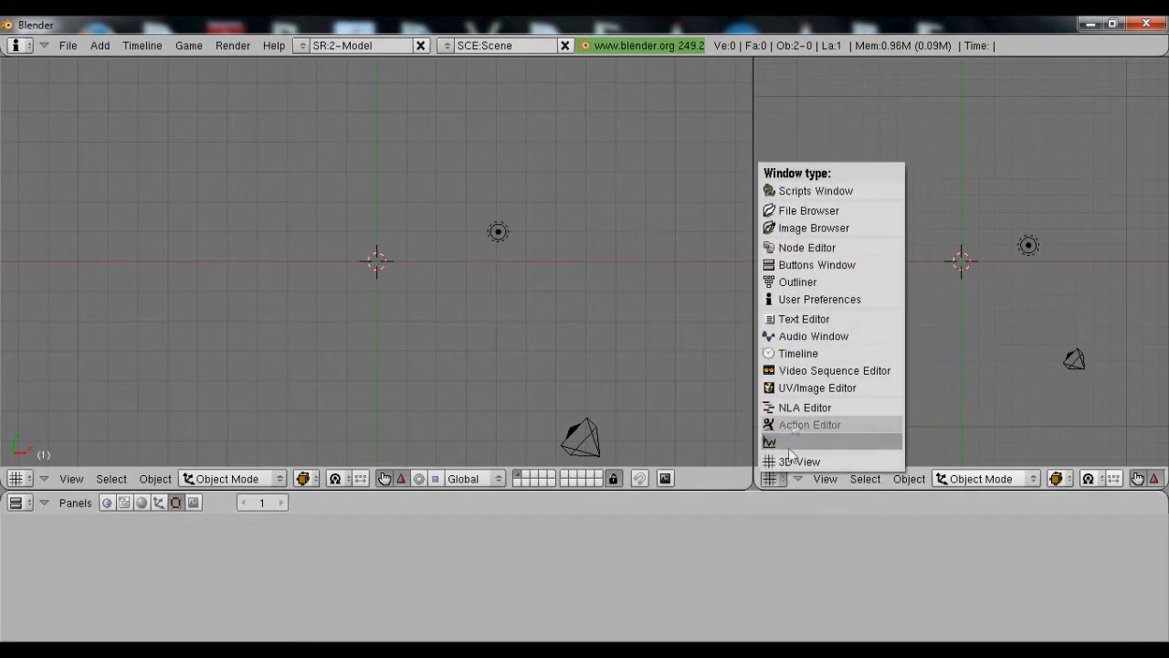
{"action": "left_click", "coordinate": [799, 279]}
Select the default camera and lamp and delete both from the scene
{"action": "right_click", "coordinate": [577, 426]}
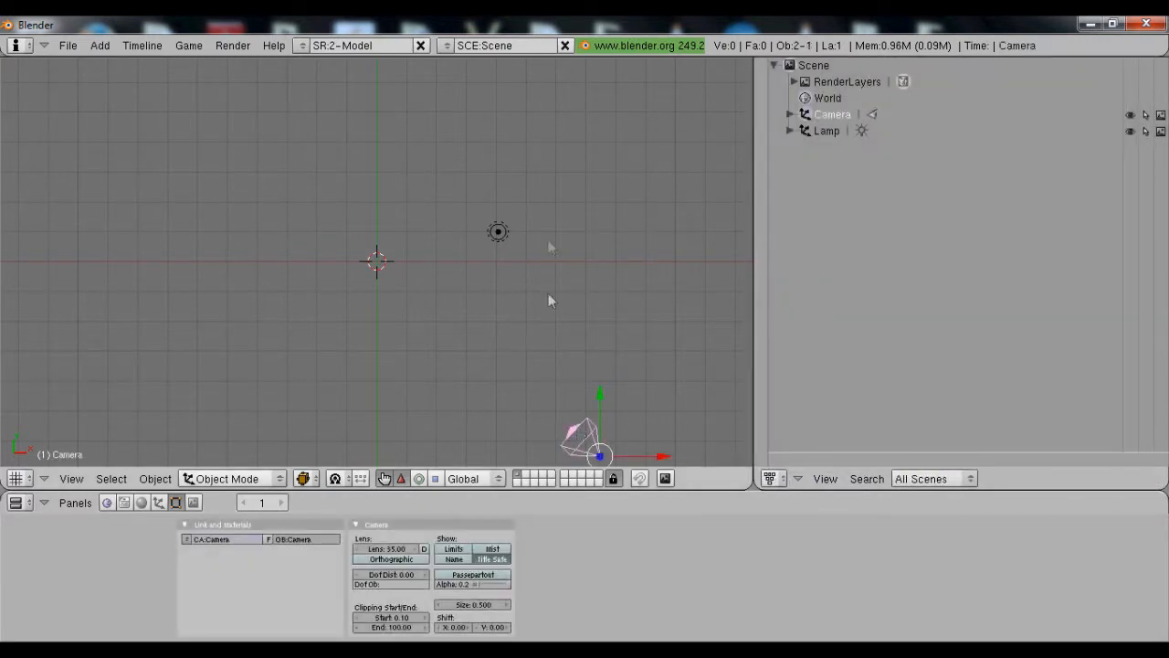
{"action": "key", "text": "a"}
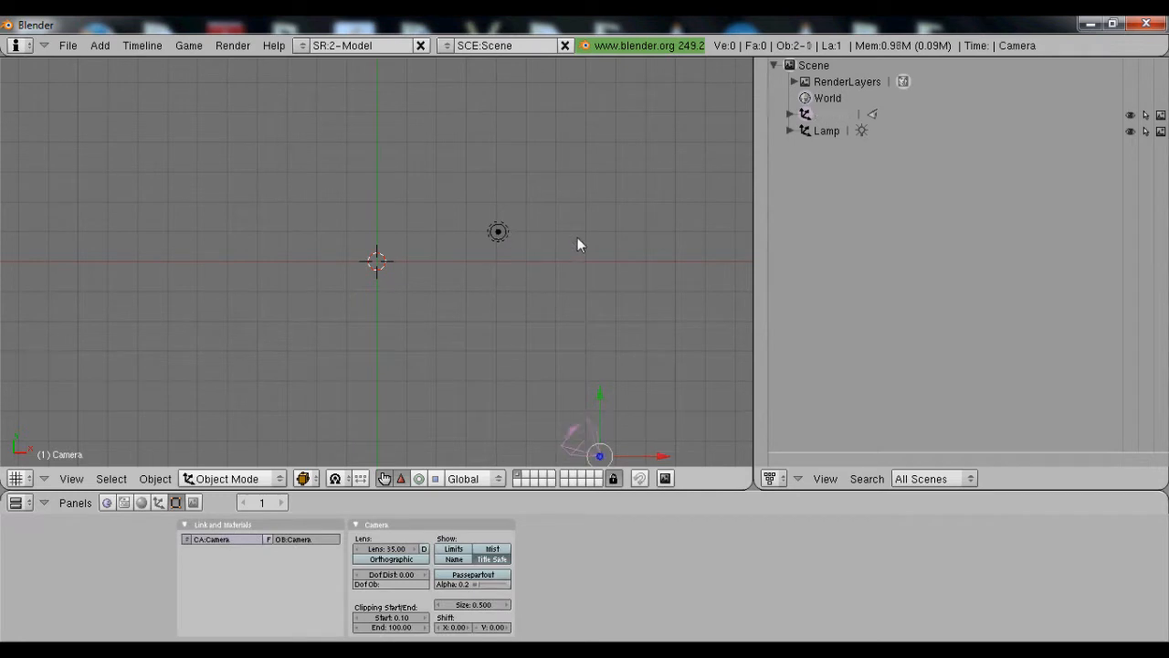
{"action": "key", "text": "a"}
{"action": "key", "text": "a"}
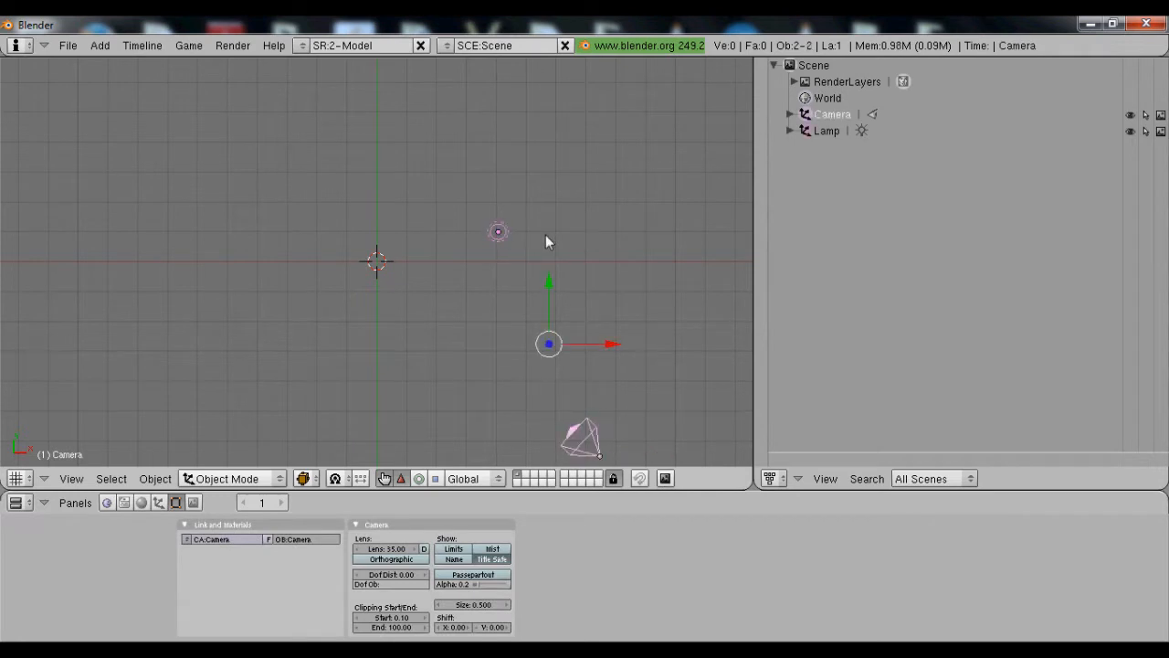
{"action": "key", "text": "x"}
{"action": "left_click", "coordinate": [545, 235]}
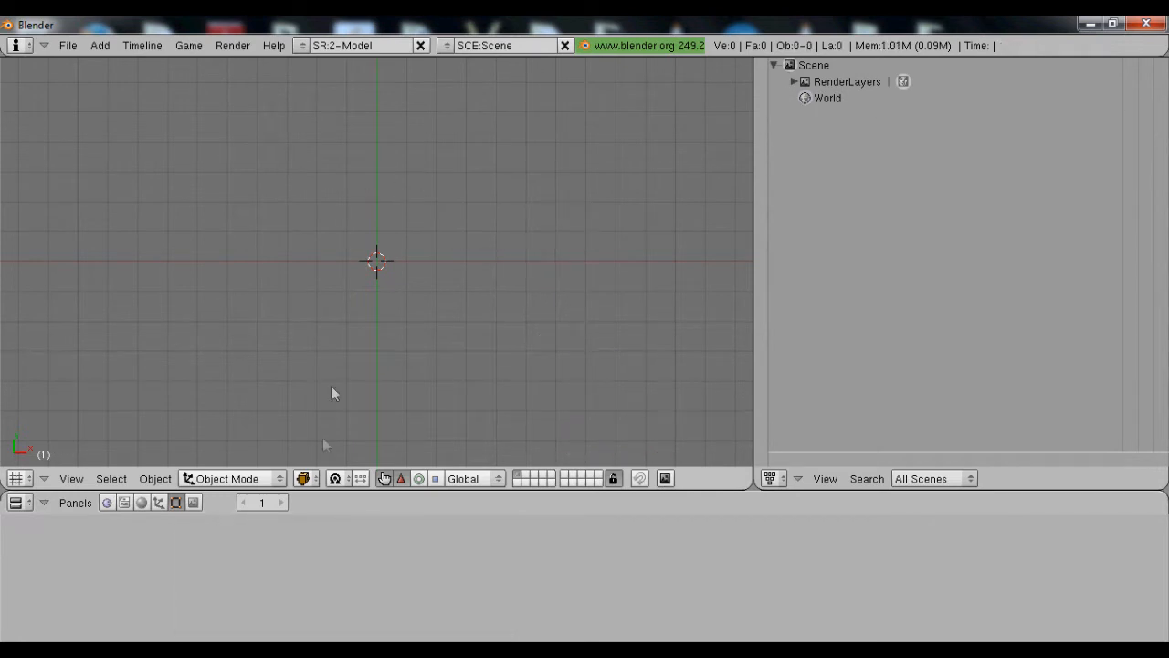
Look through the Shading, Object and Editing button sets, finishing on the material buttons
{"action": "scroll", "coordinate": [425, 347], "scroll_direction": "up", "scroll_amount": 2}
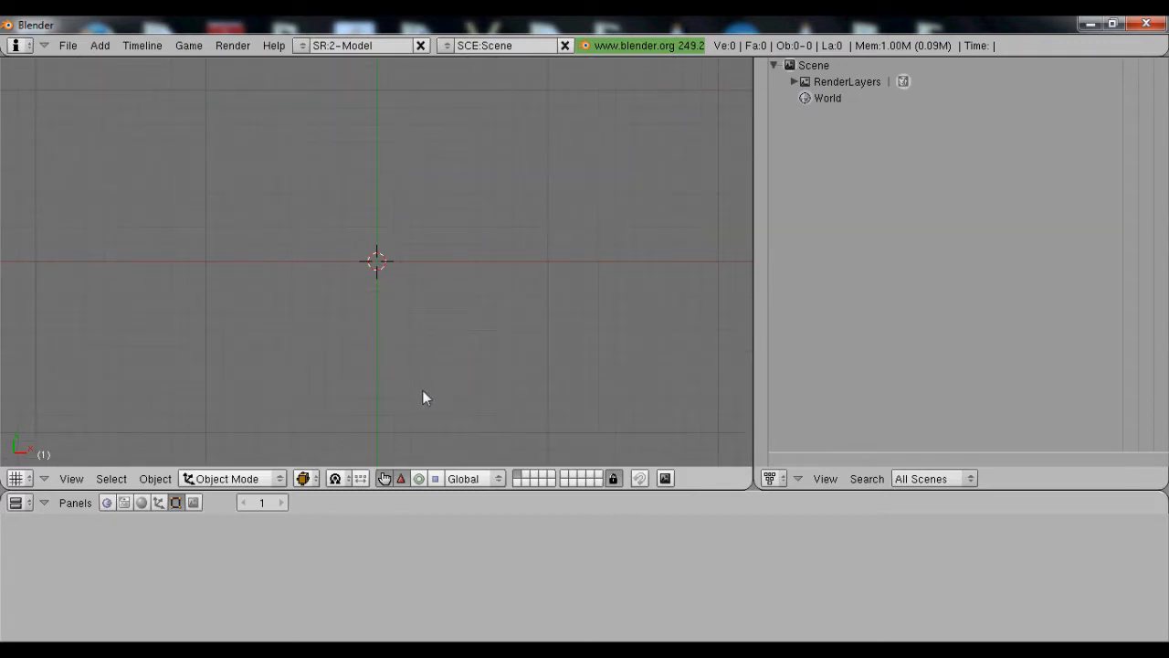
{"action": "scroll", "coordinate": [424, 393], "scroll_direction": "down", "scroll_amount": 4}
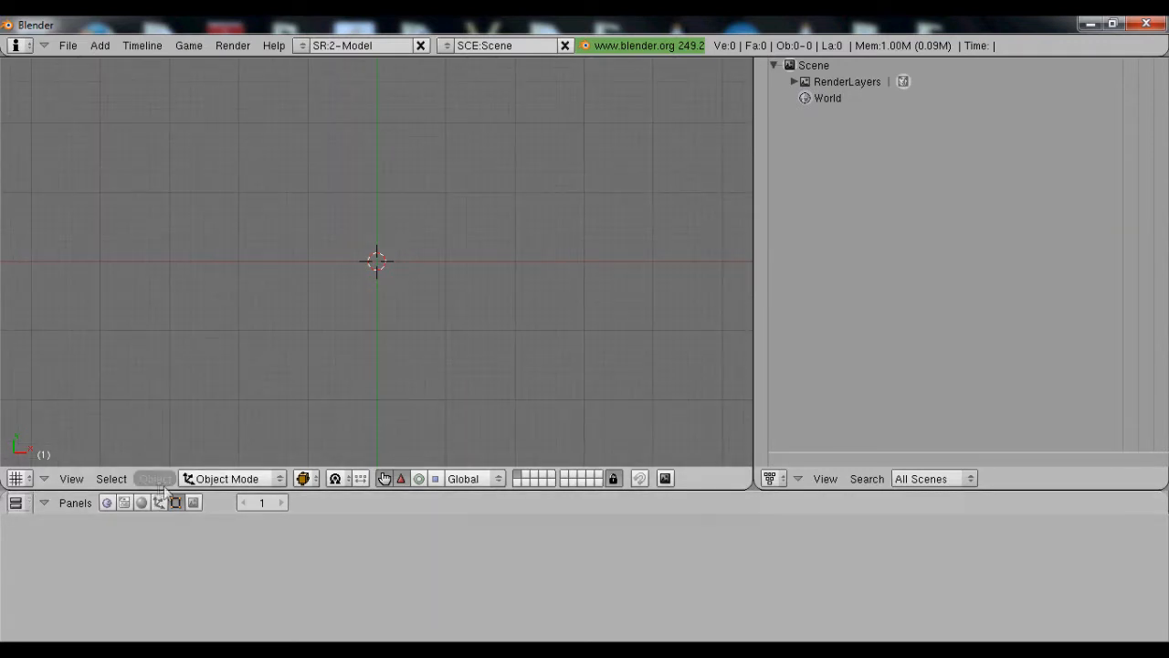
{"action": "left_click", "coordinate": [141, 504]}
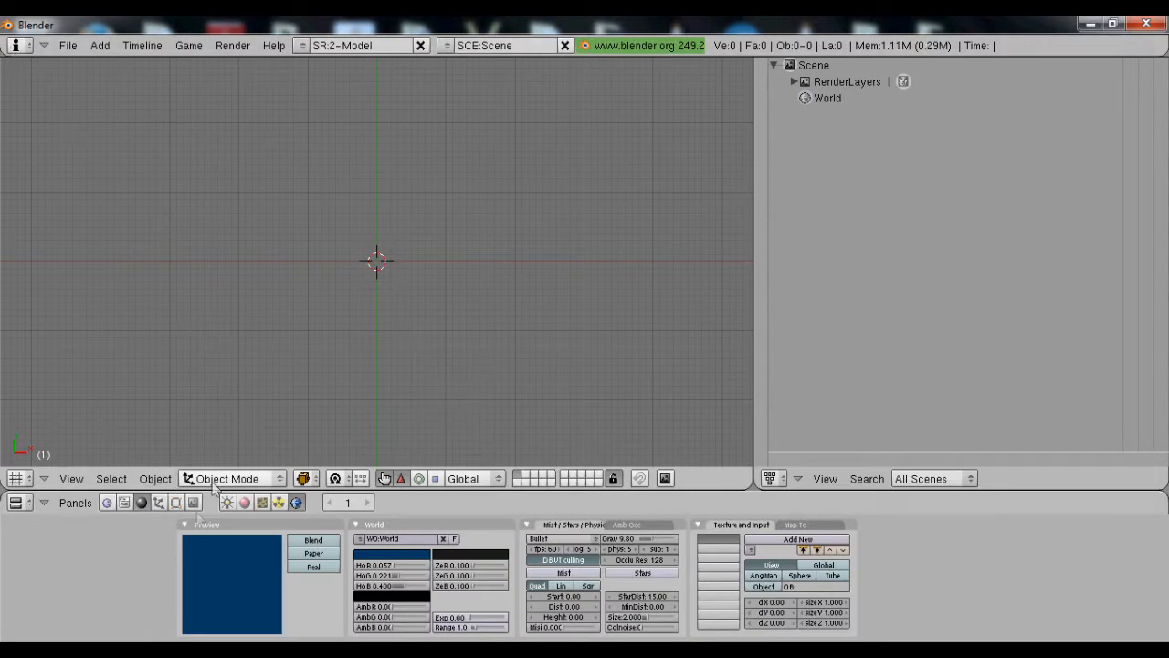
{"action": "left_click", "coordinate": [244, 503]}
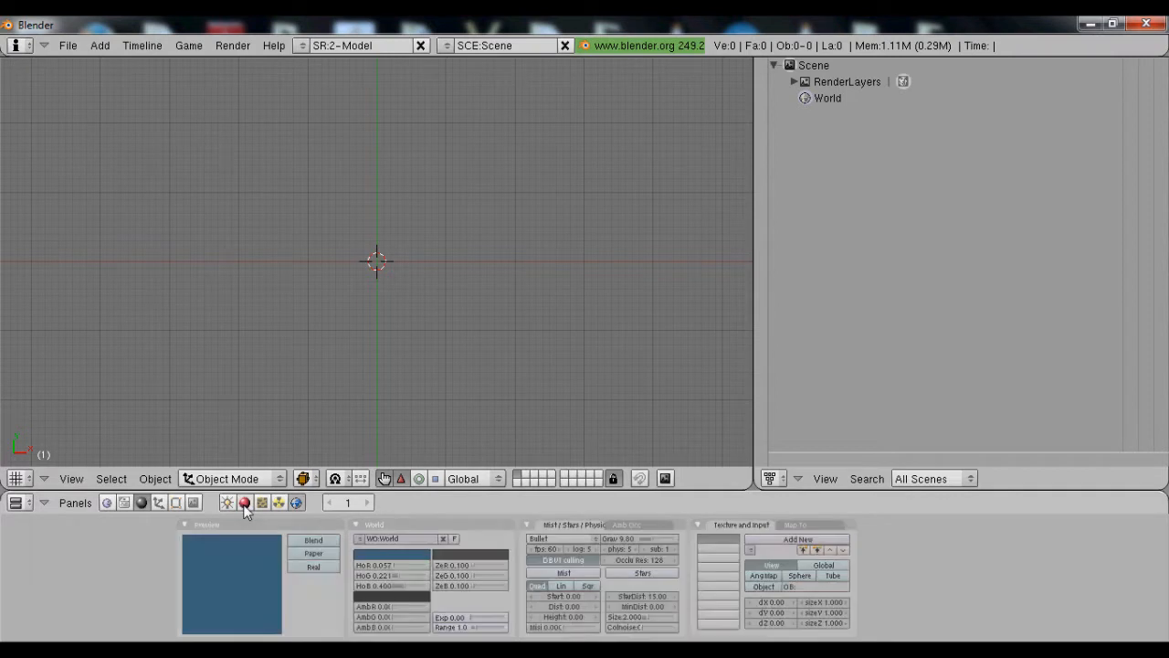
{"action": "left_click", "coordinate": [160, 502]}
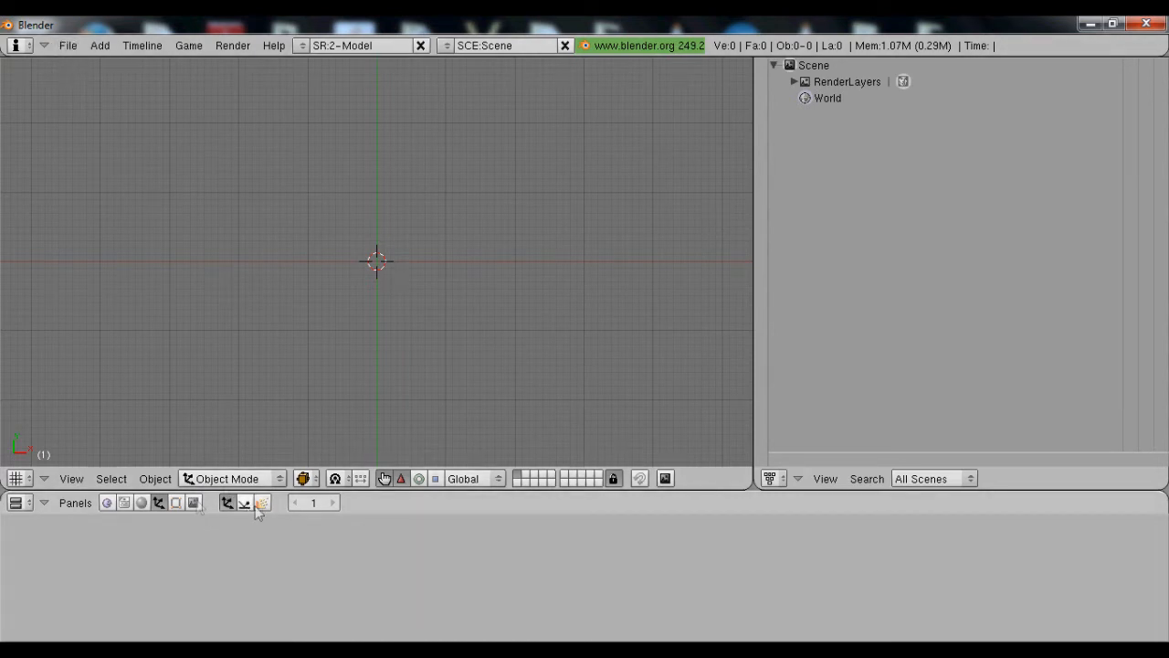
{"action": "left_click", "coordinate": [144, 504]}
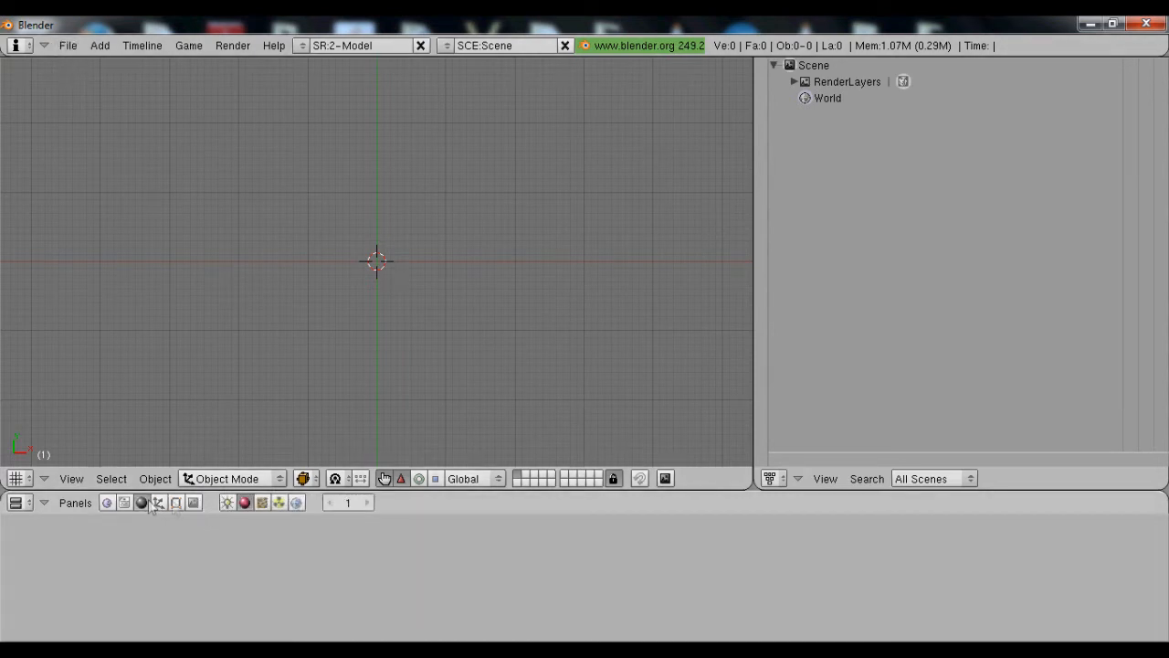
{"action": "left_click", "coordinate": [265, 504]}
{"action": "left_click", "coordinate": [244, 502]}
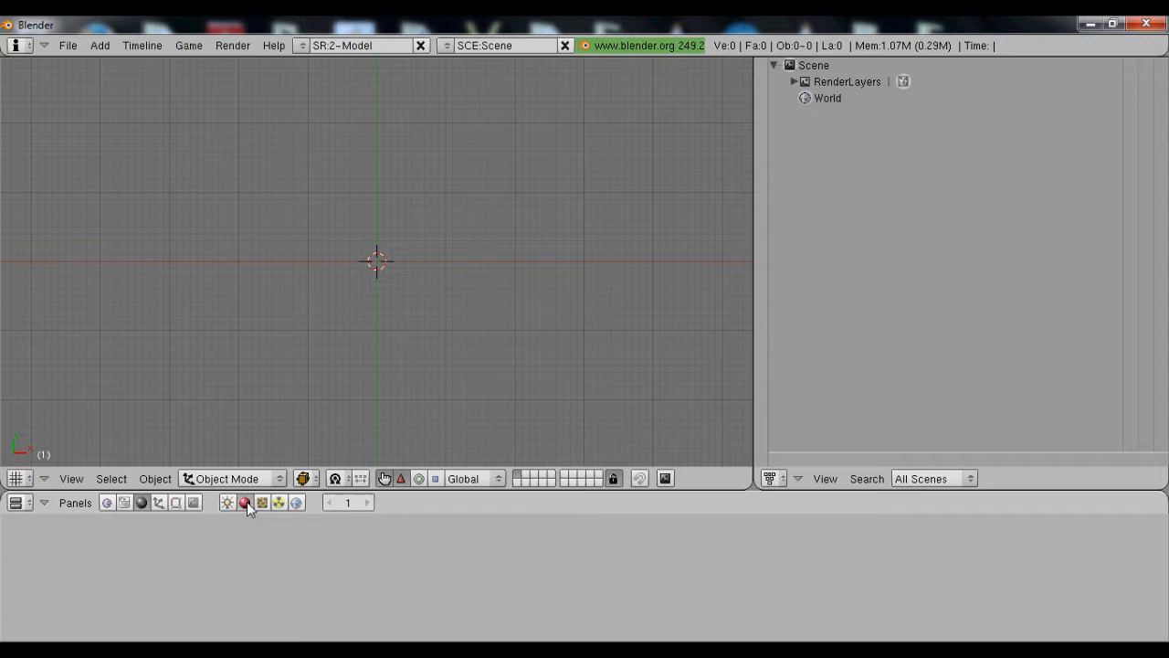
{"action": "left_click", "coordinate": [159, 503]}
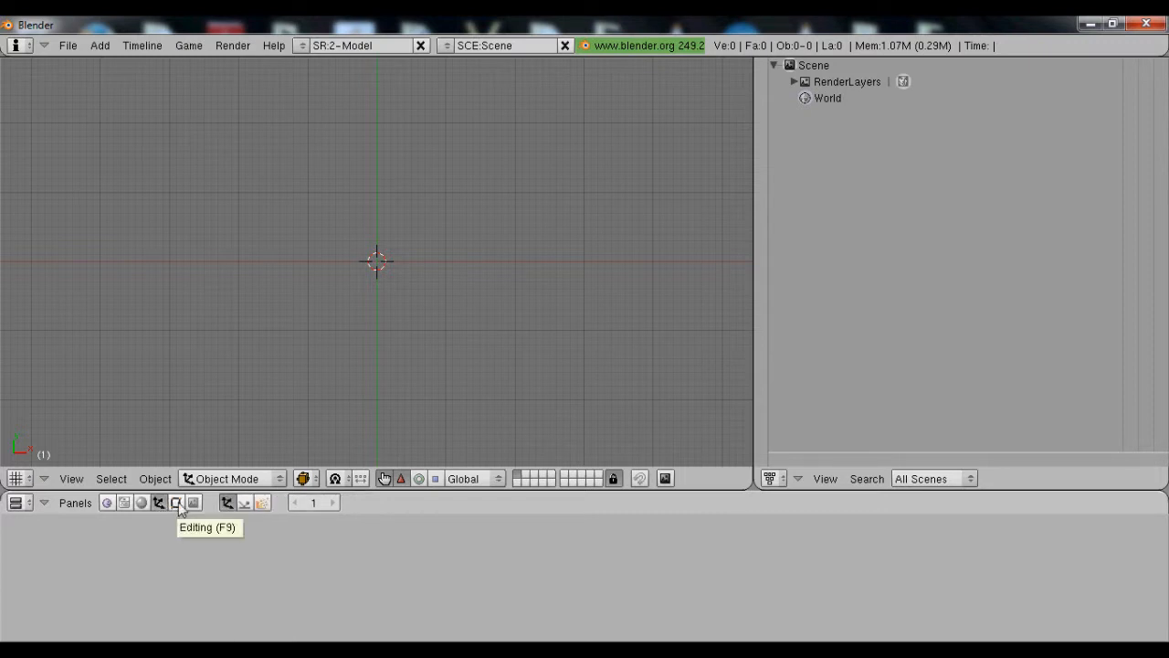
{"action": "left_click", "coordinate": [176, 502]}
{"action": "left_click", "coordinate": [175, 503]}
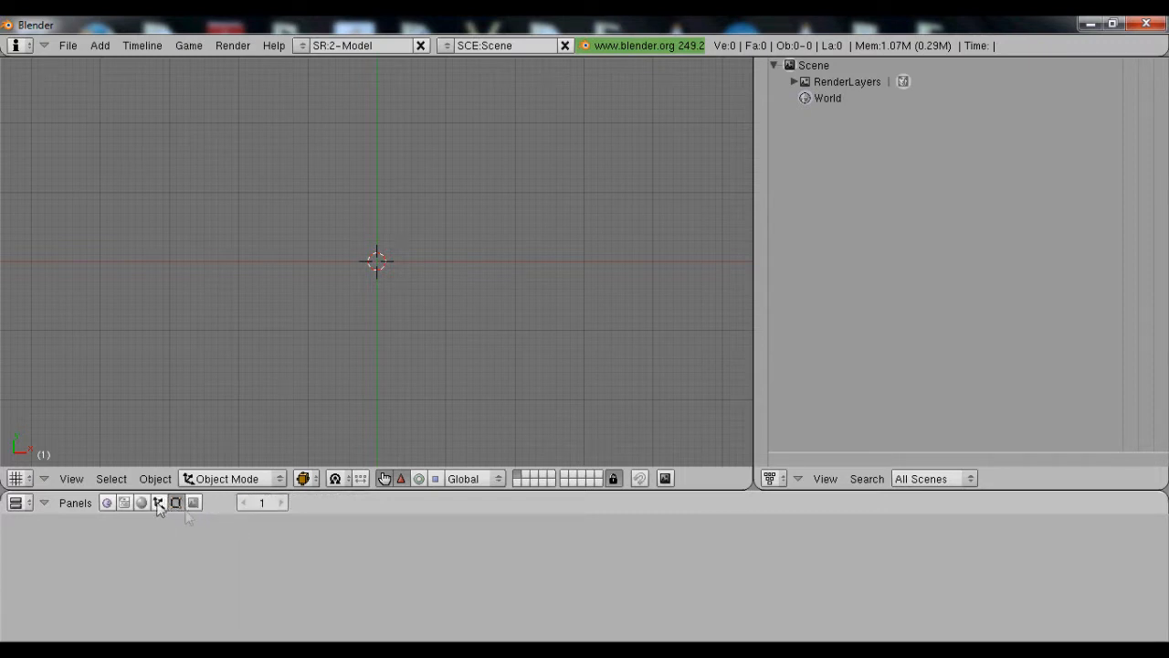
{"action": "left_click", "coordinate": [144, 503]}
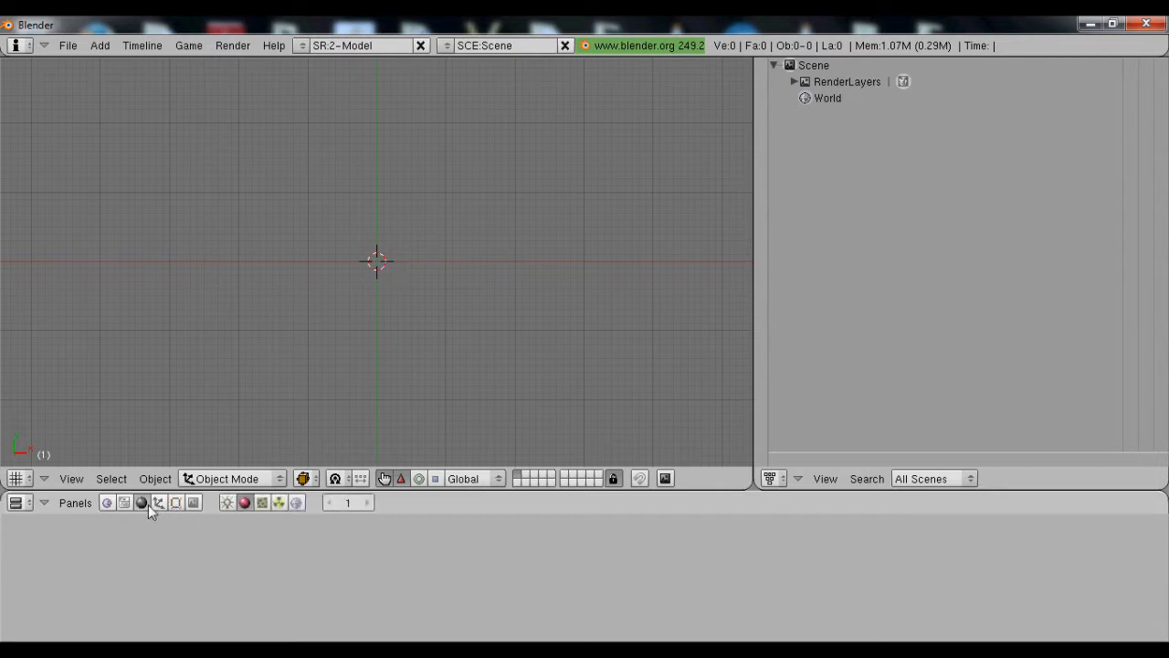
Start a The Movies (.msh) 2009 import and go up to the root of drive C in the file browser
{"action": "left_click", "coordinate": [67, 45]}
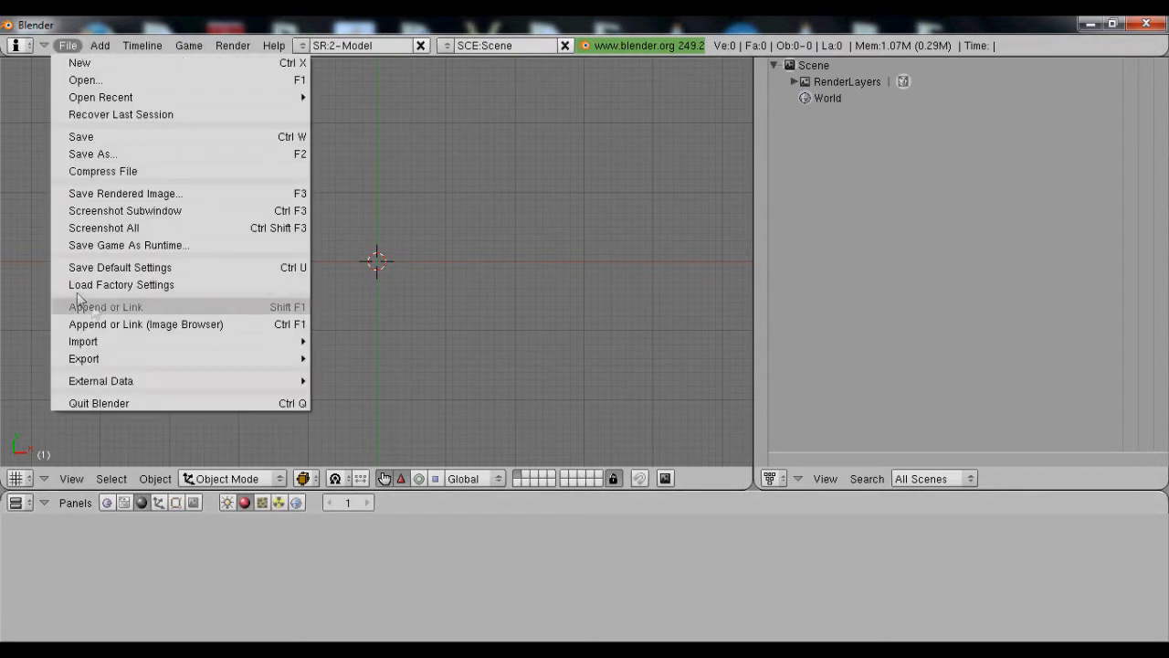
{"action": "mouse_move", "coordinate": [114, 343]}
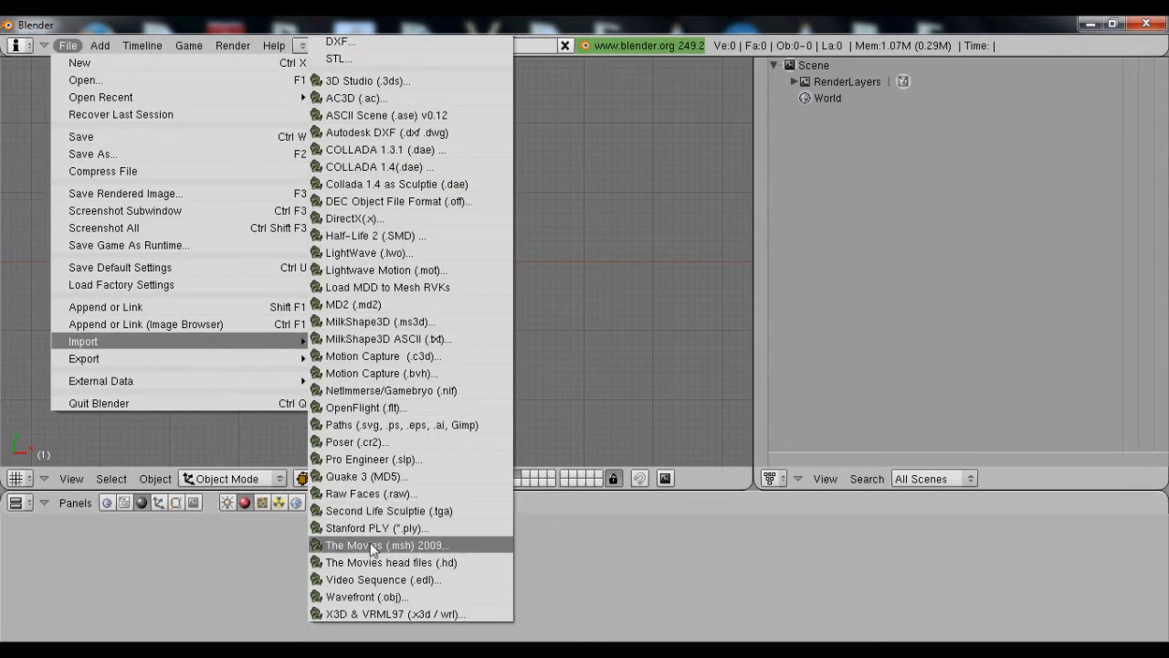
{"action": "left_click", "coordinate": [370, 545]}
{"action": "left_click", "coordinate": [22, 536]}
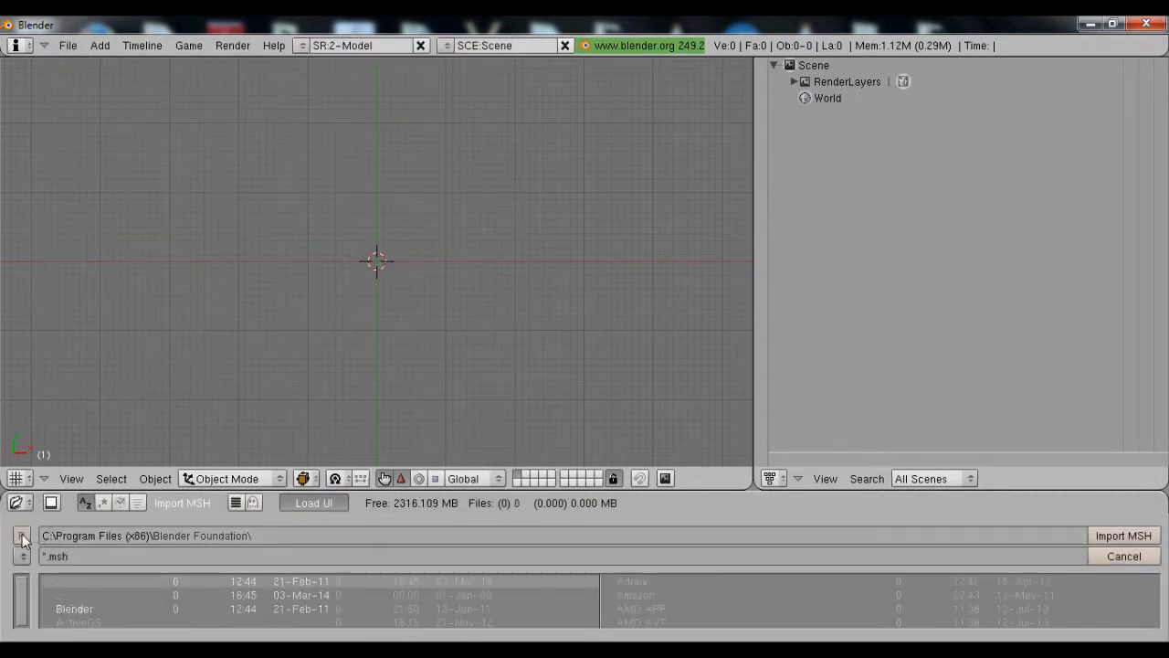
{"action": "left_click", "coordinate": [22, 535]}
{"action": "left_click", "coordinate": [22, 535]}
Browse through Users and the user's profile folder to Desktop and open the Set Dressing Tutorial folder
{"action": "scroll", "coordinate": [212, 588], "scroll_direction": "down", "scroll_amount": 5}
{"action": "scroll", "coordinate": [203, 603], "scroll_direction": "down", "scroll_amount": 3}
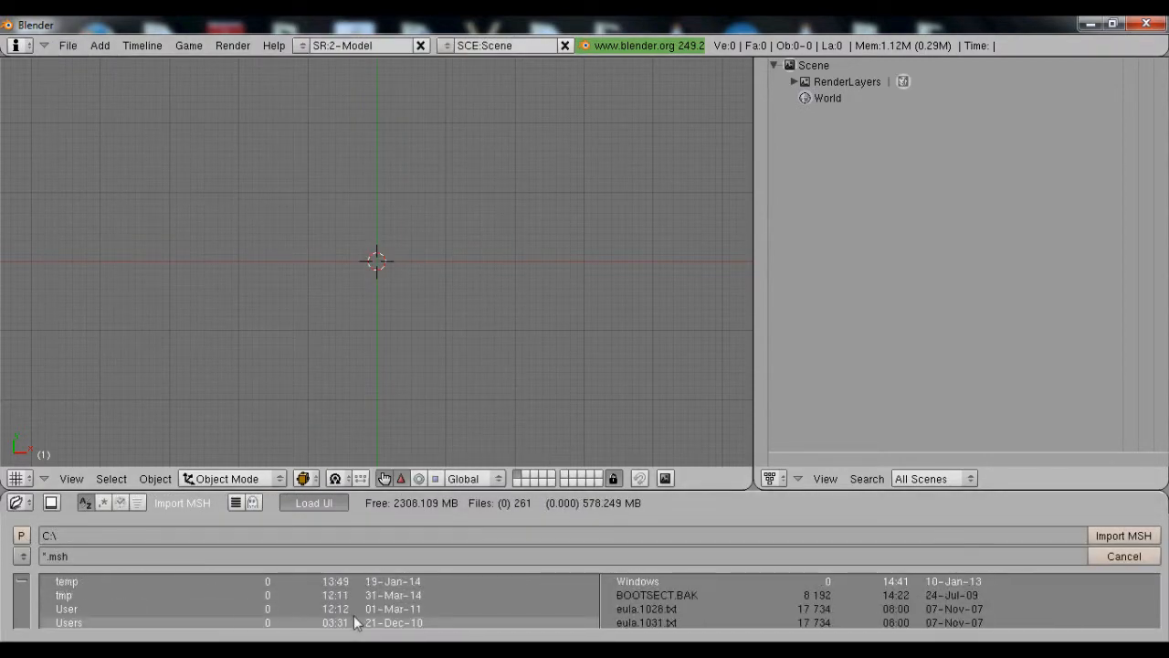
{"action": "left_click", "coordinate": [256, 622]}
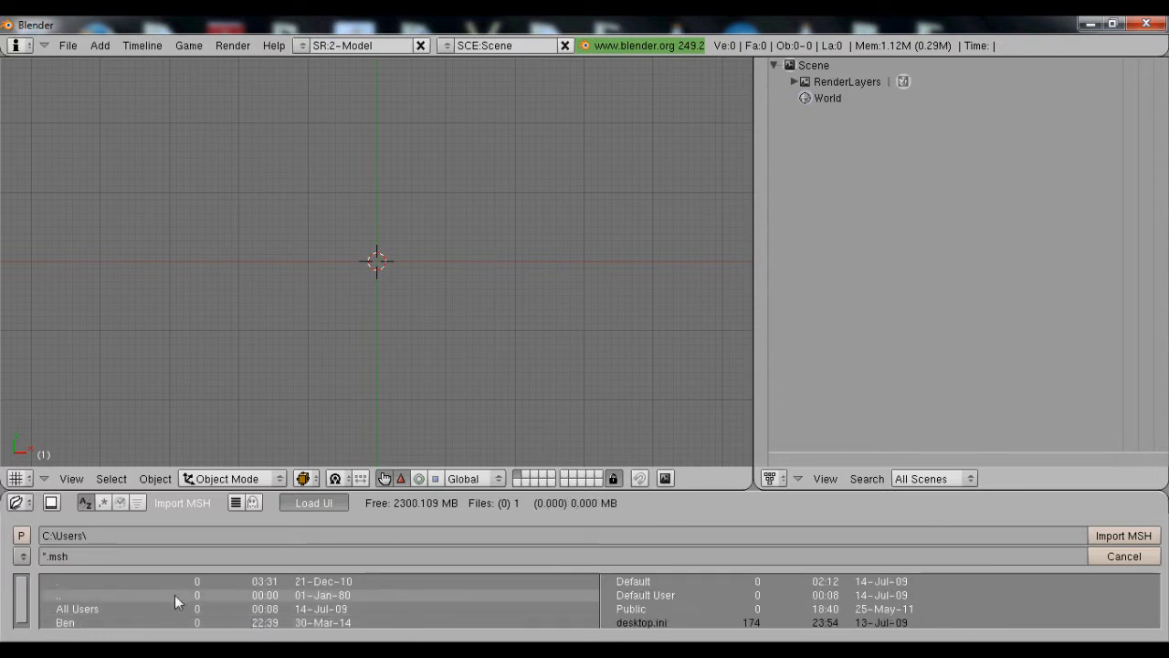
{"action": "left_click", "coordinate": [71, 625]}
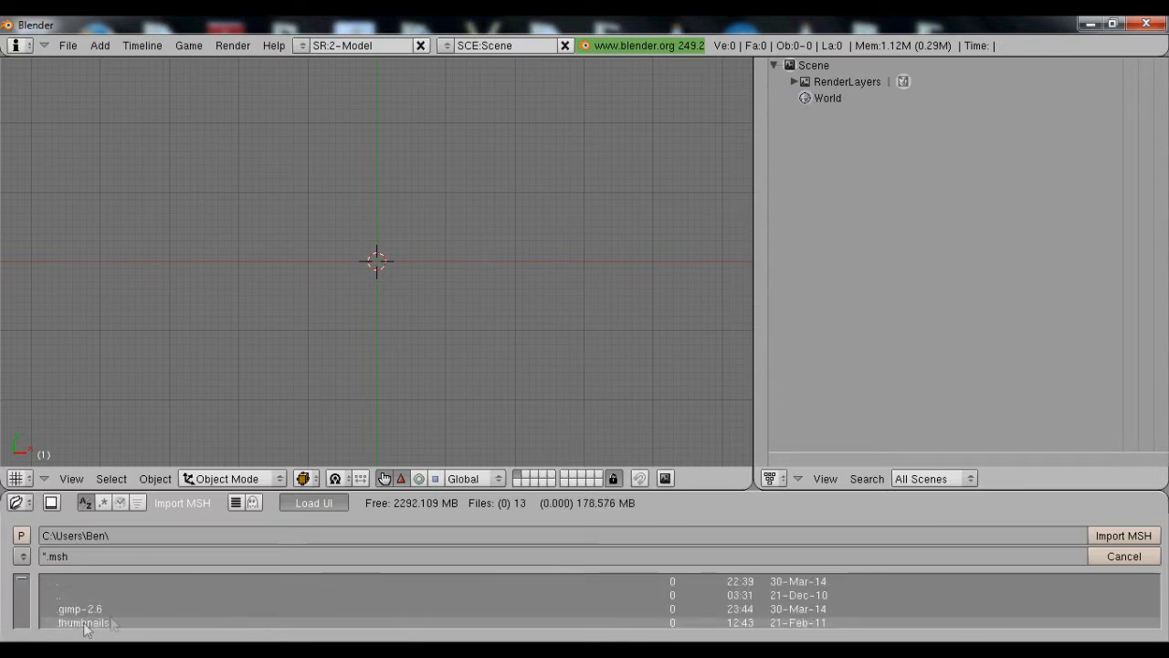
{"action": "scroll", "coordinate": [125, 614], "scroll_direction": "down", "scroll_amount": 2}
{"action": "left_click", "coordinate": [103, 607]}
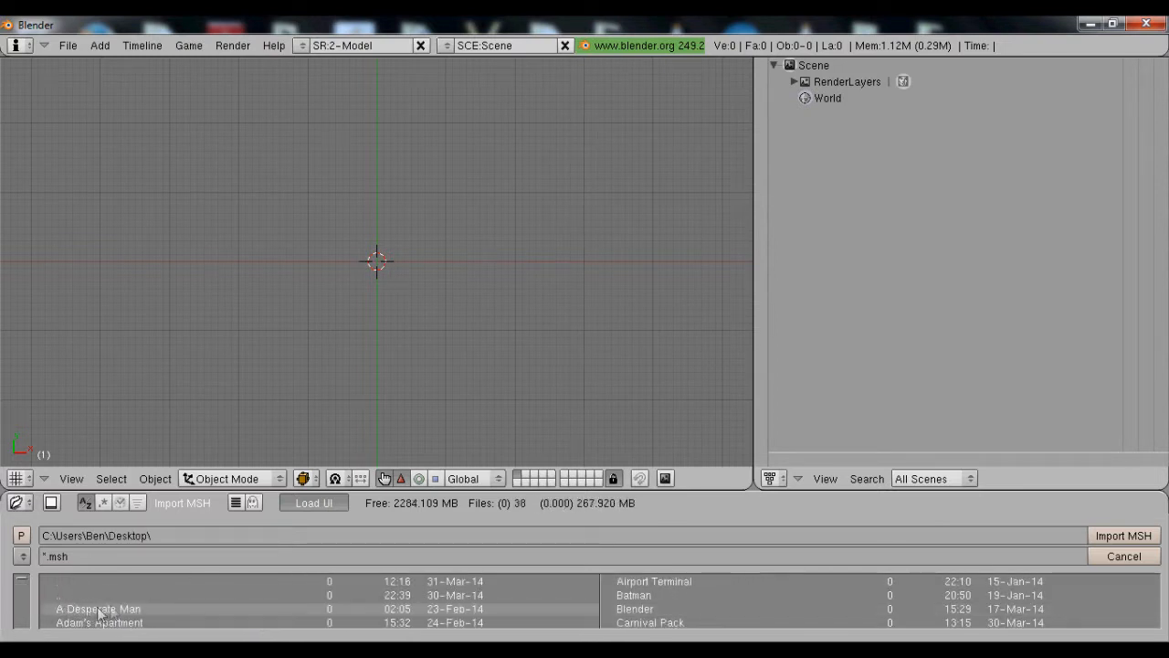
{"action": "scroll", "coordinate": [130, 601], "scroll_direction": "down", "scroll_amount": 5}
{"action": "scroll", "coordinate": [559, 603], "scroll_direction": "down", "scroll_amount": 6}
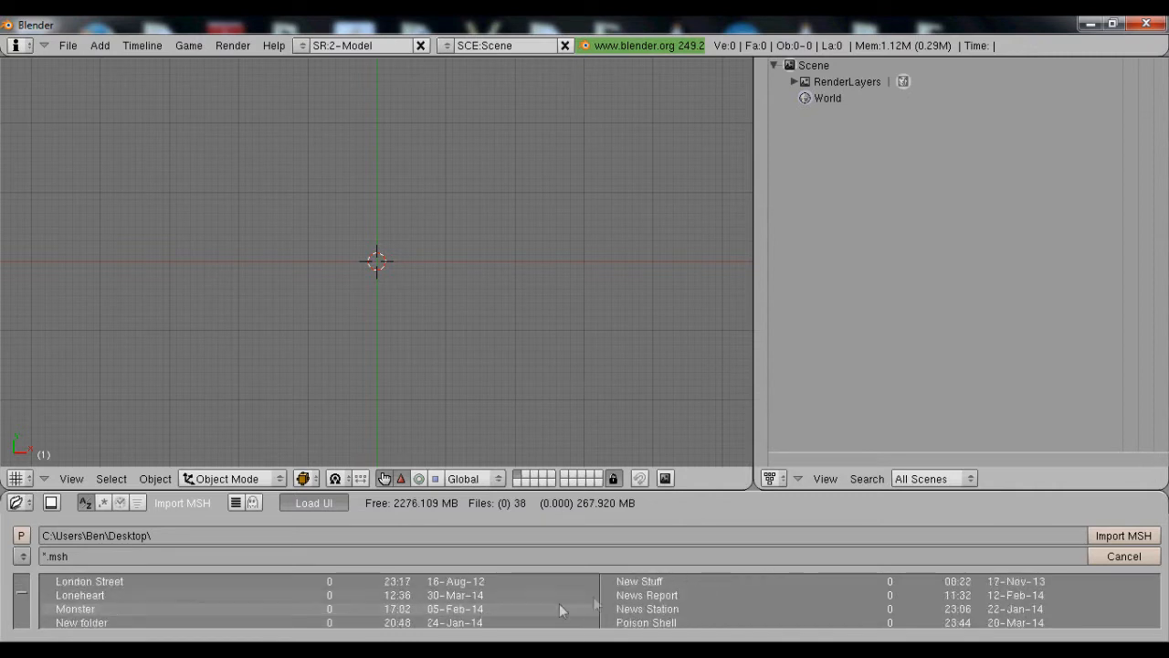
{"action": "left_click", "coordinate": [607, 595]}
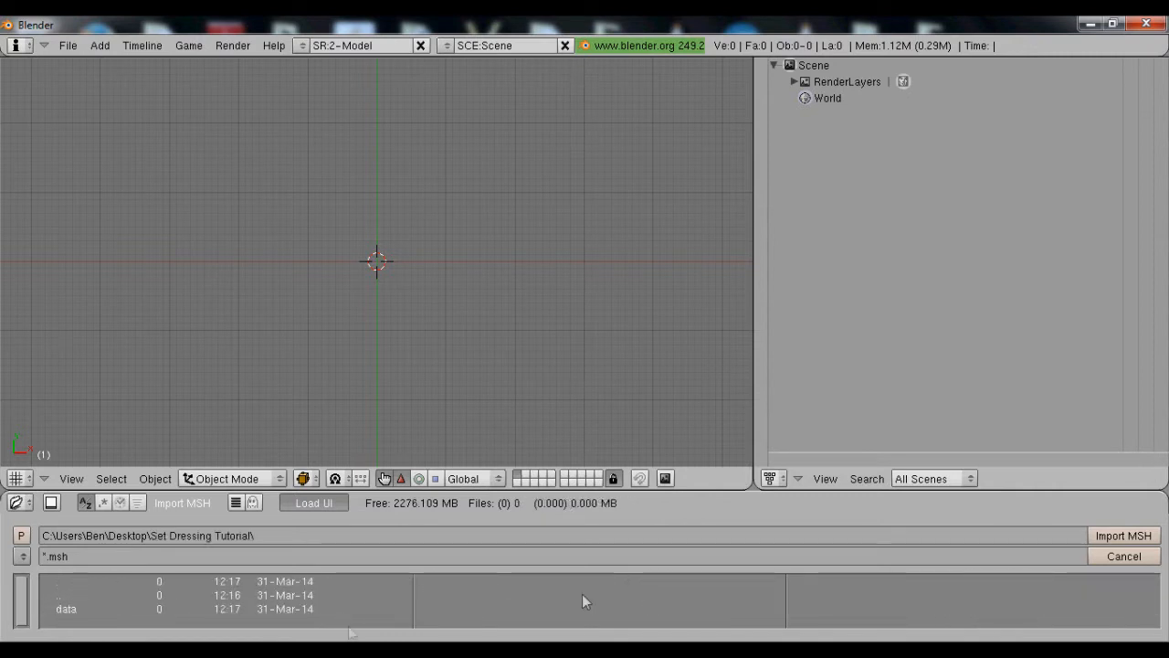
Import p_bench_stone.msh from the data\meshes subfolder
{"action": "left_click", "coordinate": [145, 613]}
{"action": "left_click", "coordinate": [137, 613]}
{"action": "left_click", "coordinate": [133, 613]}
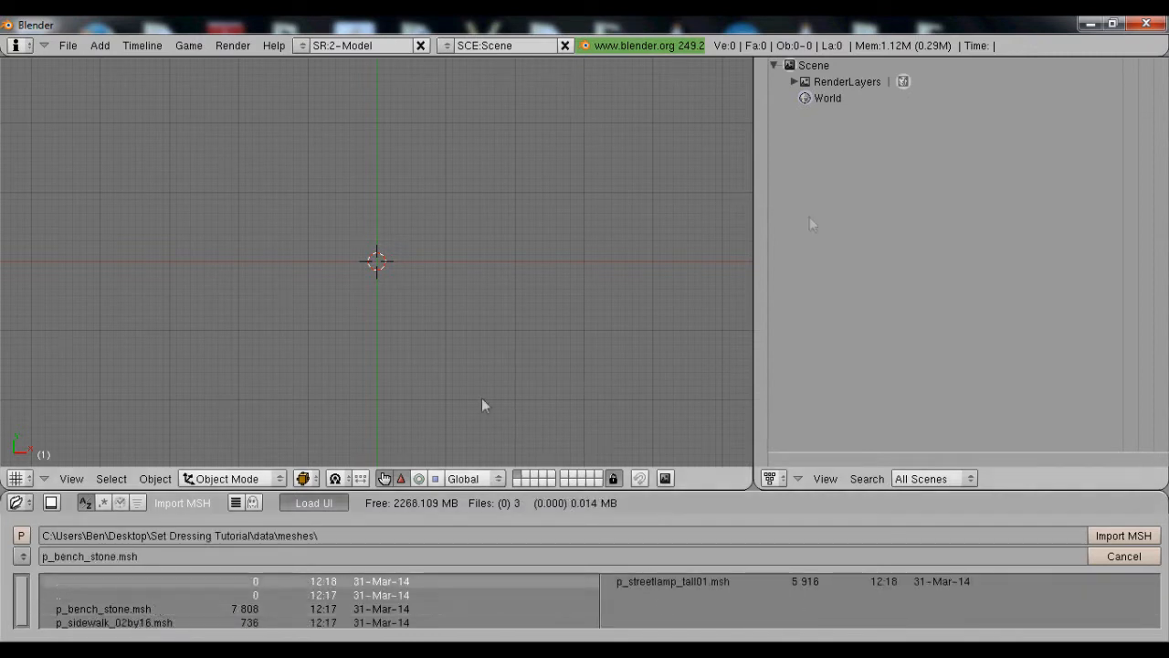
{"action": "left_click", "coordinate": [1121, 537]}
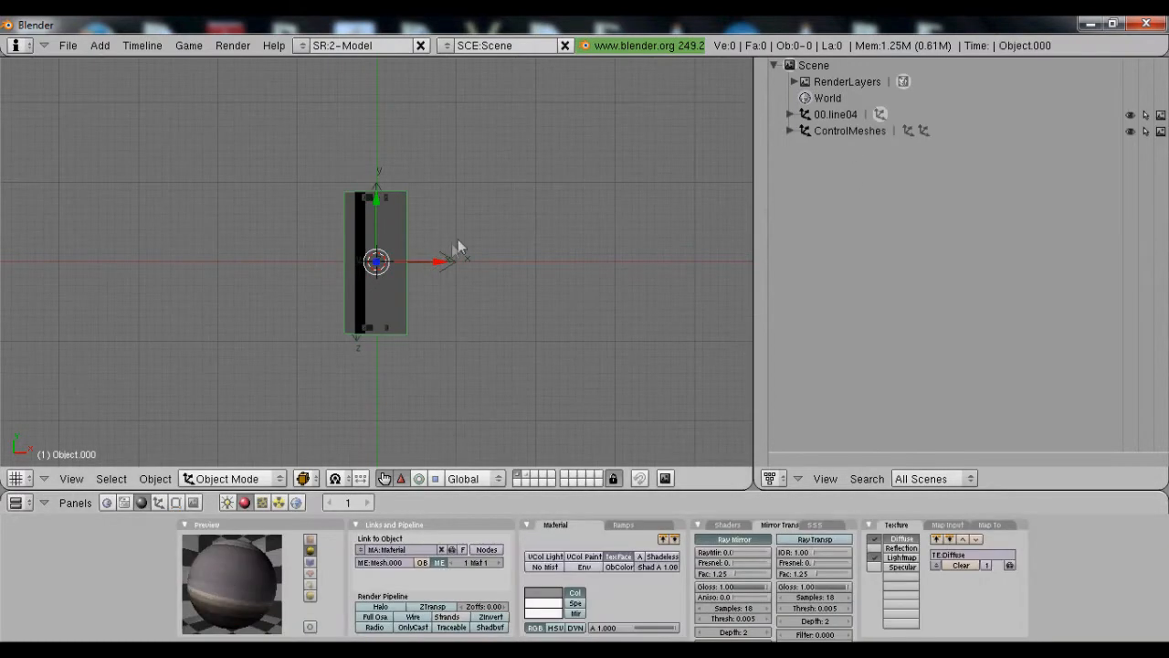
Delete the ControlMeshes empty that came in with the imported bench
{"action": "middle_click_drag", "start_coordinate": [534, 282], "coordinate": [511, 223]}
{"action": "left_click", "coordinate": [827, 115]}
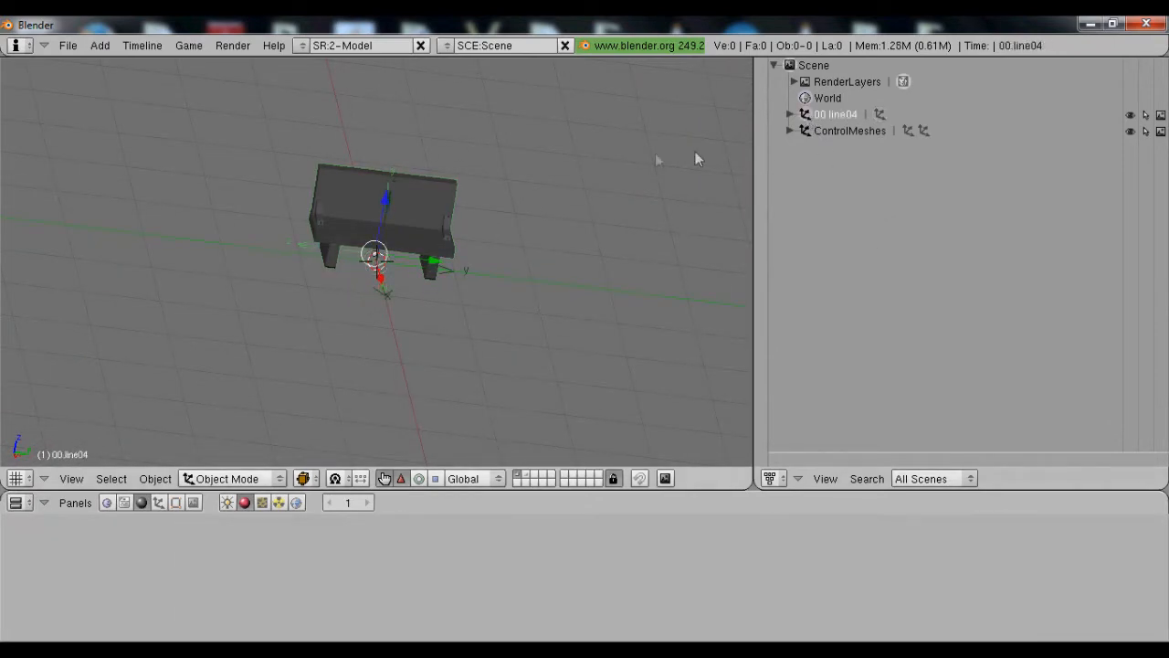
{"action": "scroll", "coordinate": [282, 253], "scroll_direction": "up", "scroll_amount": 2}
{"action": "right_click", "coordinate": [403, 301]}
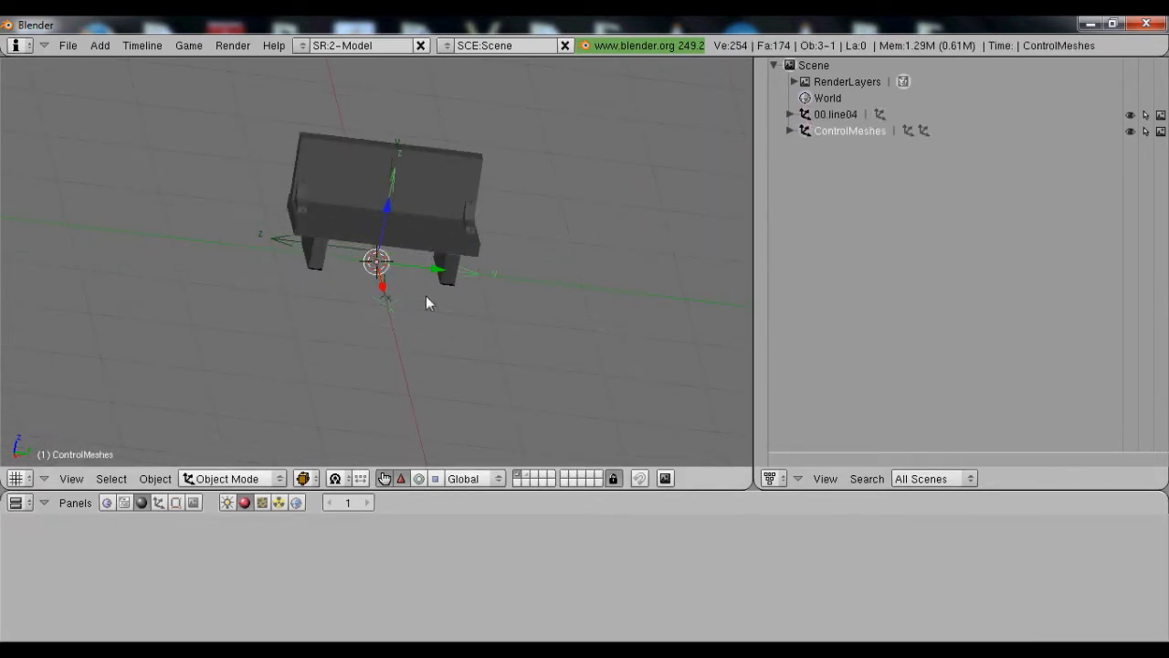
{"action": "key", "text": "x"}
{"action": "left_click", "coordinate": [408, 277]}
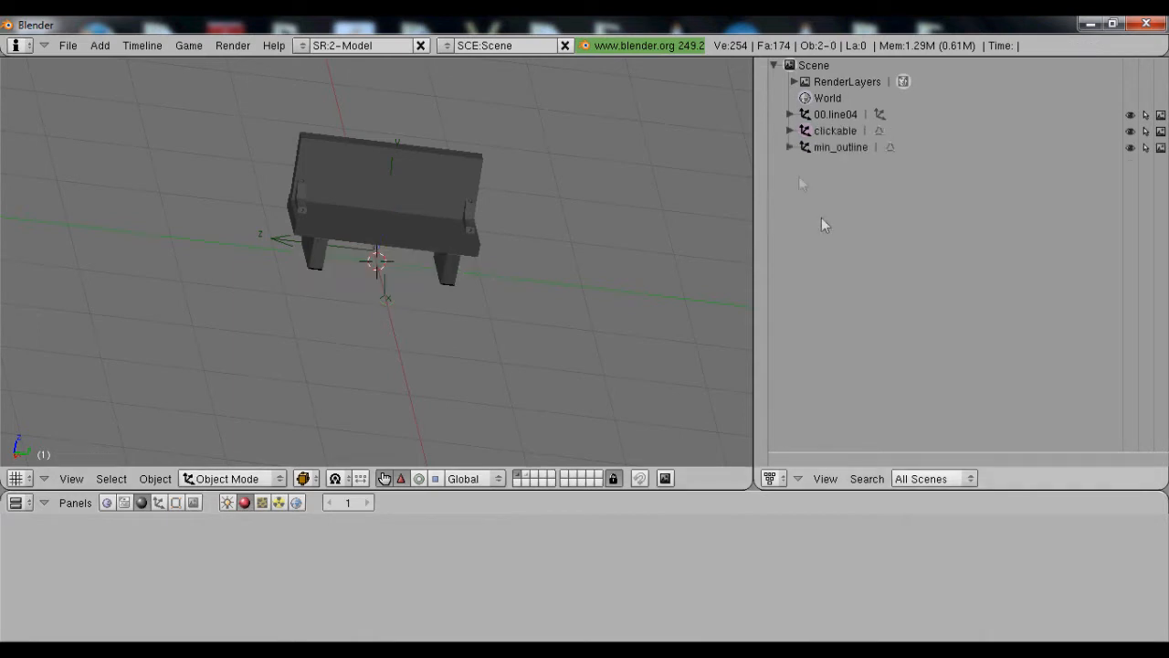
Delete the clickable and min_outline objects through the Outliner and select 00.line04
{"action": "left_click", "coordinate": [806, 133]}
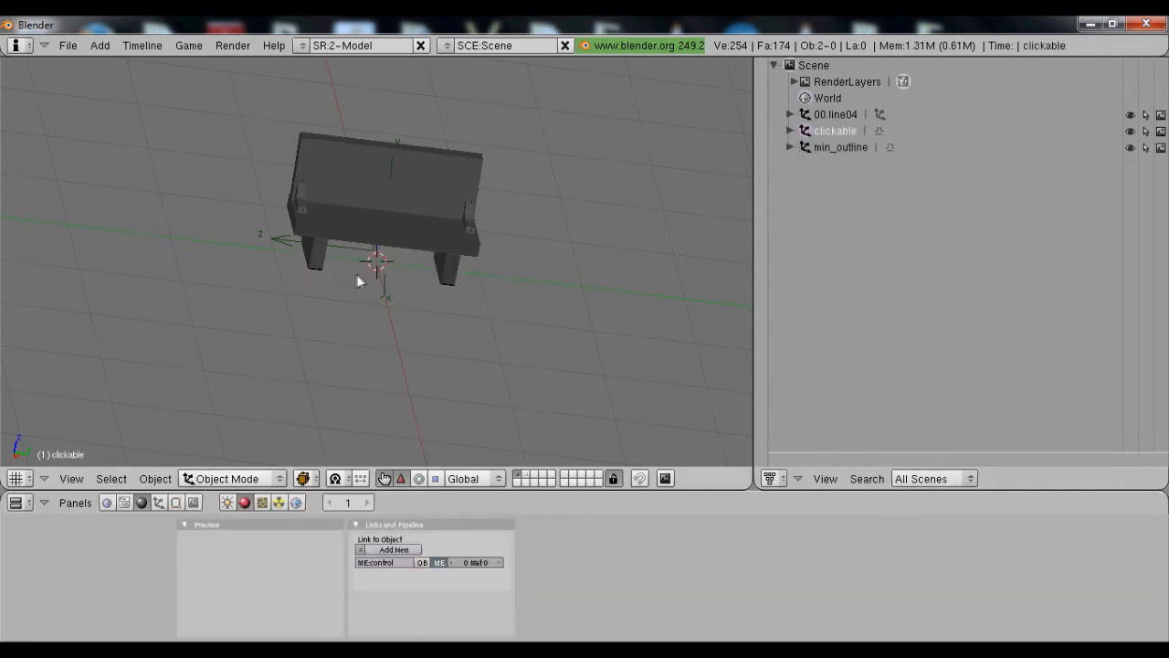
{"action": "left_click", "coordinate": [808, 148]}
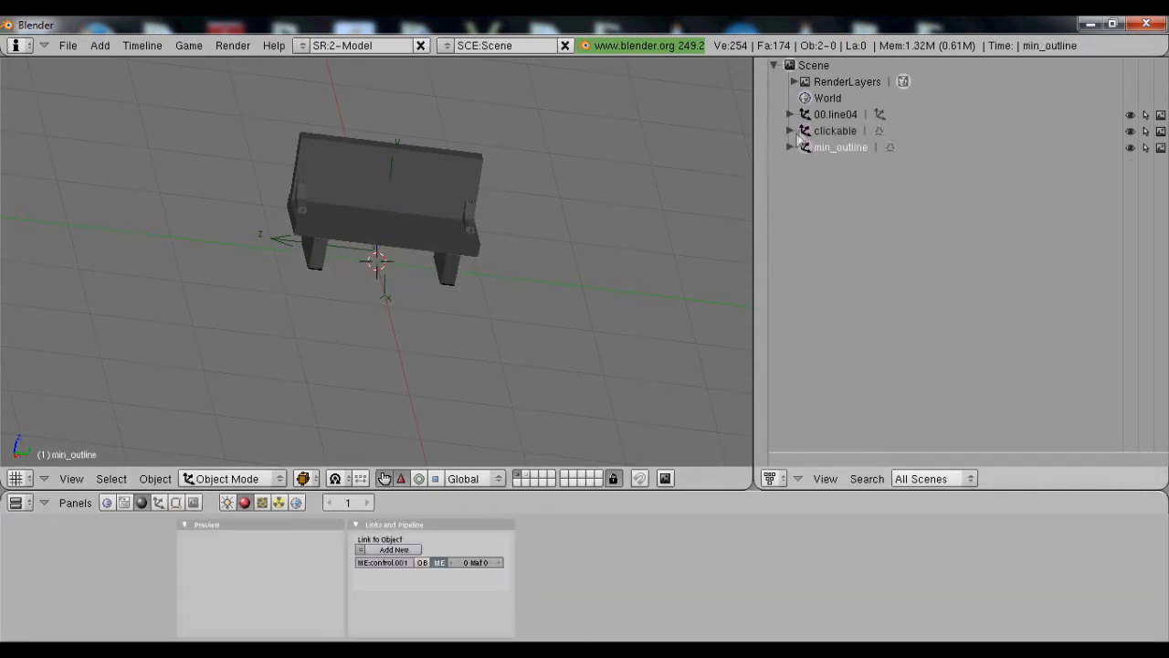
{"action": "left_click", "coordinate": [802, 133]}
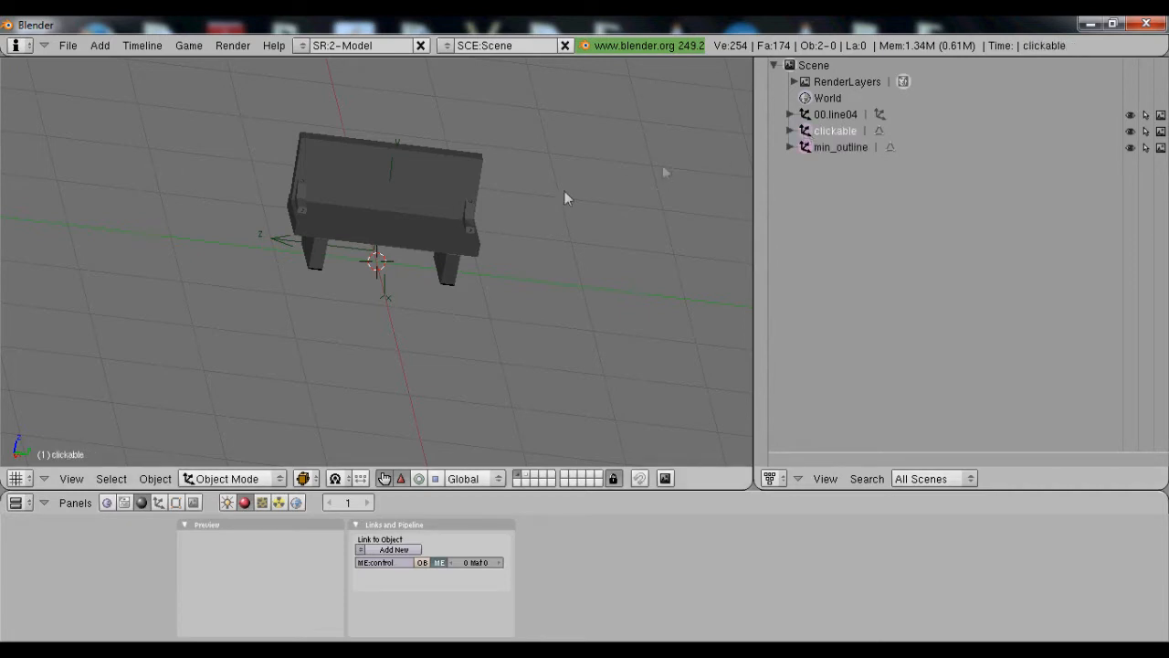
{"action": "right_click", "coordinate": [805, 132]}
{"action": "left_click", "coordinate": [794, 171]}
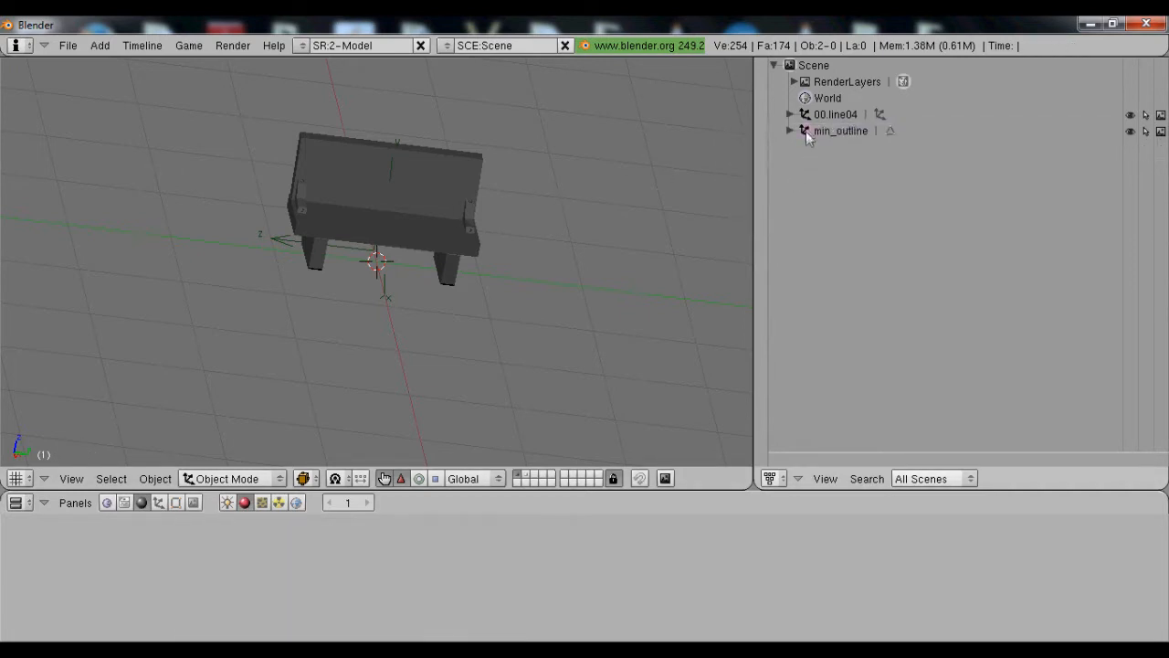
{"action": "right_click", "coordinate": [806, 132]}
{"action": "left_click", "coordinate": [803, 126]}
{"action": "left_click", "coordinate": [807, 114]}
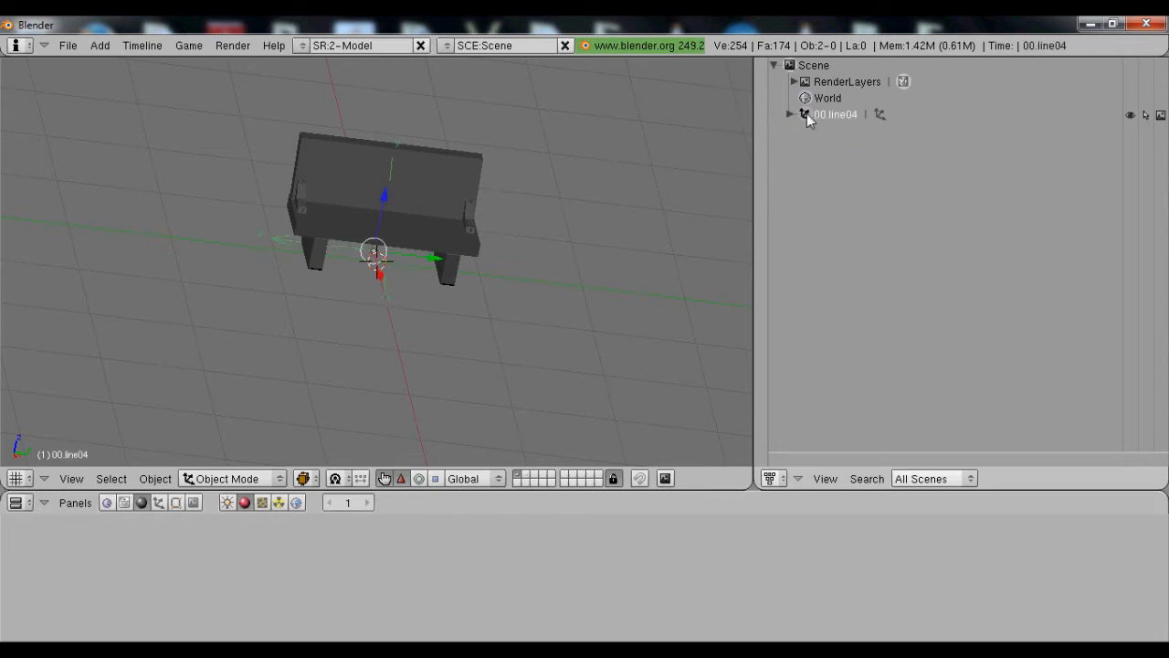
Delete the 00.line04 empty and select the remaining bench mesh, Object.000
{"action": "key", "text": "x"}
{"action": "left_click", "coordinate": [395, 250]}
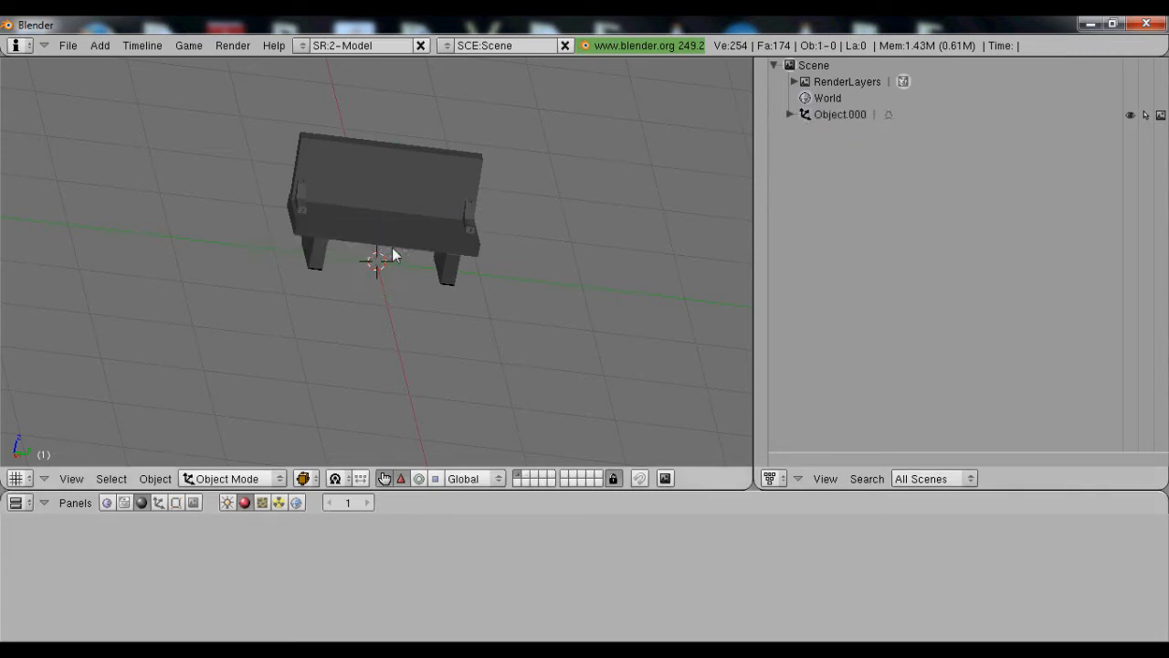
{"action": "left_click", "coordinate": [804, 115]}
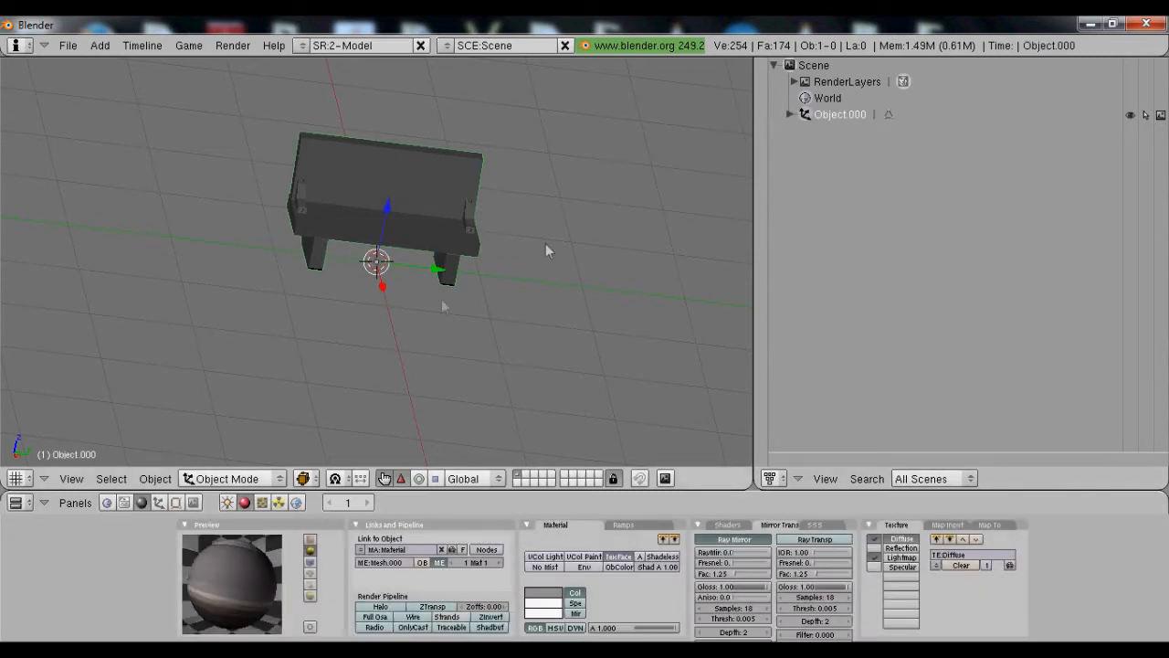
Examine the bench's diffuse texture and material settings, and its mesh geometry in Edit Mode
{"action": "left_click", "coordinate": [262, 502]}
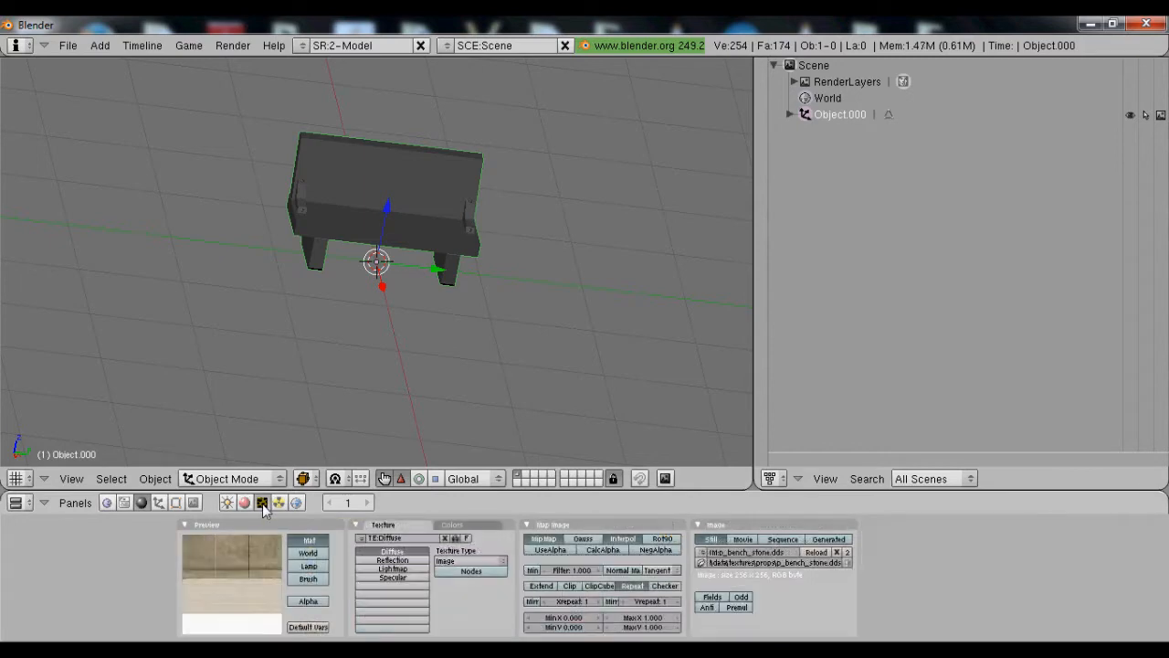
{"action": "left_click", "coordinate": [245, 502]}
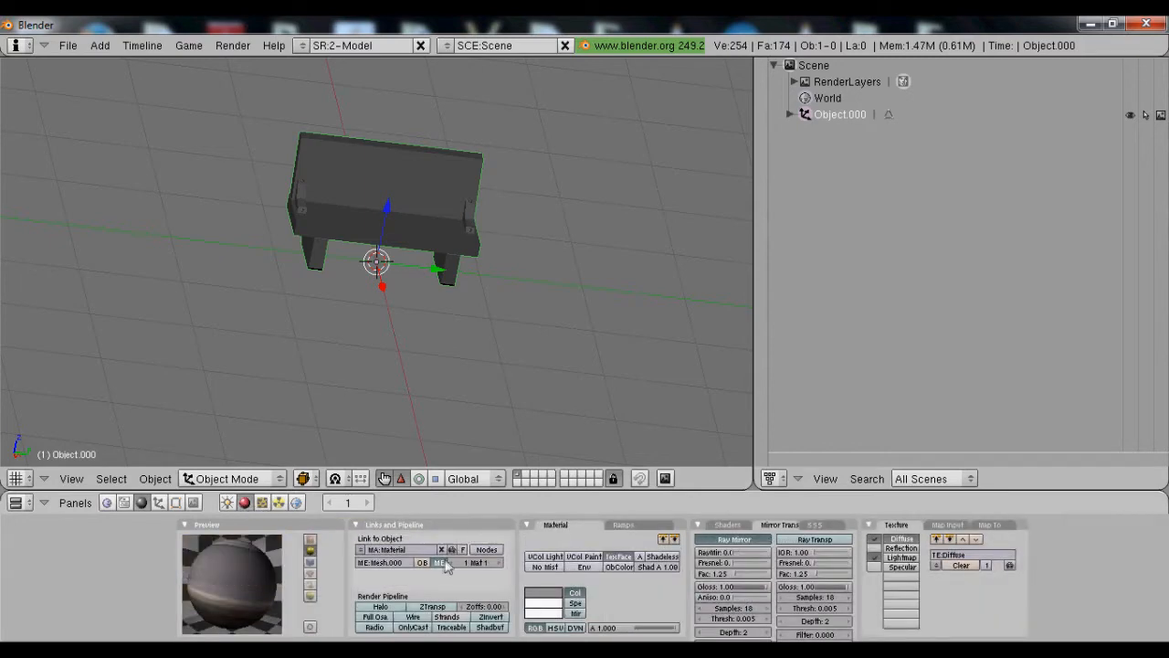
{"action": "scroll", "coordinate": [430, 209], "scroll_direction": "up", "scroll_amount": 1}
{"action": "key", "text": "Tab"}
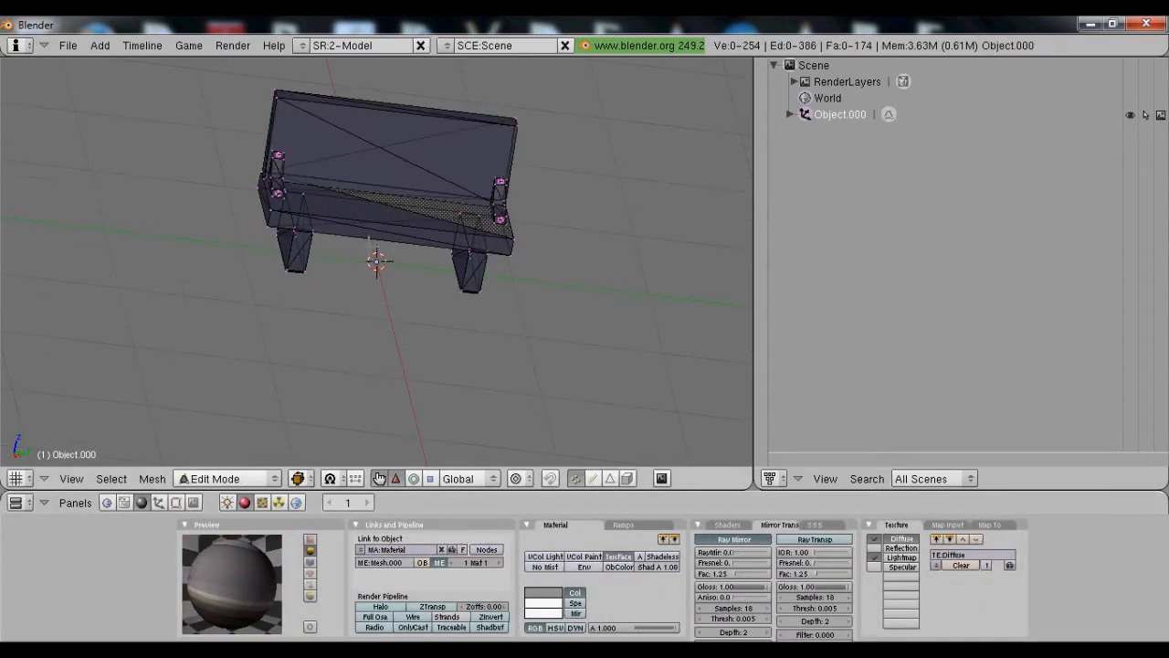
{"action": "middle_click_drag", "start_coordinate": [356, 392], "coordinate": [321, 301]}
{"action": "key", "text": "Tab"}
{"action": "key", "text": "Tab"}
{"action": "key", "text": "Tab"}
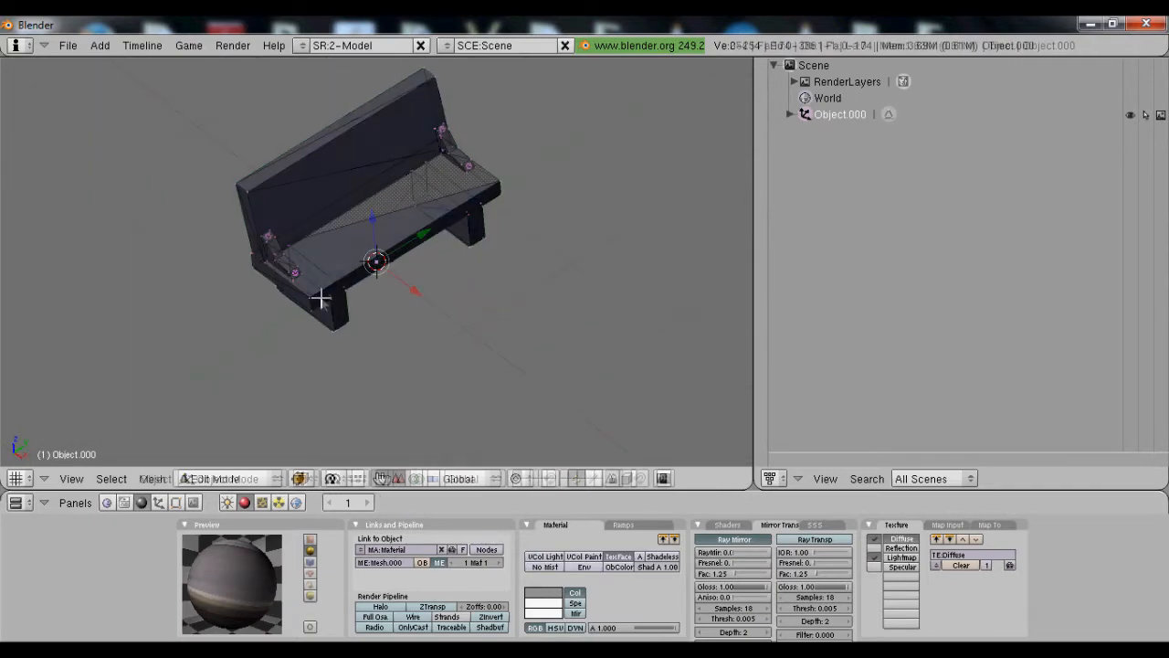
Remove the bench mesh from the 00.line04 group, leaving it in Object Mode
{"action": "left_click", "coordinate": [163, 505]}
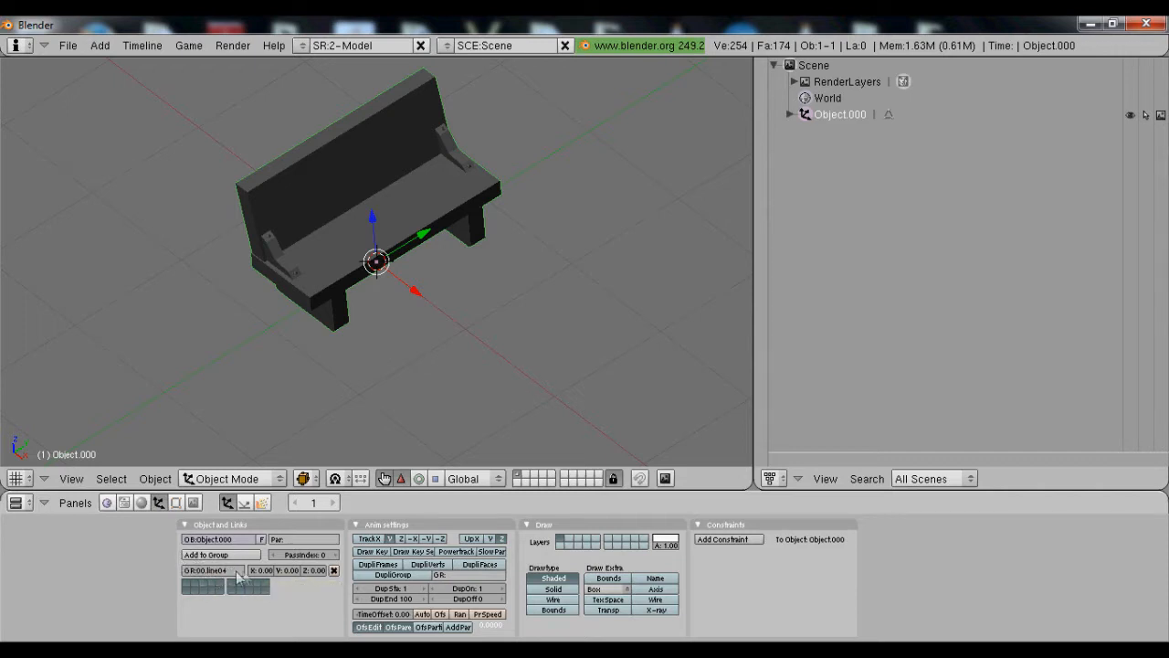
{"action": "left_click", "coordinate": [333, 570]}
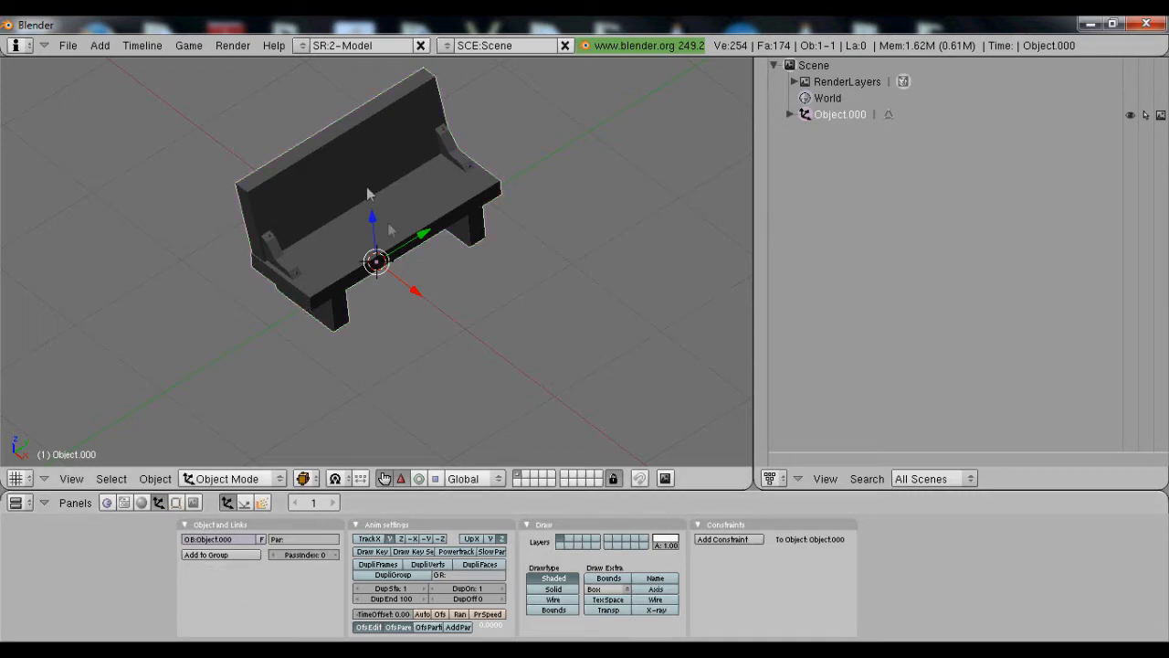
{"action": "key", "text": "Tab"}
{"action": "key", "text": "Tab"}
Set the 3D view's draw type to Textured and deselect the bench
{"action": "left_click", "coordinate": [313, 479]}
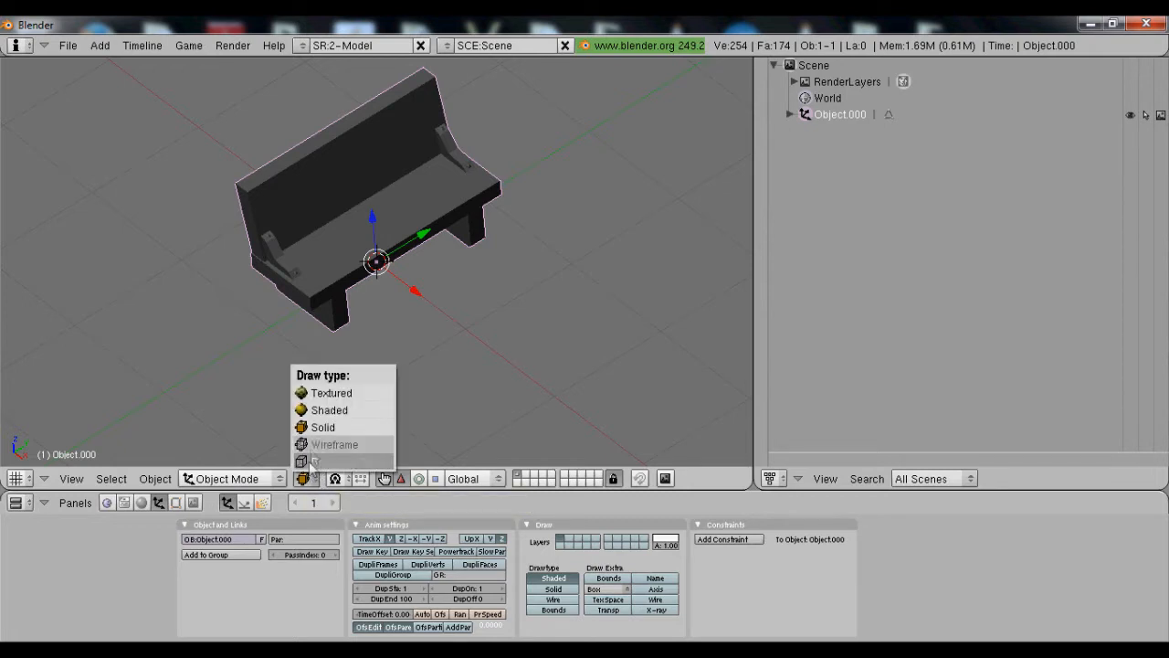
{"action": "left_click", "coordinate": [331, 393]}
{"action": "middle_click_drag", "start_coordinate": [348, 314], "coordinate": [417, 294]}
{"action": "key", "text": "a"}
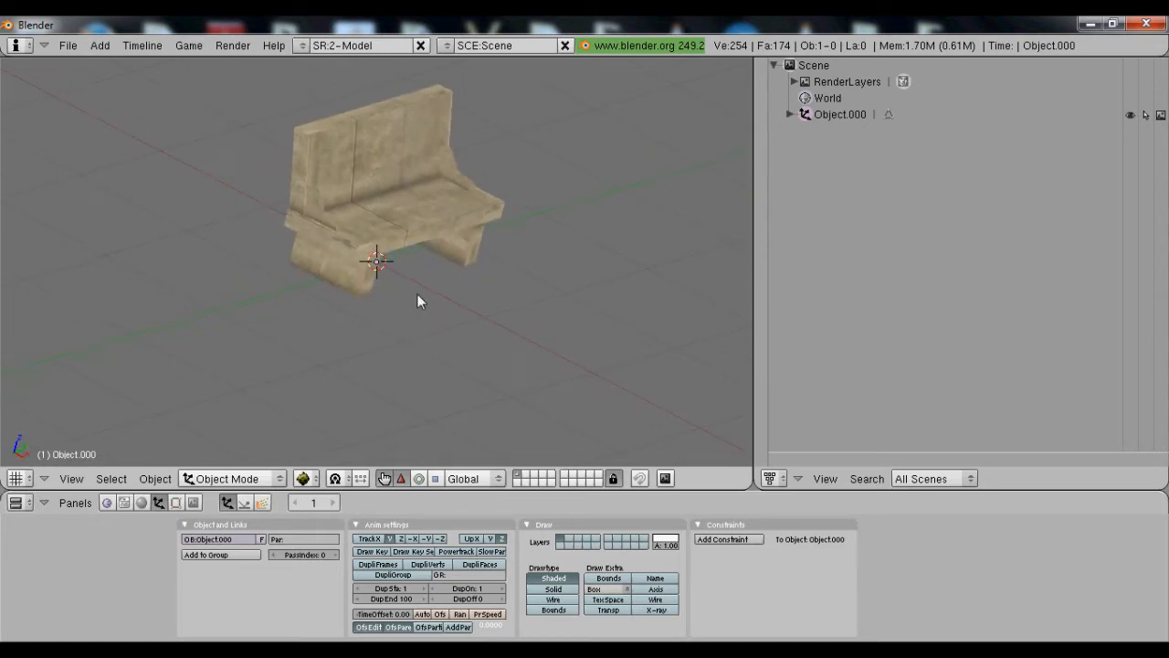
{"action": "scroll", "coordinate": [327, 291], "scroll_direction": "down", "scroll_amount": 4}
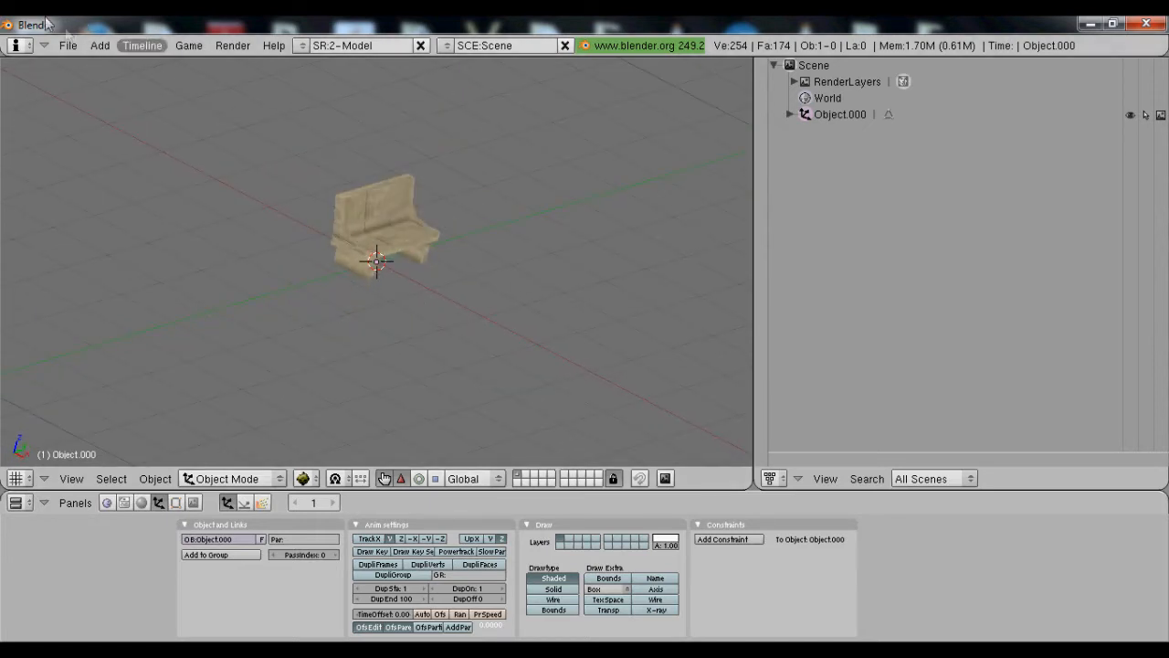
Start a The Movies (.msh) 2009 import and go up to the C:\ root folder
{"action": "left_click", "coordinate": [68, 45]}
{"action": "mouse_move", "coordinate": [133, 342]}
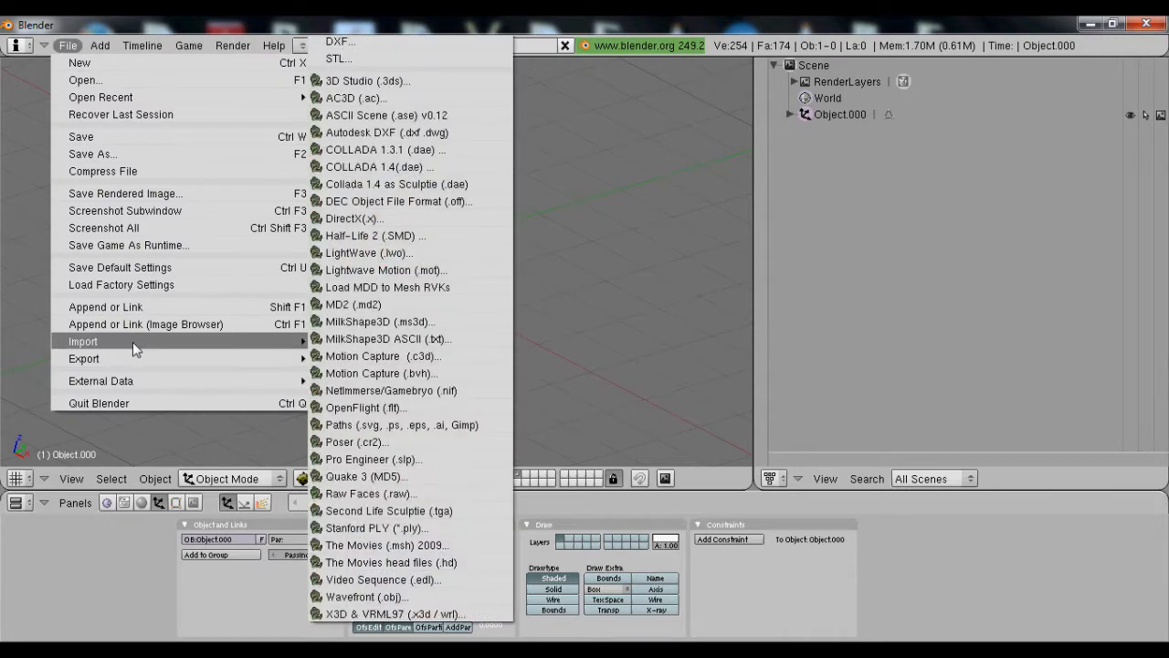
{"action": "left_click", "coordinate": [382, 542]}
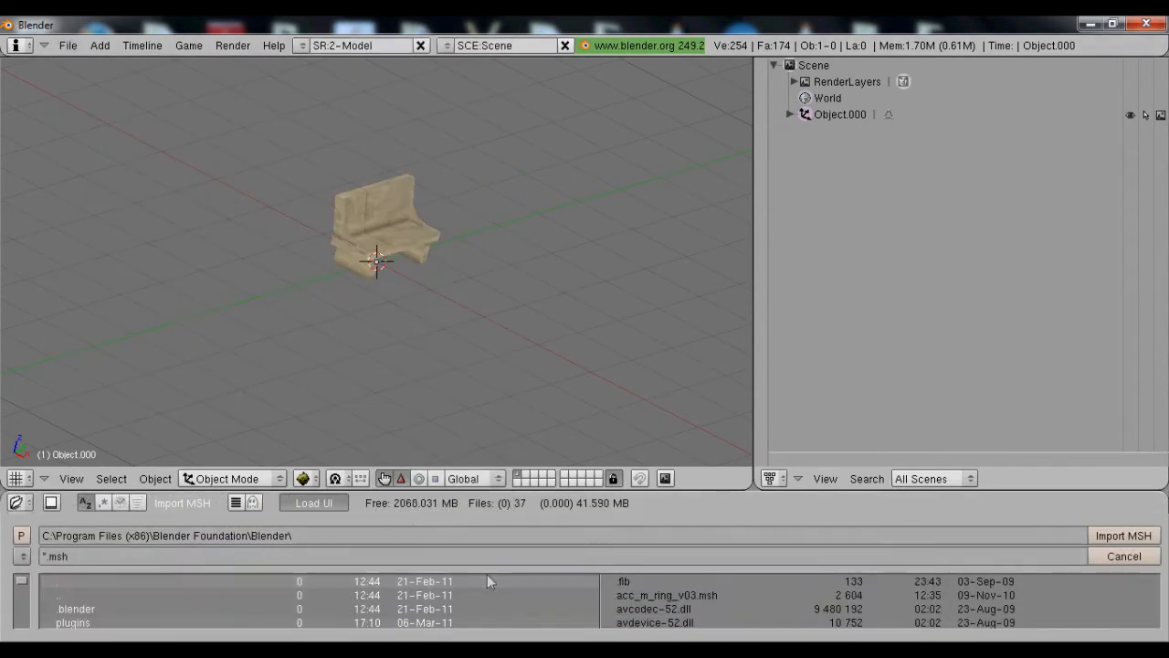
{"action": "left_click", "coordinate": [24, 538]}
{"action": "left_click", "coordinate": [23, 539]}
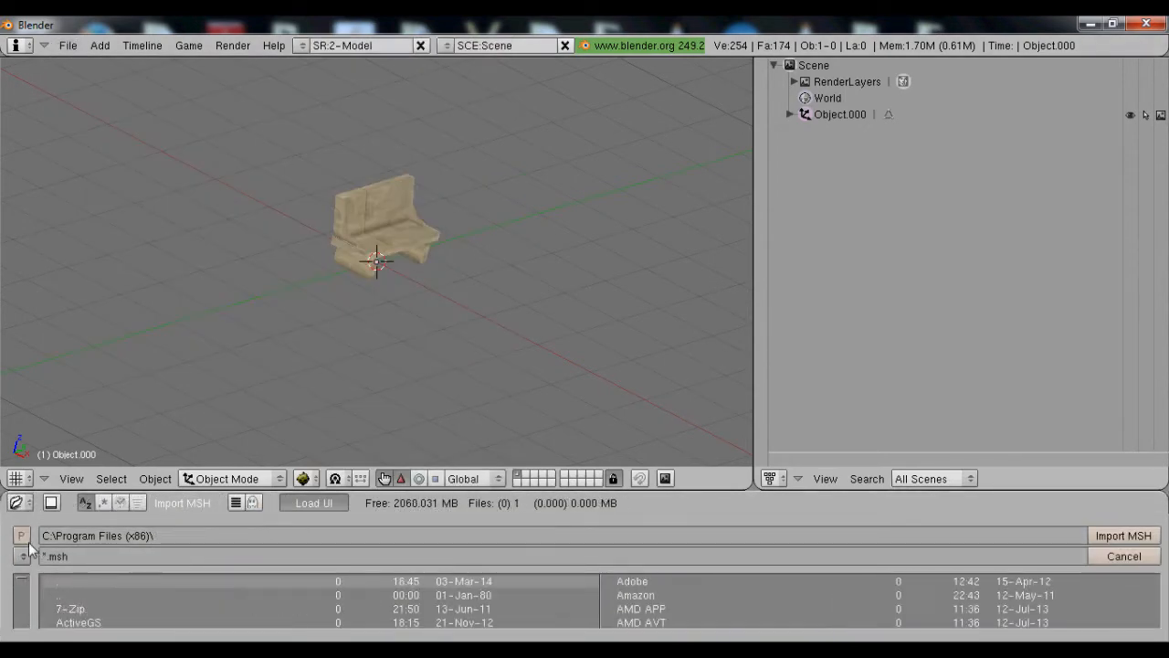
{"action": "left_click", "coordinate": [24, 538]}
{"action": "scroll", "coordinate": [610, 618], "scroll_direction": "down", "scroll_amount": 2}
{"action": "scroll", "coordinate": [611, 618], "scroll_direction": "down", "scroll_amount": 4}
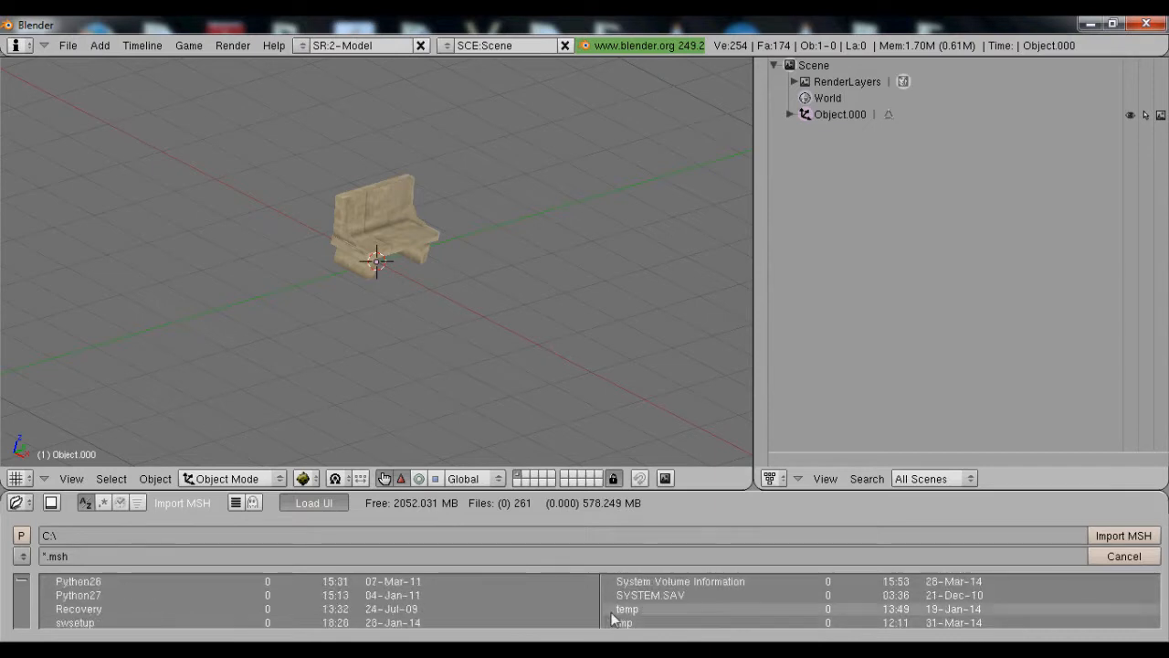
Browse through Users and the user's profile folder to Desktop and open Set Dressing Tutorial for the sidewalk import
{"action": "left_click", "coordinate": [628, 607]}
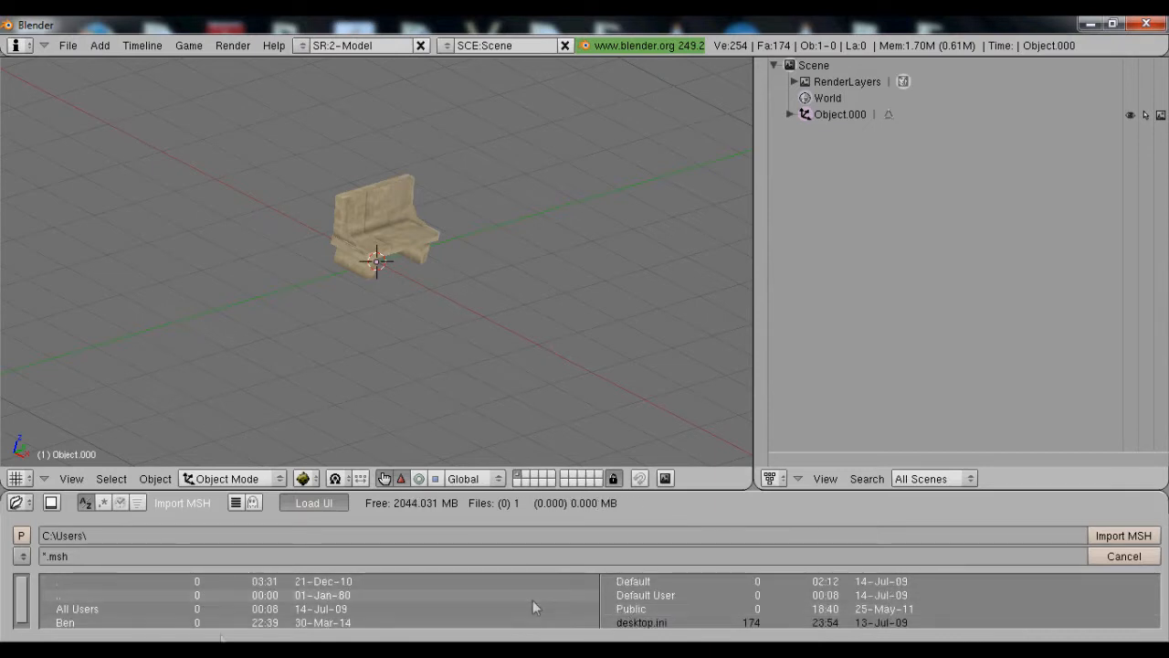
{"action": "left_click", "coordinate": [119, 623]}
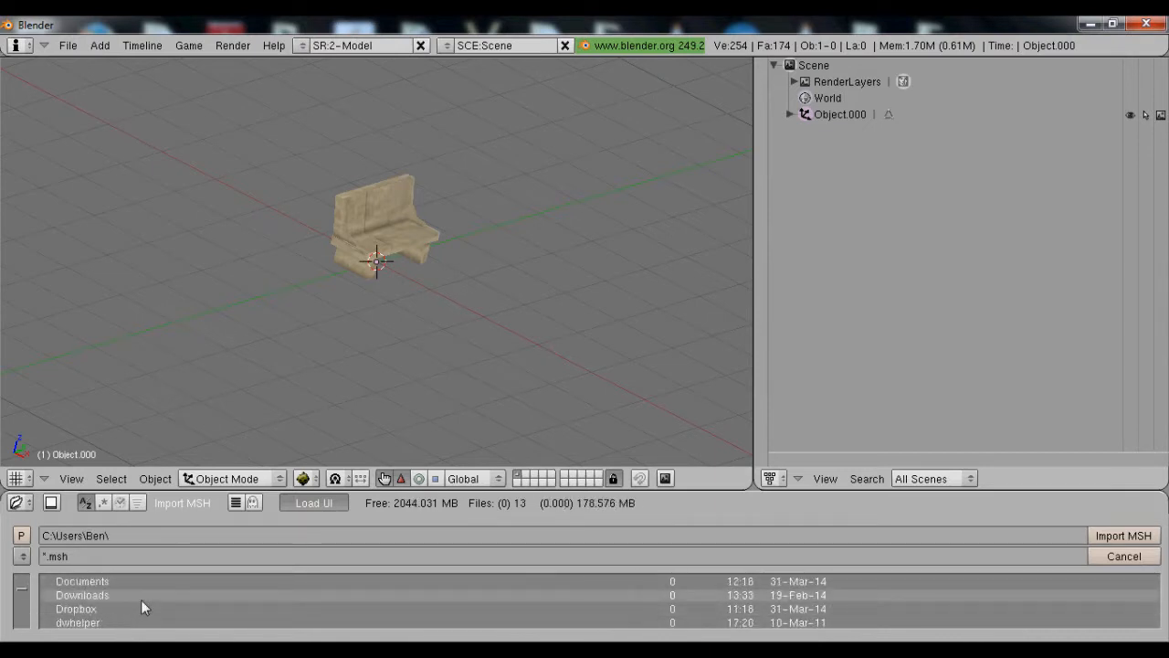
{"action": "scroll", "coordinate": [140, 599], "scroll_direction": "up", "scroll_amount": 2}
{"action": "left_click", "coordinate": [55, 608]}
{"action": "scroll", "coordinate": [658, 621], "scroll_direction": "down", "scroll_amount": 6}
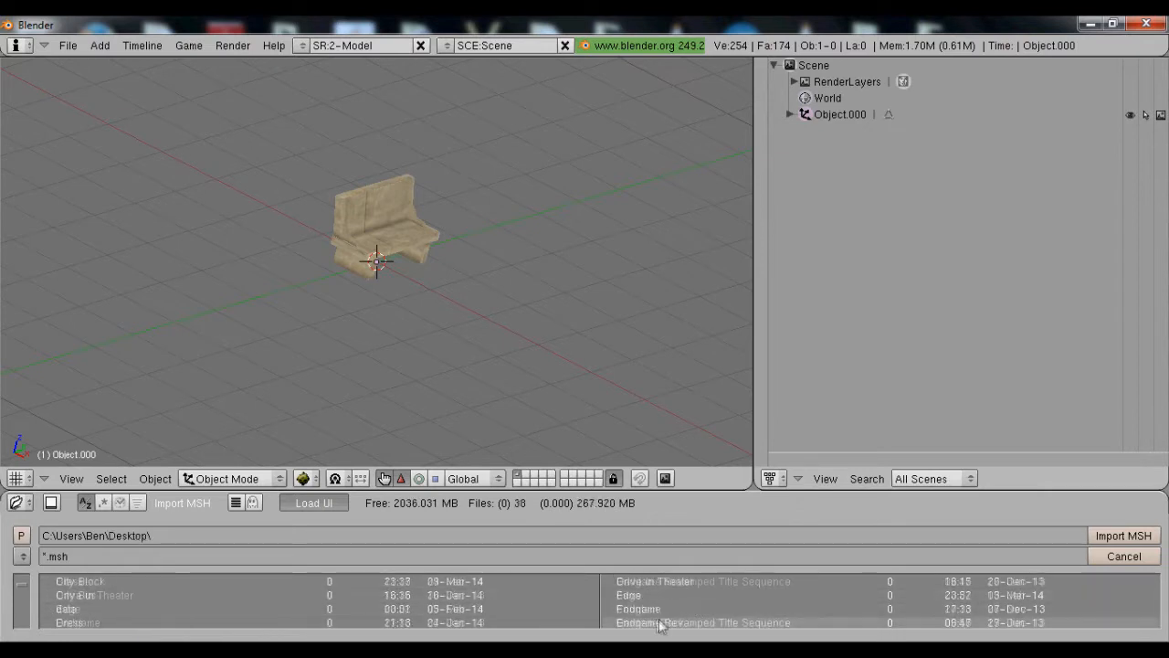
{"action": "scroll", "coordinate": [651, 619], "scroll_direction": "down", "scroll_amount": 1}
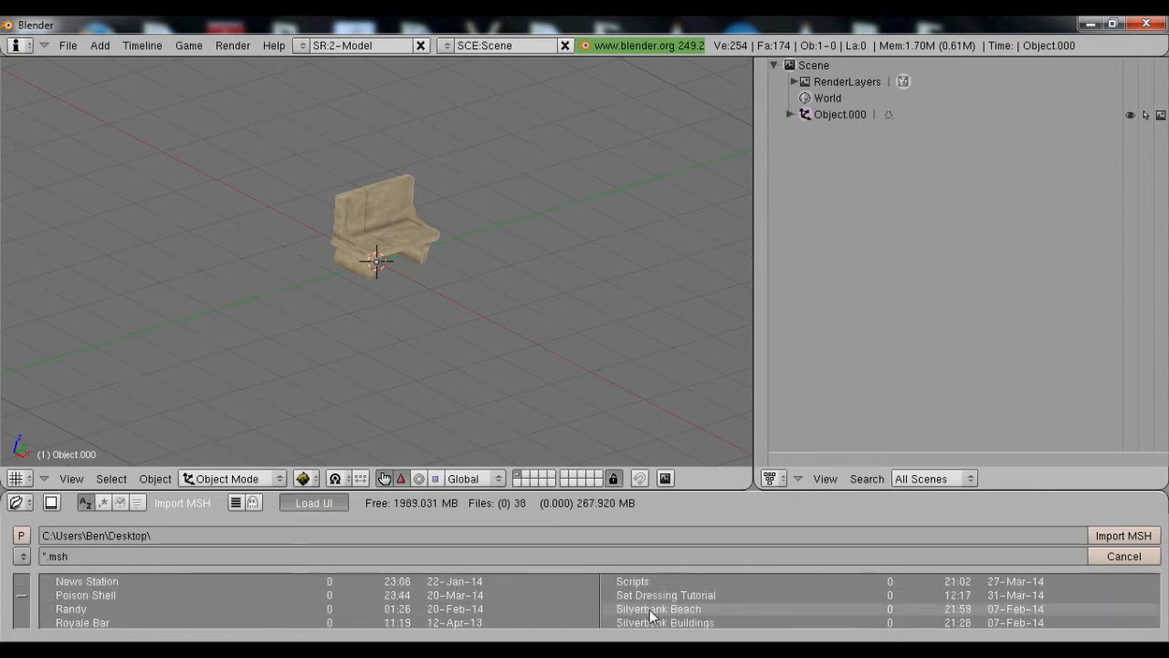
{"action": "left_click", "coordinate": [661, 596]}
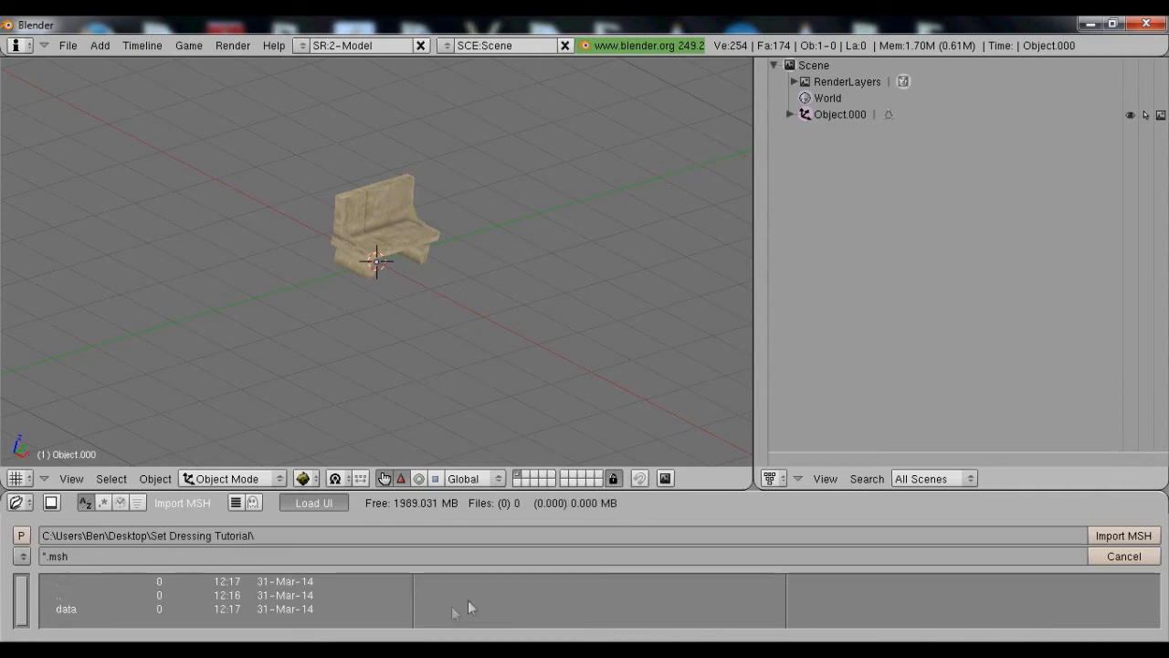
Import p_sidewalk_02by16.msh from the data\meshes subfolder
{"action": "left_click", "coordinate": [137, 608]}
{"action": "left_click", "coordinate": [178, 609]}
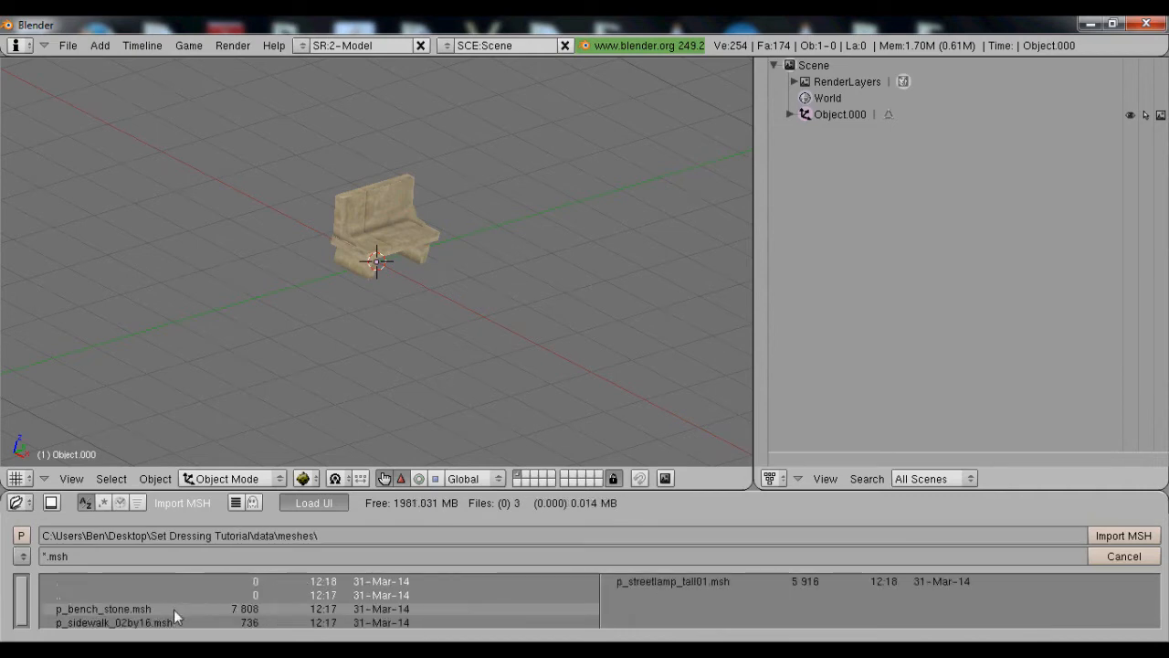
{"action": "left_click", "coordinate": [137, 622]}
{"action": "left_click", "coordinate": [1118, 536]}
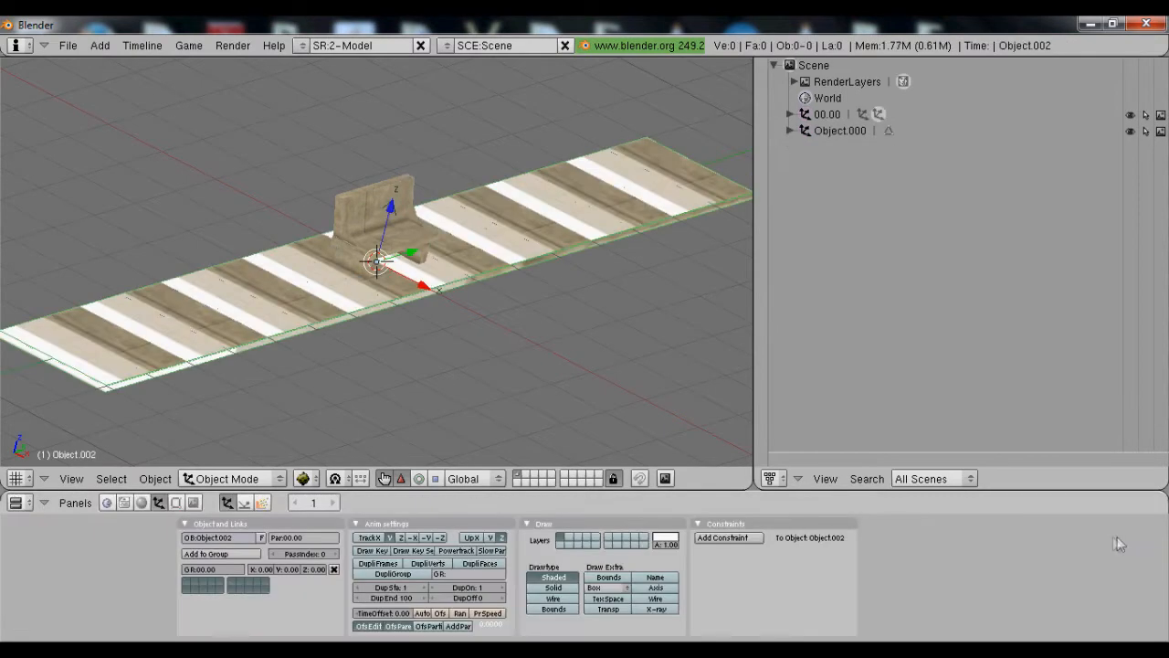
Delete the 00.00 parent empty that came in with the sidewalk
{"action": "scroll", "coordinate": [493, 292], "scroll_direction": "down", "scroll_amount": 2}
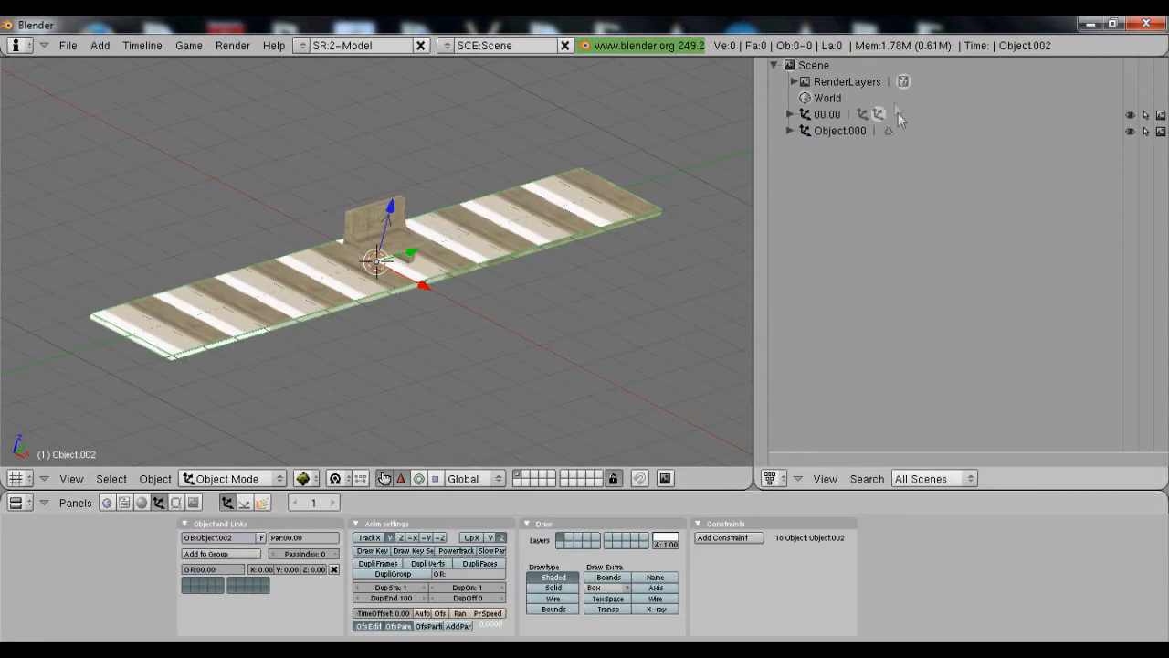
{"action": "left_click", "coordinate": [804, 115]}
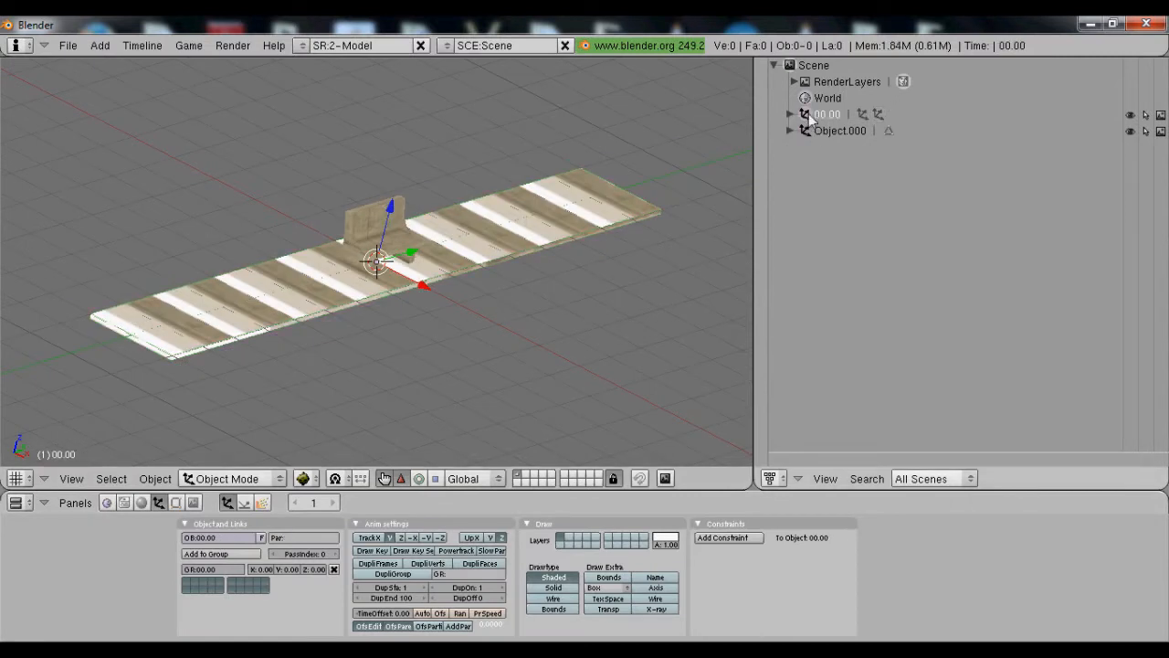
{"action": "key", "text": "x"}
{"action": "left_click", "coordinate": [452, 178]}
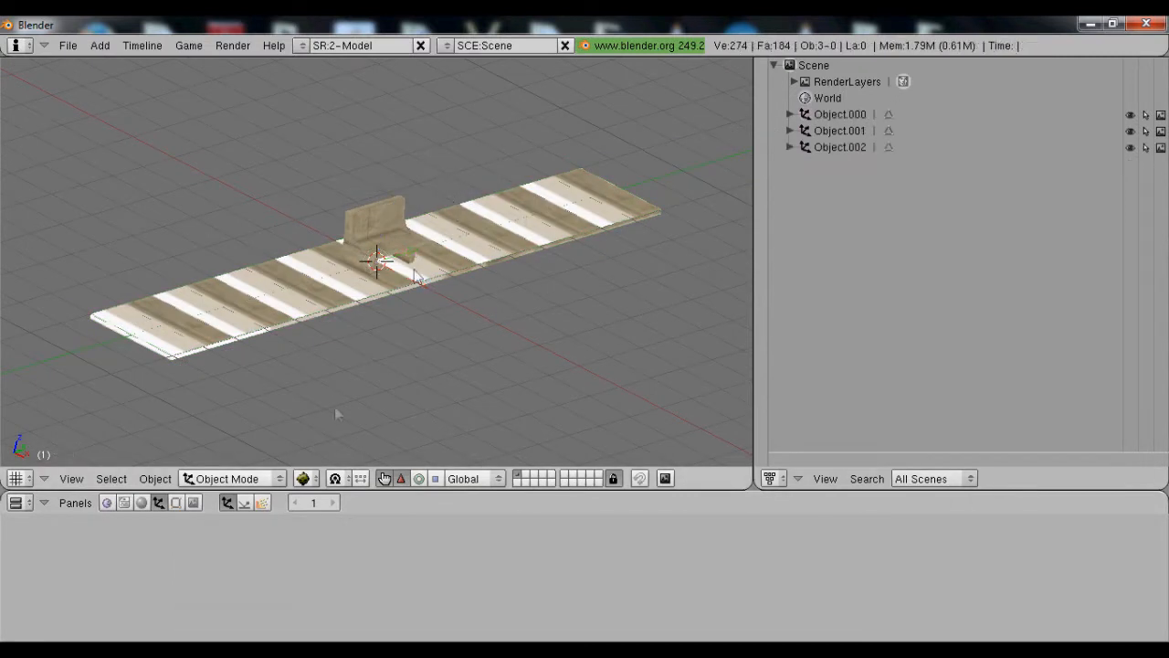
Select the sidewalk piece Object.001 and remove it from the 00.00 group
{"action": "right_click", "coordinate": [339, 310]}
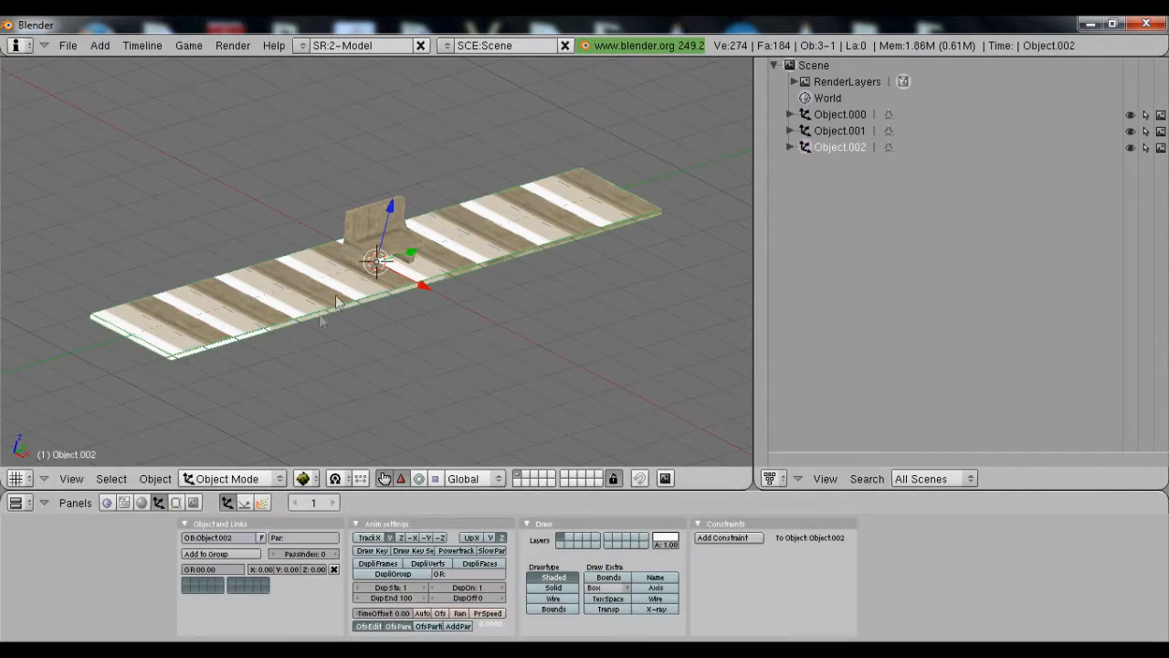
{"action": "left_click", "coordinate": [803, 133]}
{"action": "left_click", "coordinate": [334, 569]}
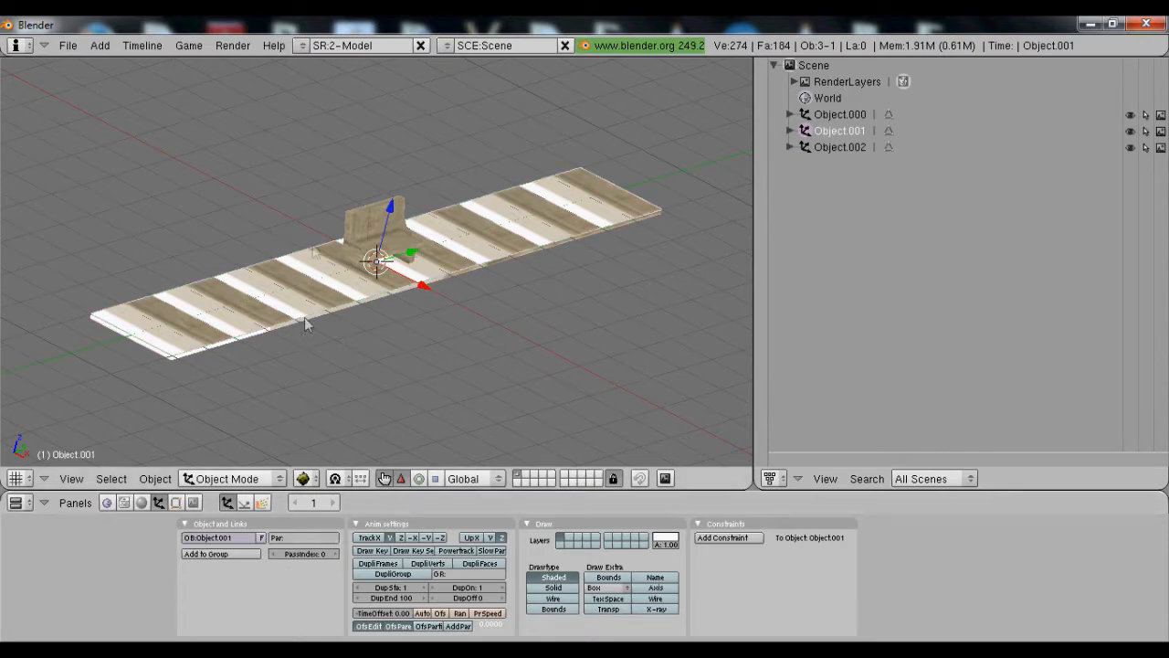
Enter Edit Mode on Object.001 and select all of its faces
{"action": "key", "text": "Tab"}
{"action": "key", "text": "a"}
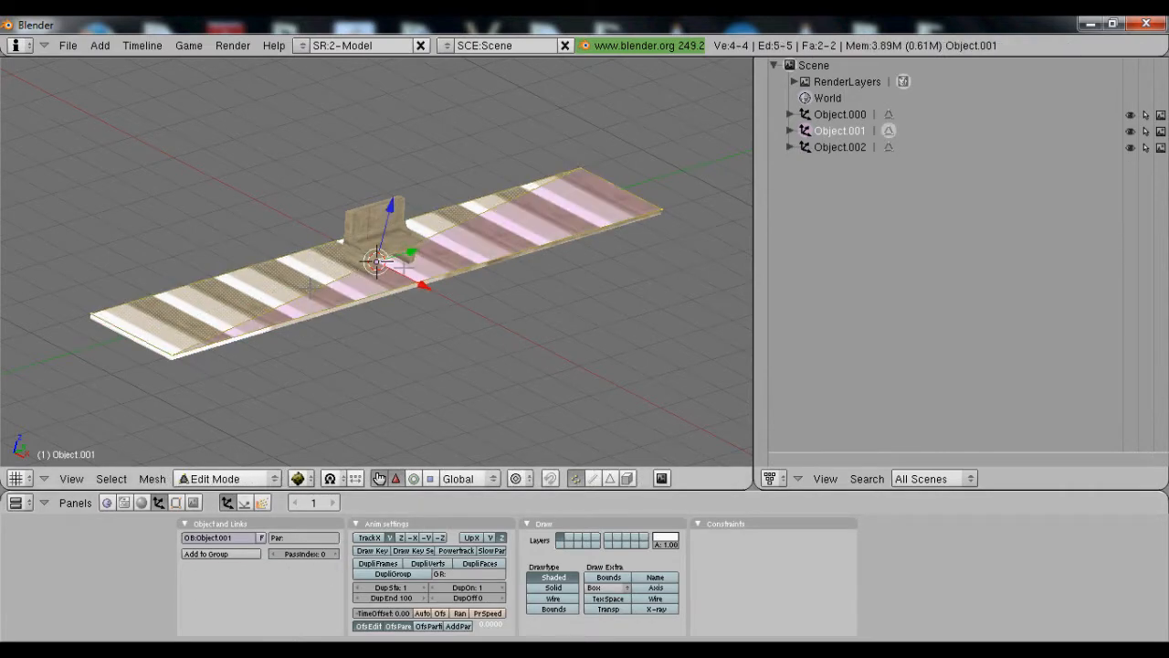
{"action": "middle_click_drag", "start_coordinate": [466, 361], "coordinate": [274, 348]}
{"action": "scroll", "coordinate": [216, 282], "scroll_direction": "up", "scroll_amount": 7}
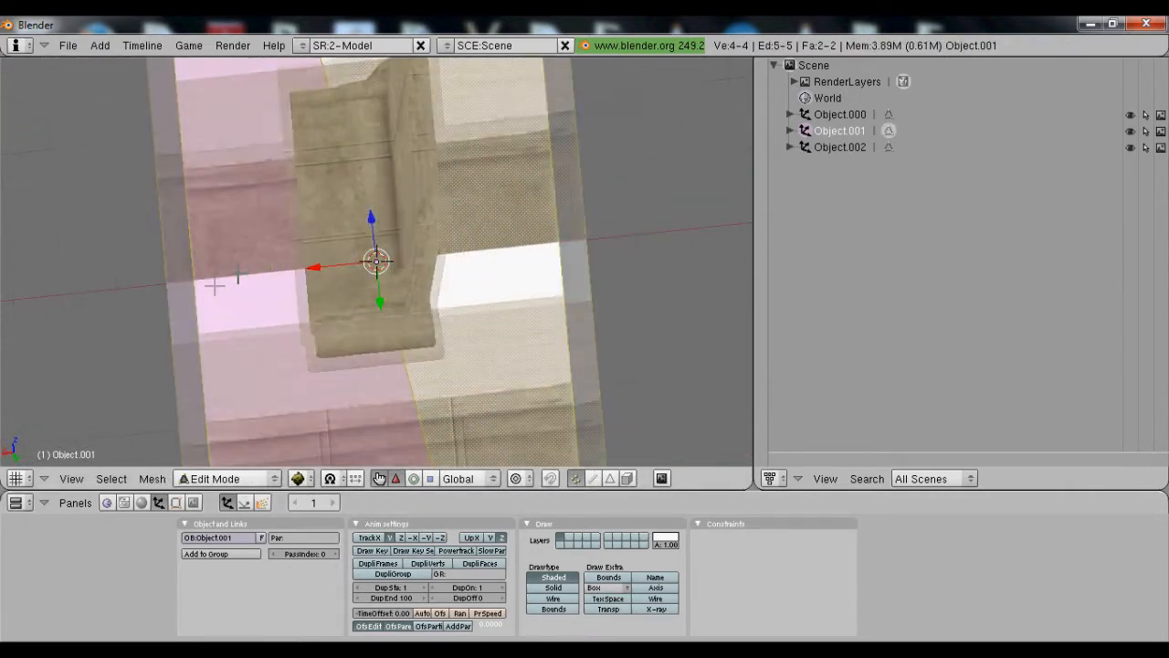
{"action": "middle_click_drag", "start_coordinate": [217, 282], "coordinate": [212, 324]}
Check which image the sidewalk material's diffuse texture uses, and return to the material settings
{"action": "left_click", "coordinate": [142, 502]}
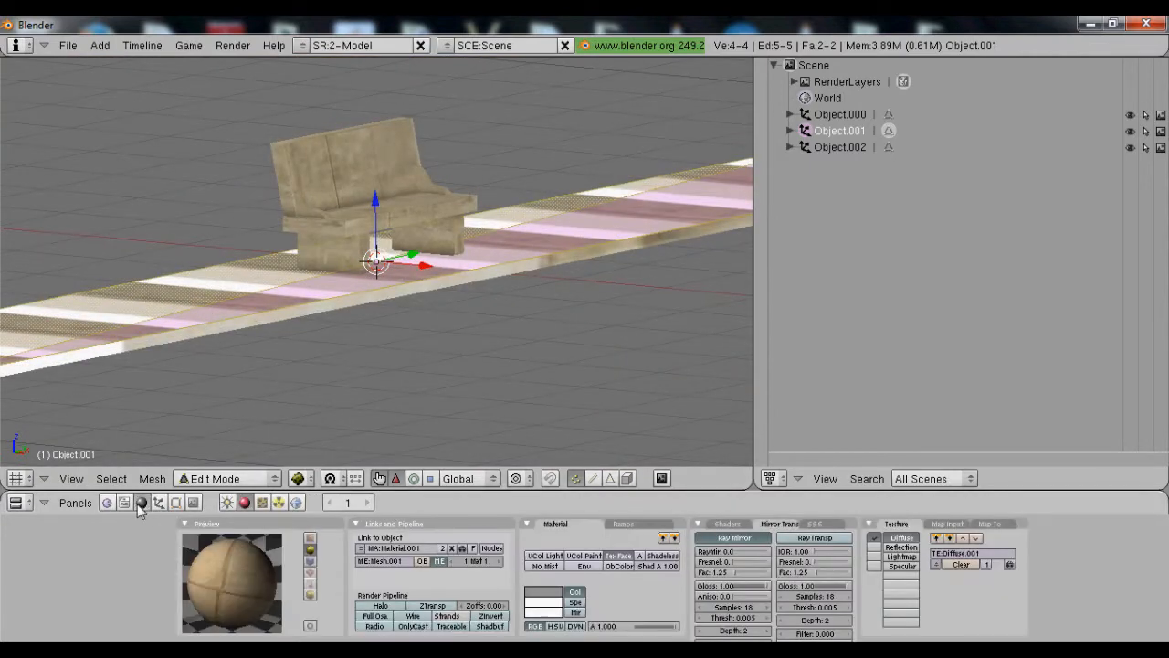
{"action": "left_click", "coordinate": [262, 502]}
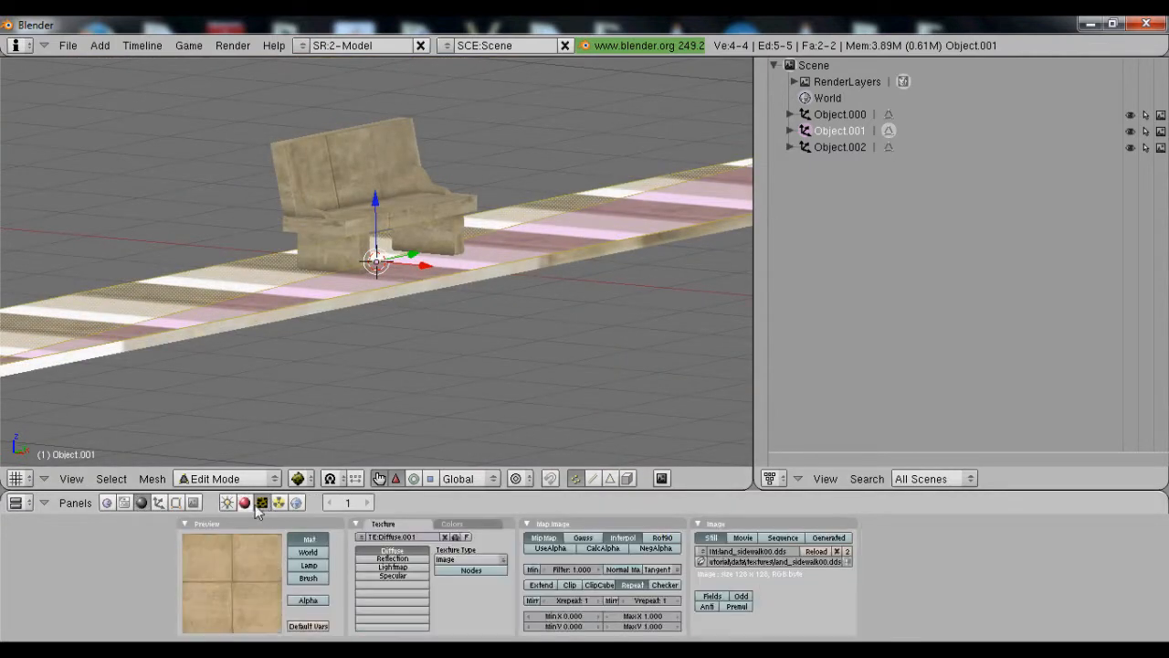
{"action": "left_click", "coordinate": [245, 503]}
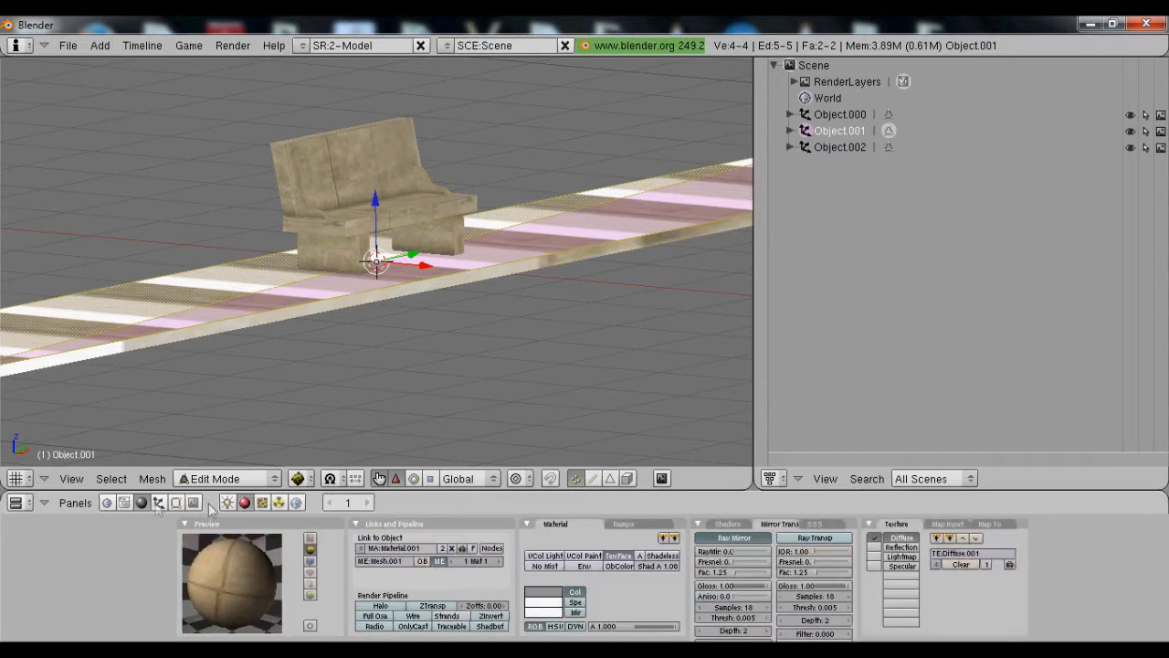
Show the UV/Image Editor in place of the Outliner and assign land_sidewalk00.dds to the selected faces of Object.001
{"action": "left_click", "coordinate": [772, 479]}
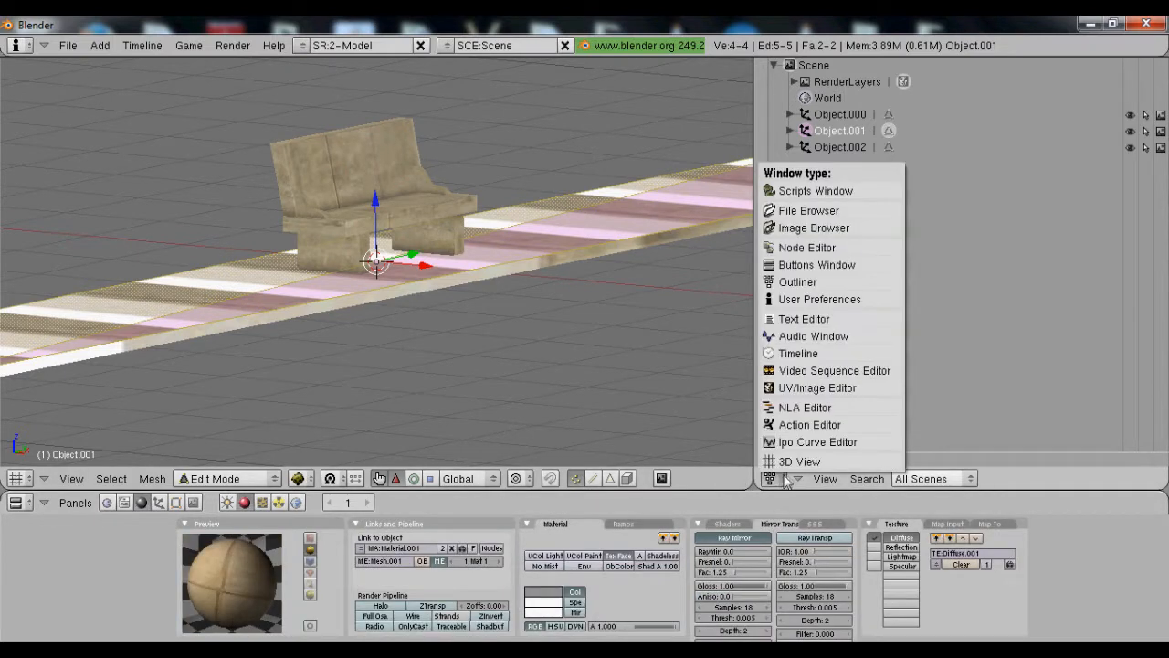
{"action": "left_click", "coordinate": [795, 388]}
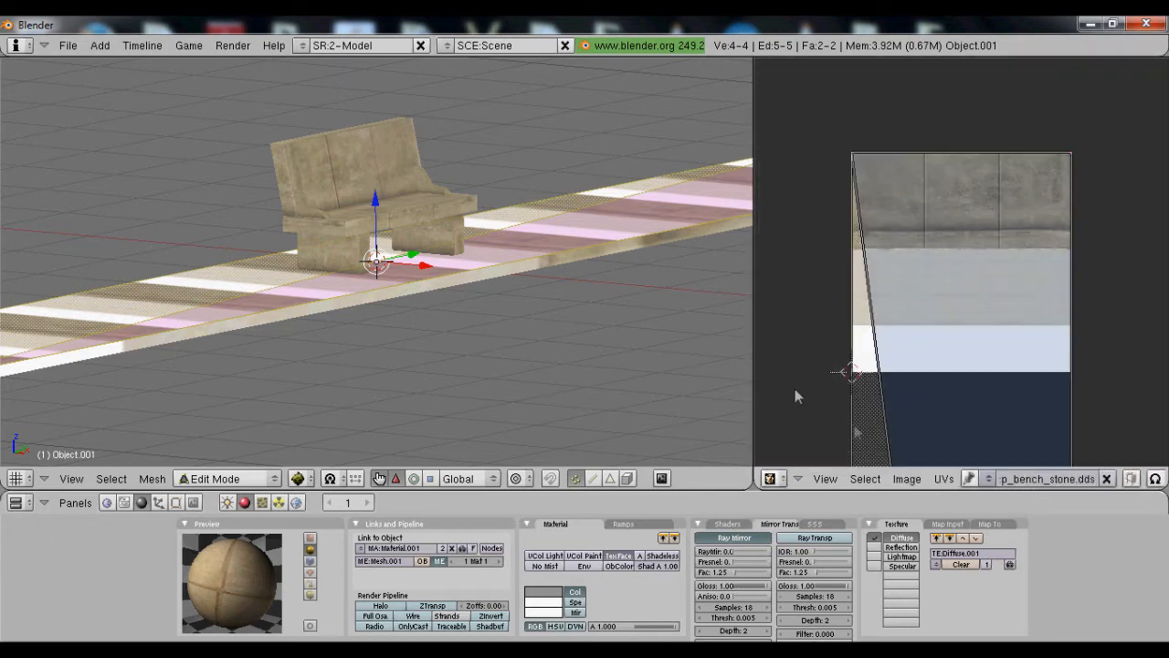
{"action": "left_click", "coordinate": [991, 480]}
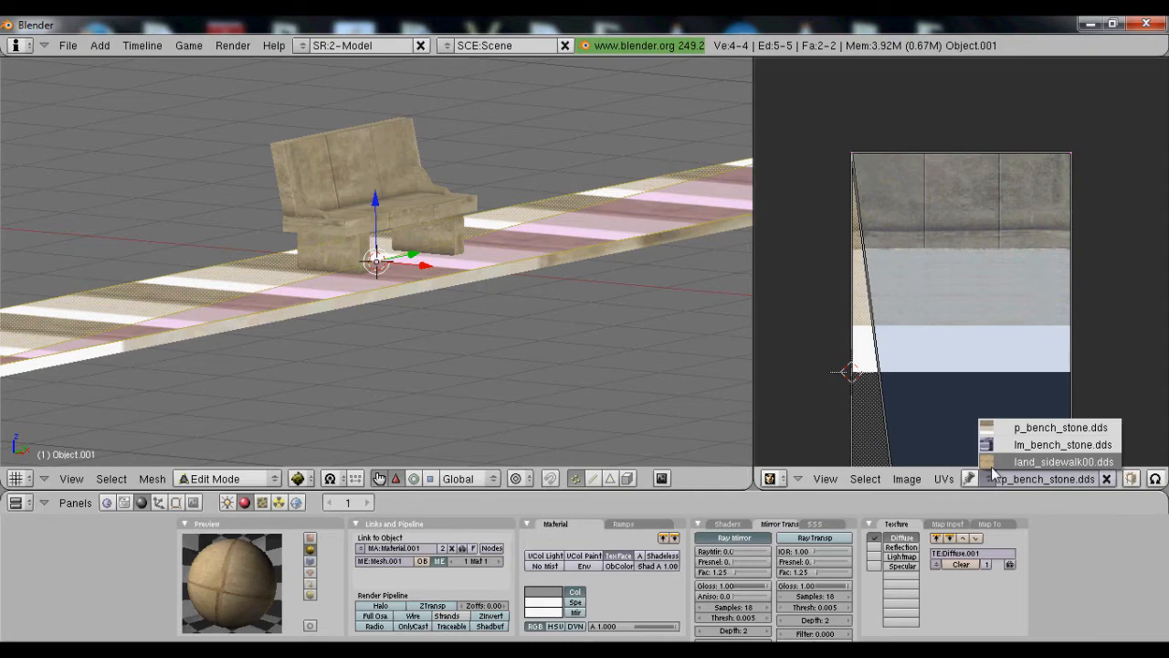
{"action": "left_click", "coordinate": [991, 464]}
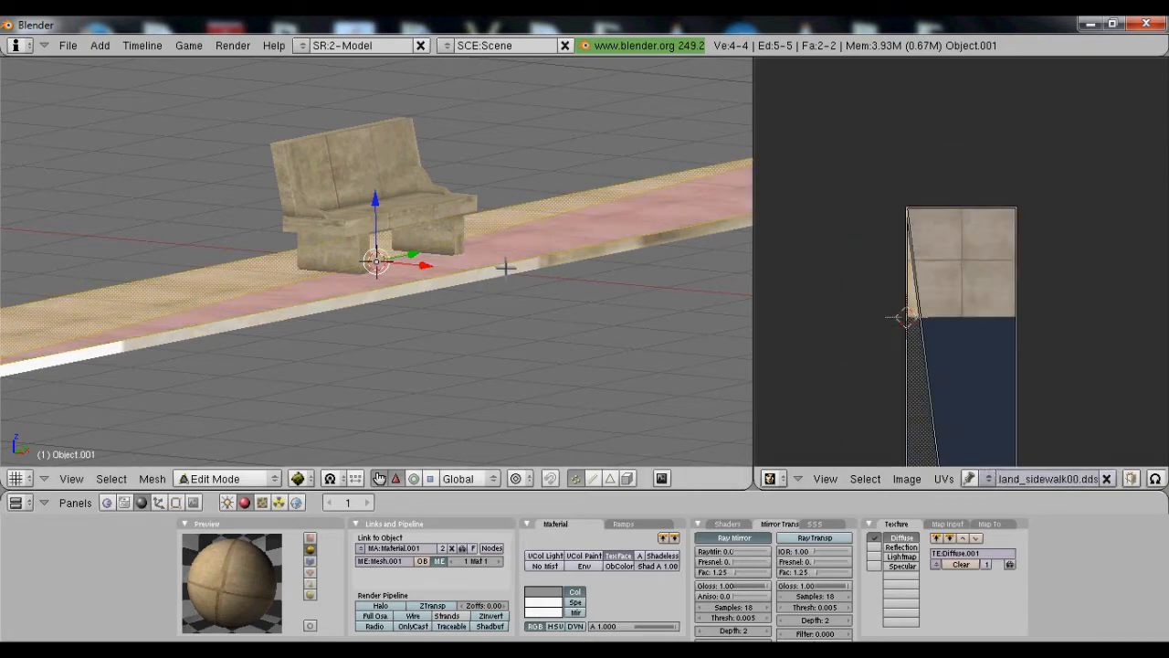
{"action": "key", "text": "Tab"}
Compare the images assigned to the faces of Object.001 and Object.002 by viewing each piece in Edit Mode
{"action": "right_click", "coordinate": [541, 267]}
{"action": "key", "text": "Tab"}
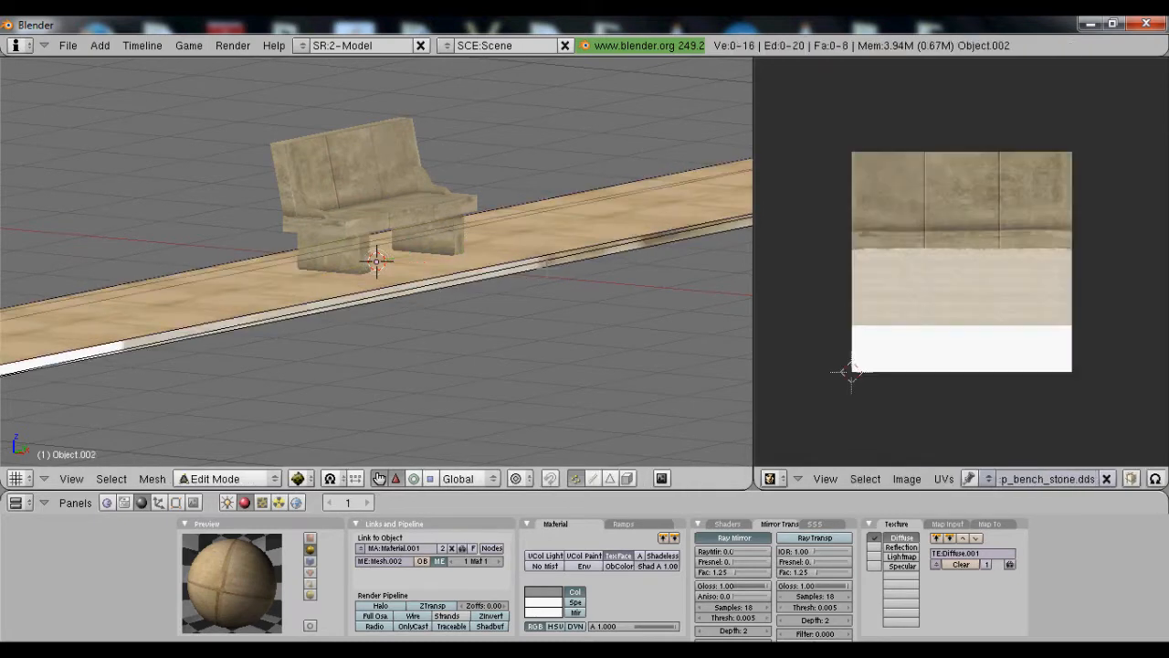
{"action": "key", "text": "Tab"}
{"action": "right_click", "coordinate": [534, 236]}
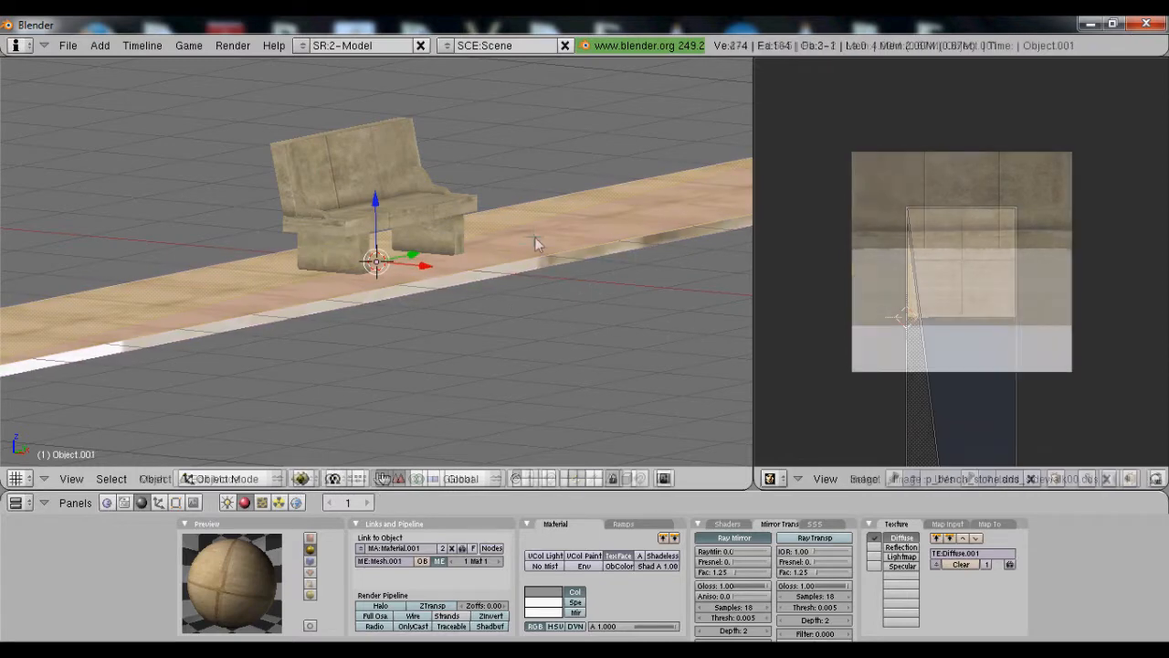
{"action": "key", "text": "Tab"}
{"action": "key", "text": "Tab"}
{"action": "right_click", "coordinate": [522, 268]}
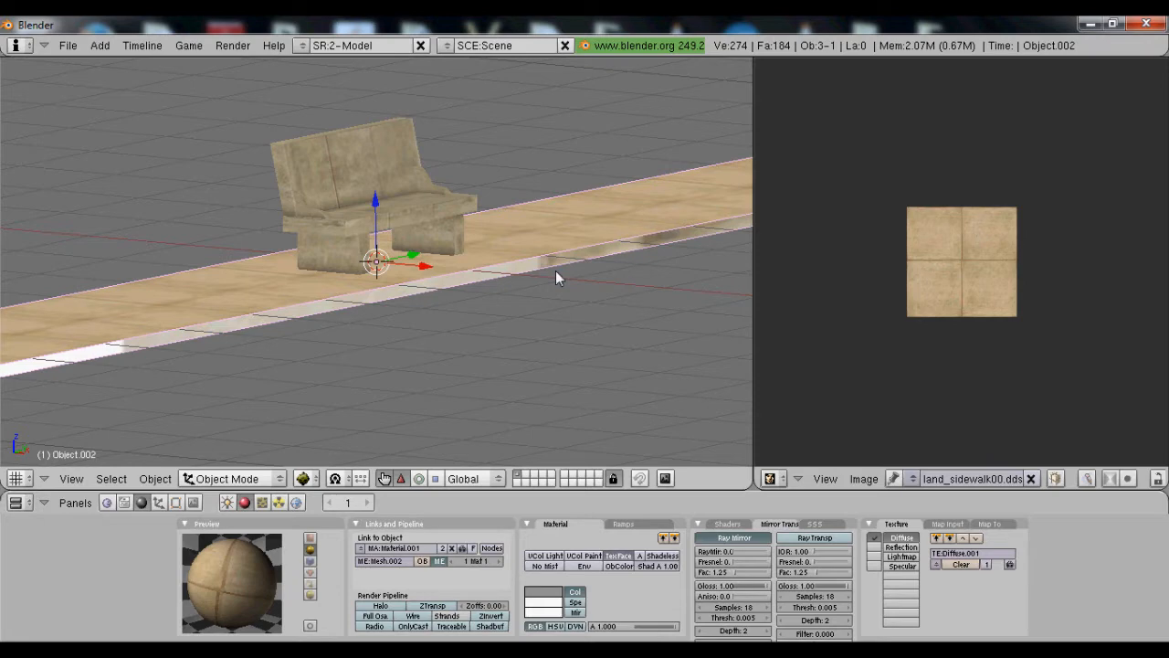
{"action": "key", "text": "Tab"}
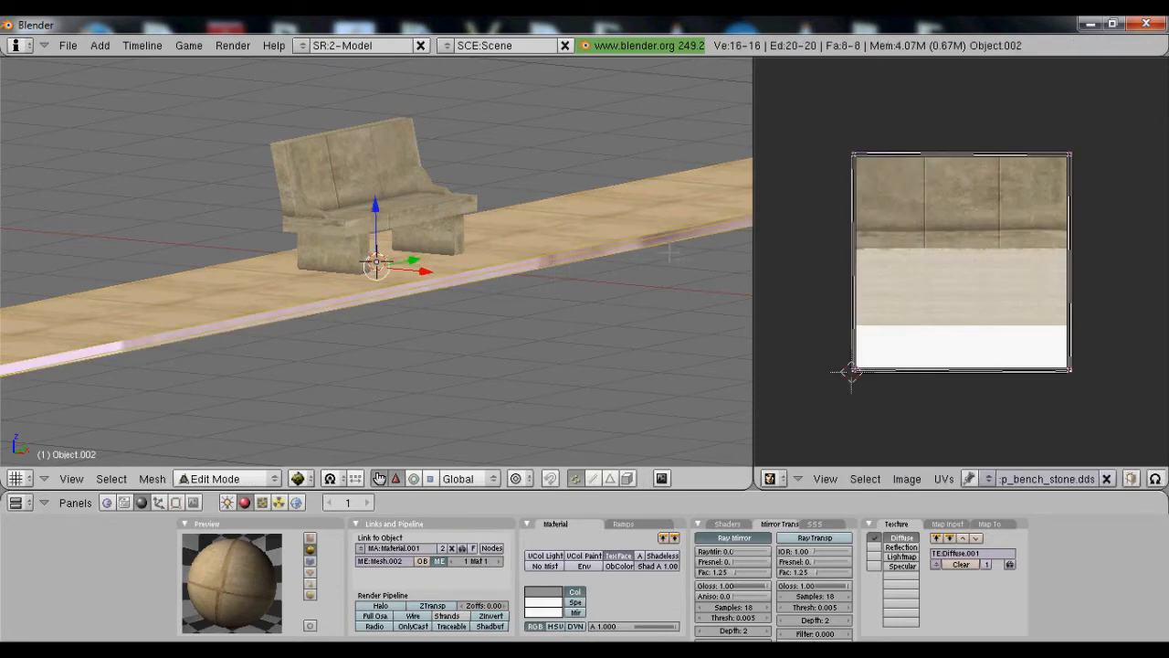
{"action": "key", "text": "Tab"}
{"action": "right_click", "coordinate": [555, 237]}
{"action": "key", "text": "Tab"}
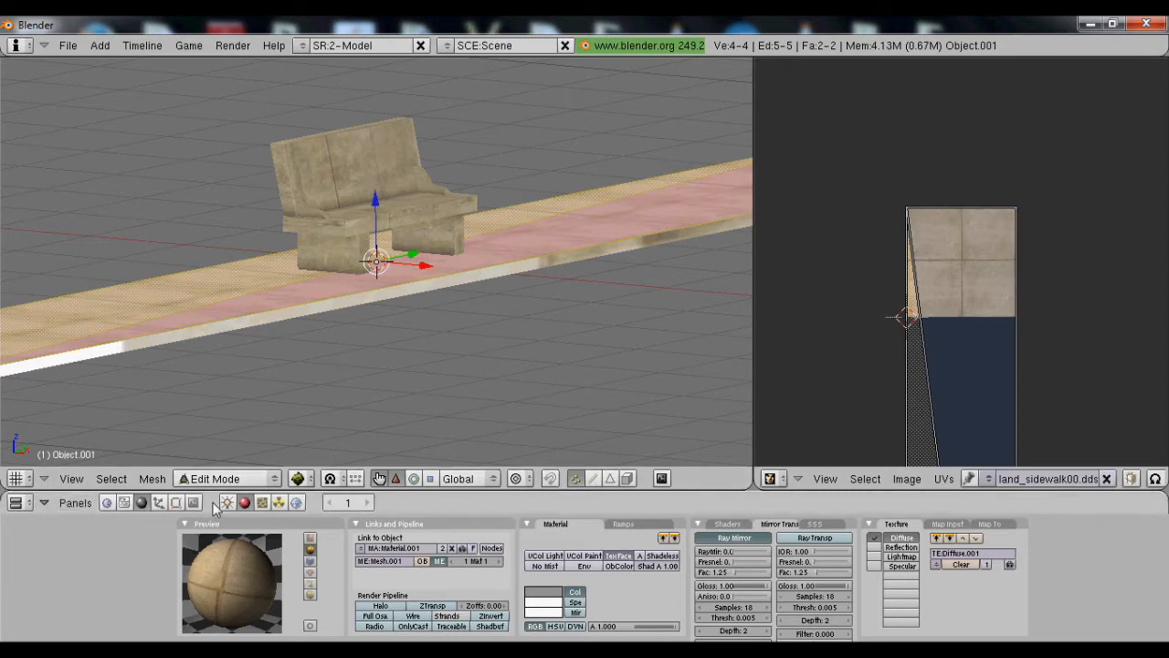
Assign the land_sidewalk00.dds image to all faces of the sidewalk edge piece Object.002
{"action": "key", "text": "Tab"}
{"action": "right_click", "coordinate": [408, 291]}
{"action": "key", "text": "Tab"}
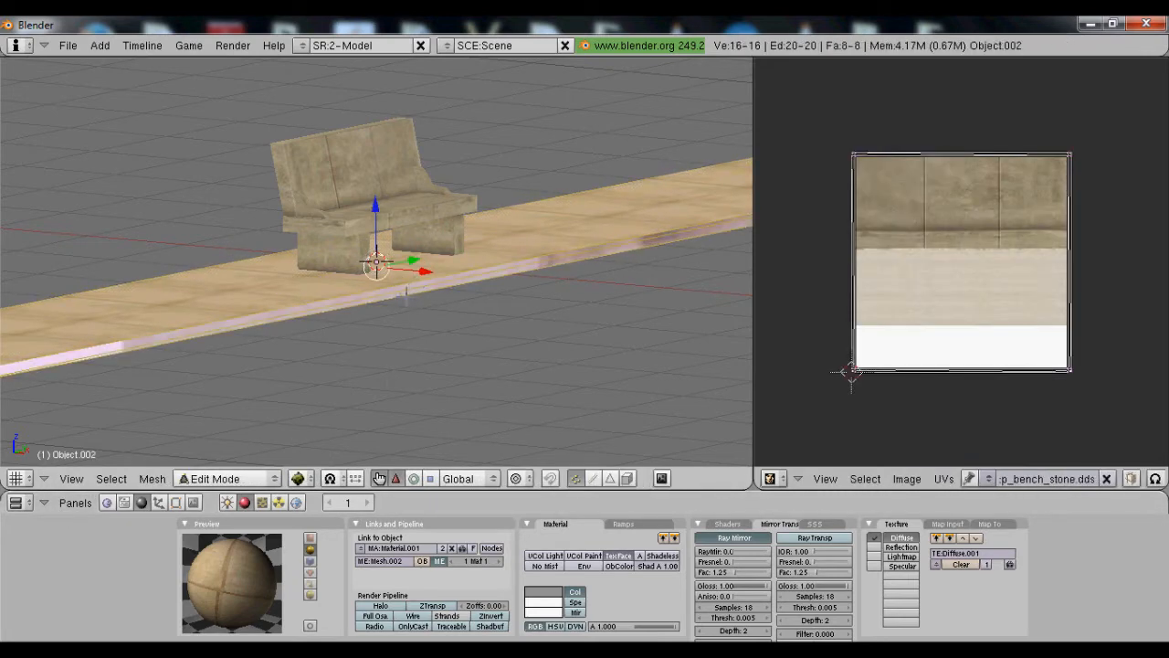
{"action": "key", "text": "Tab"}
{"action": "key", "text": "Tab"}
{"action": "left_click", "coordinate": [987, 481]}
{"action": "left_click", "coordinate": [1037, 462]}
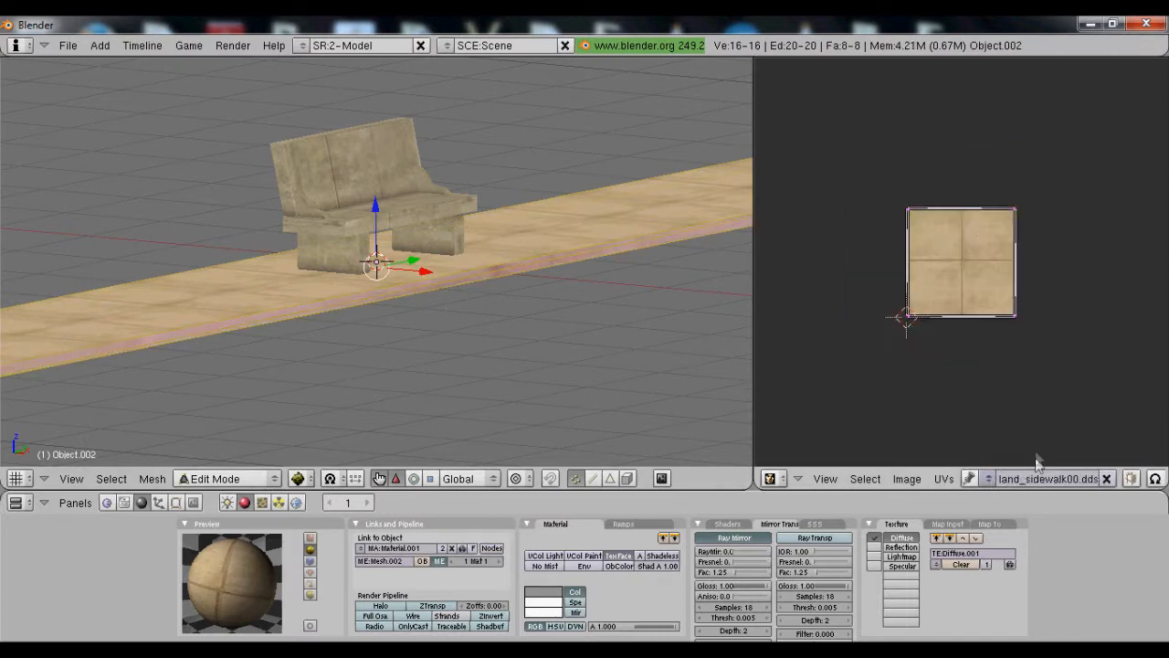
{"action": "key", "text": "Tab"}
Duplicate the two sidewalk pieces Object.001 and Object.002 in place
{"action": "middle_click_drag", "start_coordinate": [491, 267], "coordinate": [530, 321]}
{"action": "scroll", "coordinate": [533, 308], "scroll_direction": "down", "scroll_amount": 5}
{"action": "middle_click_drag", "start_coordinate": [466, 287], "coordinate": [137, 221]}
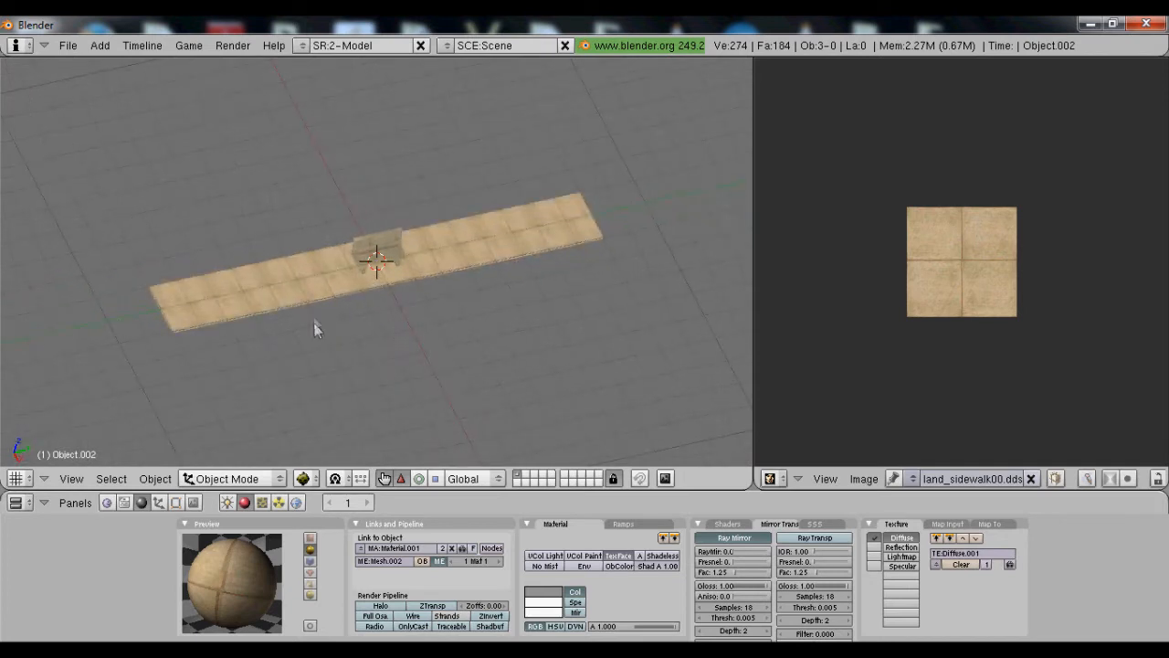
{"action": "right_click", "coordinate": [306, 290]}
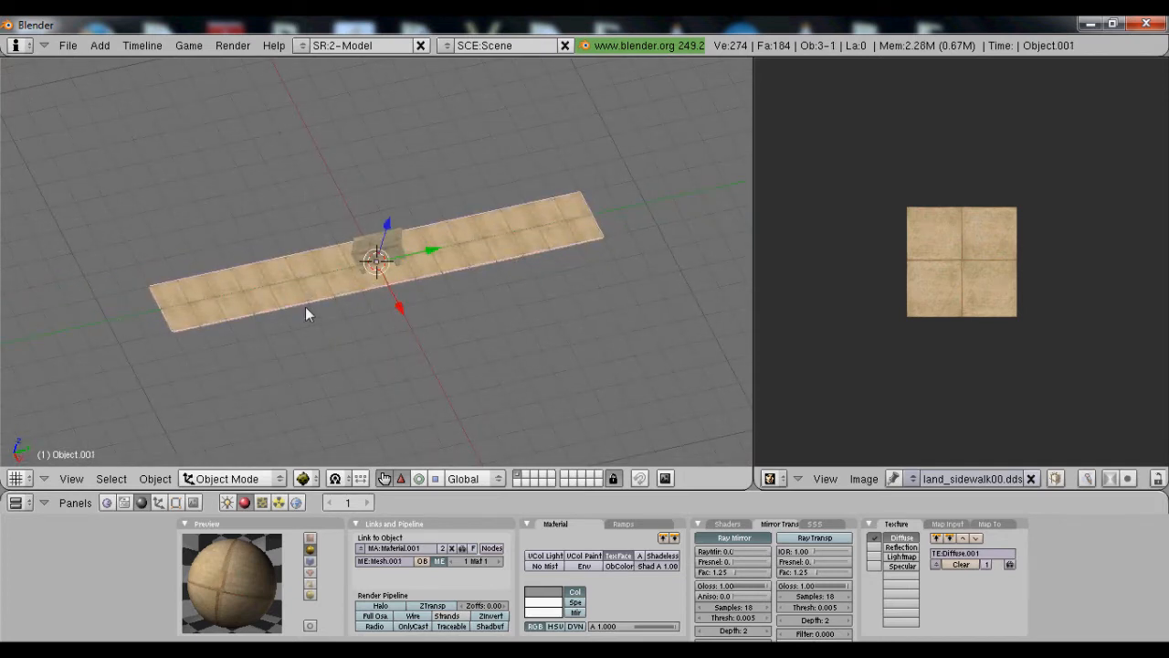
{"action": "key", "text": "shift+d"}
{"action": "right_click", "coordinate": [356, 274]}
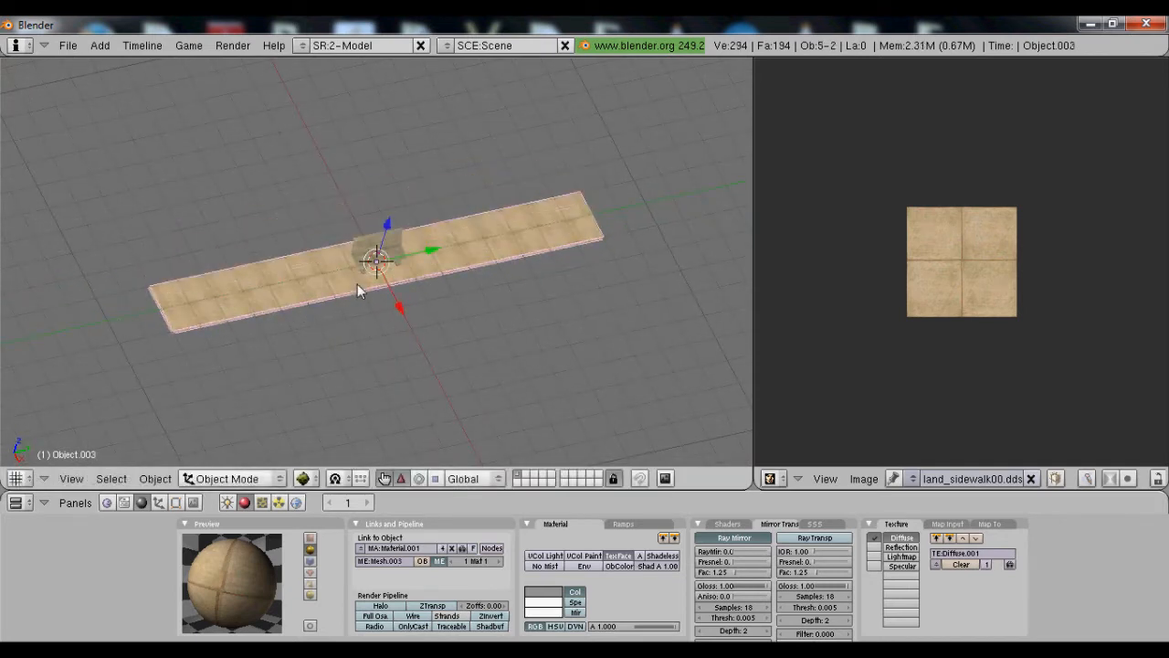
{"action": "left_click_drag", "start_coordinate": [396, 307], "coordinate": [416, 316]}
Bring back the Outliner in place of the UV/Image Editor and move the duplicated sidewalk pieces -2 units along X
{"action": "left_click", "coordinate": [776, 477]}
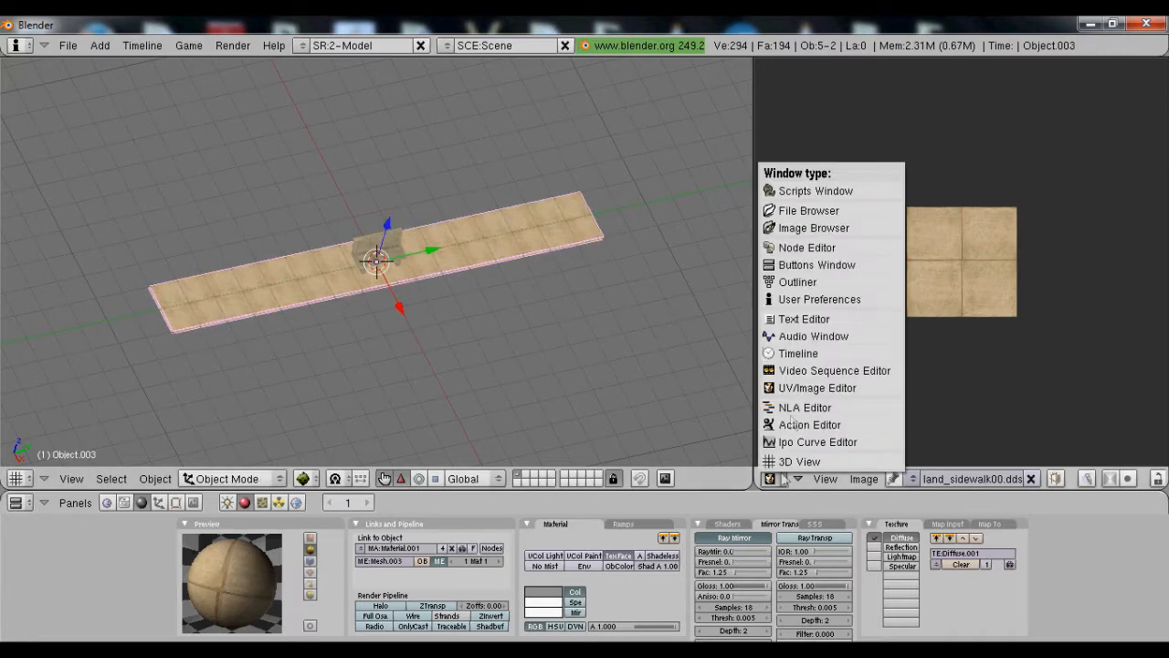
{"action": "left_click", "coordinate": [803, 281]}
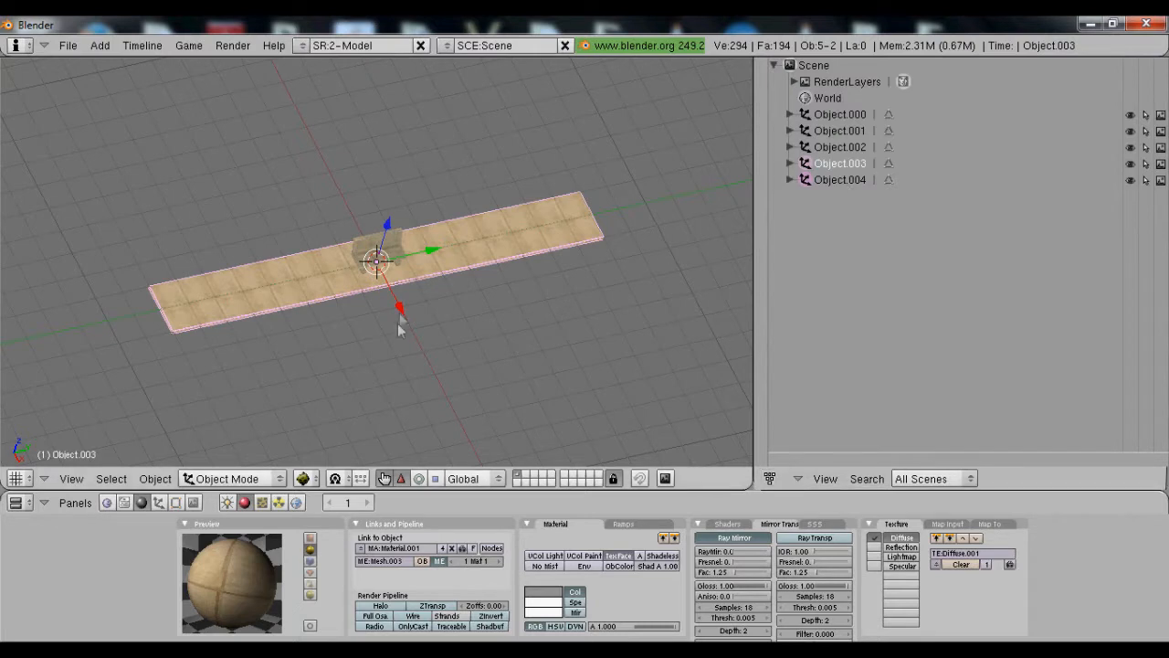
{"action": "left_click_drag", "start_coordinate": [396, 309], "coordinate": [398, 307]}
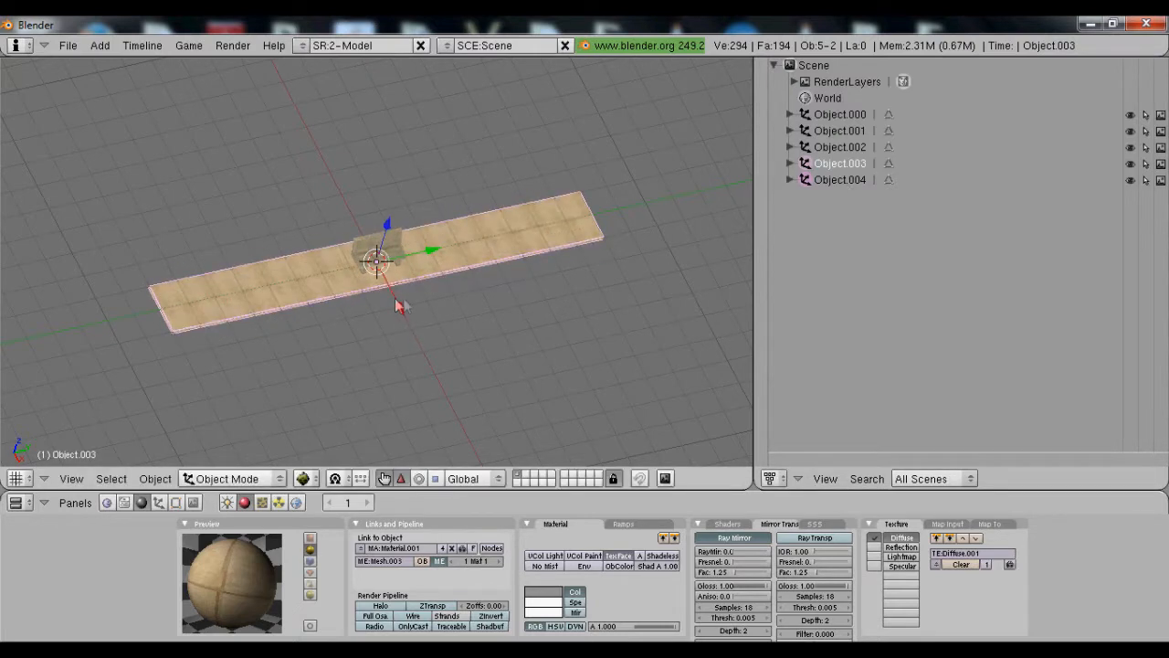
{"action": "middle_click_drag", "start_coordinate": [399, 307], "coordinate": [482, 316]}
{"action": "left_click_drag", "start_coordinate": [433, 303], "coordinate": [450, 301]}
{"action": "type", "text": "2"}
{"action": "type", "text": "-"}
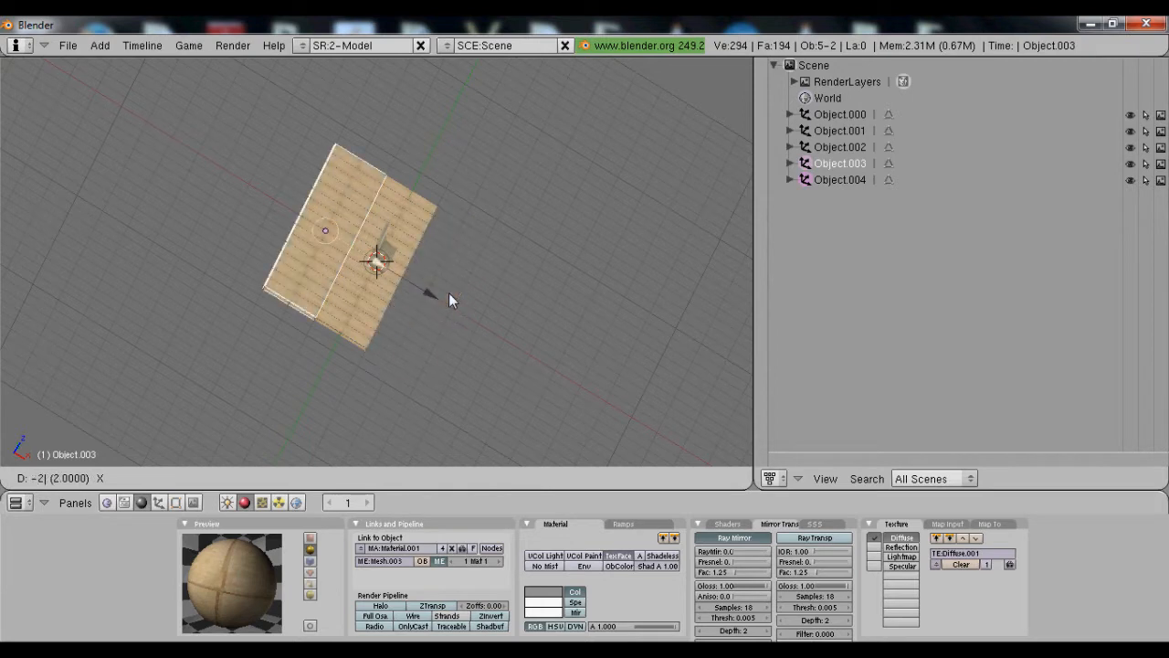
{"action": "key", "text": "Return"}
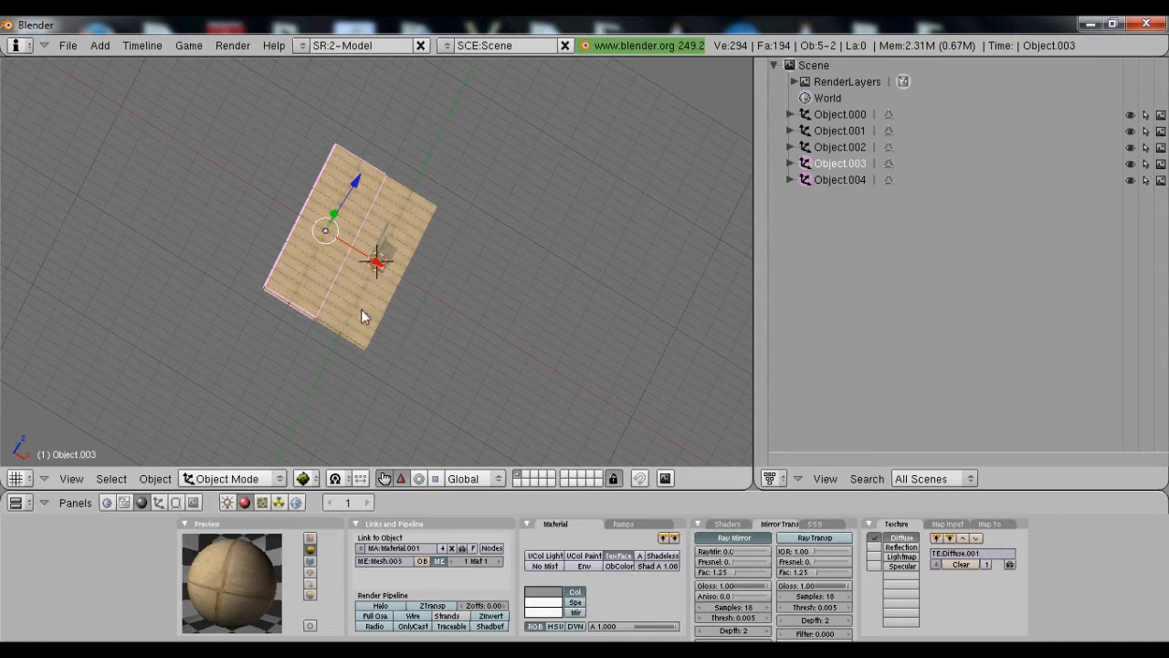
Select all four sidewalk pieces, Object.001 through Object.004, and join them into one mesh with Object.003 active
{"action": "scroll", "coordinate": [347, 340], "scroll_direction": "up", "scroll_amount": 5}
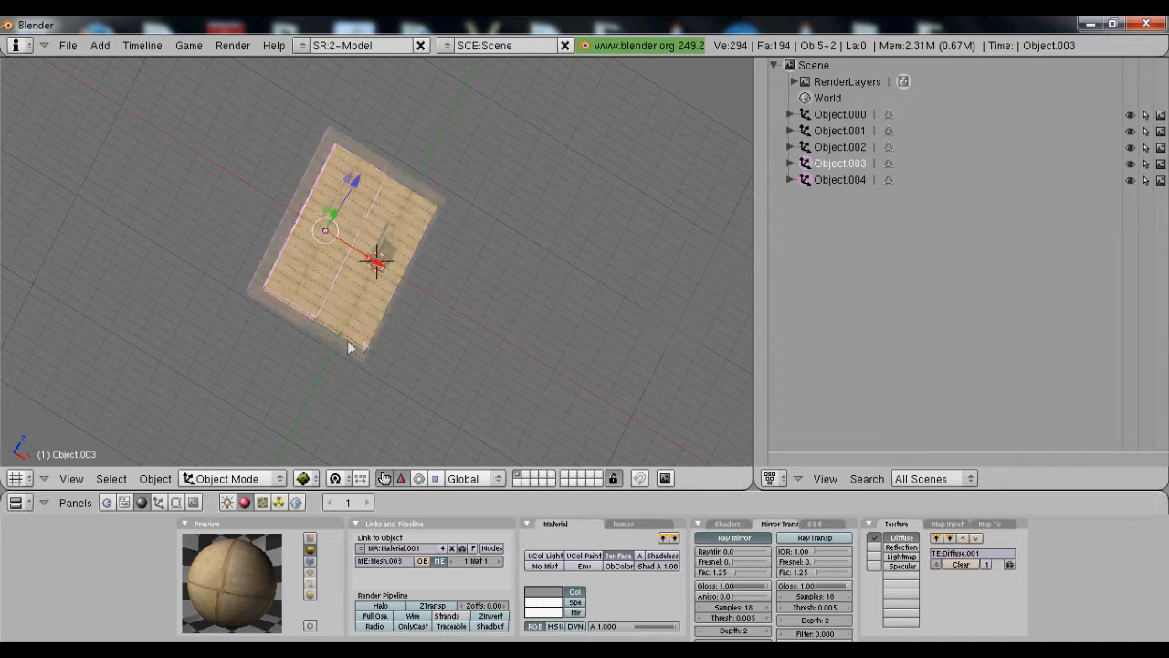
{"action": "middle_click_drag", "start_coordinate": [363, 337], "coordinate": [509, 326]}
{"action": "right_click", "coordinate": [506, 318]}
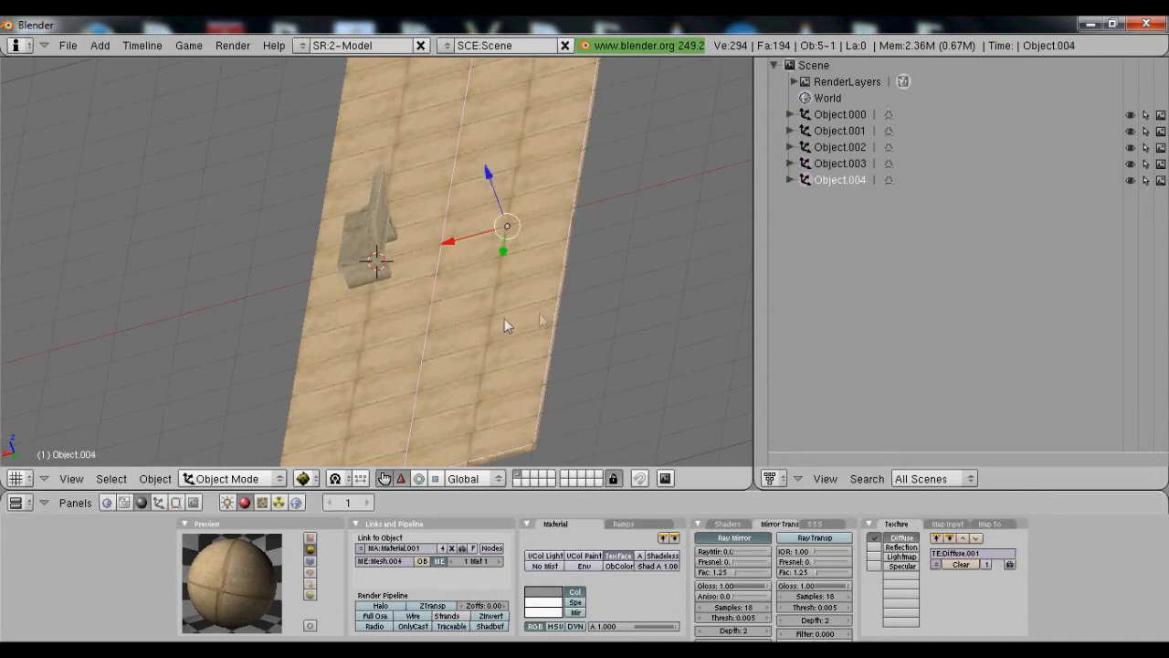
{"action": "right_click", "coordinate": [566, 306], "text": "shift"}
{"action": "right_click", "coordinate": [381, 348], "text": "shift"}
{"action": "right_click", "coordinate": [381, 348], "text": "shift"}
{"action": "mouse_move", "coordinate": [381, 348]}
{"action": "middle_mouse_down"}
{"action": "mouse_move", "coordinate": [378, 295]}
{"action": "mouse_move", "coordinate": [392, 338]}
{"action": "middle_mouse_up"}
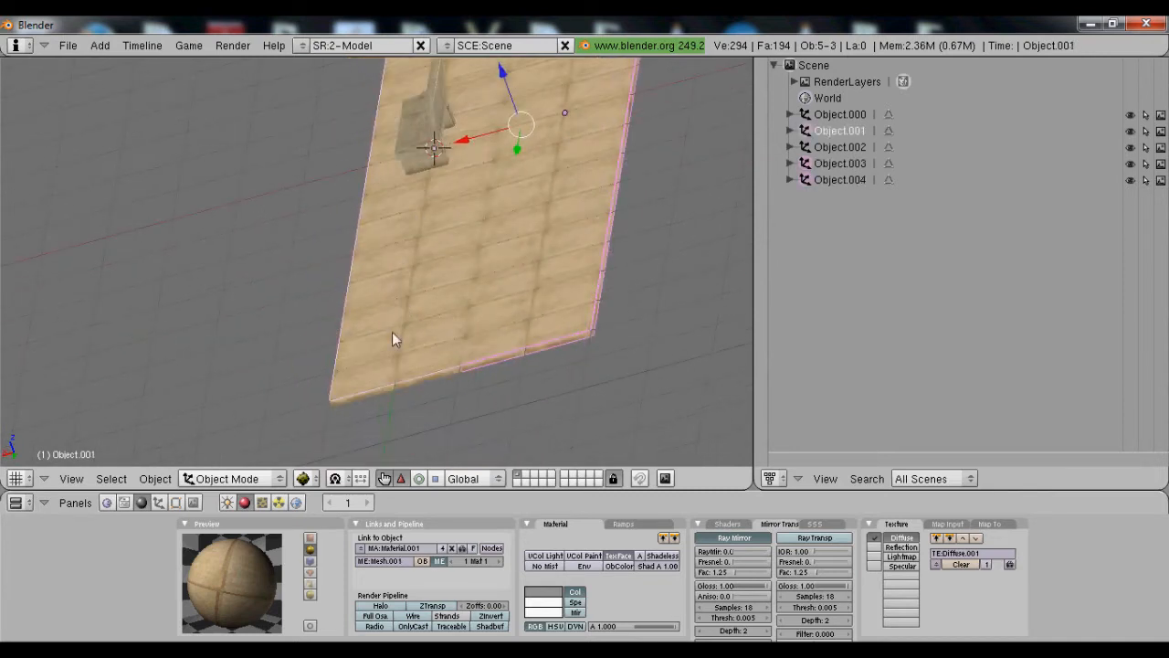
{"action": "right_click", "coordinate": [399, 383], "text": "shift"}
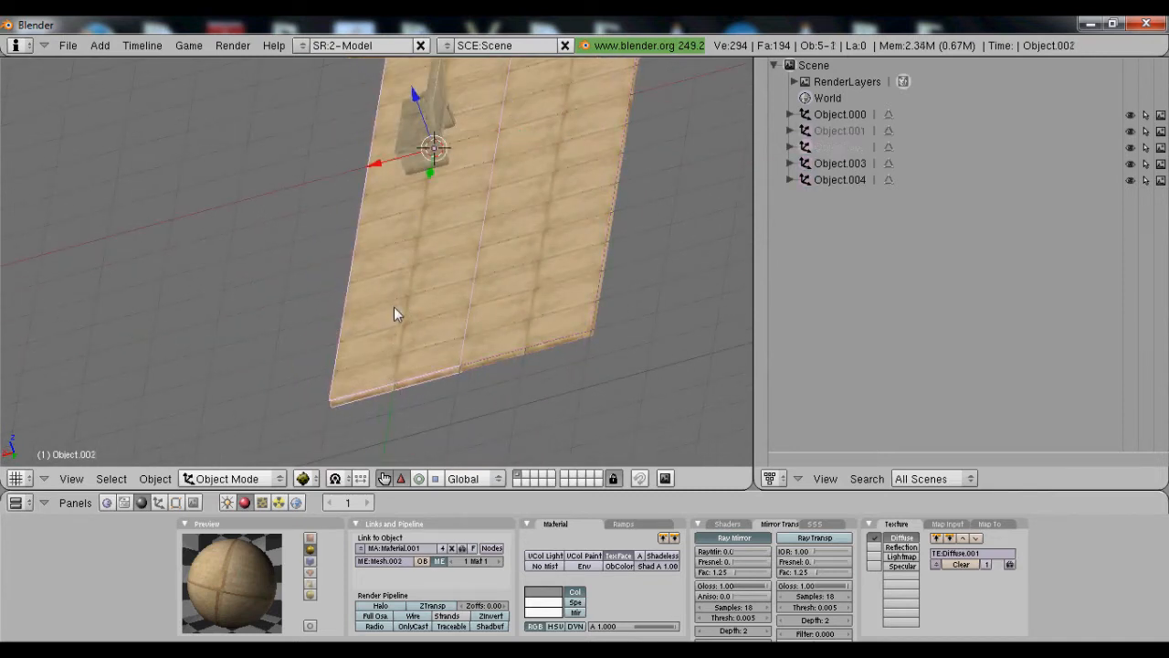
{"action": "right_click", "coordinate": [522, 242], "text": "shift"}
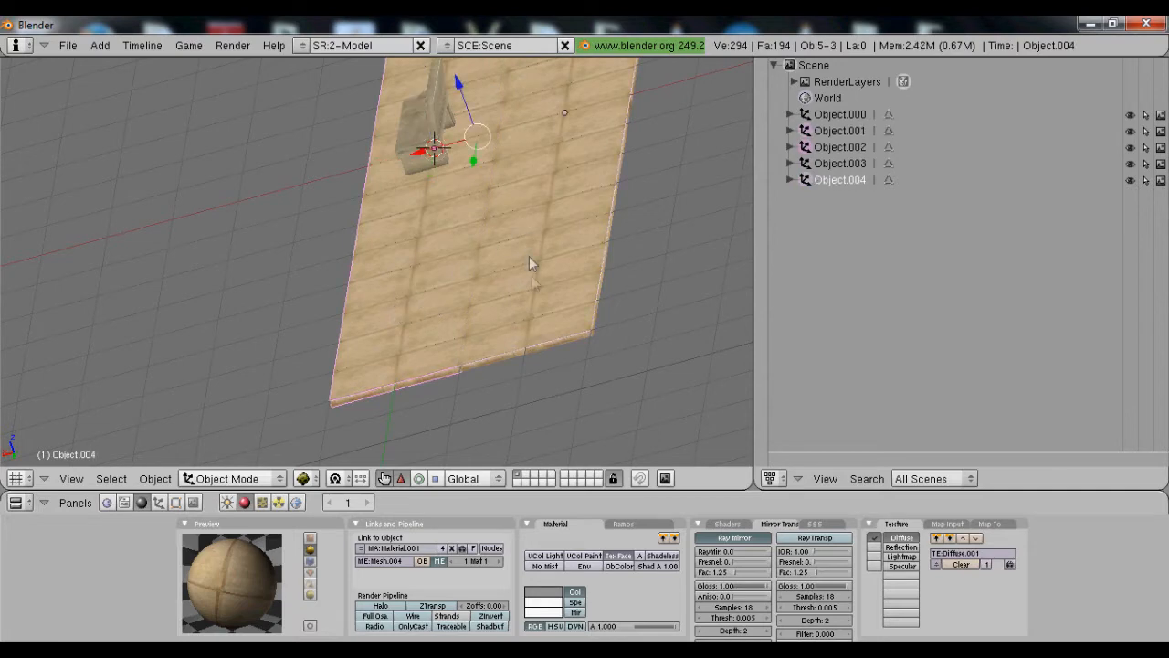
{"action": "right_click", "coordinate": [549, 344], "text": "shift"}
{"action": "middle_click_drag", "start_coordinate": [343, 279], "coordinate": [445, 257]}
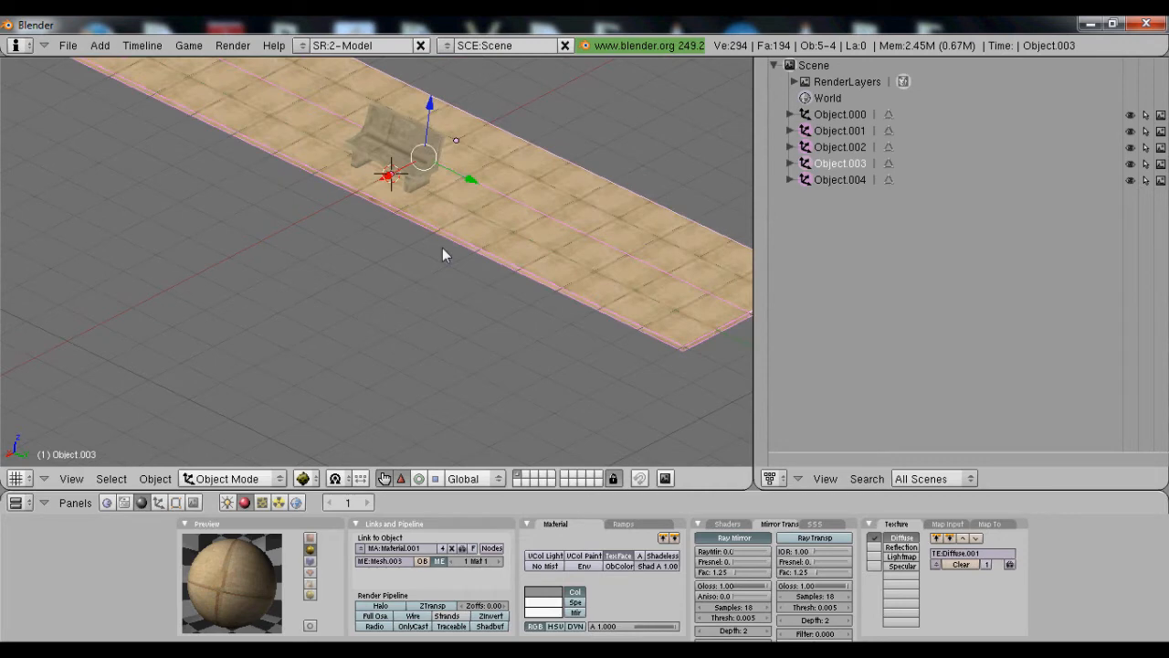
{"action": "key", "text": "ctrl+j"}
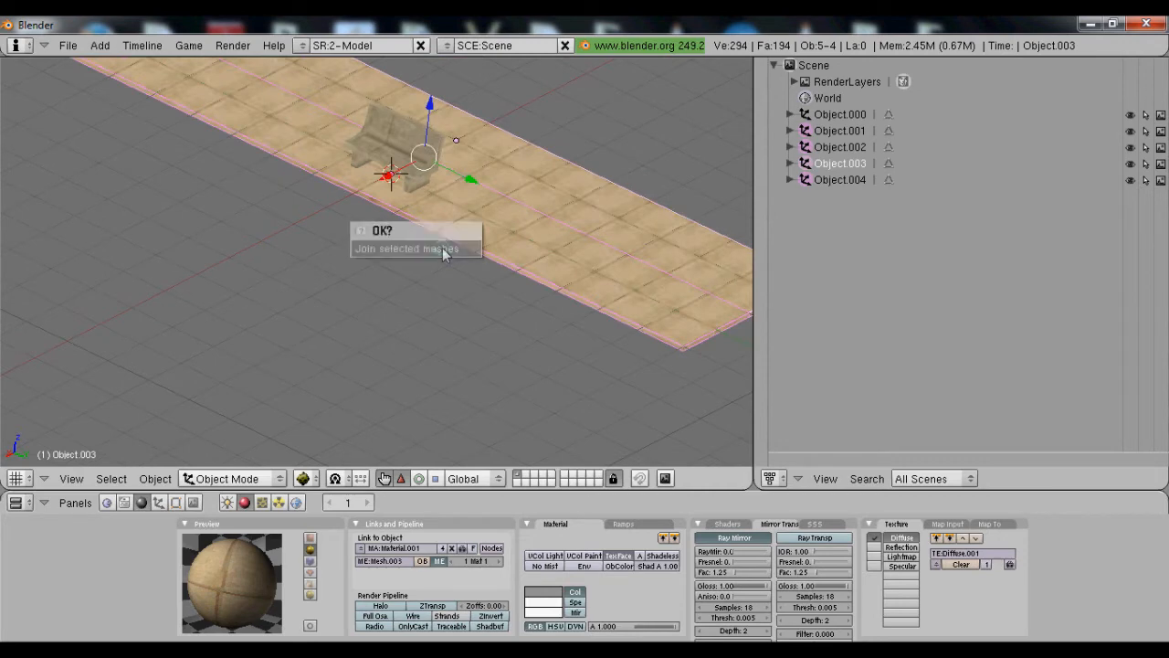
{"action": "left_click", "coordinate": [442, 249]}
Inspect the joined sidewalk in Edit Mode and from several angles, and clear the selection
{"action": "key", "text": "Tab"}
{"action": "middle_click_drag", "start_coordinate": [492, 302], "coordinate": [350, 280]}
{"action": "key", "text": "Tab"}
{"action": "scroll", "coordinate": [337, 312], "scroll_direction": "up", "scroll_amount": 5}
{"action": "middle_click_drag", "start_coordinate": [316, 318], "coordinate": [509, 281]}
{"action": "scroll", "coordinate": [559, 278], "scroll_direction": "down", "scroll_amount": 1}
{"action": "right_click", "coordinate": [438, 132]}
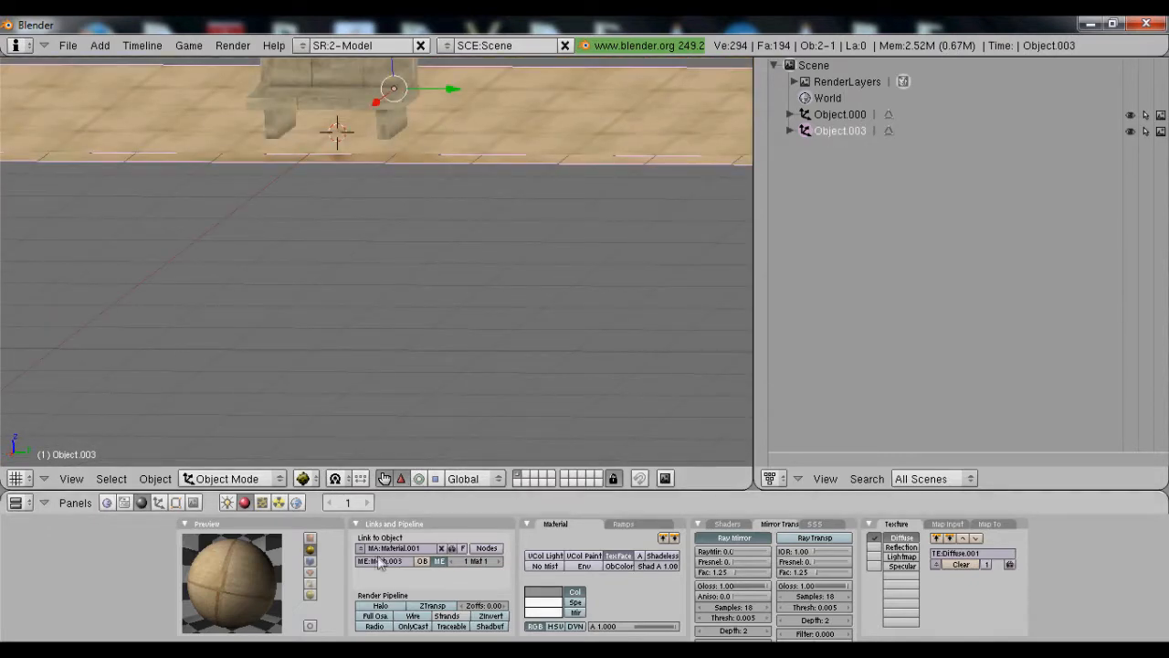
{"action": "scroll", "coordinate": [244, 235], "scroll_direction": "down", "scroll_amount": 4}
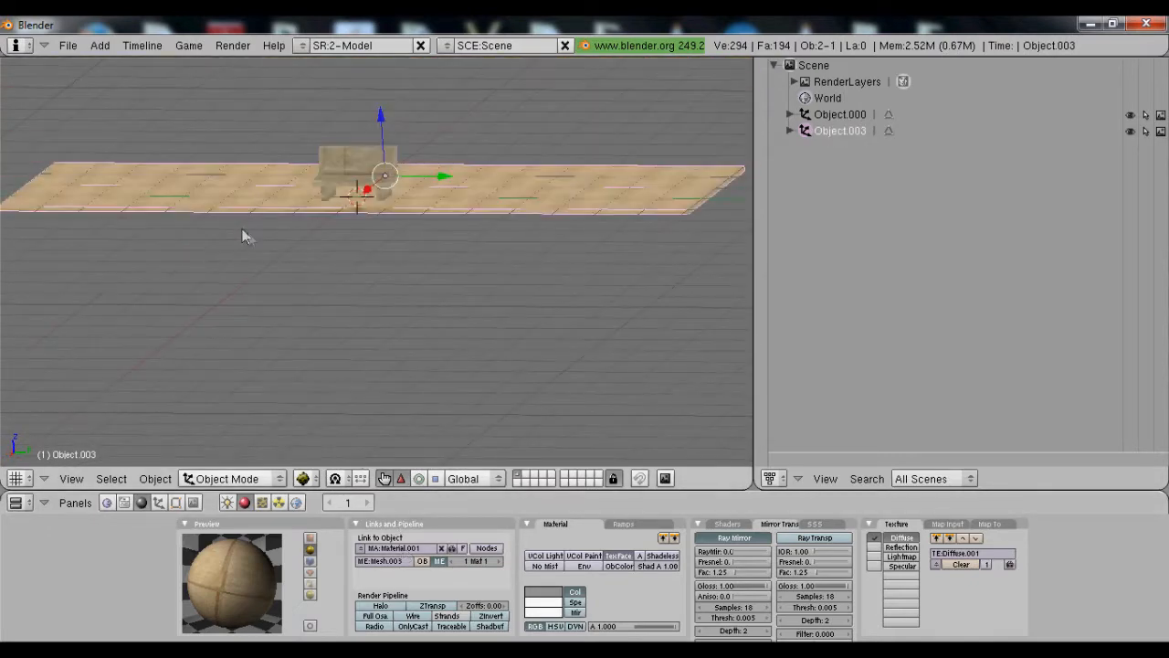
{"action": "middle_click_drag", "start_coordinate": [243, 236], "coordinate": [407, 308]}
{"action": "key", "text": "a"}
{"action": "middle_click_drag", "start_coordinate": [372, 253], "coordinate": [385, 311]}
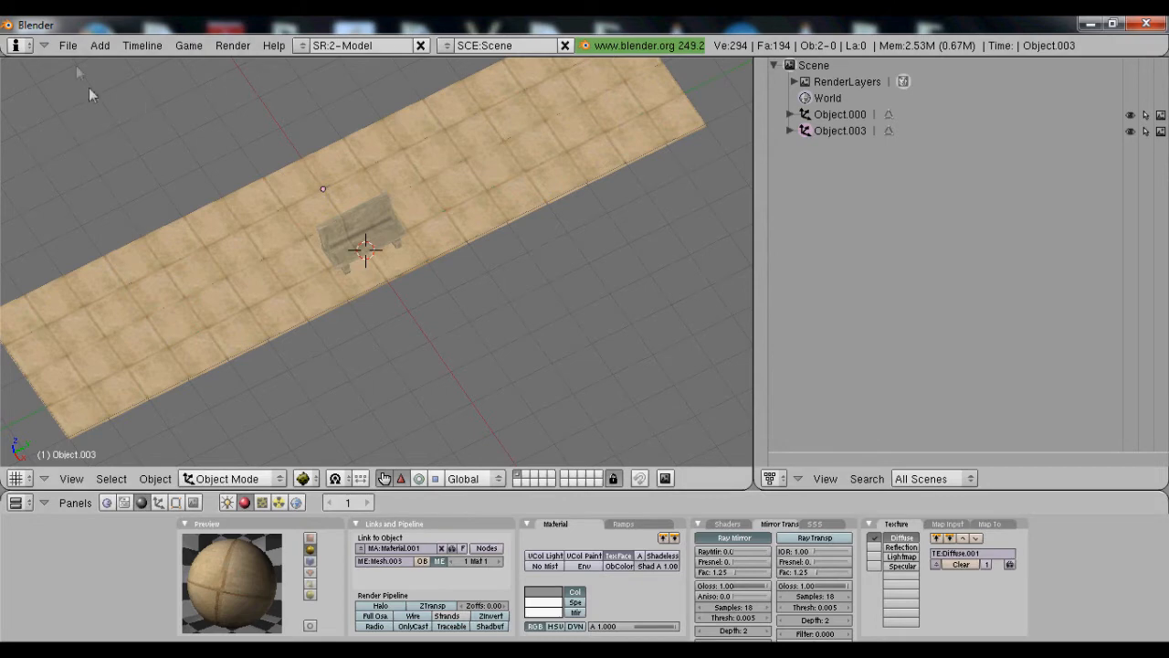
Compare the materials linked to the joined sidewalk and the stone bench, and look closely at the sidewalk's front edge
{"action": "left_click", "coordinate": [67, 44]}
{"action": "mouse_move", "coordinate": [119, 350]}
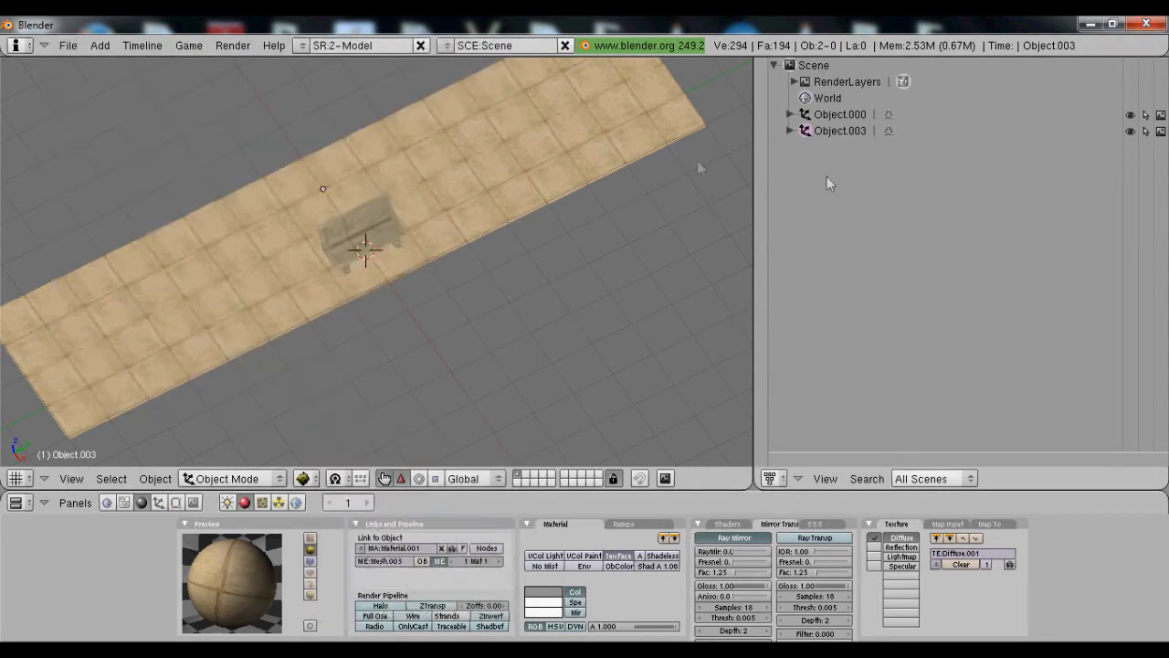
{"action": "right_click", "coordinate": [507, 171]}
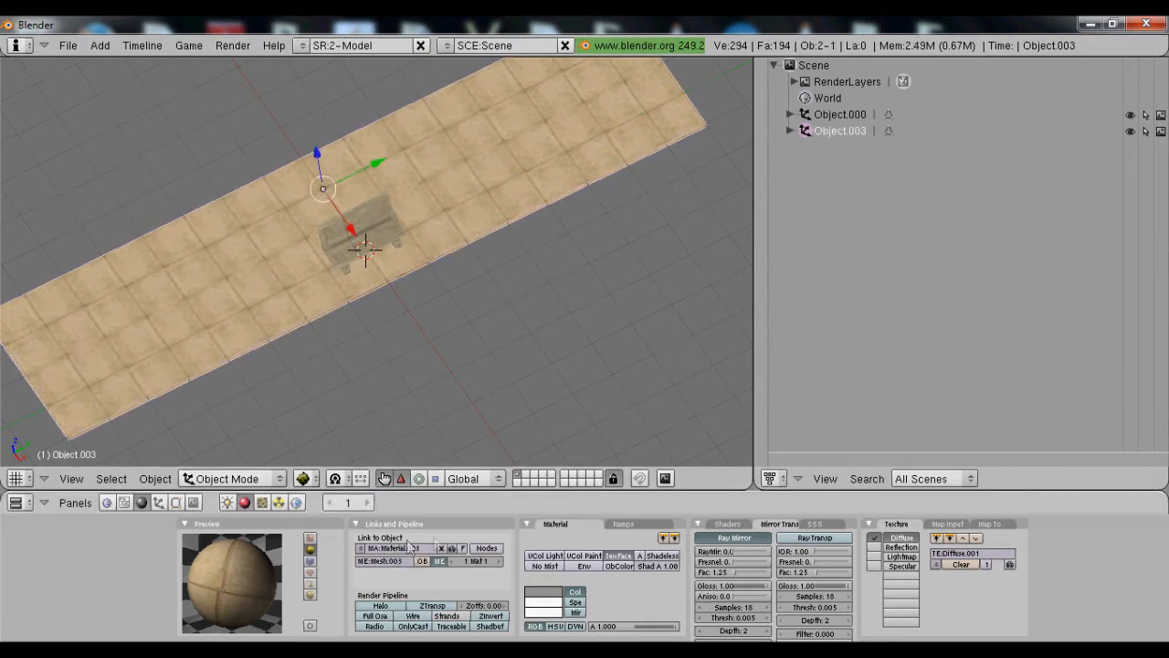
{"action": "right_click", "coordinate": [372, 238]}
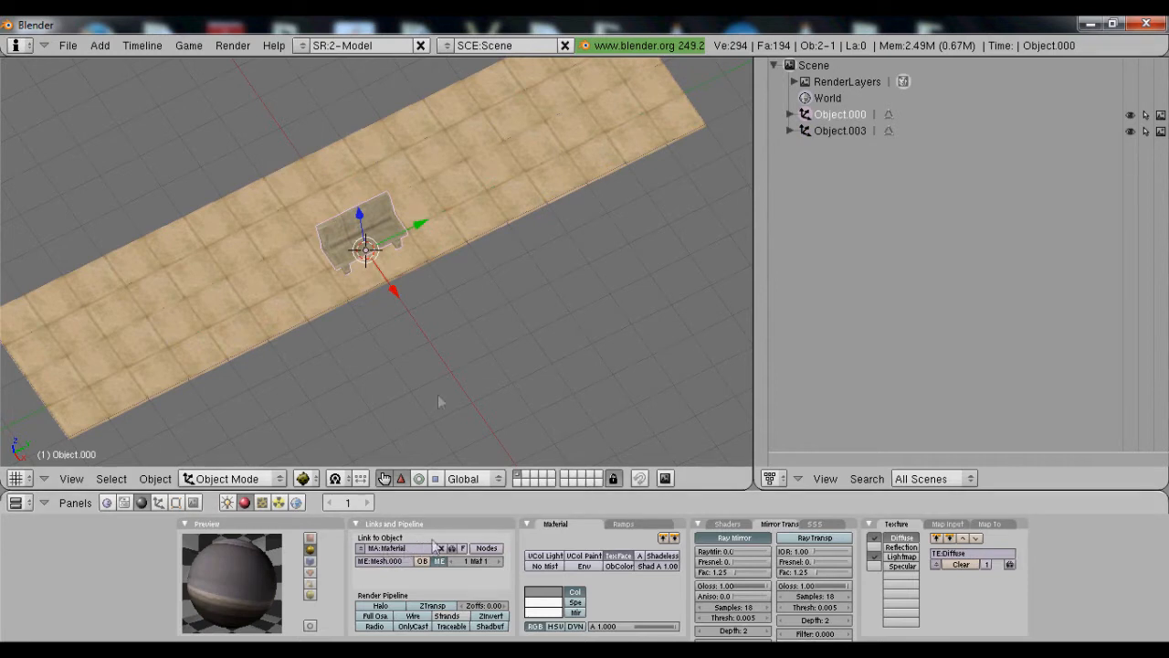
{"action": "right_click", "coordinate": [552, 44]}
{"action": "right_click", "coordinate": [458, 231]}
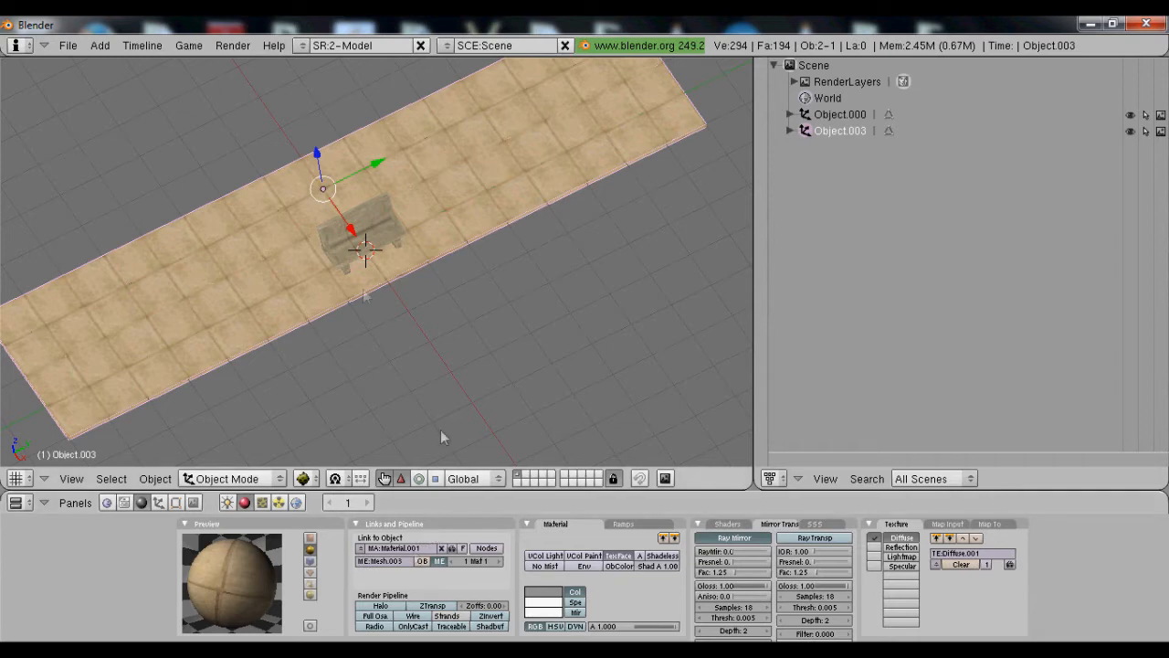
{"action": "middle_click_drag", "start_coordinate": [444, 438], "coordinate": [516, 333]}
{"action": "scroll", "coordinate": [516, 333], "scroll_direction": "up", "scroll_amount": 8}
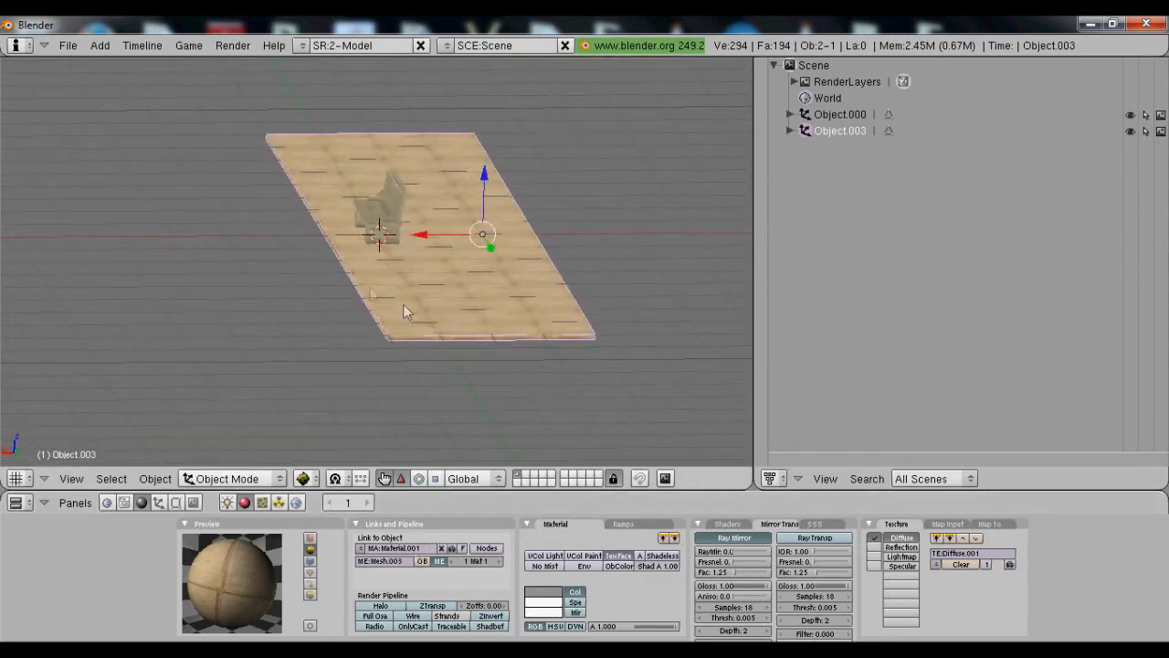
{"action": "scroll", "coordinate": [556, 393], "scroll_direction": "down", "scroll_amount": 8}
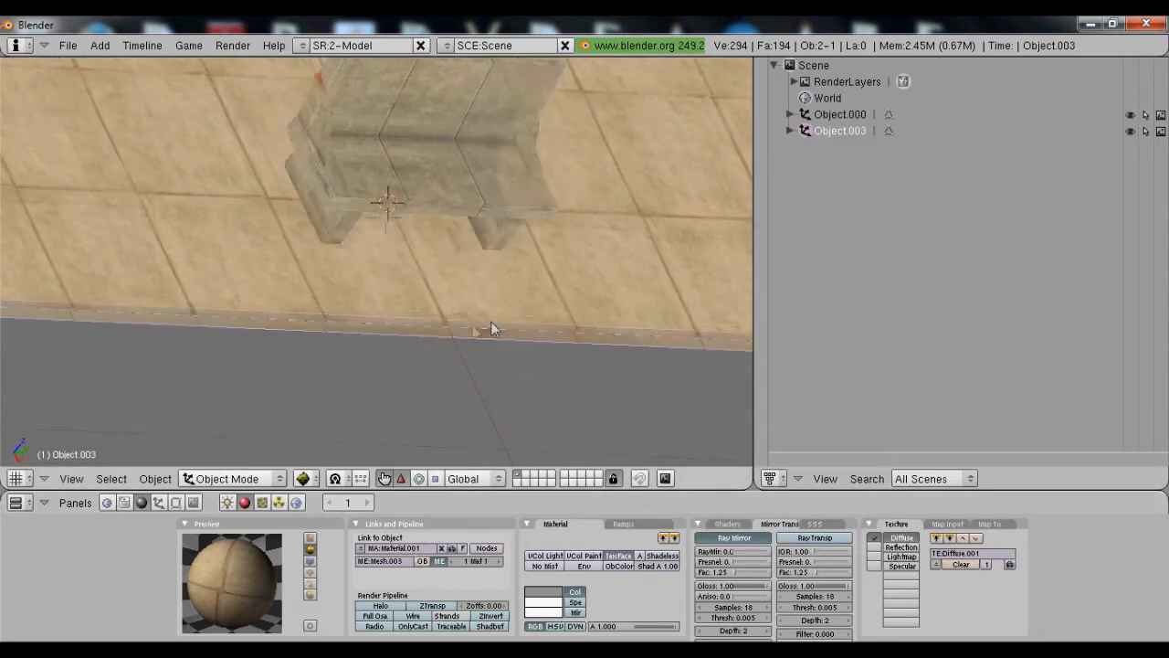
Replace the Outliner with the Scripts Window and start the MSH mesh import
{"action": "left_click", "coordinate": [62, 47]}
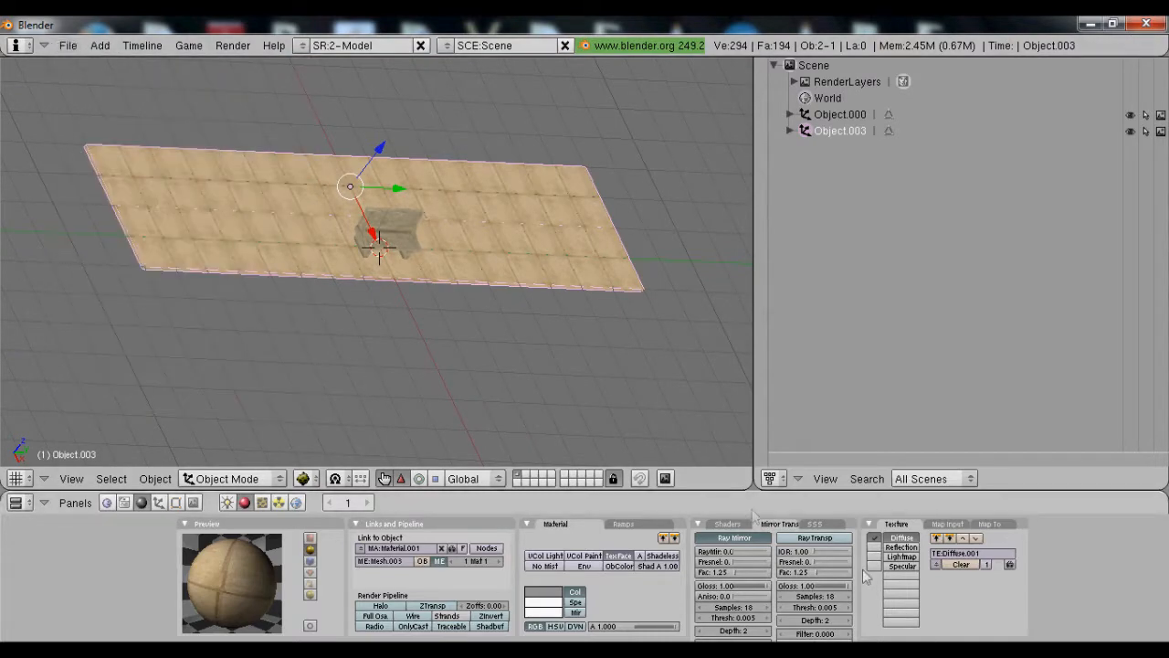
{"action": "left_click", "coordinate": [772, 478]}
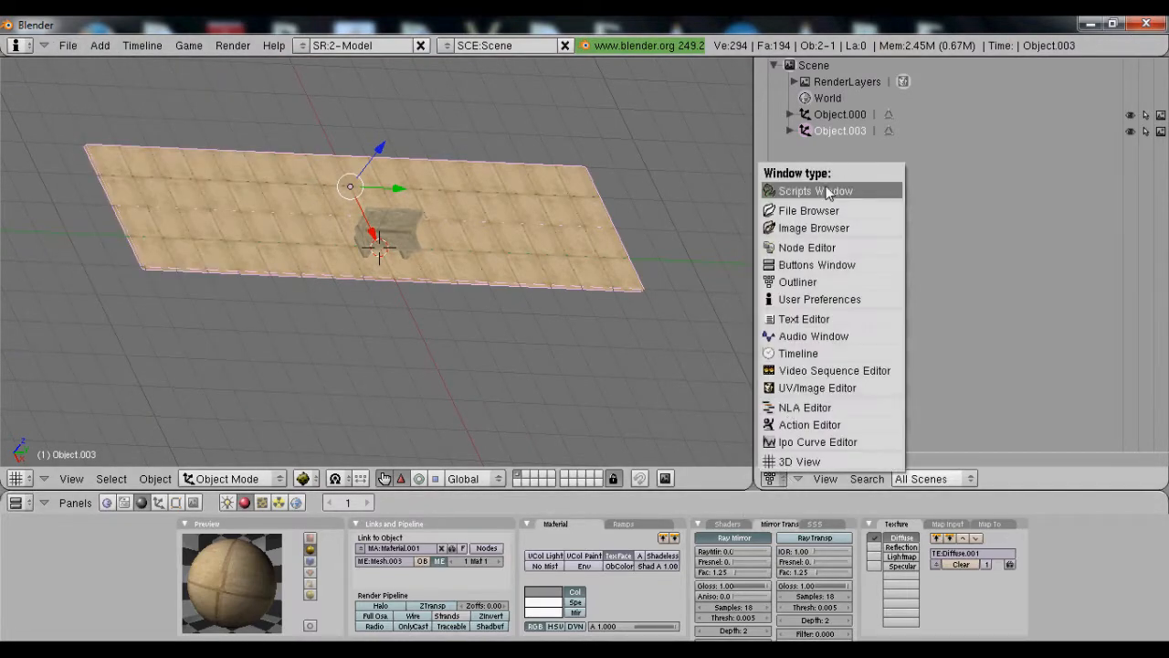
{"action": "left_click", "coordinate": [827, 192]}
{"action": "left_click", "coordinate": [70, 45]}
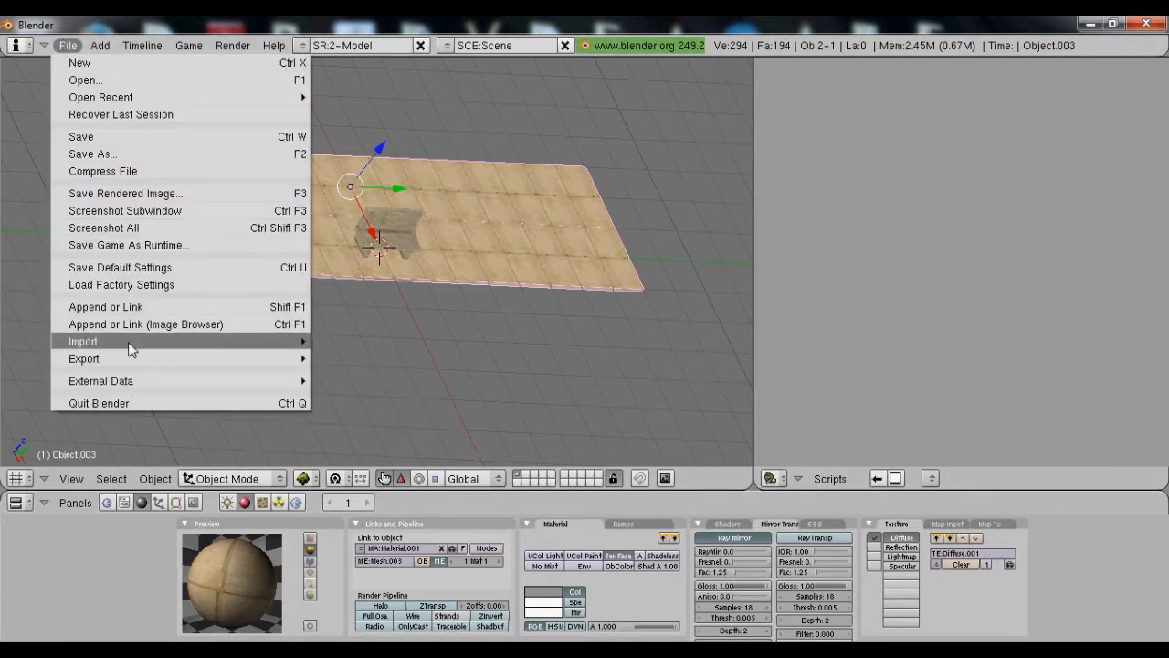
{"action": "mouse_move", "coordinate": [131, 341]}
{"action": "left_click", "coordinate": [388, 553]}
{"action": "scroll", "coordinate": [914, 310], "scroll_direction": "down", "scroll_amount": 5}
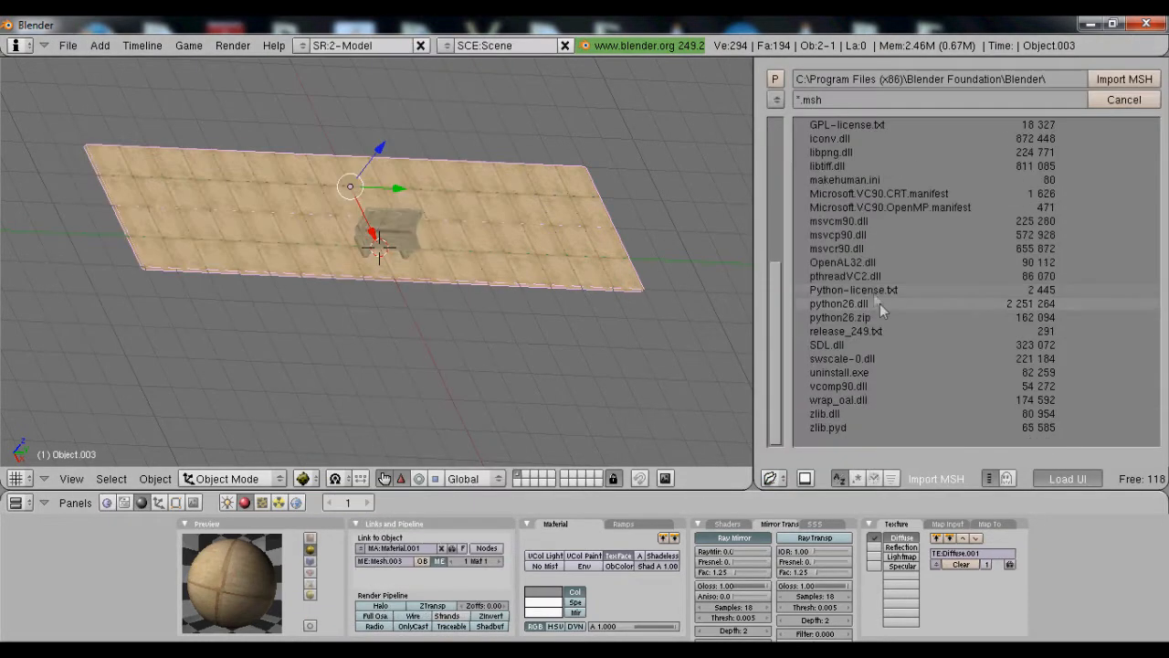
Browse from the Blender program folder up to C:\ and into the user's Desktop folder for the MSH import
{"action": "left_click", "coordinate": [776, 79]}
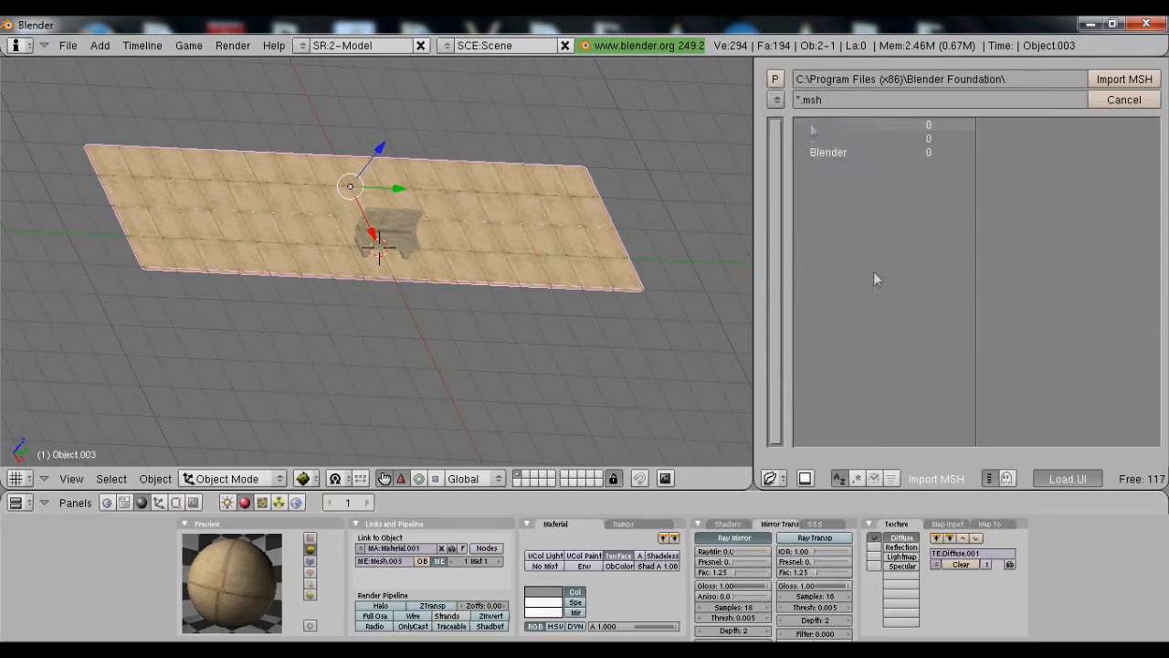
{"action": "left_click", "coordinate": [776, 80]}
{"action": "left_click", "coordinate": [775, 80]}
{"action": "scroll", "coordinate": [848, 334], "scroll_direction": "down", "scroll_amount": 3}
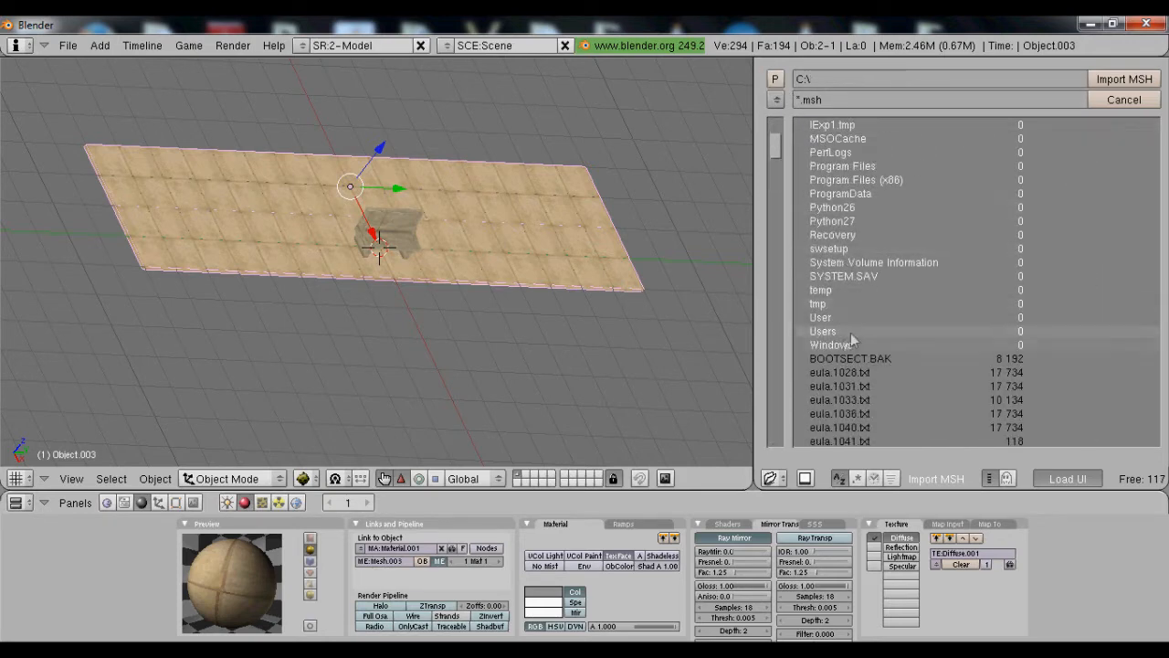
{"action": "left_click", "coordinate": [844, 329]}
{"action": "left_click", "coordinate": [836, 166]}
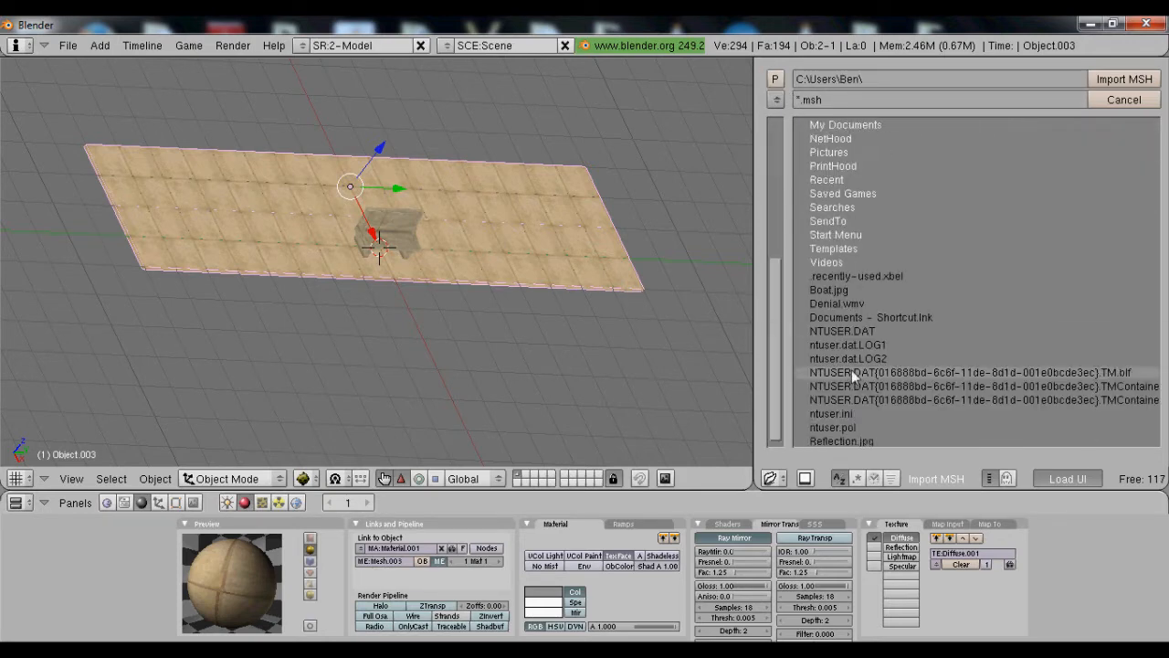
{"action": "scroll", "coordinate": [857, 226], "scroll_direction": "up", "scroll_amount": 5}
{"action": "left_click", "coordinate": [836, 235]}
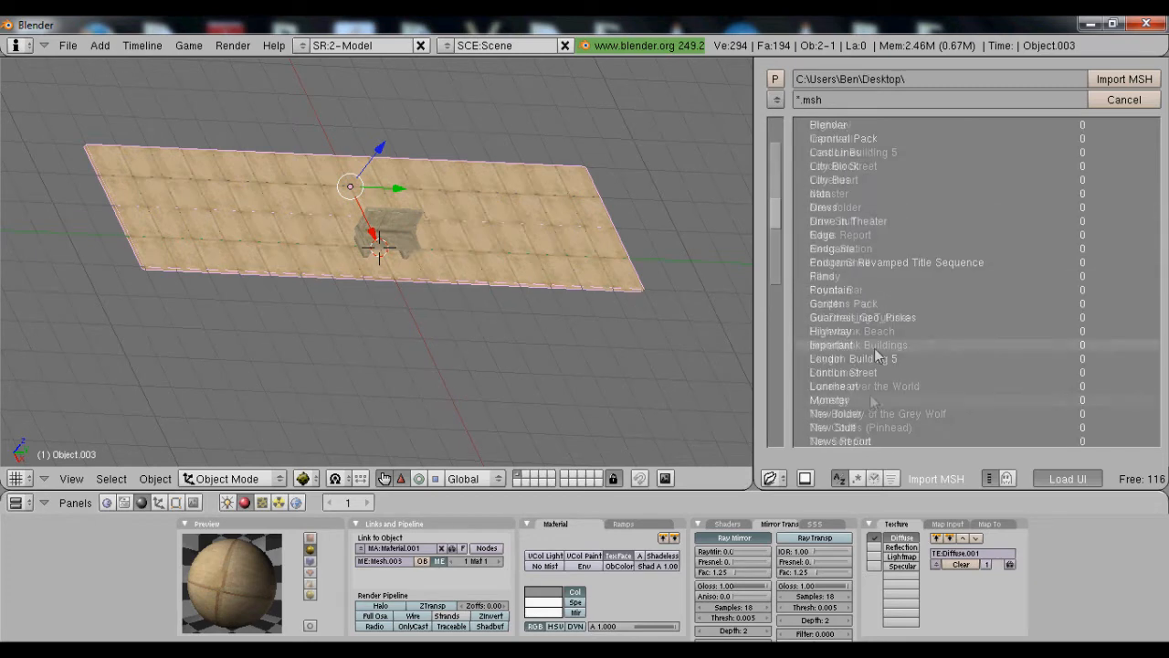
Import p_streetlamp_tall01.msh from the Set Dressing Tutorial\data\meshes folder
{"action": "scroll", "coordinate": [881, 338], "scroll_direction": "down", "scroll_amount": 5}
{"action": "scroll", "coordinate": [869, 320], "scroll_direction": "up", "scroll_amount": 3}
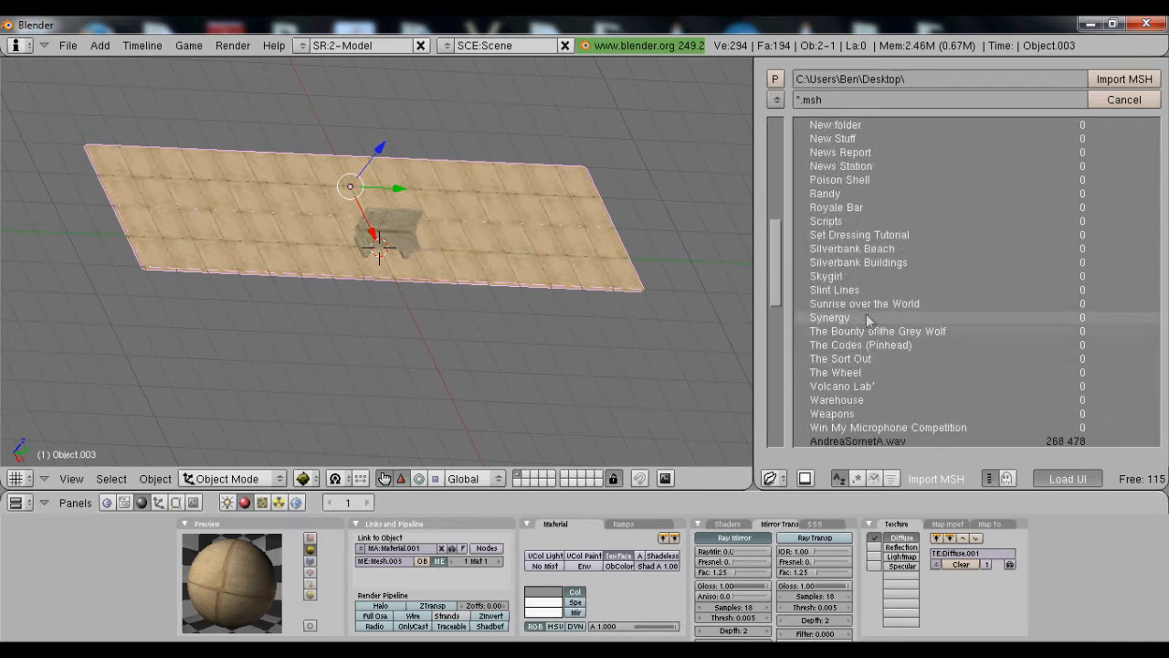
{"action": "left_click", "coordinate": [864, 235]}
{"action": "left_click", "coordinate": [842, 154]}
{"action": "left_click", "coordinate": [842, 153]}
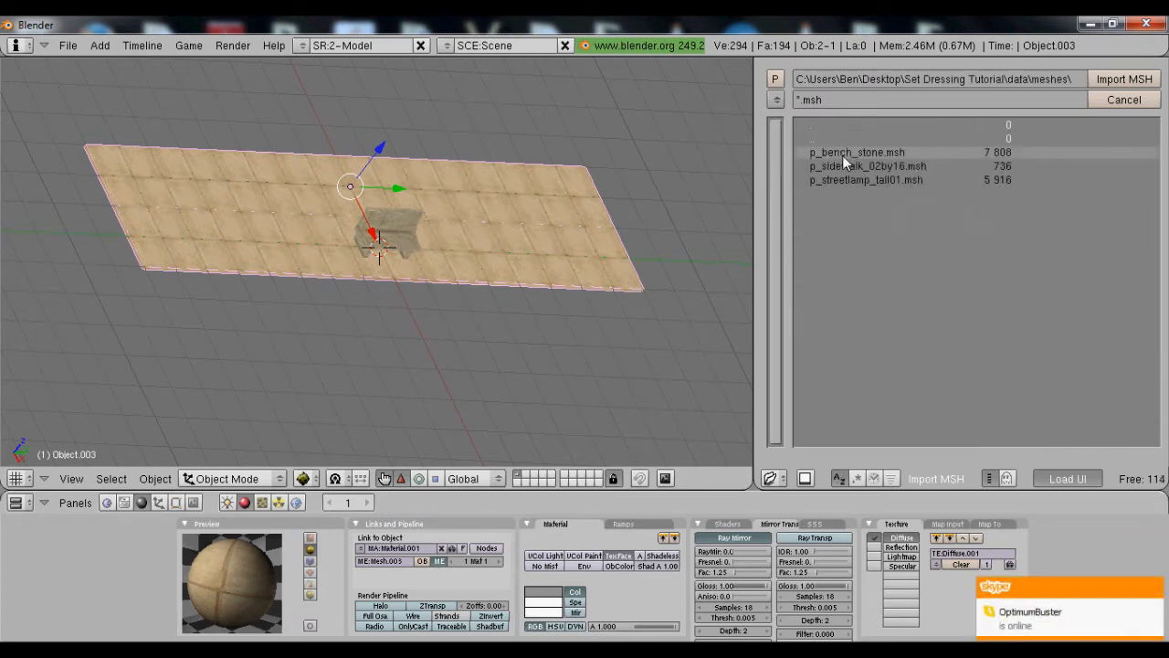
{"action": "left_click", "coordinate": [873, 181]}
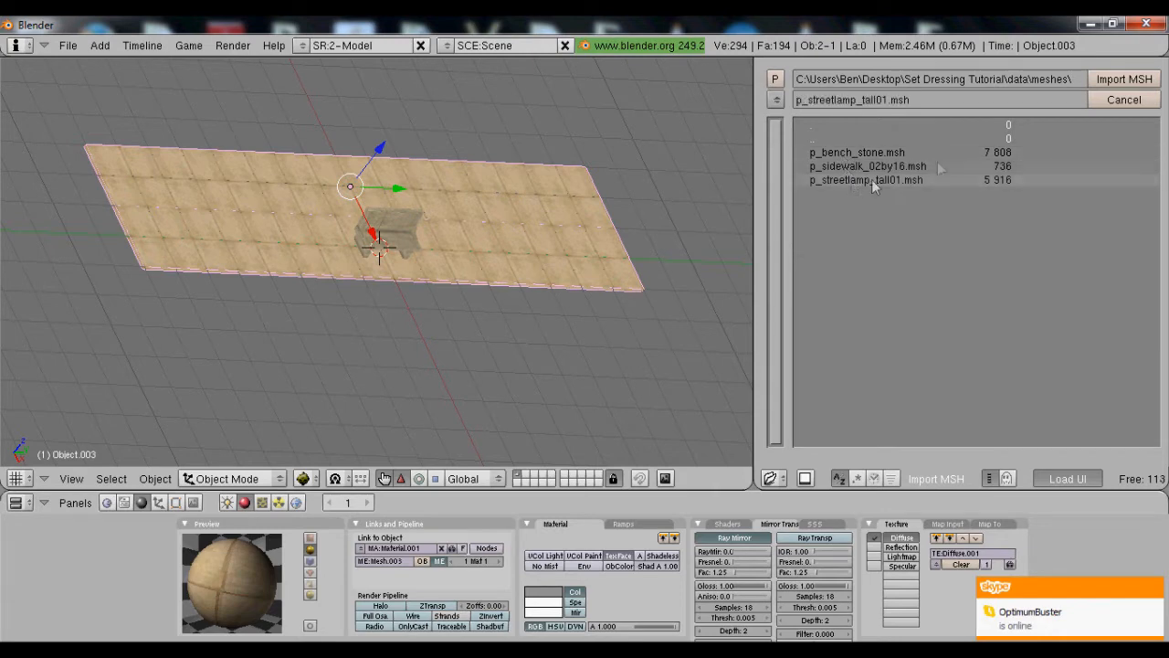
{"action": "left_click", "coordinate": [1117, 80]}
Bring back the Outliner in place of the Scripts Window
{"action": "scroll", "coordinate": [442, 273], "scroll_direction": "up", "scroll_amount": 4}
{"action": "middle_click_drag", "start_coordinate": [443, 273], "coordinate": [429, 168]}
{"action": "left_click", "coordinate": [770, 477]}
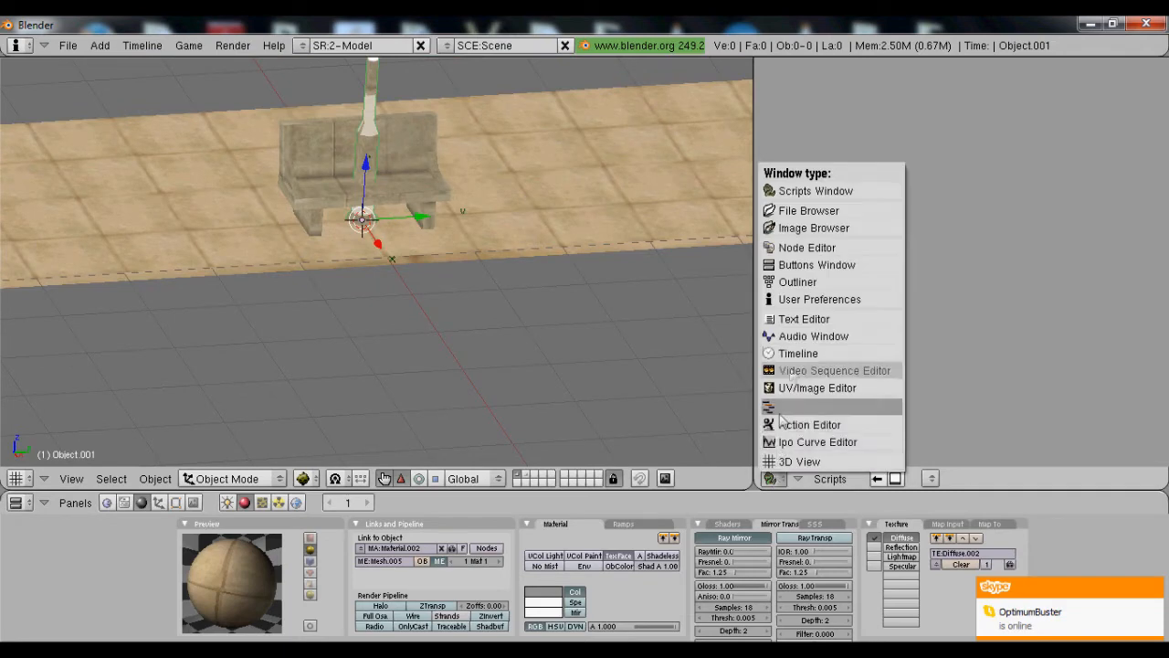
{"action": "left_click", "coordinate": [800, 282]}
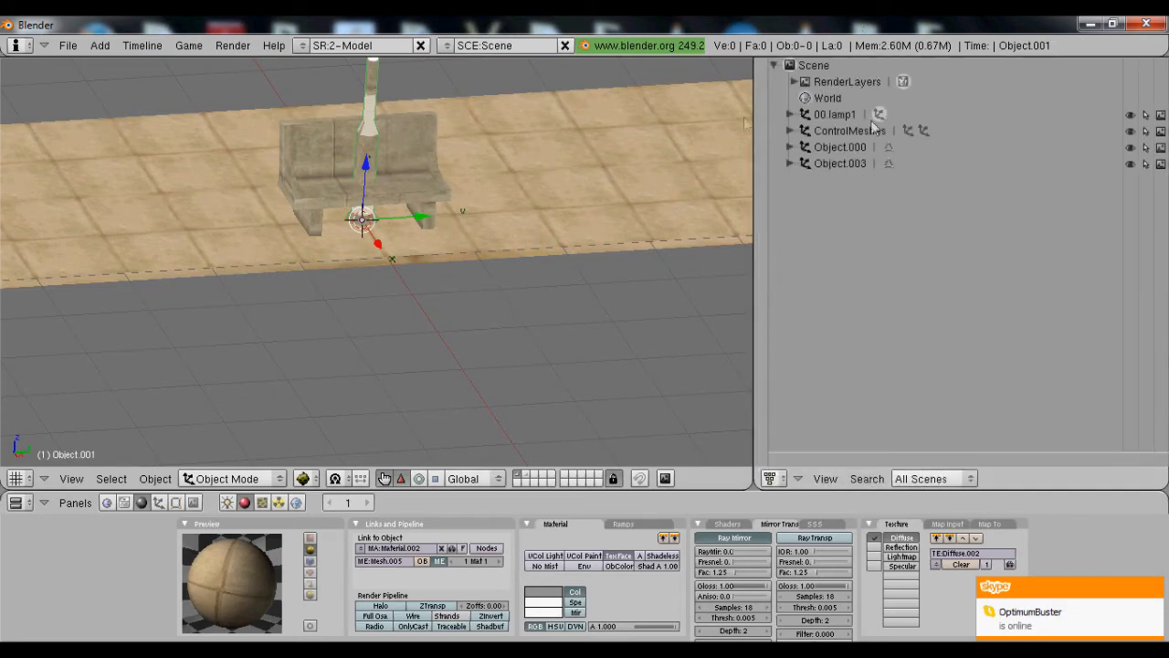
Delete the street lamp's extra objects in the Outliner: ControlMeshes, its leftover child objects including min_outline, and 00.lamp1
{"action": "left_click", "coordinate": [817, 133]}
{"action": "right_click", "coordinate": [808, 137]}
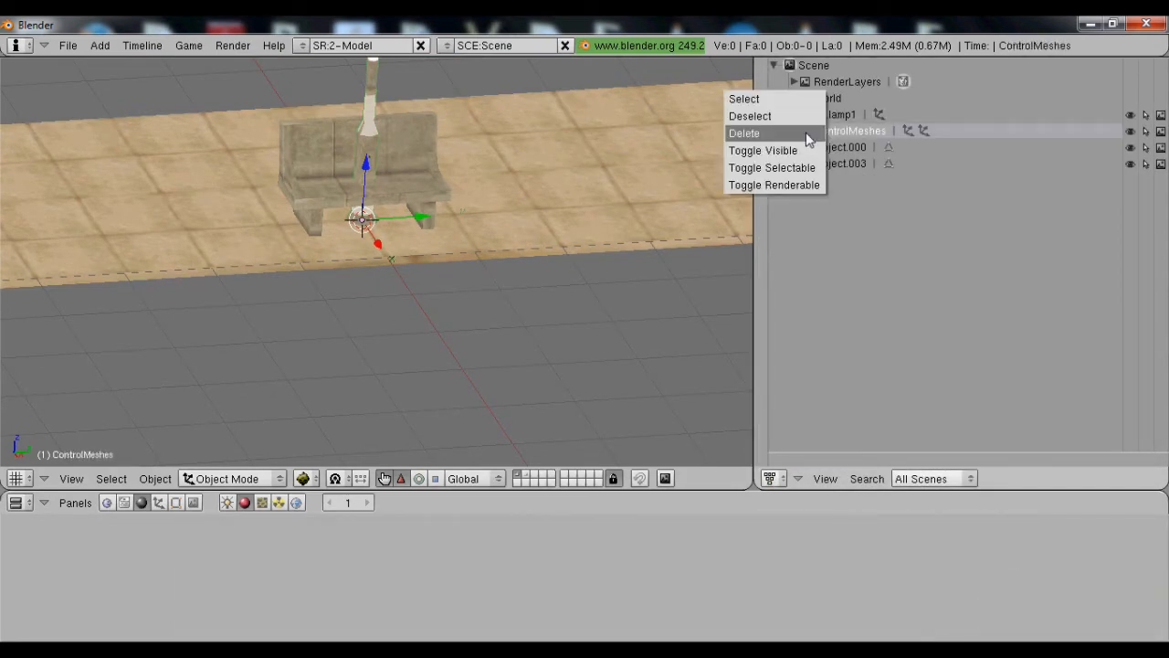
{"action": "left_click", "coordinate": [808, 137]}
{"action": "right_click", "coordinate": [803, 164]}
{"action": "left_click", "coordinate": [803, 165]}
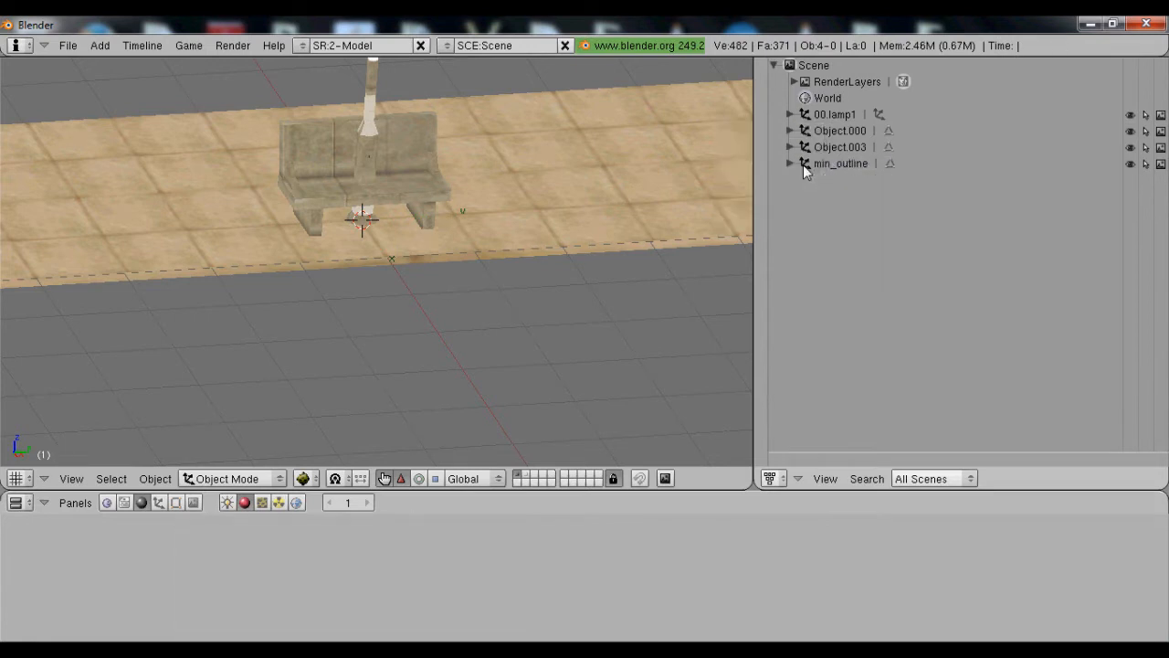
{"action": "right_click", "coordinate": [803, 165]}
{"action": "left_click", "coordinate": [803, 164]}
{"action": "right_click", "coordinate": [808, 115]}
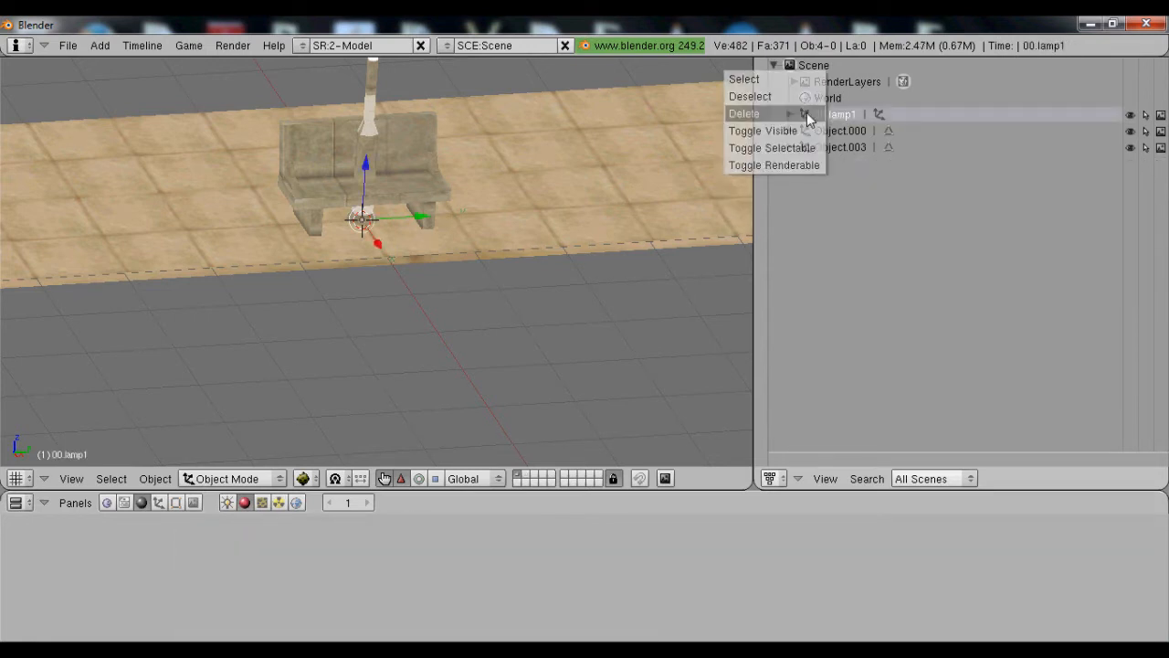
{"action": "left_click", "coordinate": [809, 114]}
{"action": "left_click", "coordinate": [808, 116]}
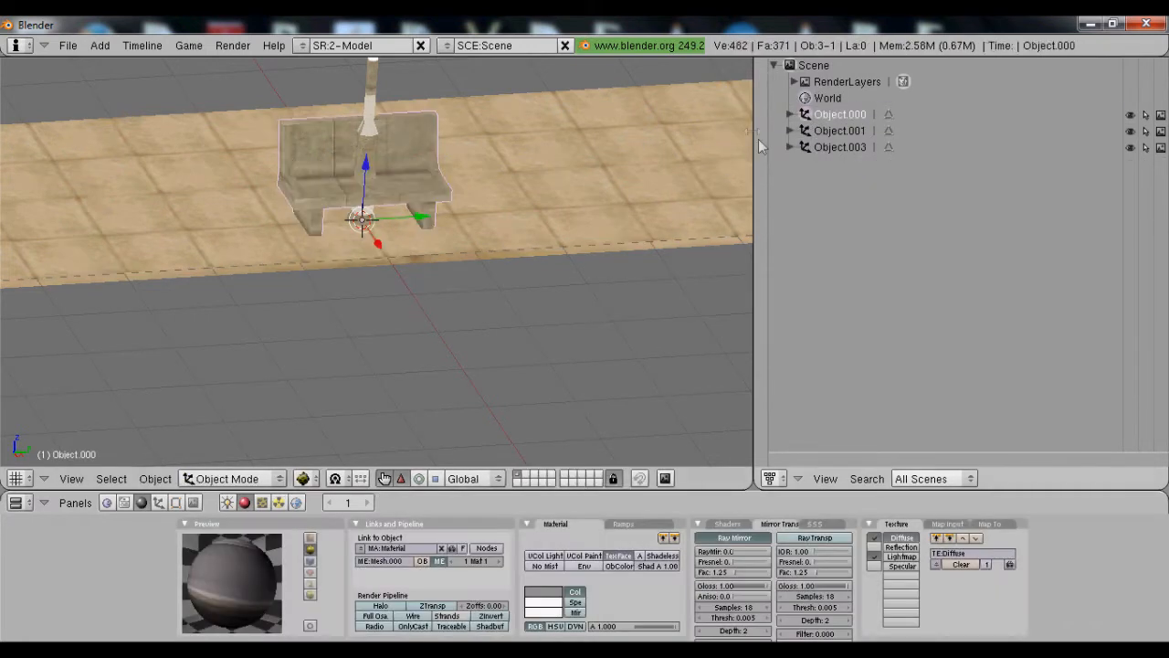
Assign the p_streetlamp_tall01 texture to all faces of the street lamp in the UV/Image Editor and return to Object Mode
{"action": "left_click", "coordinate": [805, 132]}
{"action": "key", "text": "Tab"}
{"action": "scroll", "coordinate": [680, 151], "scroll_direction": "down", "scroll_amount": 3}
{"action": "key", "text": "a"}
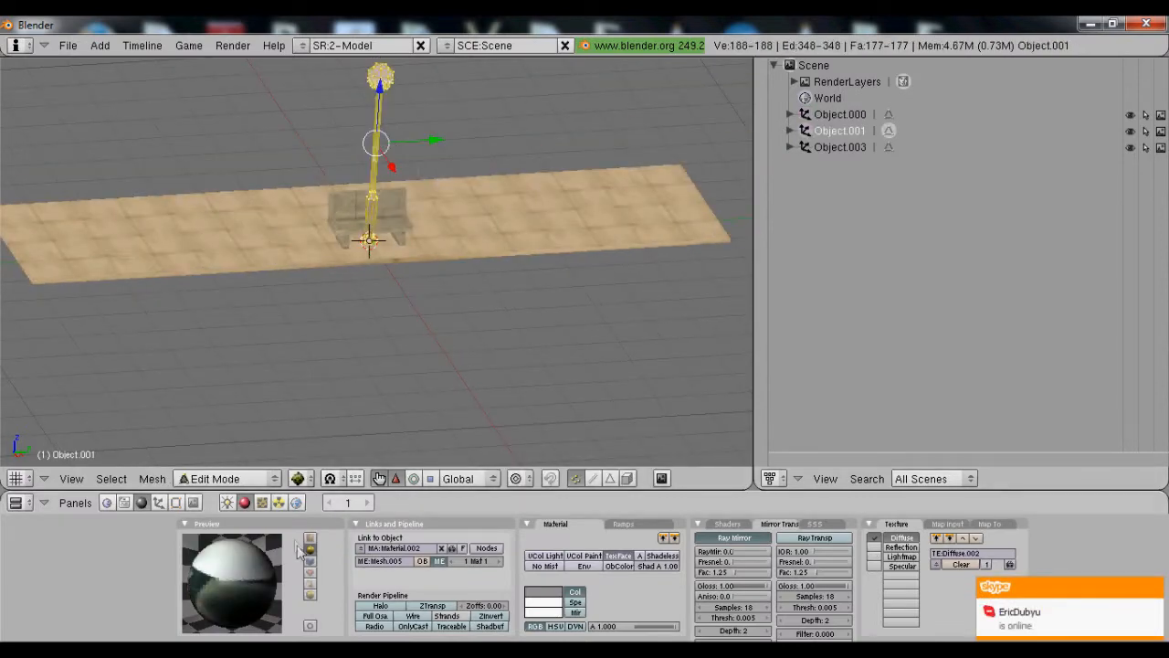
{"action": "left_click", "coordinate": [770, 479]}
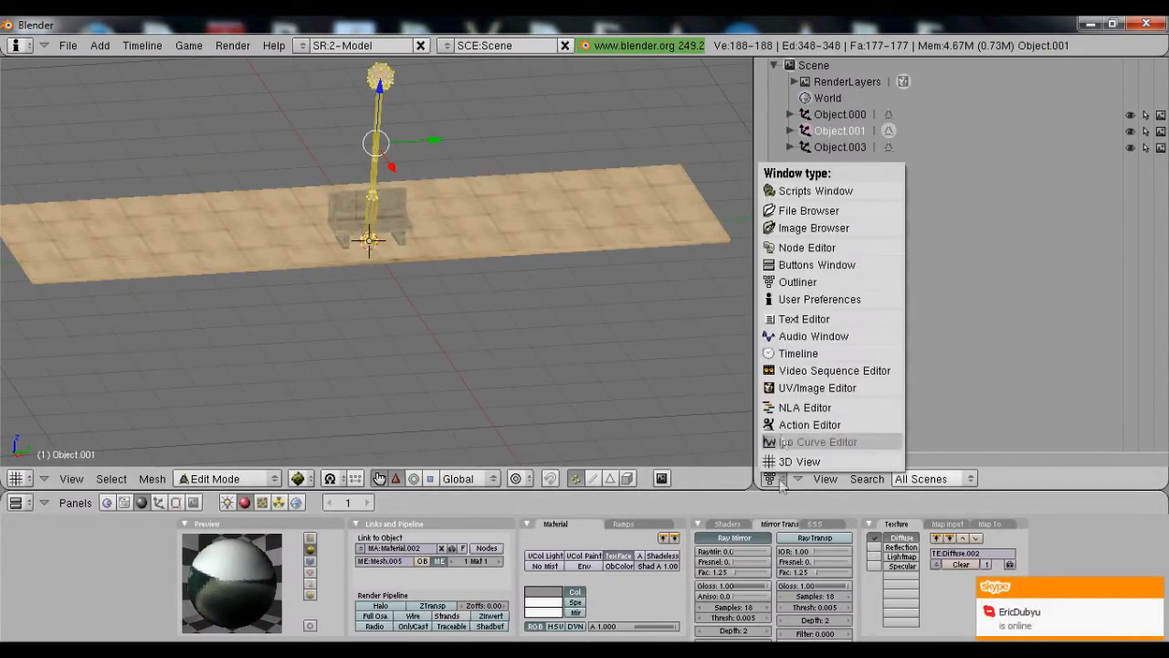
{"action": "left_click", "coordinate": [798, 389]}
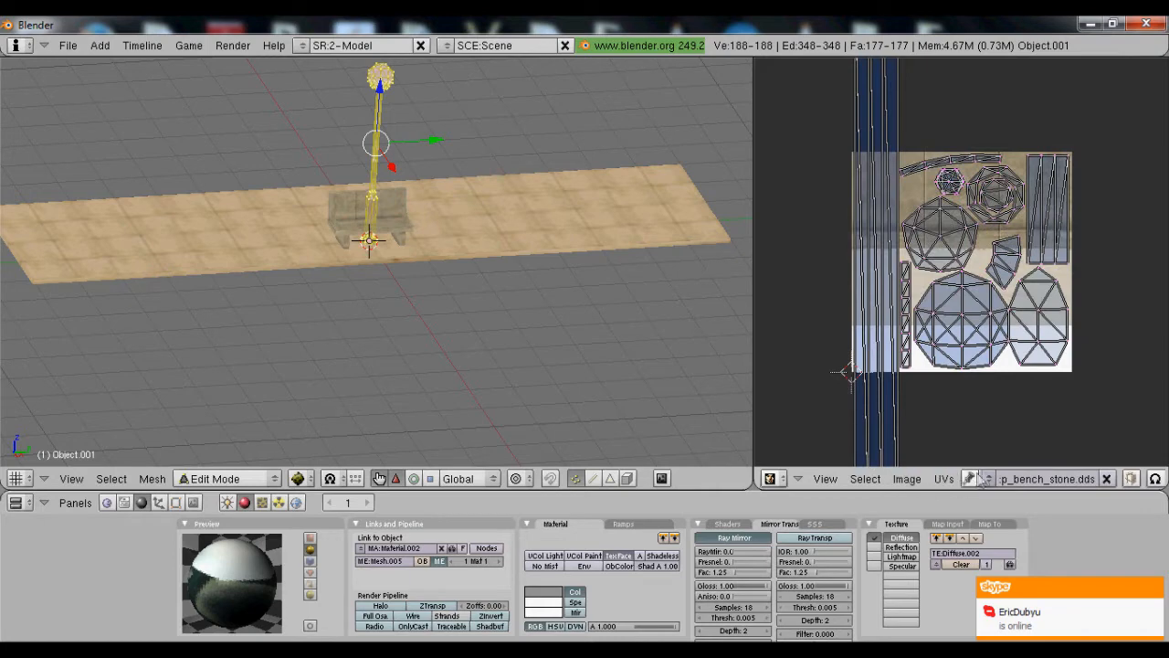
{"action": "left_click", "coordinate": [988, 479]}
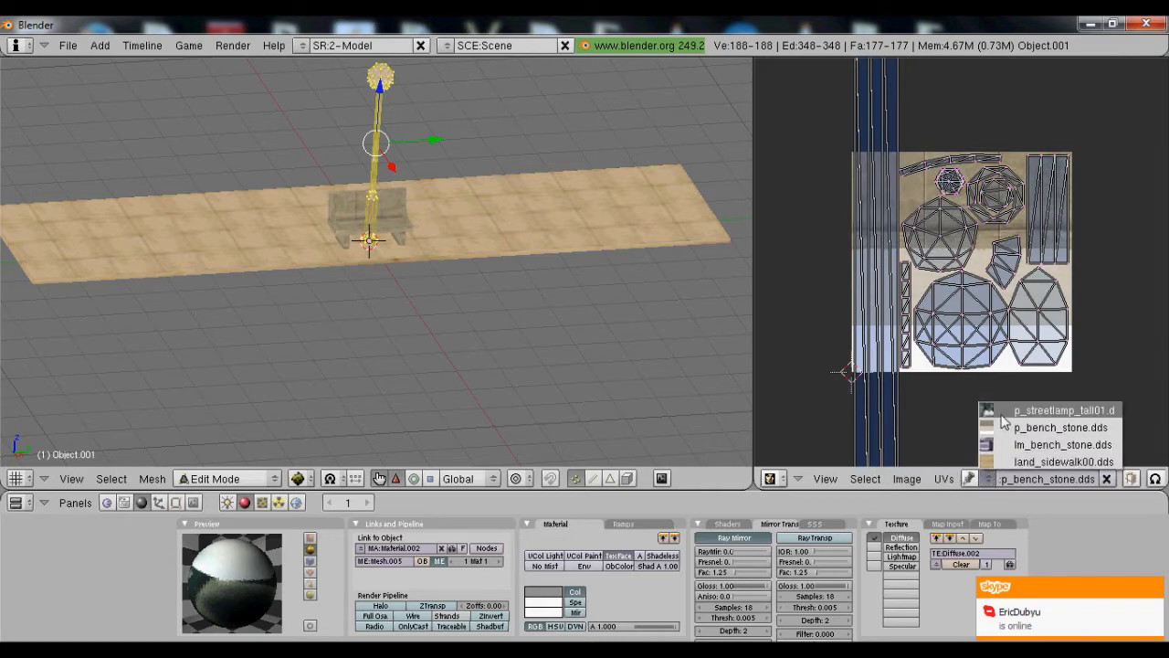
{"action": "left_click", "coordinate": [1003, 414]}
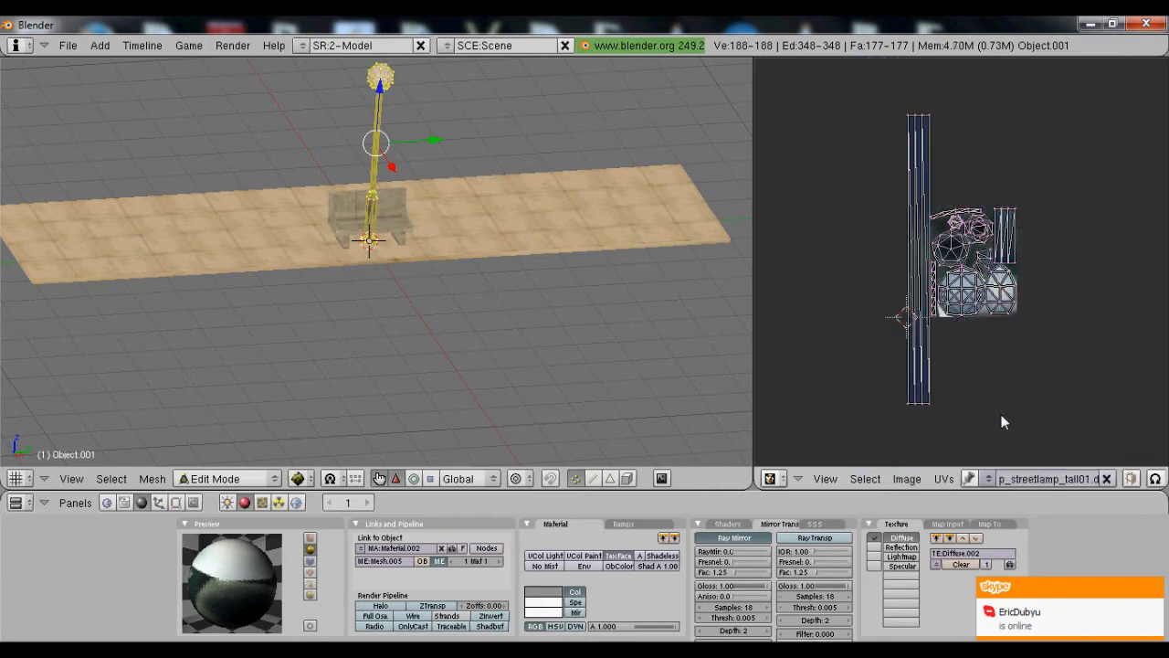
{"action": "left_click", "coordinate": [262, 502]}
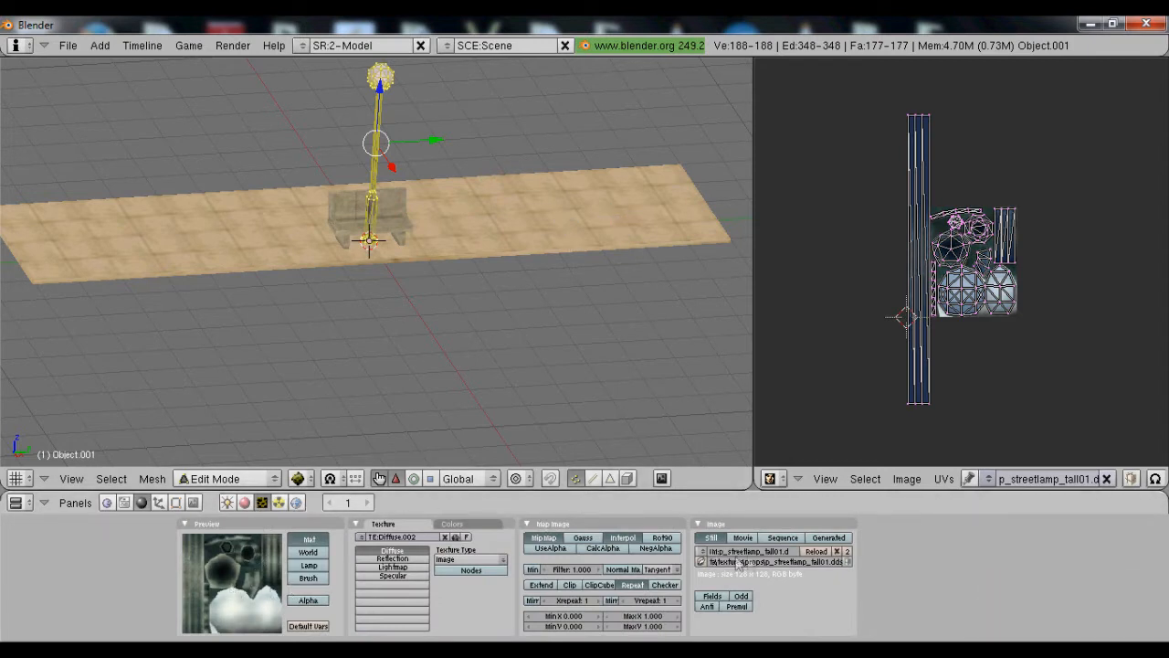
{"action": "key", "text": "Tab"}
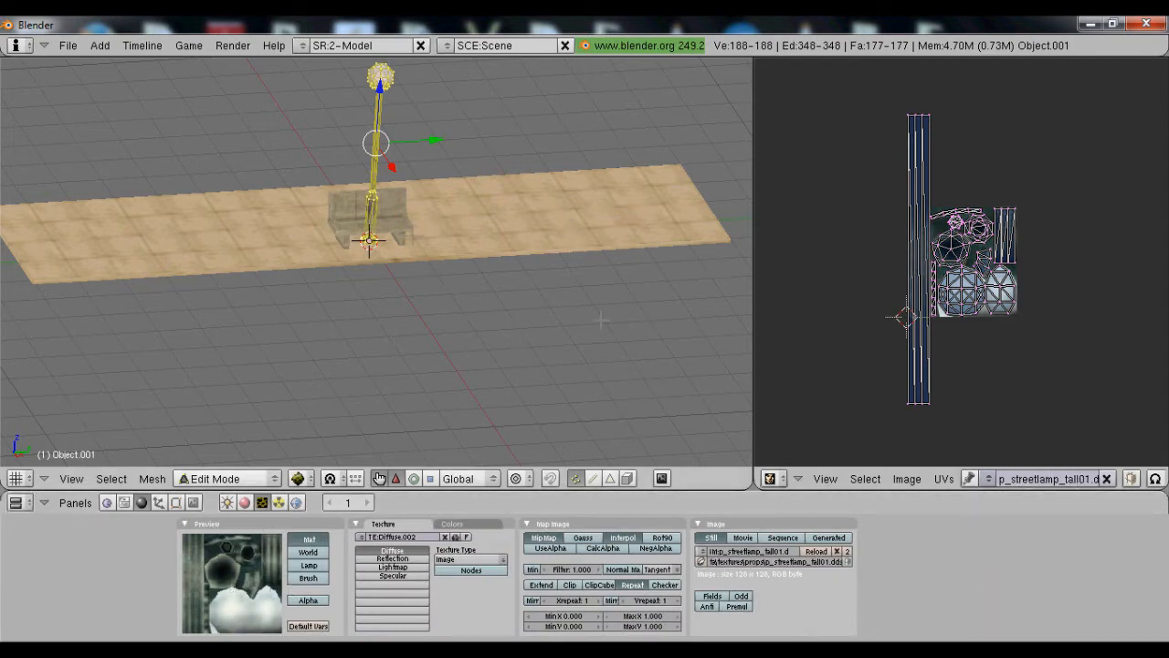
{"action": "middle_click_drag", "start_coordinate": [595, 326], "coordinate": [396, 245]}
Move the street lamp 2 units along Y, away from the bench
{"action": "right_click", "coordinate": [379, 137]}
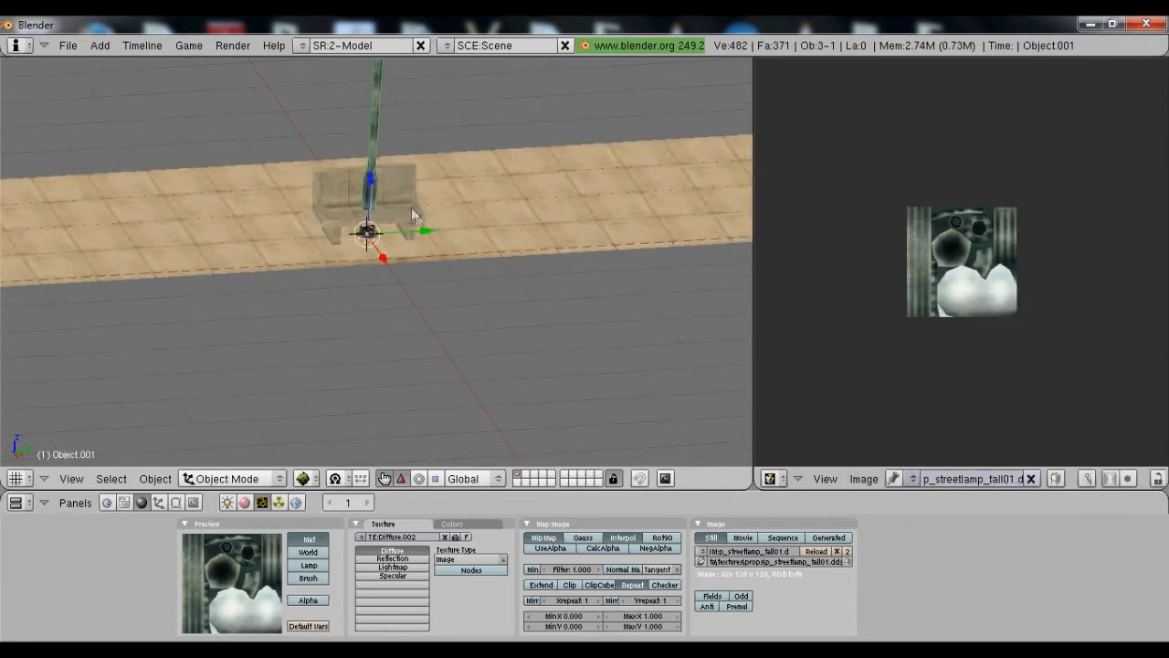
{"action": "type", "text": "gy2"}
{"action": "key", "text": "Return"}
Duplicate the street lamp and move the copy -4 units along Y to the other side of the bench
{"action": "key", "text": "shift+d"}
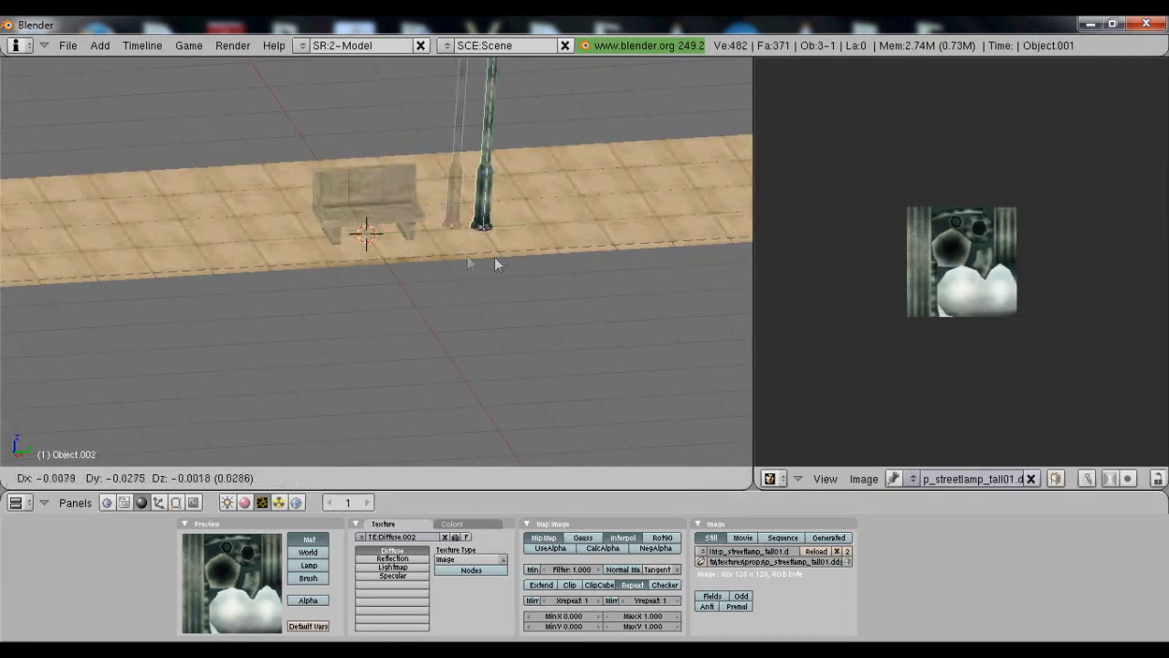
{"action": "right_click", "coordinate": [441, 251]}
{"action": "type", "text": "gy4"}
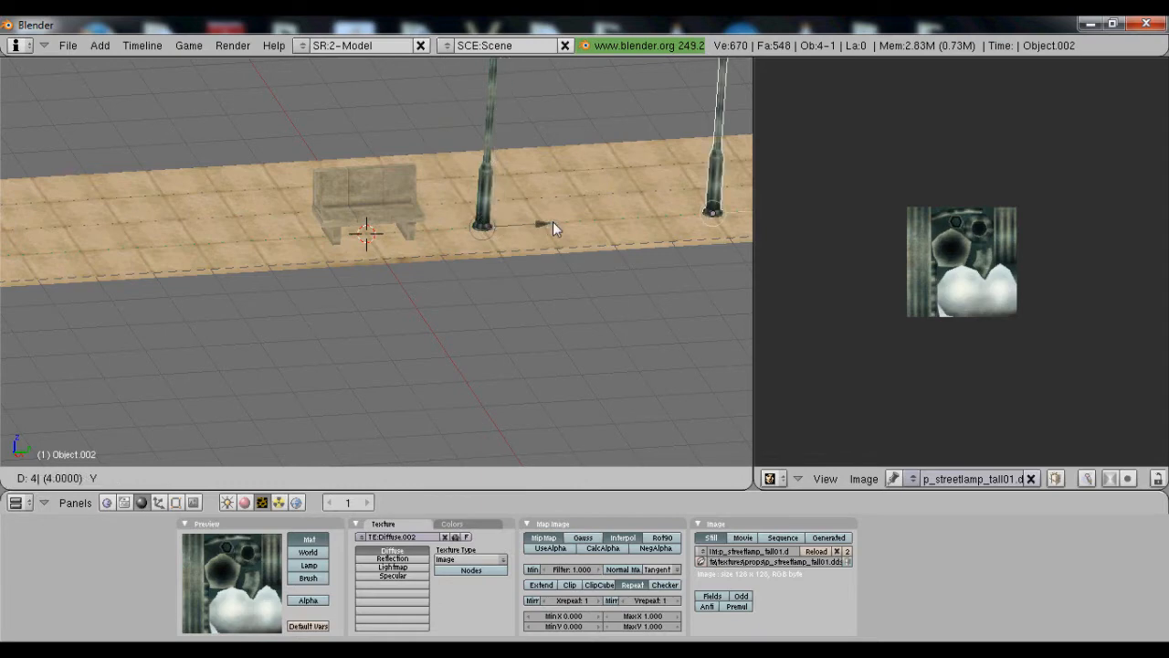
{"action": "type", "text": "-"}
{"action": "key", "text": "Return"}
Inspect the arrangement of the bench and both street lamps on the sidewalk from several angles
{"action": "scroll", "coordinate": [482, 238], "scroll_direction": "down", "scroll_amount": 5}
{"action": "middle_click_drag", "start_coordinate": [482, 237], "coordinate": [264, 294]}
{"action": "scroll", "coordinate": [355, 294], "scroll_direction": "up", "scroll_amount": 4}
{"action": "scroll", "coordinate": [262, 290], "scroll_direction": "down", "scroll_amount": 4}
{"action": "scroll", "coordinate": [260, 290], "scroll_direction": "down", "scroll_amount": 2}
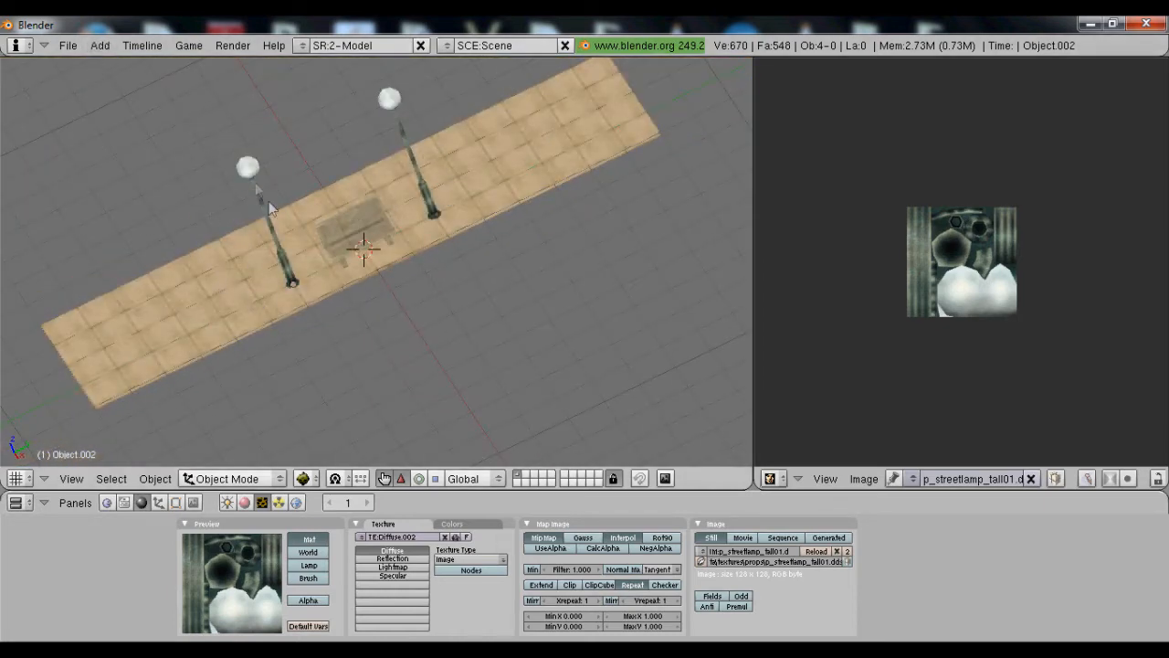
{"action": "right_click", "coordinate": [347, 247]}
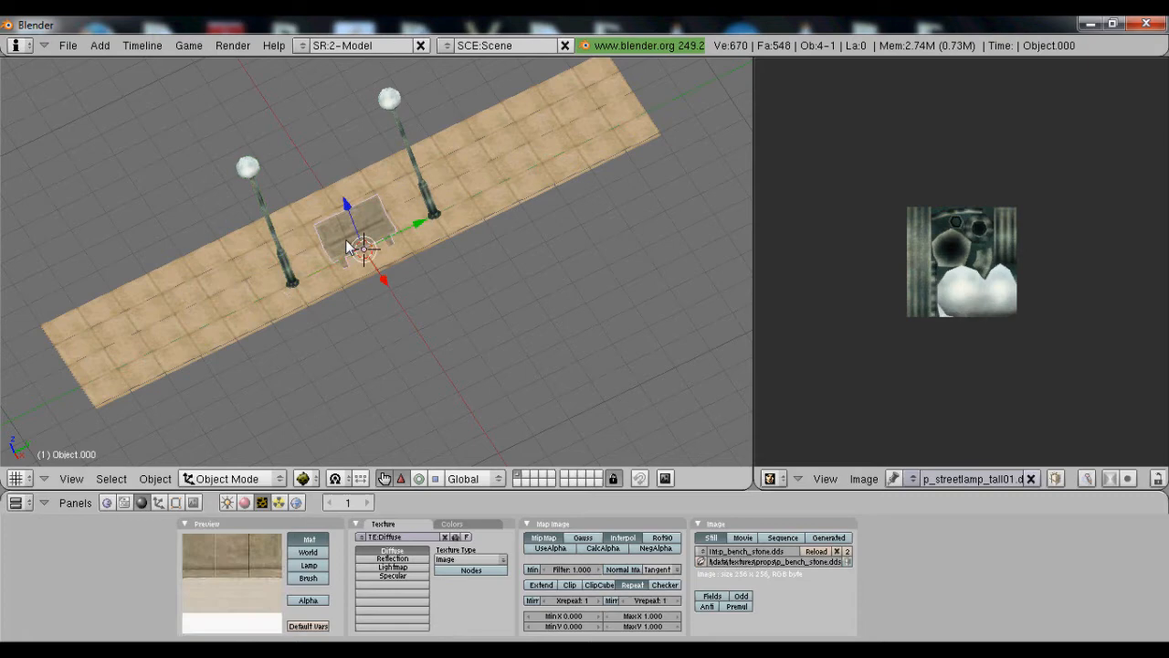
{"action": "right_click", "coordinate": [392, 115]}
{"action": "middle_click_drag", "start_coordinate": [342, 212], "coordinate": [454, 210]}
{"action": "scroll", "coordinate": [440, 238], "scroll_direction": "up", "scroll_amount": 5}
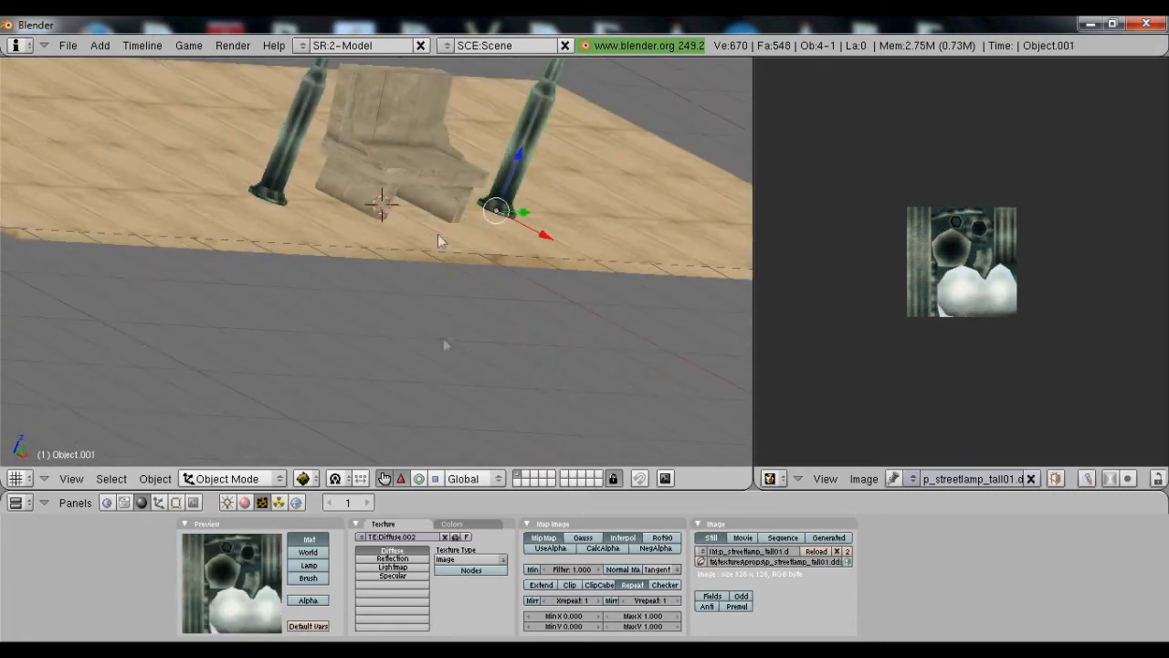
Bring back the Outliner in place of the UV/Image Editor and add an Empty to the scene
{"action": "left_click", "coordinate": [770, 479]}
{"action": "left_click", "coordinate": [816, 190]}
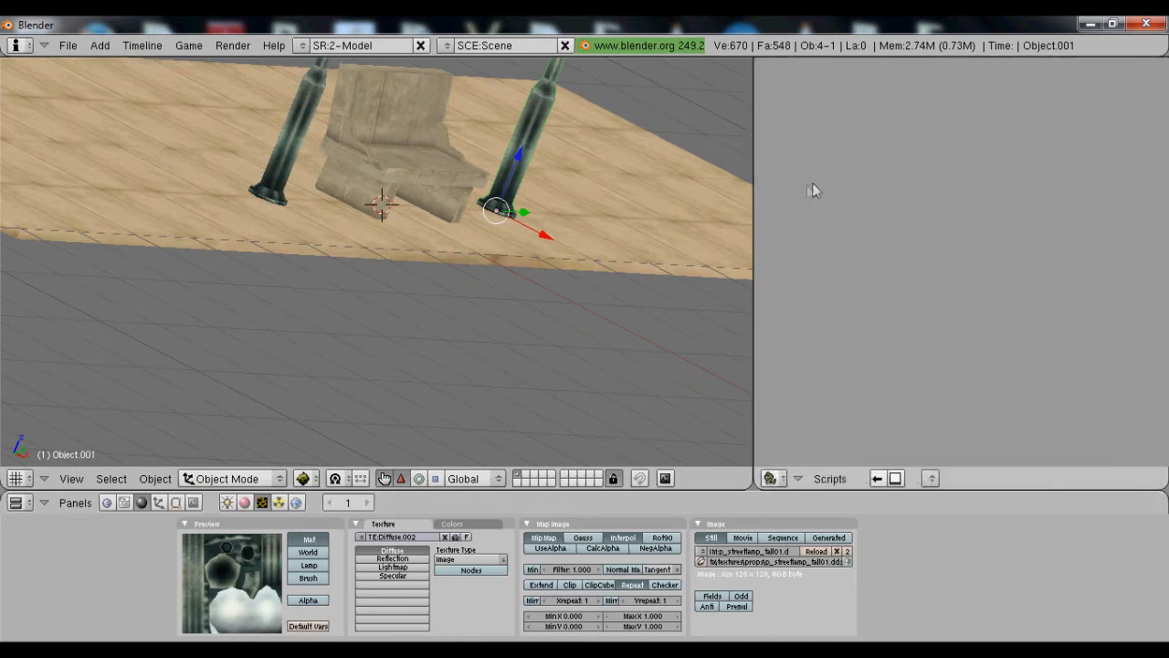
{"action": "left_click", "coordinate": [771, 479]}
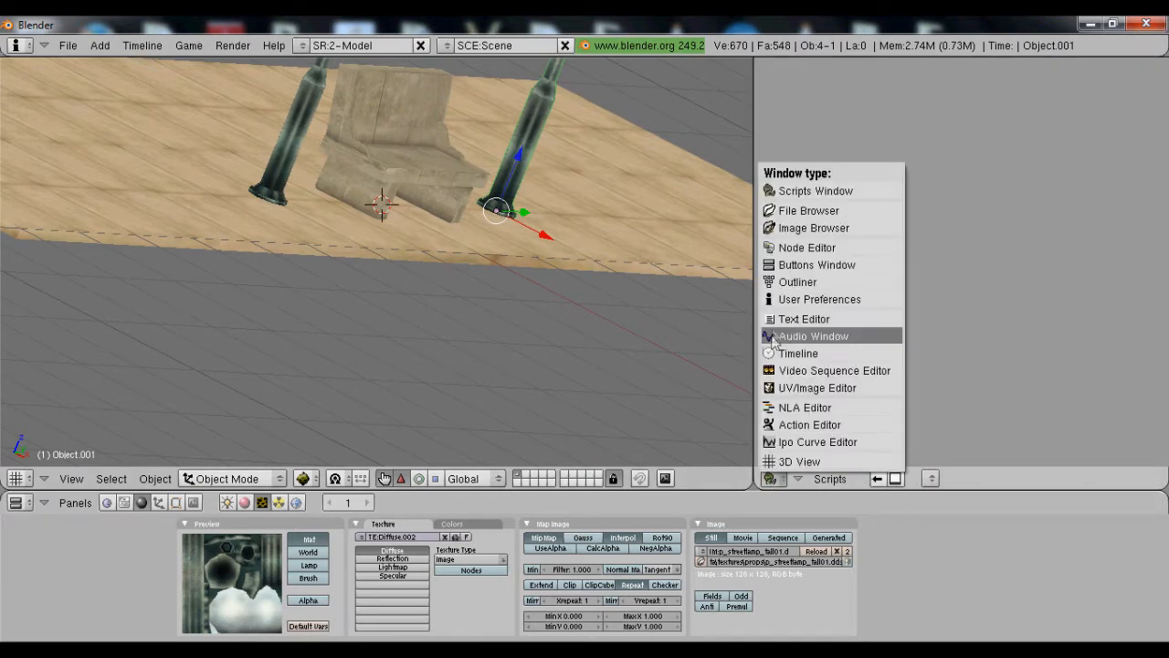
{"action": "left_click", "coordinate": [791, 283]}
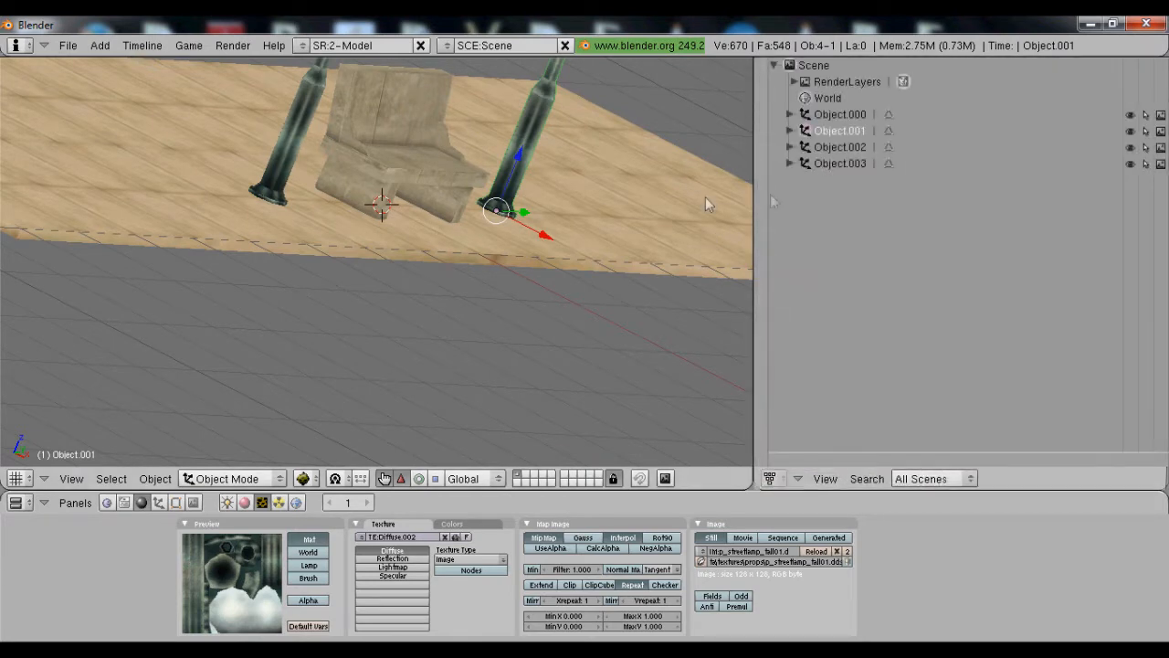
{"action": "left_click", "coordinate": [99, 46]}
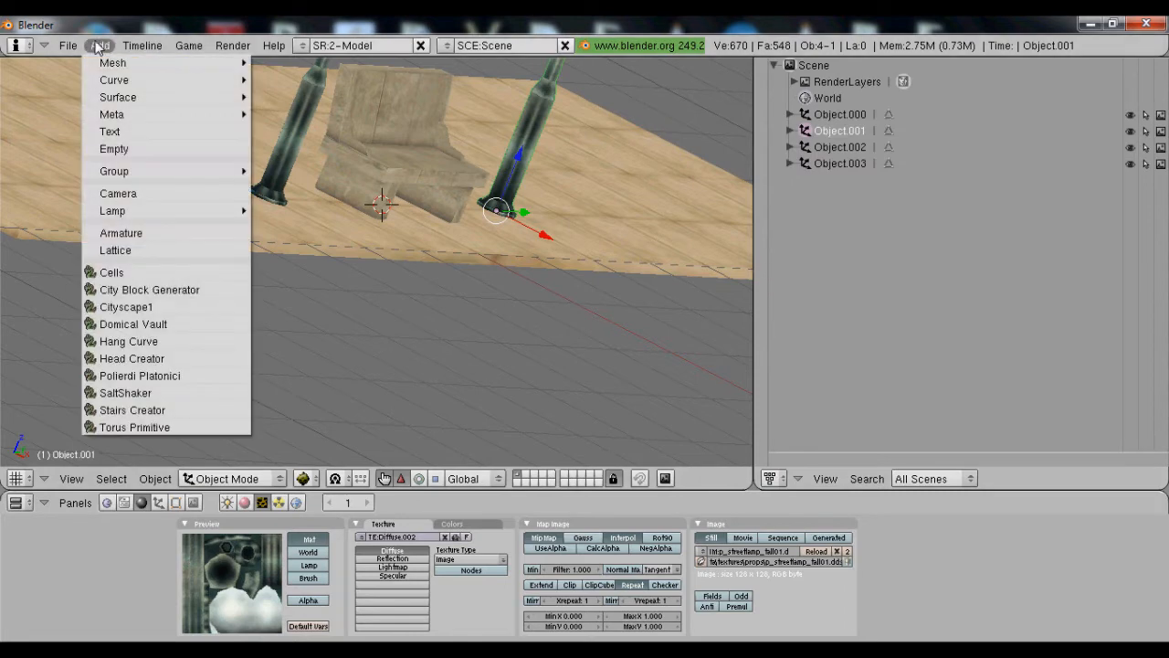
{"action": "left_click", "coordinate": [117, 149]}
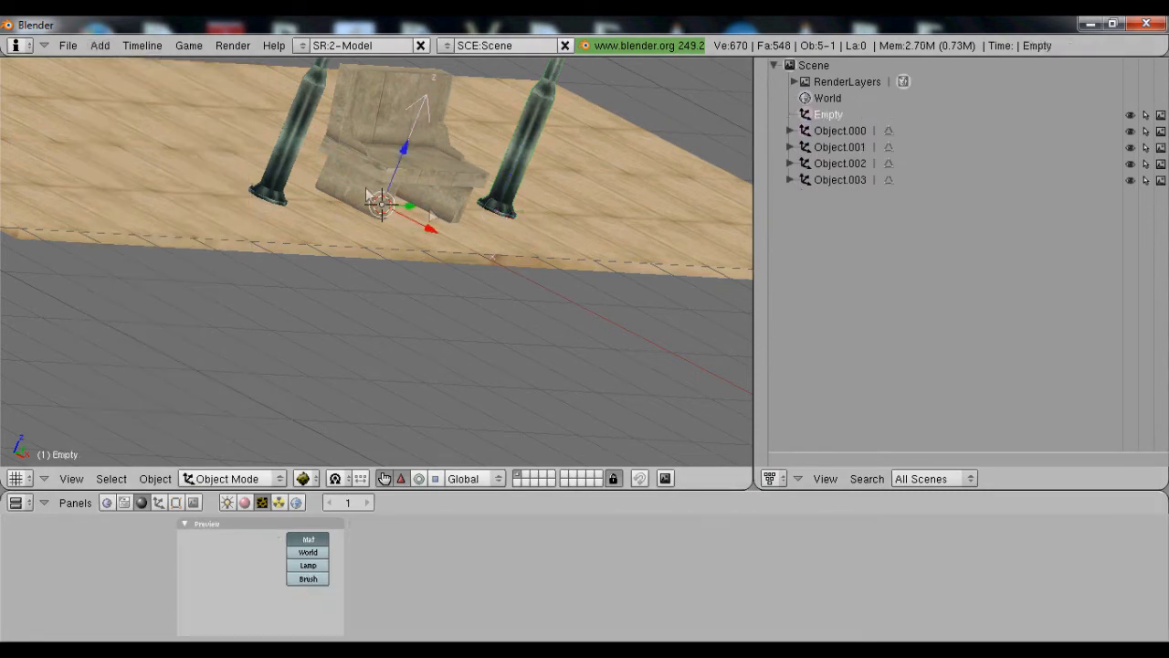
Rename the Empty to 00.00 and add it to the group 00.00
{"action": "middle_click_drag", "start_coordinate": [564, 247], "coordinate": [438, 282]}
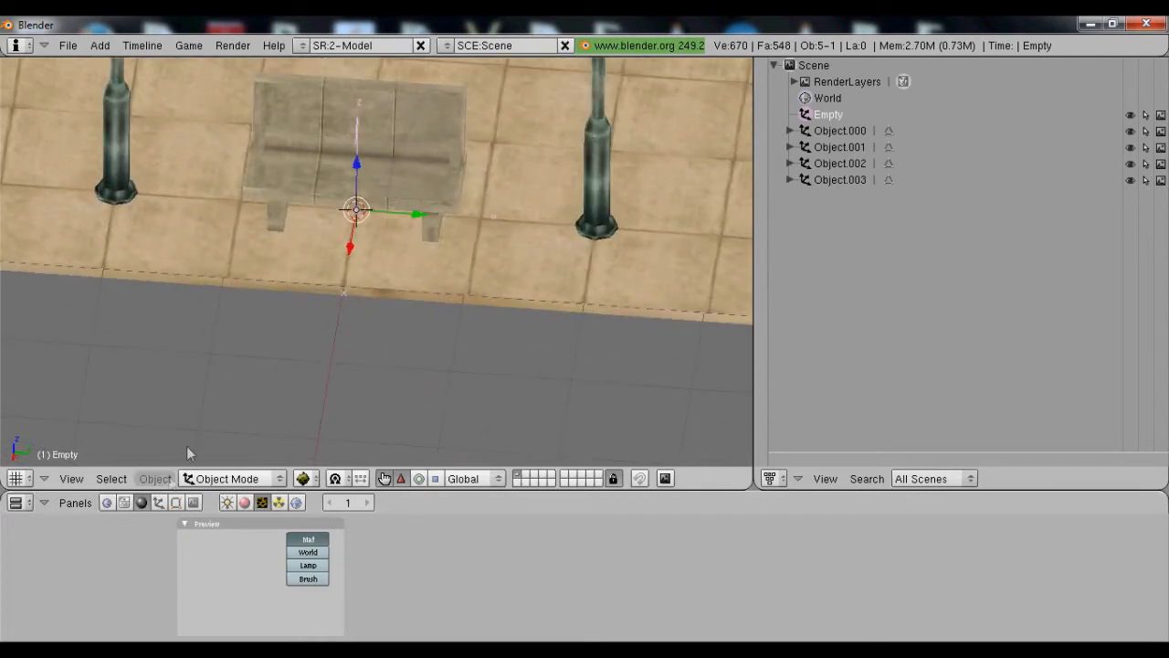
{"action": "left_click", "coordinate": [160, 508]}
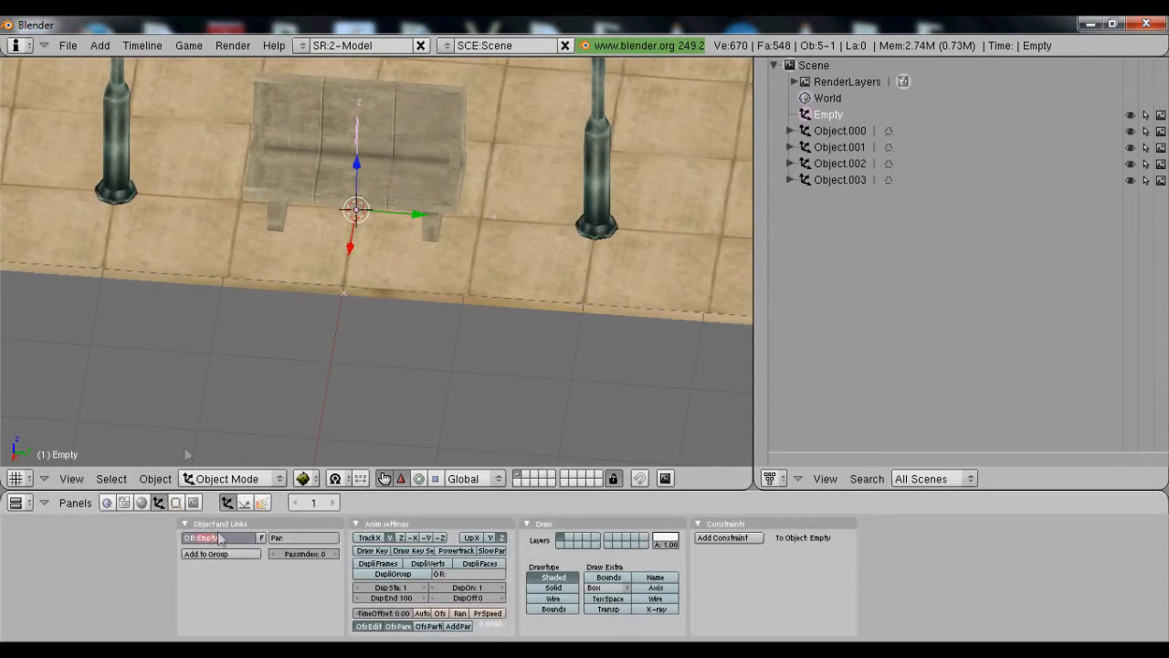
{"action": "type", "text": "00.00"}
{"action": "key", "text": "Return"}
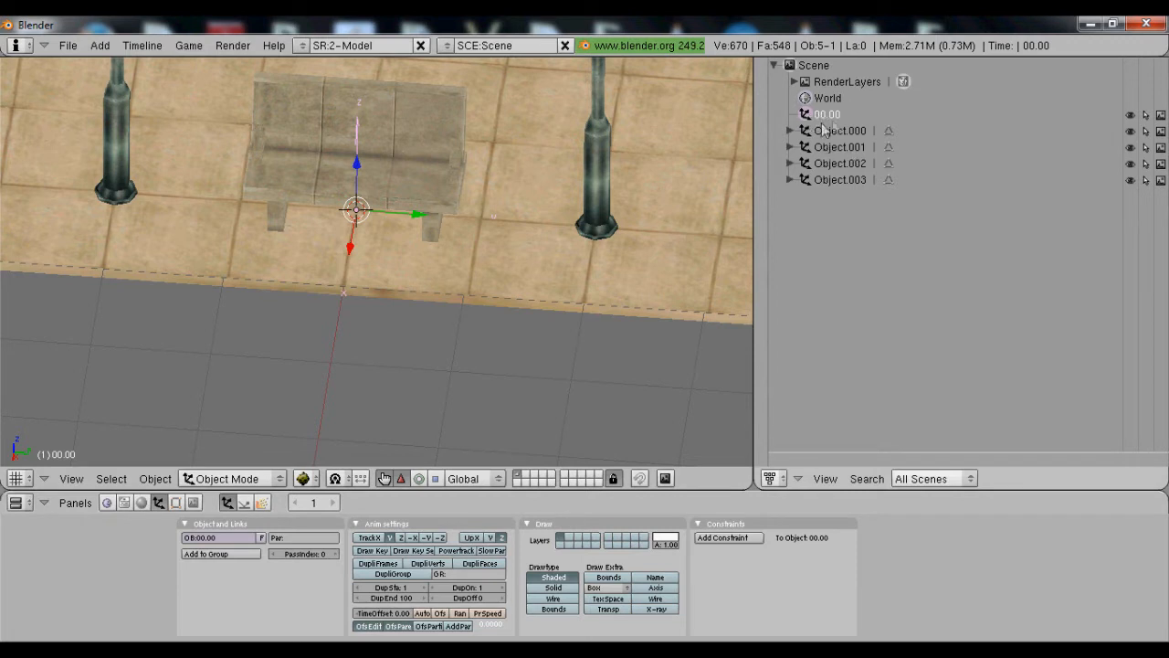
{"action": "left_click", "coordinate": [235, 551]}
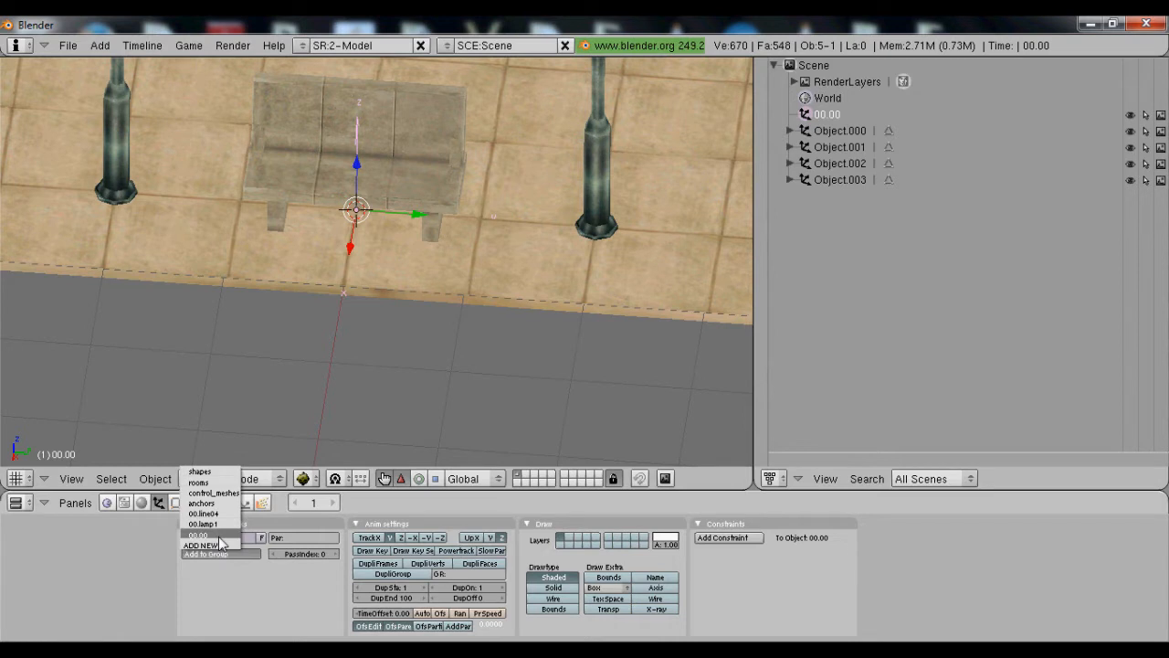
{"action": "left_click", "coordinate": [220, 545]}
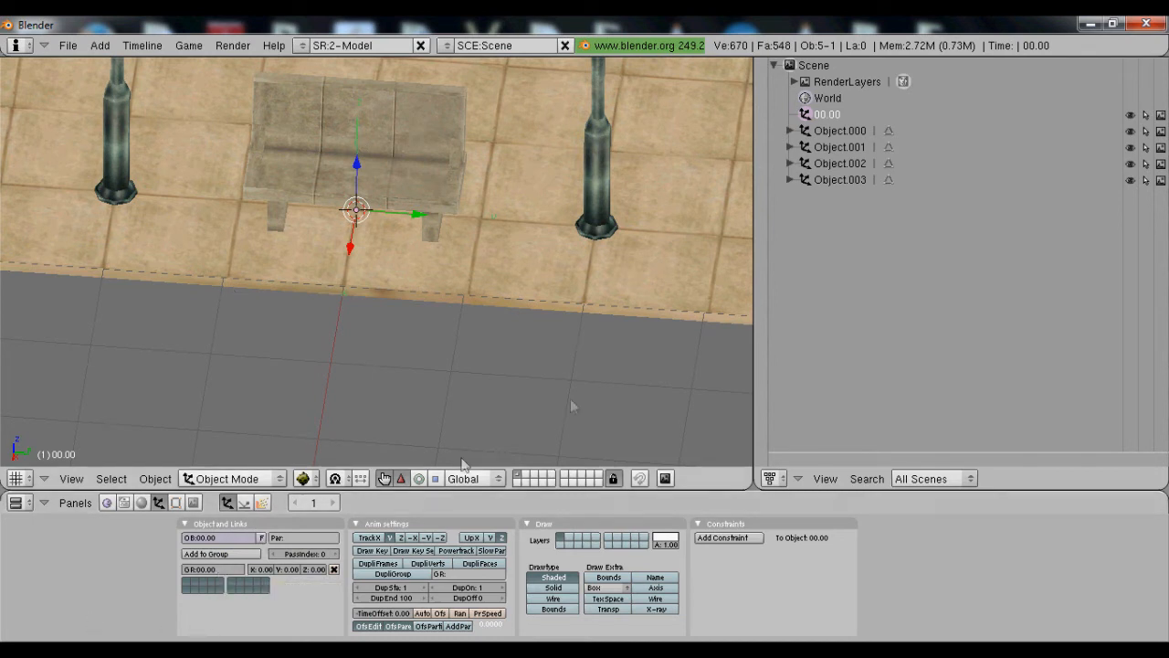
Add the bench to group 00.00, and reassign the first street lamp, Object.001, from group 00.lamp1 to 00.00
{"action": "left_click", "coordinate": [810, 132]}
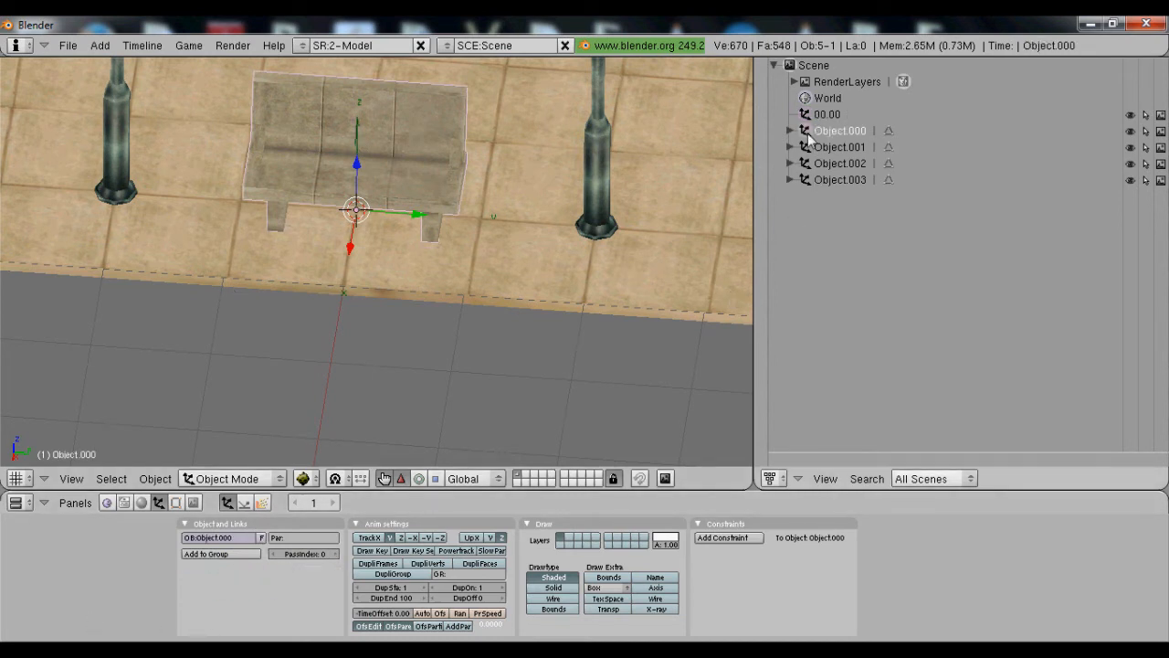
{"action": "left_click", "coordinate": [218, 554]}
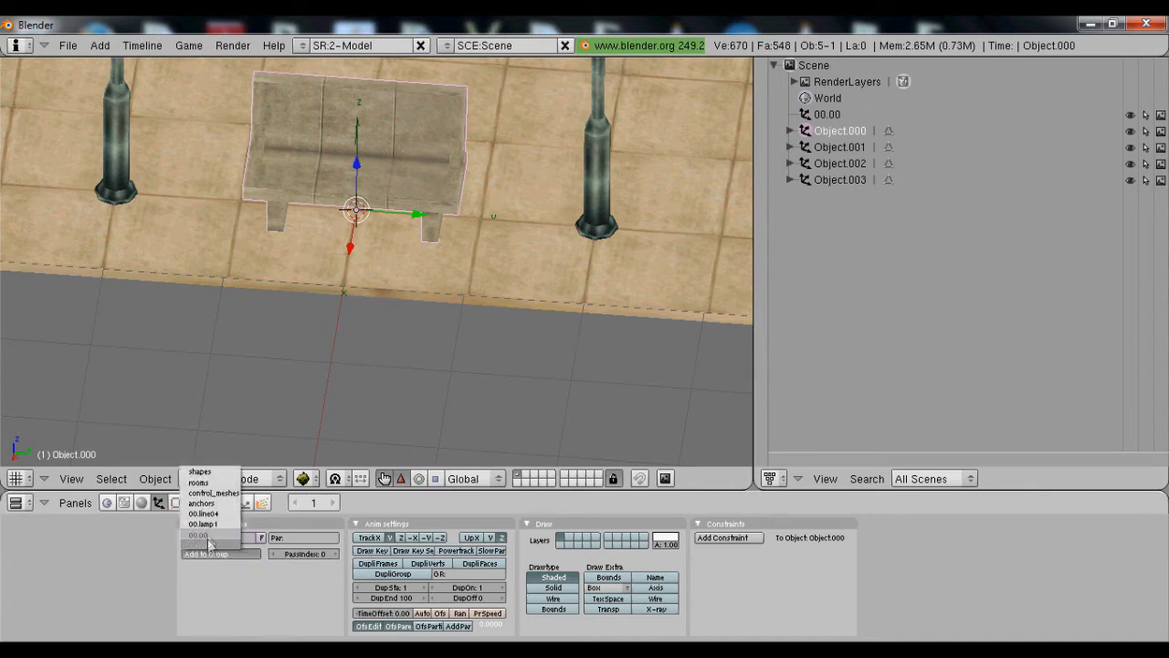
{"action": "left_click", "coordinate": [220, 548]}
{"action": "left_click", "coordinate": [827, 147]}
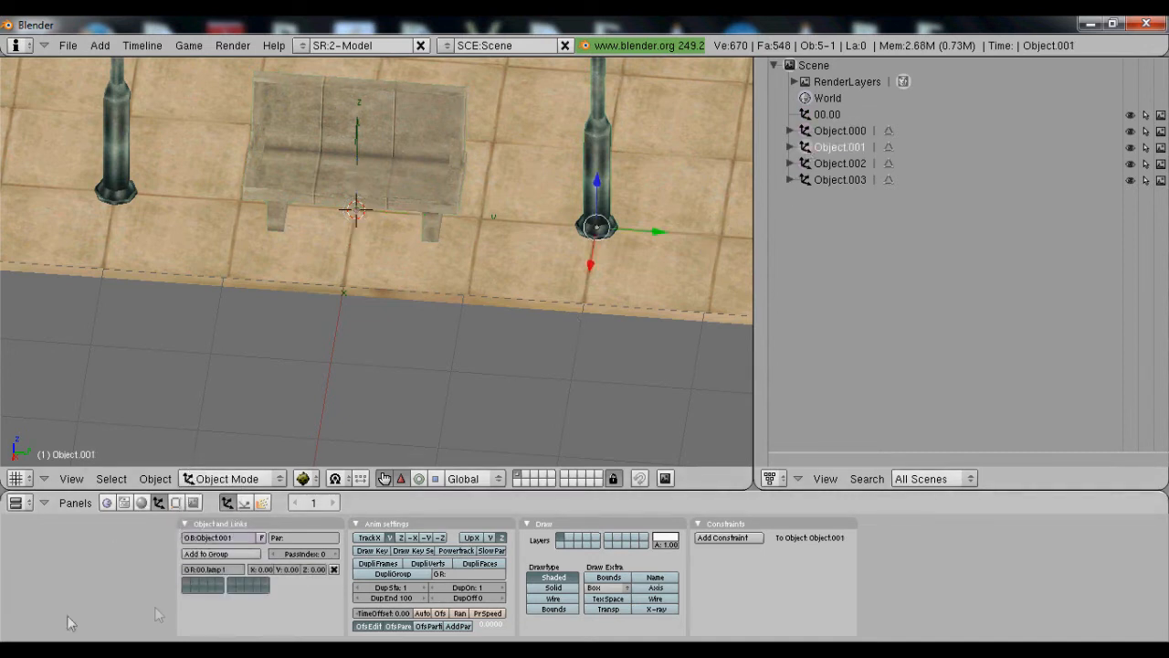
{"action": "left_click", "coordinate": [334, 569]}
{"action": "left_click", "coordinate": [220, 553]}
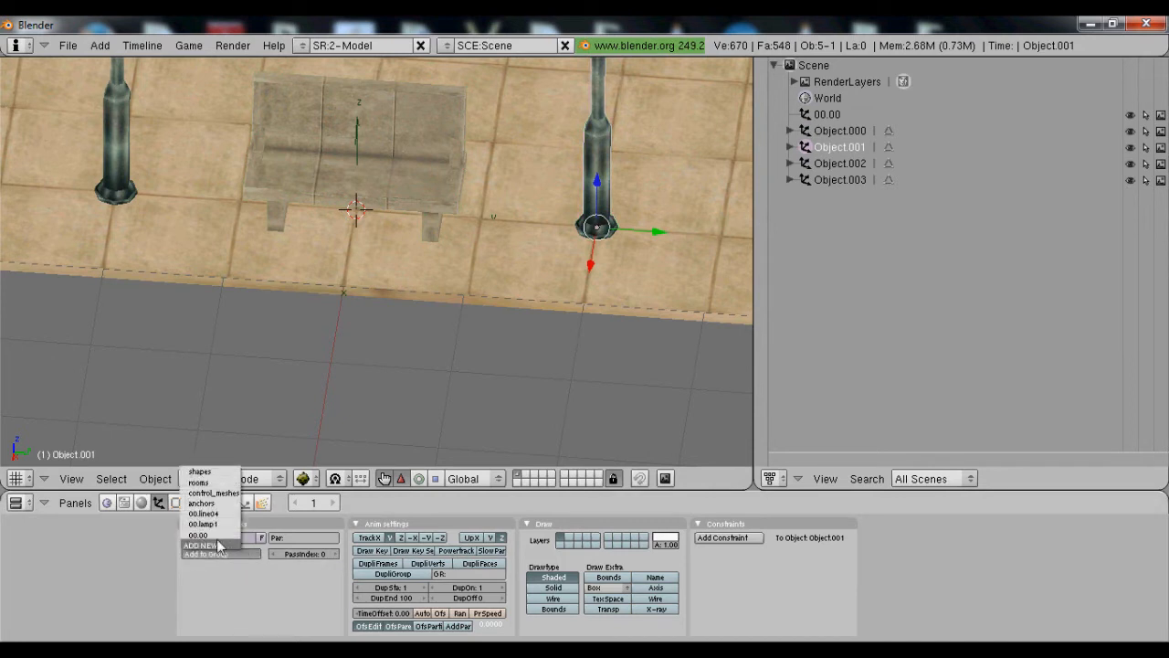
{"action": "left_click", "coordinate": [199, 534]}
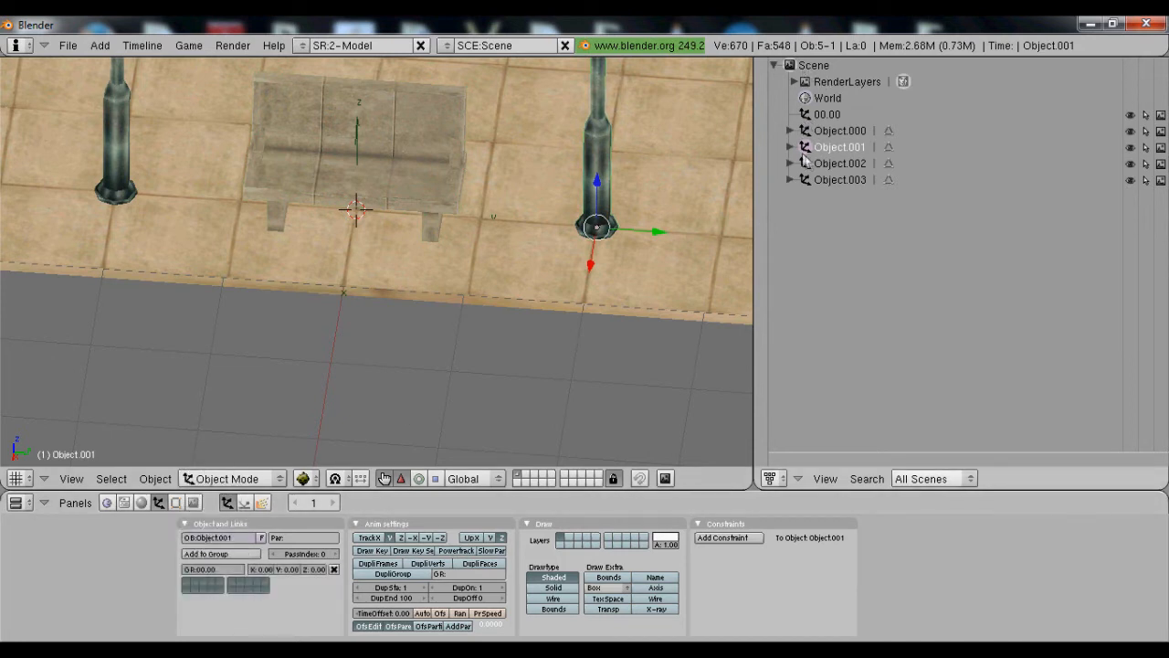
Add the second street lamp, Object.002, and the sidewalk, Object.003, to group 00.00
{"action": "left_click", "coordinate": [806, 162]}
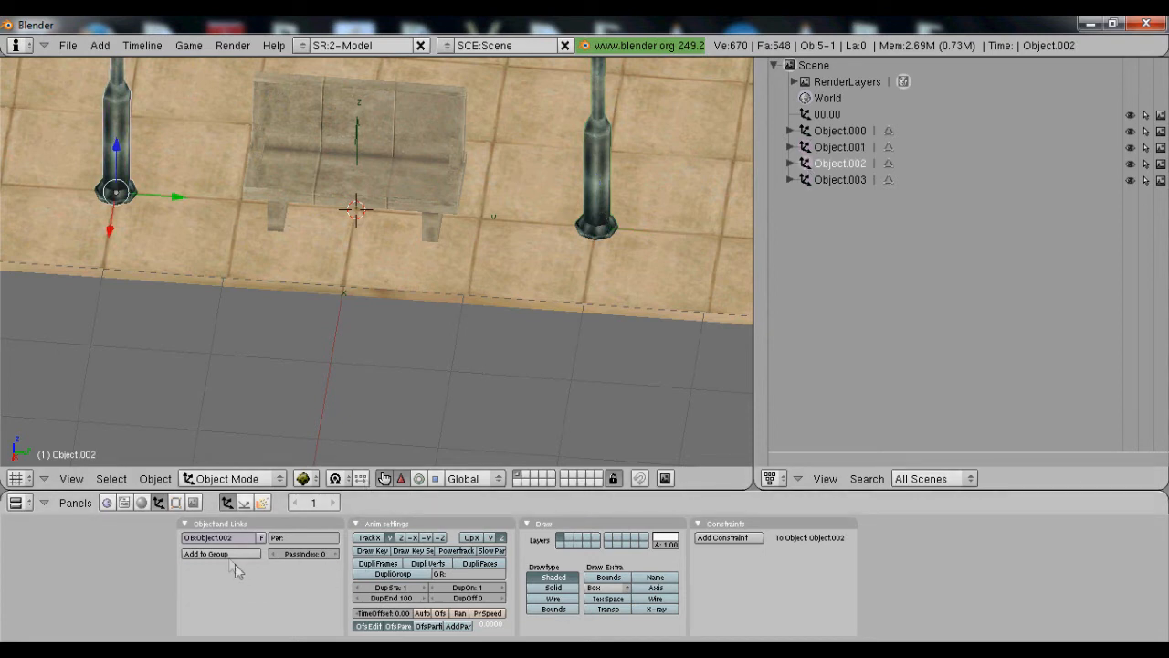
{"action": "left_click", "coordinate": [234, 557]}
{"action": "left_click", "coordinate": [212, 534]}
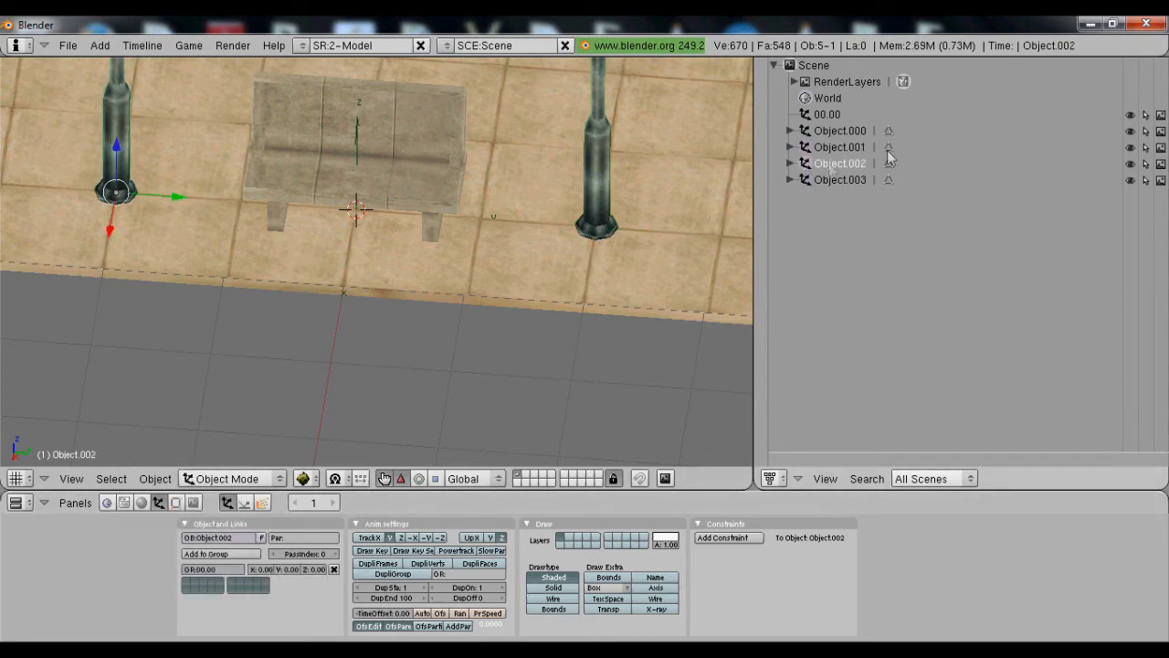
{"action": "left_click", "coordinate": [802, 179]}
{"action": "left_click", "coordinate": [219, 553]}
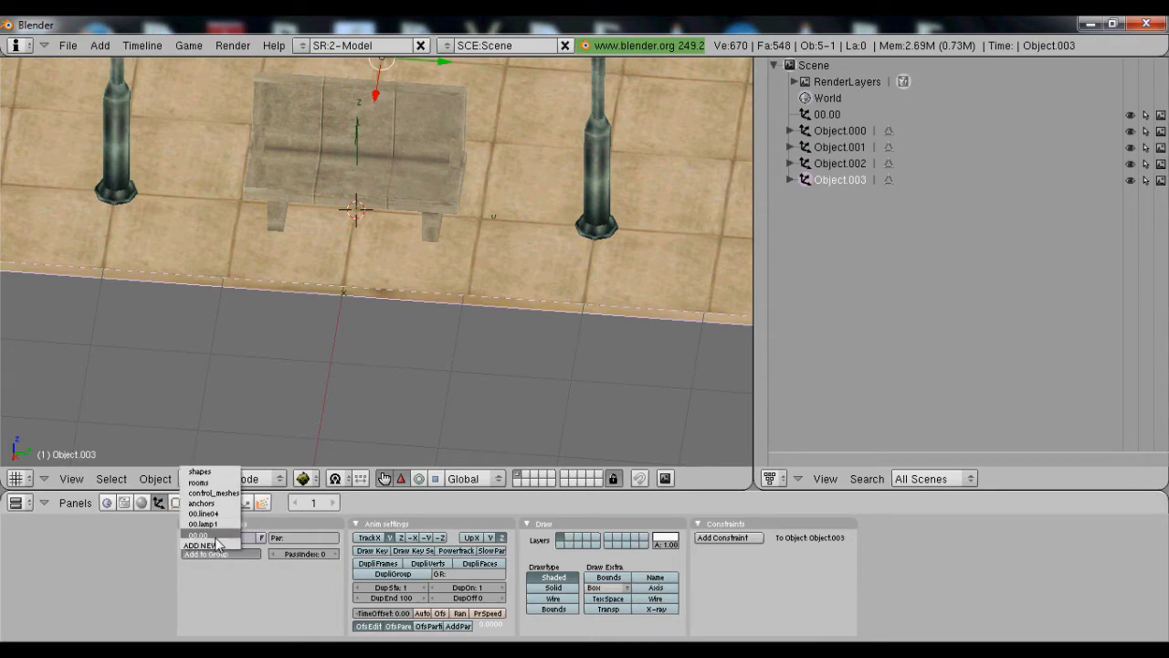
{"action": "left_click", "coordinate": [215, 536]}
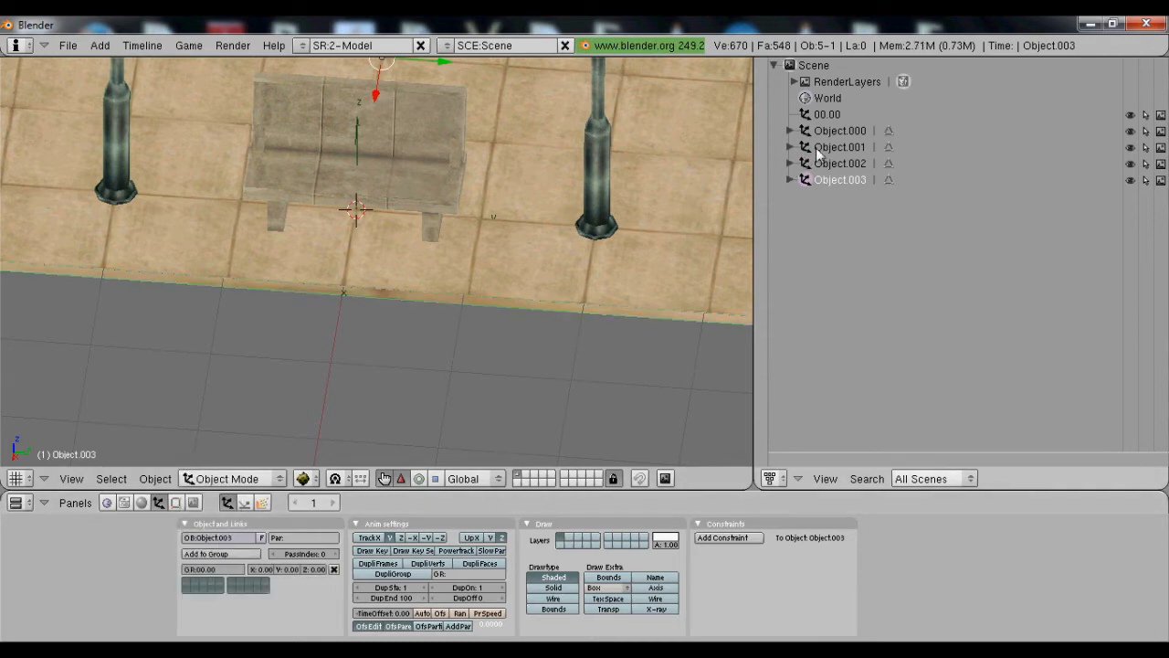
Check the group assignment of both street lamps and the bench by selecting each in turn
{"action": "scroll", "coordinate": [410, 235], "scroll_direction": "down", "scroll_amount": 4}
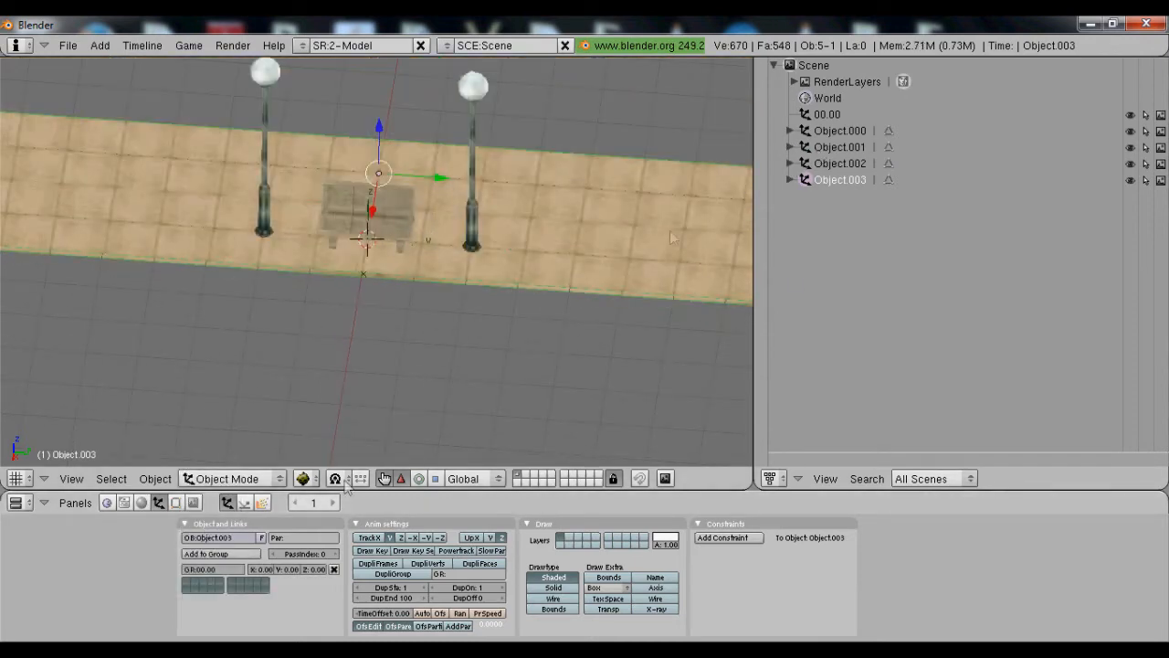
{"action": "left_click", "coordinate": [804, 162]}
{"action": "left_click", "coordinate": [805, 146]}
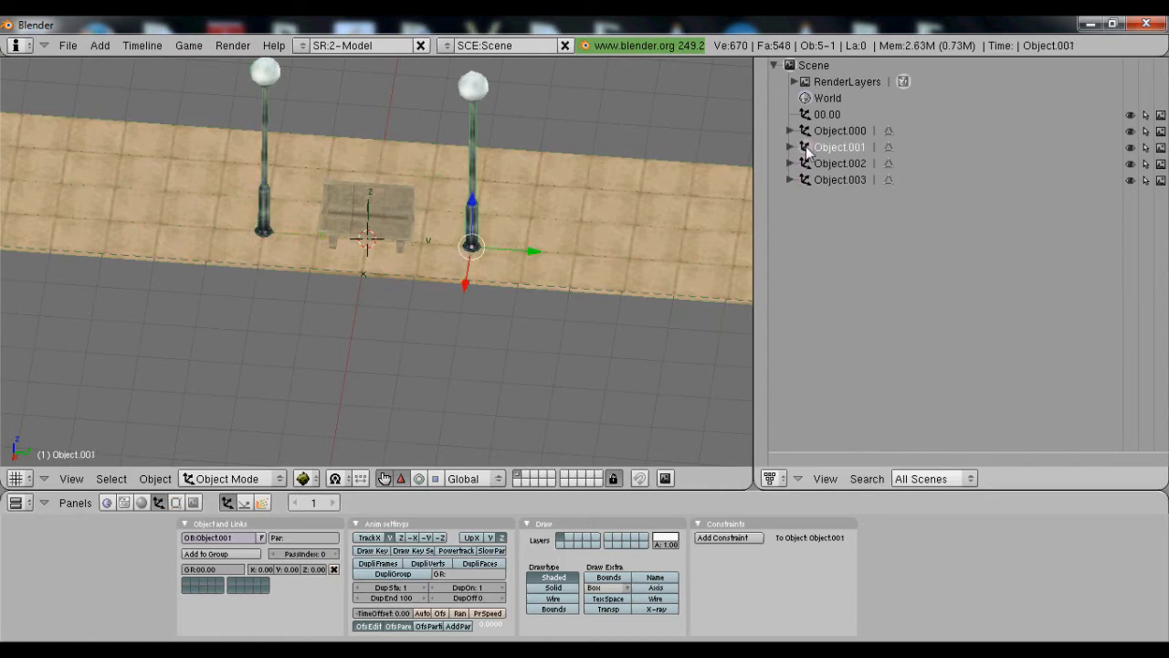
{"action": "left_click", "coordinate": [807, 131]}
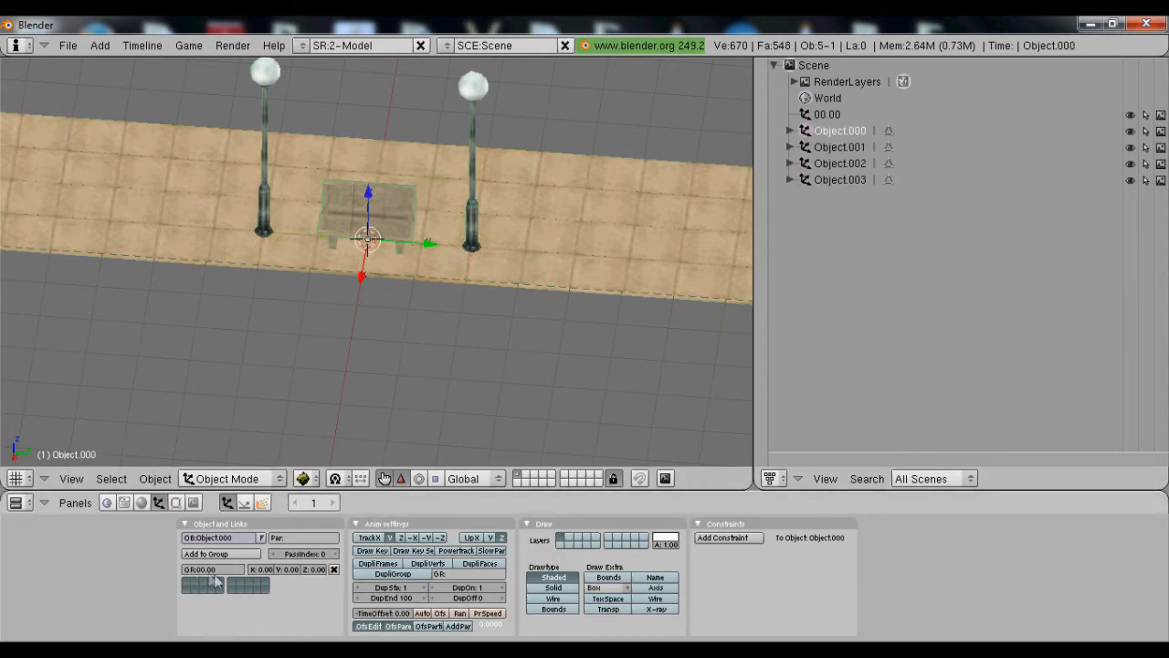
{"action": "middle_click_drag", "start_coordinate": [235, 268], "coordinate": [531, 253]}
{"action": "scroll", "coordinate": [531, 253], "scroll_direction": "up", "scroll_amount": 4}
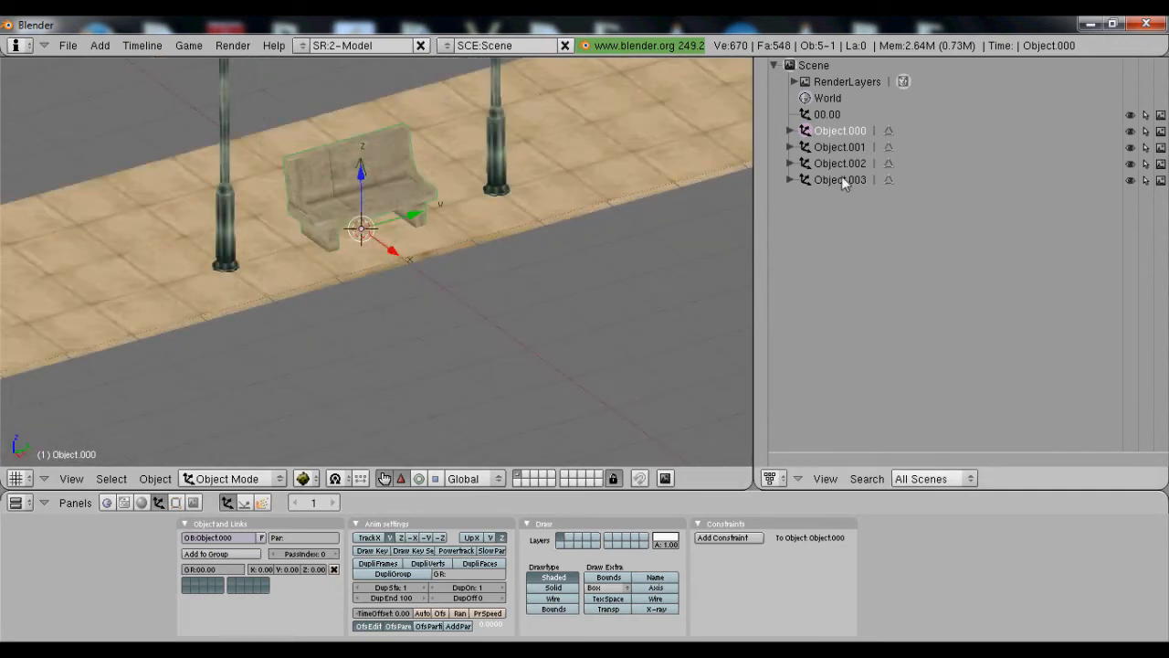
Parent the sidewalk, the bench and both street lamps to the Empty 00.00
{"action": "left_click", "coordinate": [806, 178]}
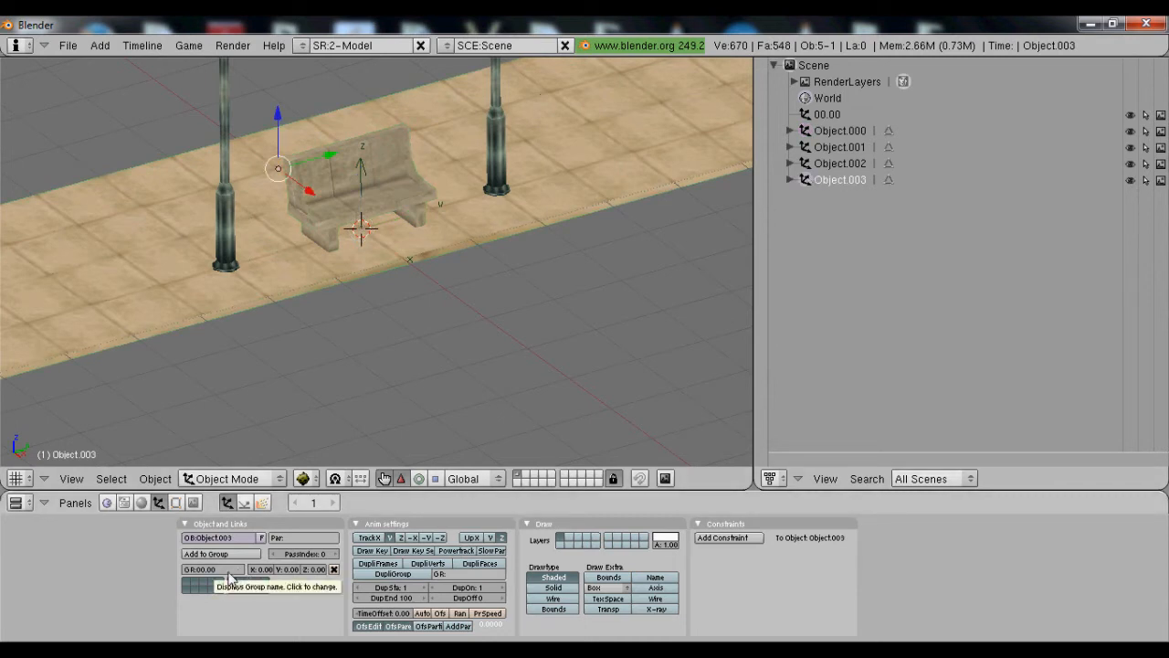
{"action": "scroll", "coordinate": [622, 200], "scroll_direction": "down", "scroll_amount": 1}
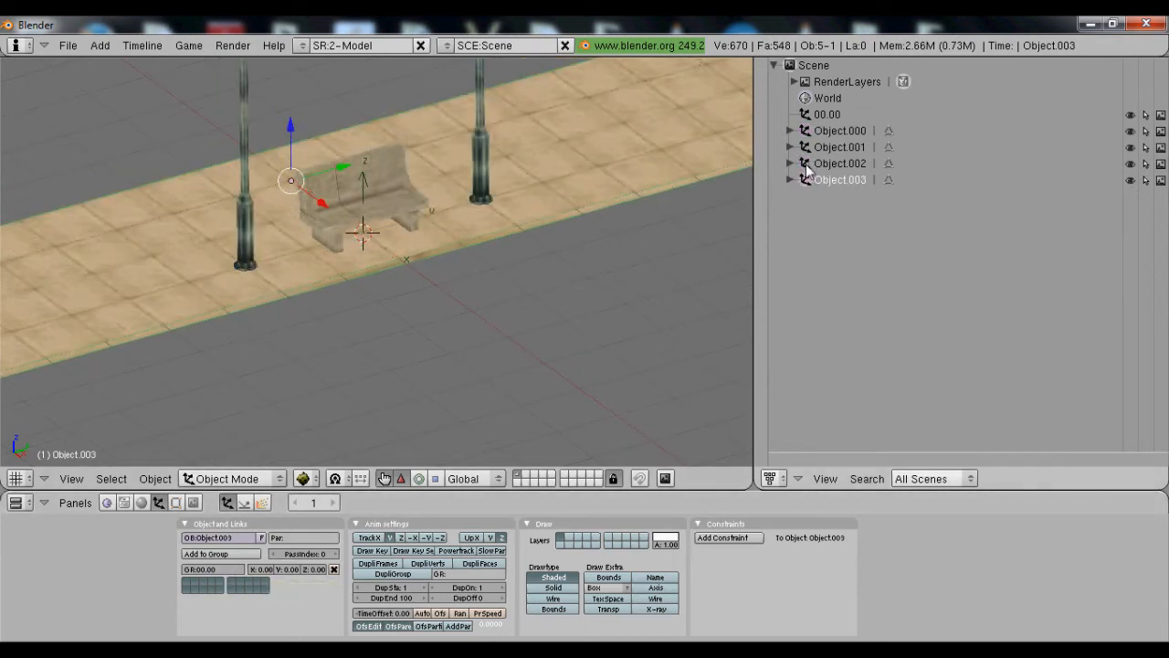
{"action": "left_click", "coordinate": [806, 135]}
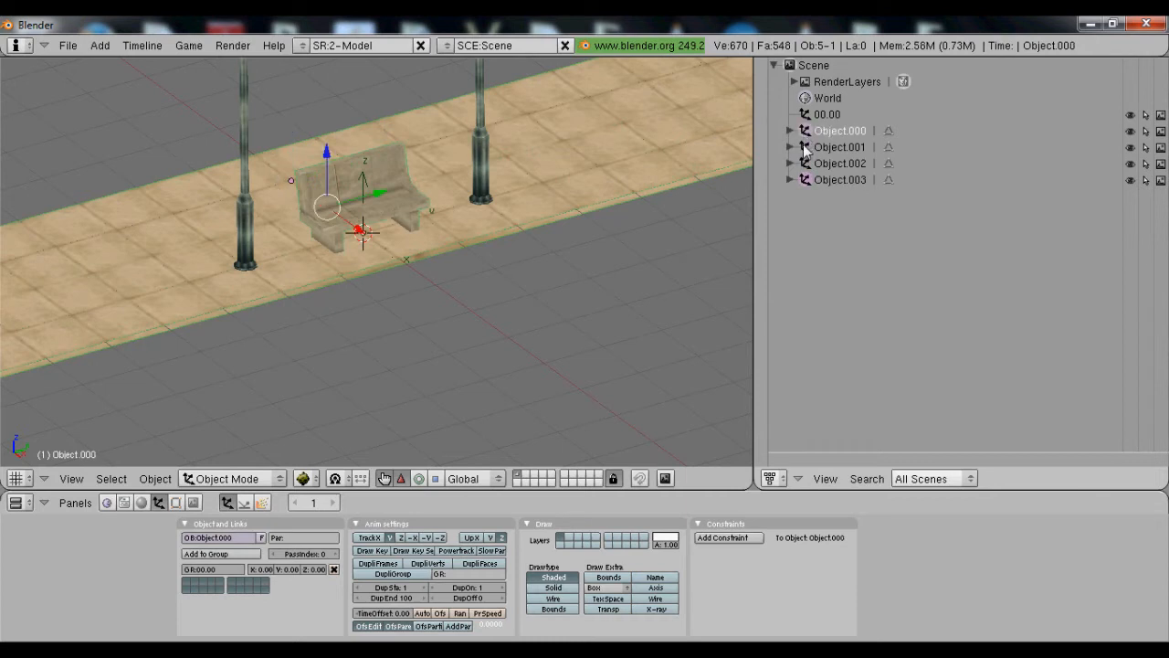
{"action": "left_click", "coordinate": [804, 149], "text": "shift"}
{"action": "left_click", "coordinate": [804, 165], "text": "shift"}
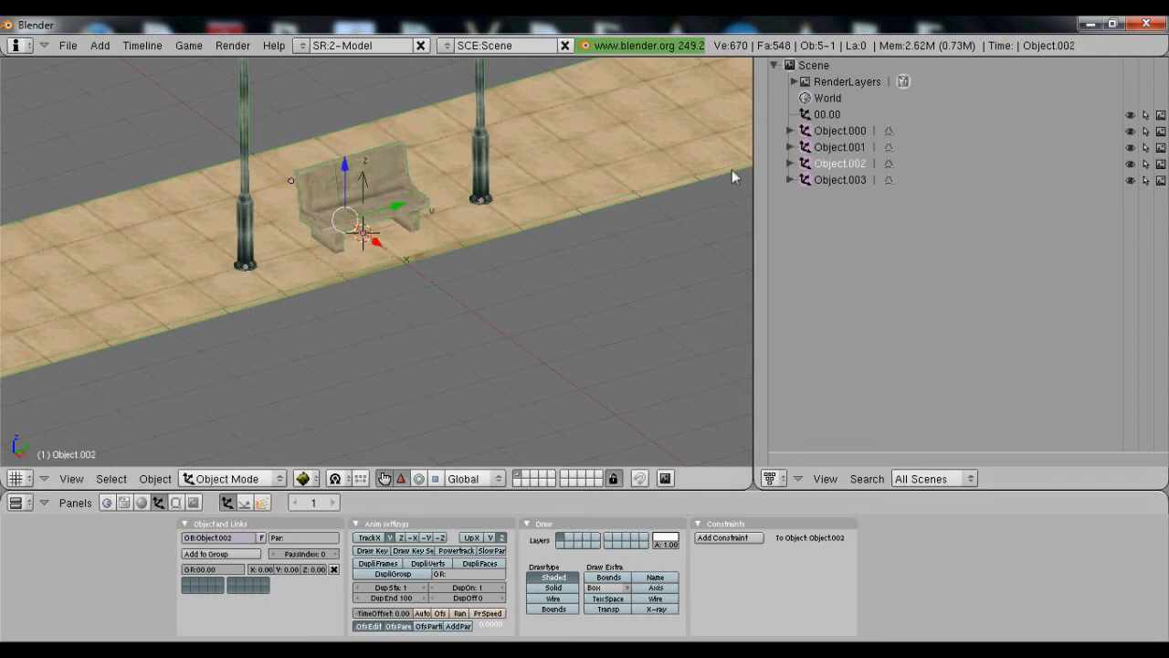
{"action": "left_click", "coordinate": [807, 116]}
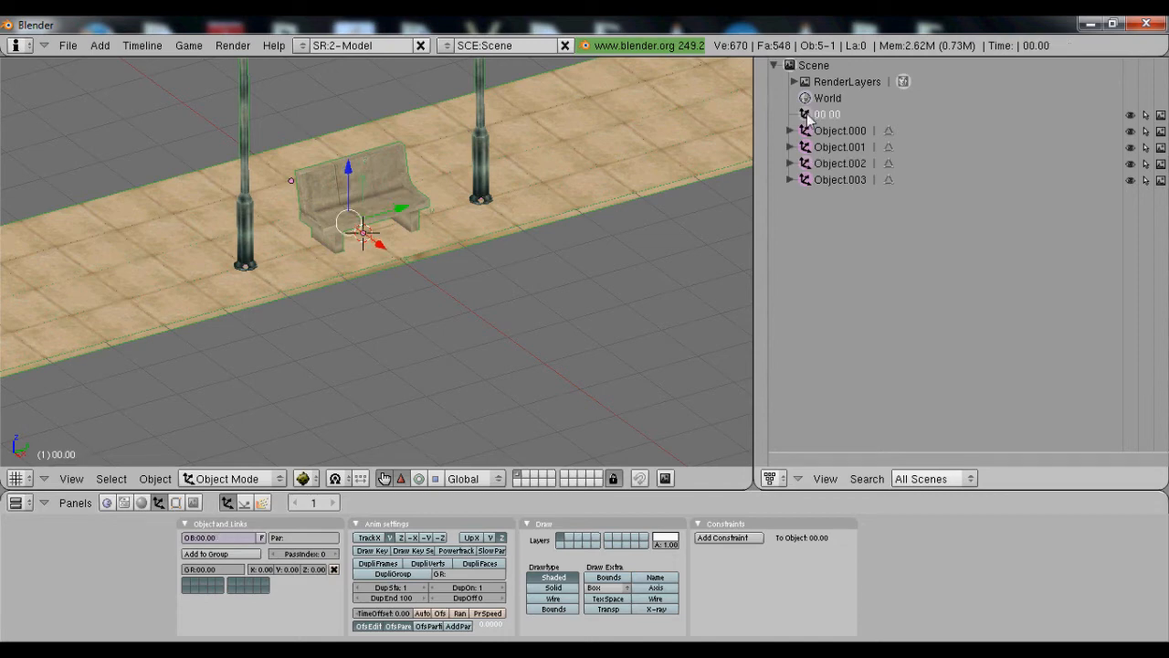
{"action": "scroll", "coordinate": [526, 214], "scroll_direction": "down", "scroll_amount": 3}
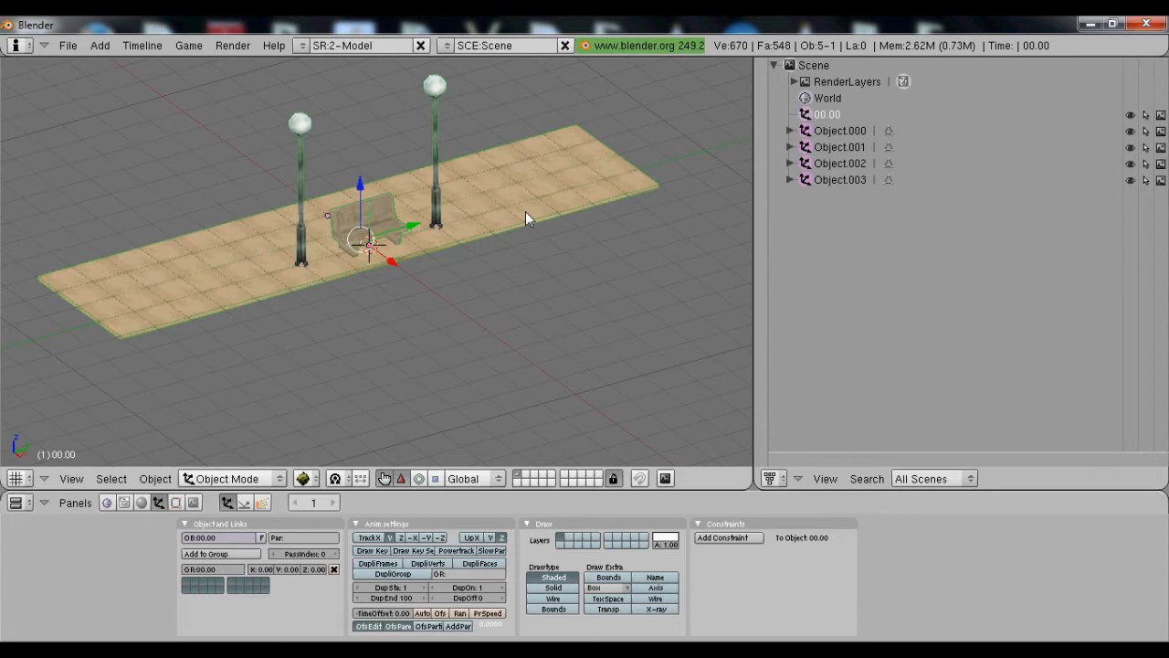
{"action": "key", "text": "ctrl+p"}
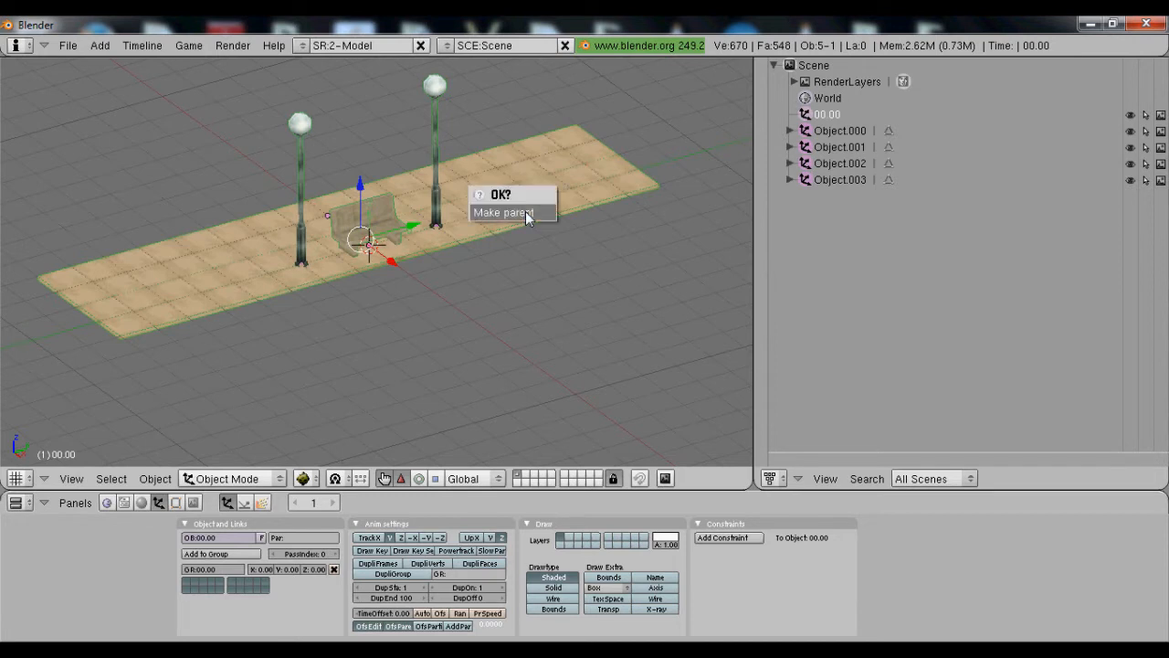
{"action": "left_click", "coordinate": [525, 211]}
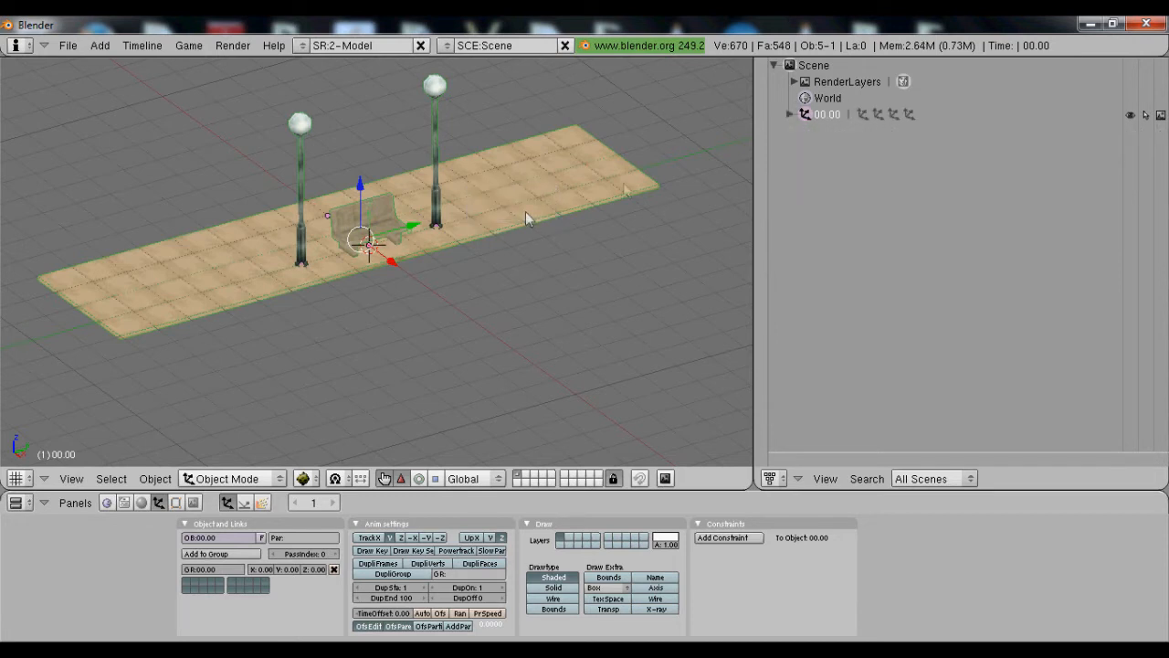
Expand 00.00 in the Outliner and examine the parent and group of each child object and of the Empty
{"action": "left_click", "coordinate": [791, 114]}
{"action": "left_click", "coordinate": [831, 131]}
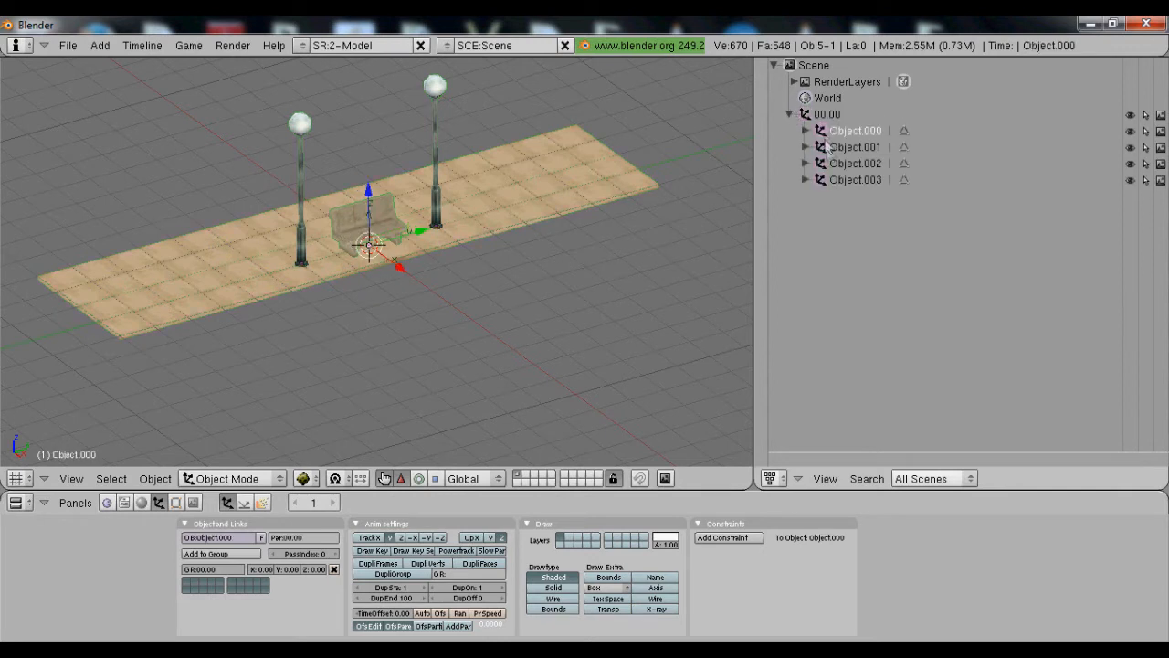
{"action": "left_click", "coordinate": [831, 147]}
{"action": "left_click", "coordinate": [831, 164]}
{"action": "left_click", "coordinate": [826, 180]}
{"action": "left_click", "coordinate": [815, 128]}
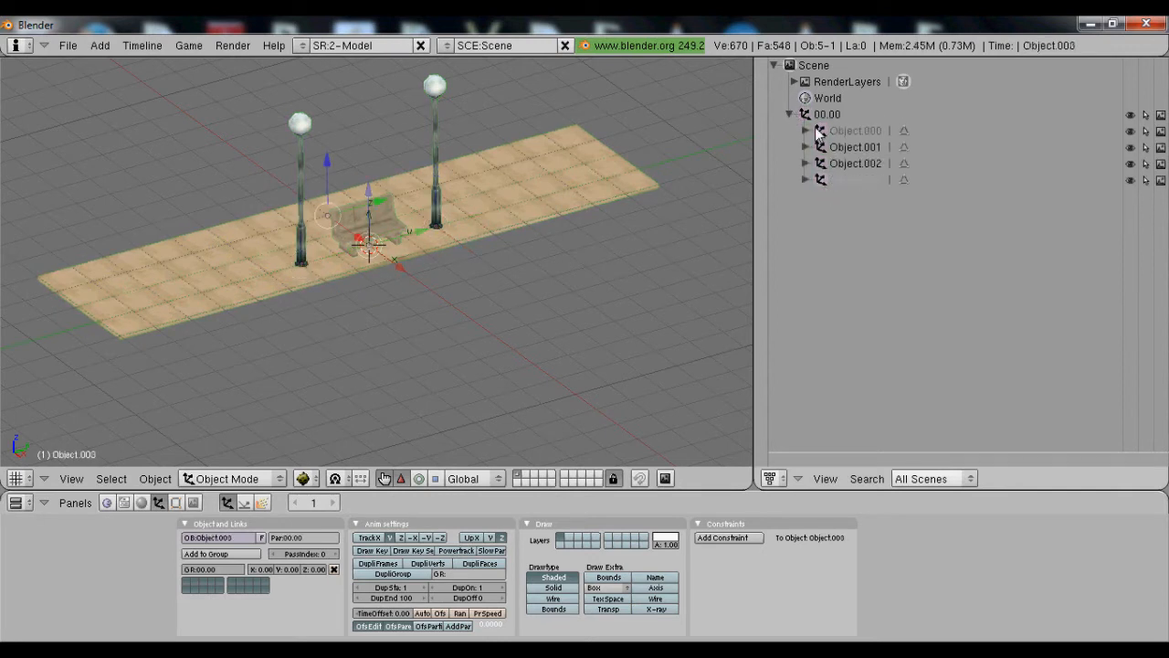
{"action": "left_click", "coordinate": [804, 115]}
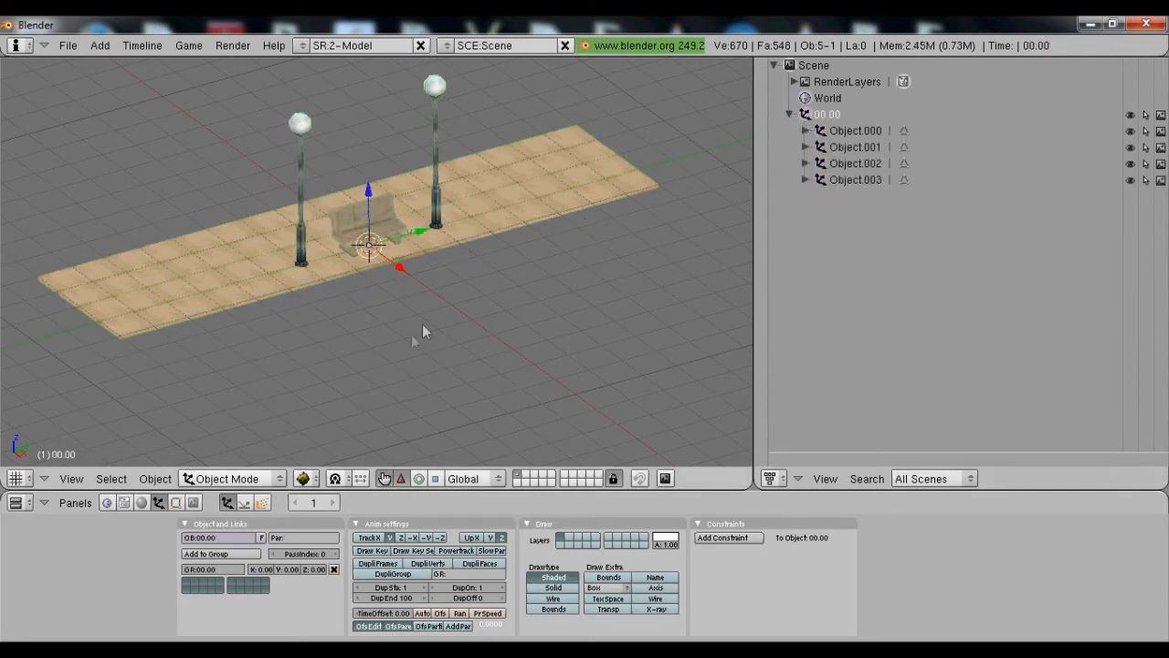
{"action": "scroll", "coordinate": [413, 339], "scroll_direction": "up", "scroll_amount": 5}
{"action": "scroll", "coordinate": [418, 338], "scroll_direction": "up", "scroll_amount": 5}
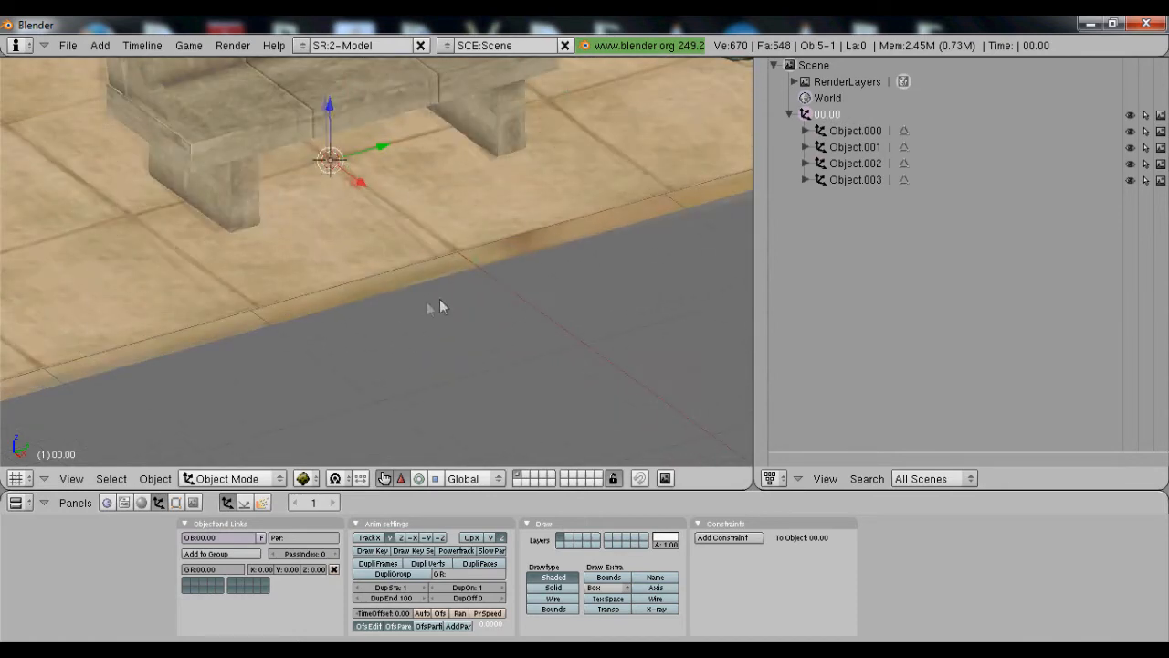
{"action": "left_click", "coordinate": [825, 132]}
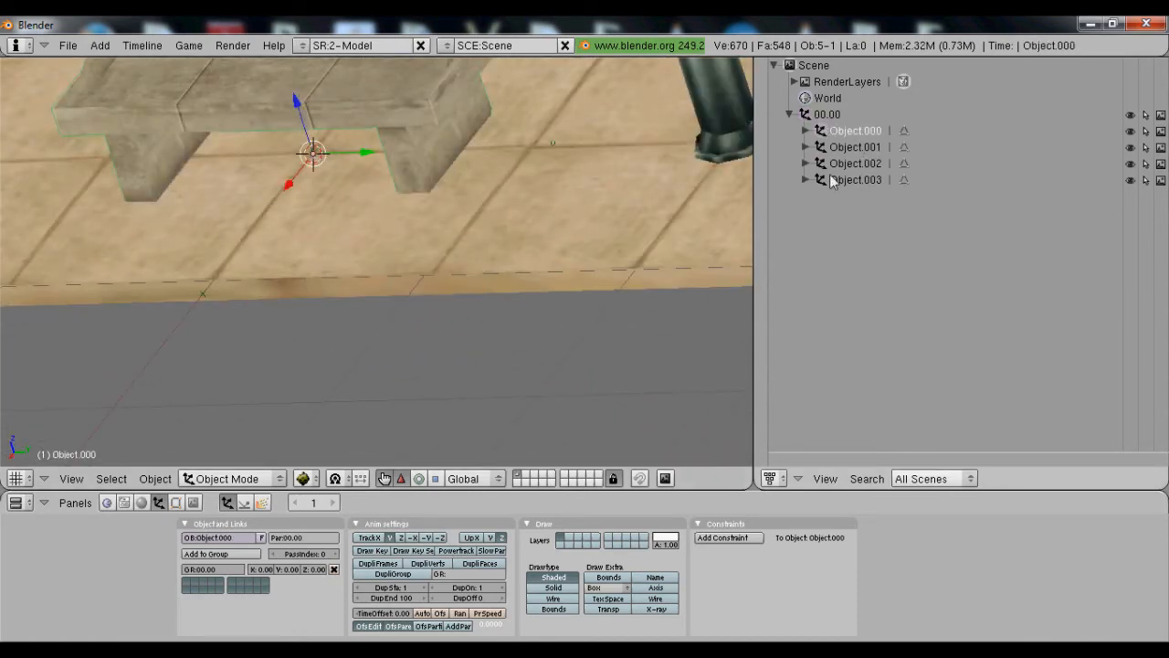
{"action": "left_click", "coordinate": [833, 180]}
{"action": "left_click", "coordinate": [828, 164]}
{"action": "left_click", "coordinate": [826, 148]}
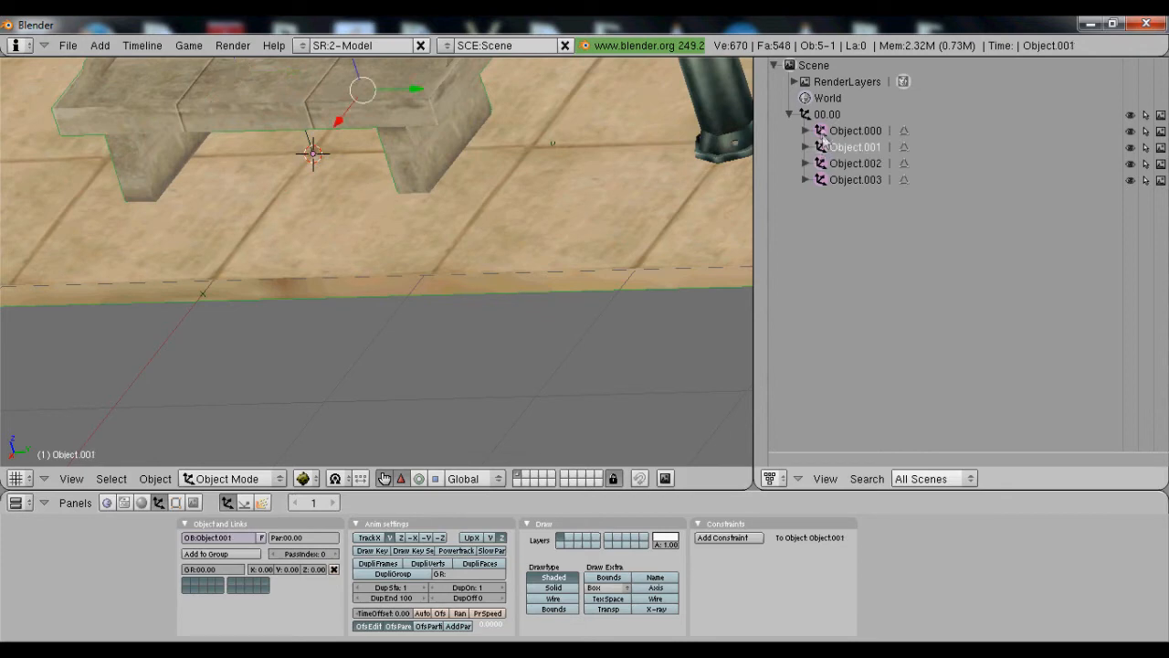
{"action": "left_click", "coordinate": [813, 116]}
Deselect all objects in the scene, leaving the whole set dressing in view
{"action": "scroll", "coordinate": [525, 259], "scroll_direction": "down", "scroll_amount": 3}
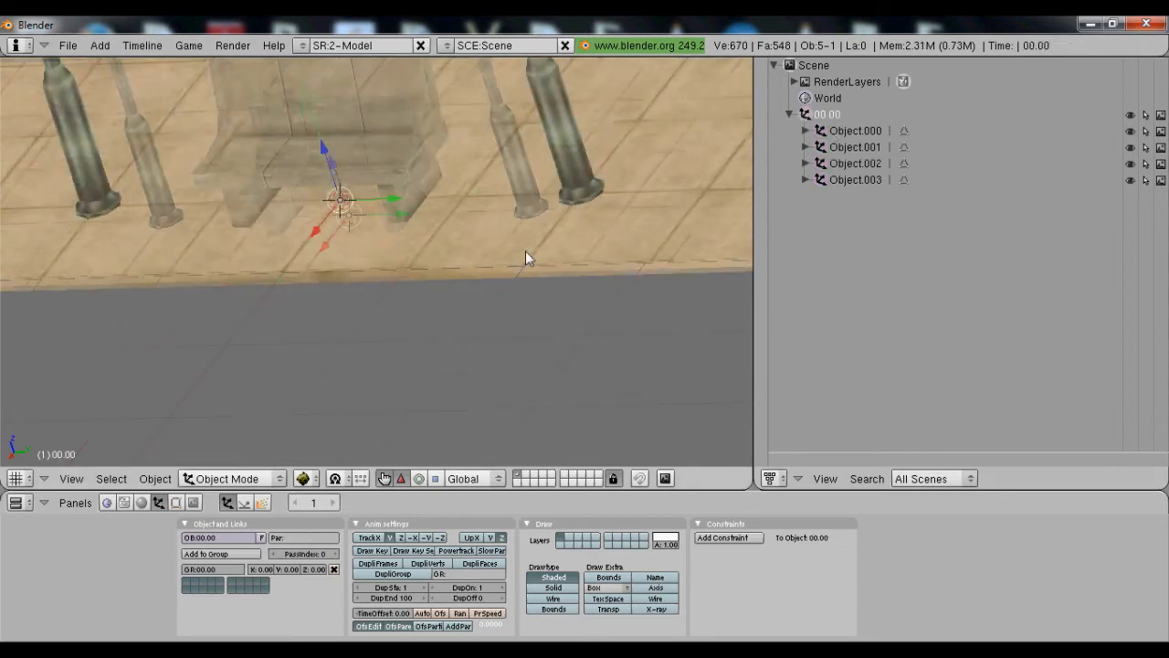
{"action": "scroll", "coordinate": [475, 258], "scroll_direction": "down", "scroll_amount": 5}
{"action": "key", "text": "a"}
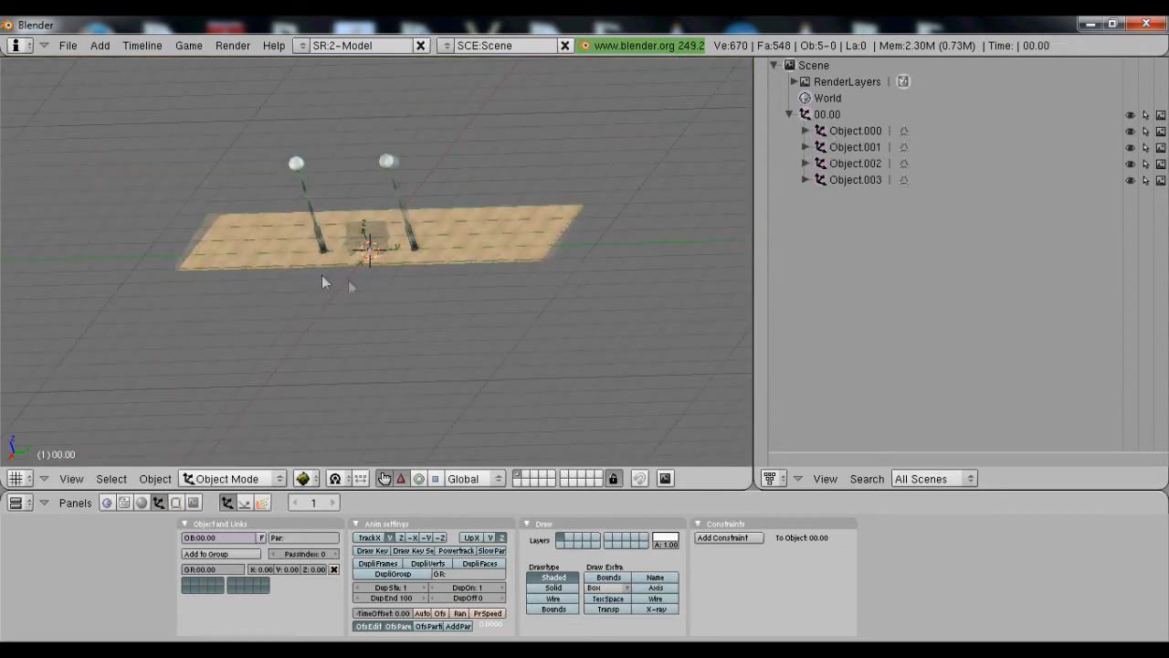
{"action": "middle_click_drag", "start_coordinate": [323, 276], "coordinate": [456, 222]}
{"action": "scroll", "coordinate": [362, 245], "scroll_direction": "up", "scroll_amount": 4}
{"action": "middle_click_drag", "start_coordinate": [363, 245], "coordinate": [336, 322]}
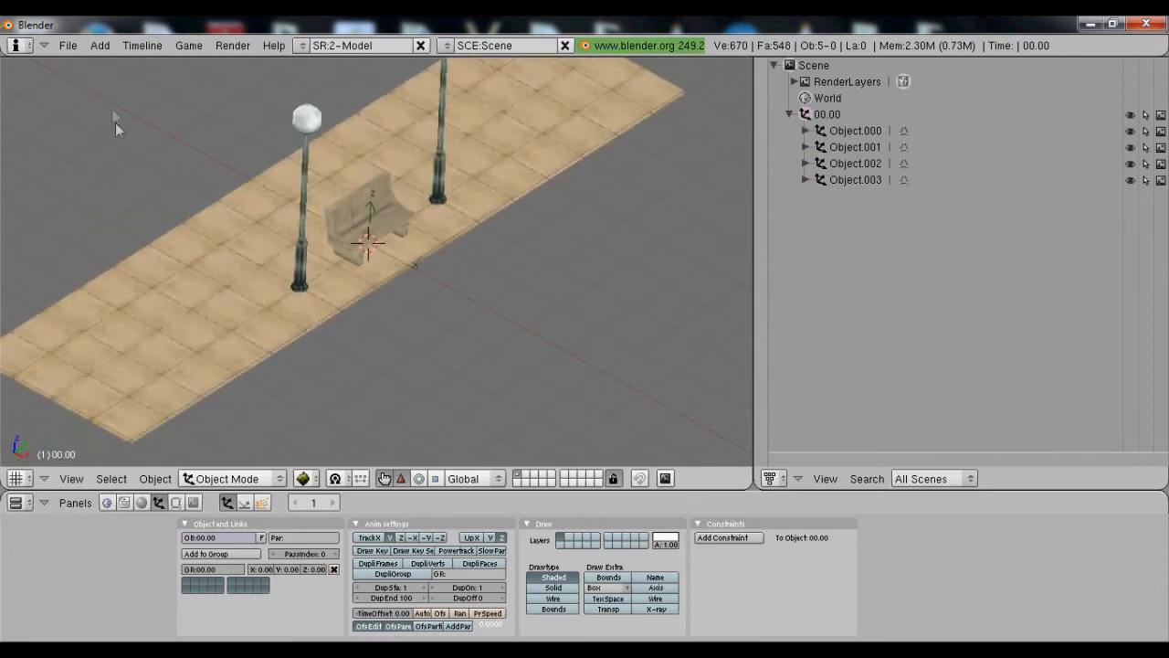
Save the scene as SetEmpty.blend in the Monster folder on the desktop
{"action": "left_click", "coordinate": [68, 46]}
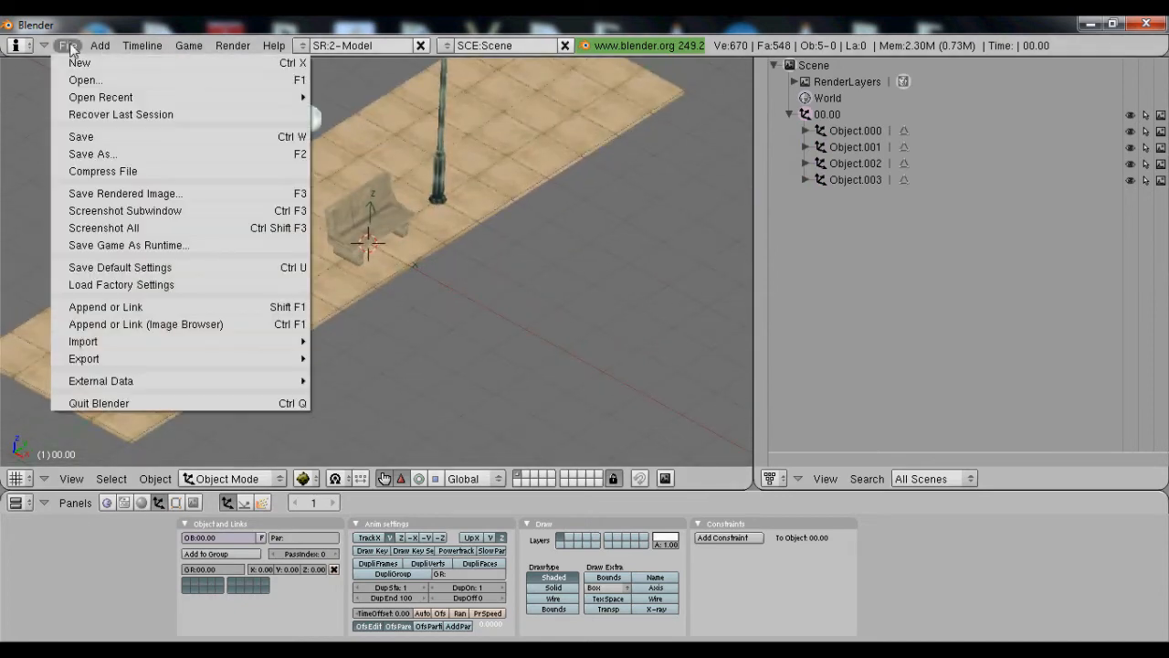
{"action": "left_click", "coordinate": [82, 156]}
{"action": "left_click", "coordinate": [71, 101]}
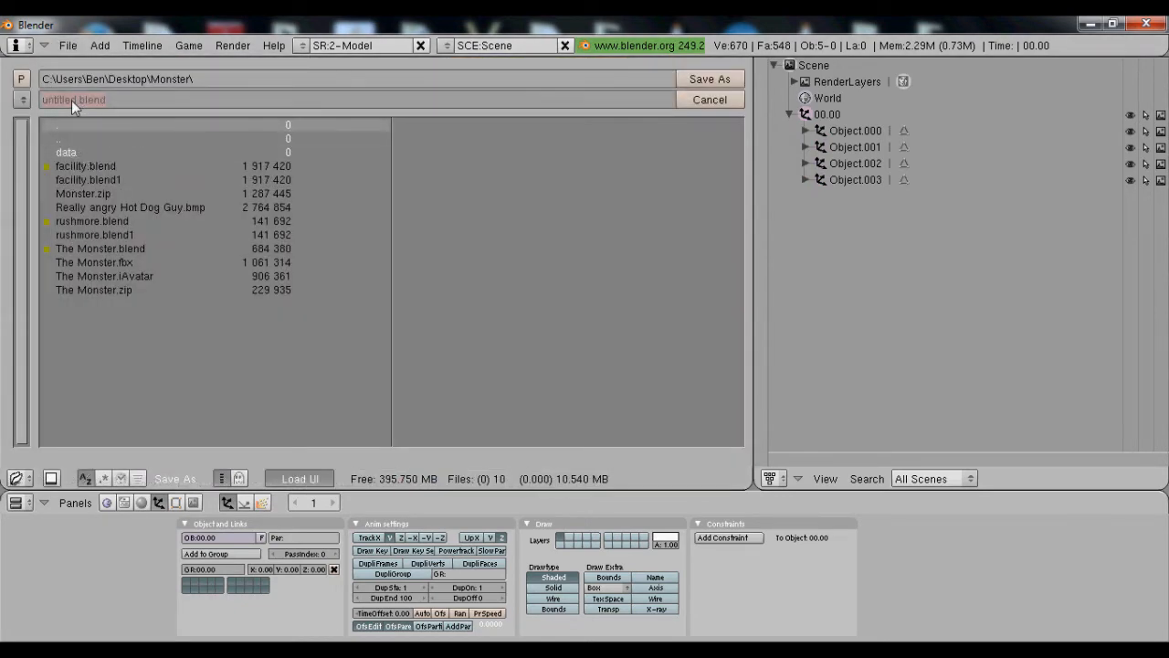
{"action": "left_click_drag", "start_coordinate": [78, 102], "coordinate": [16, 104]}
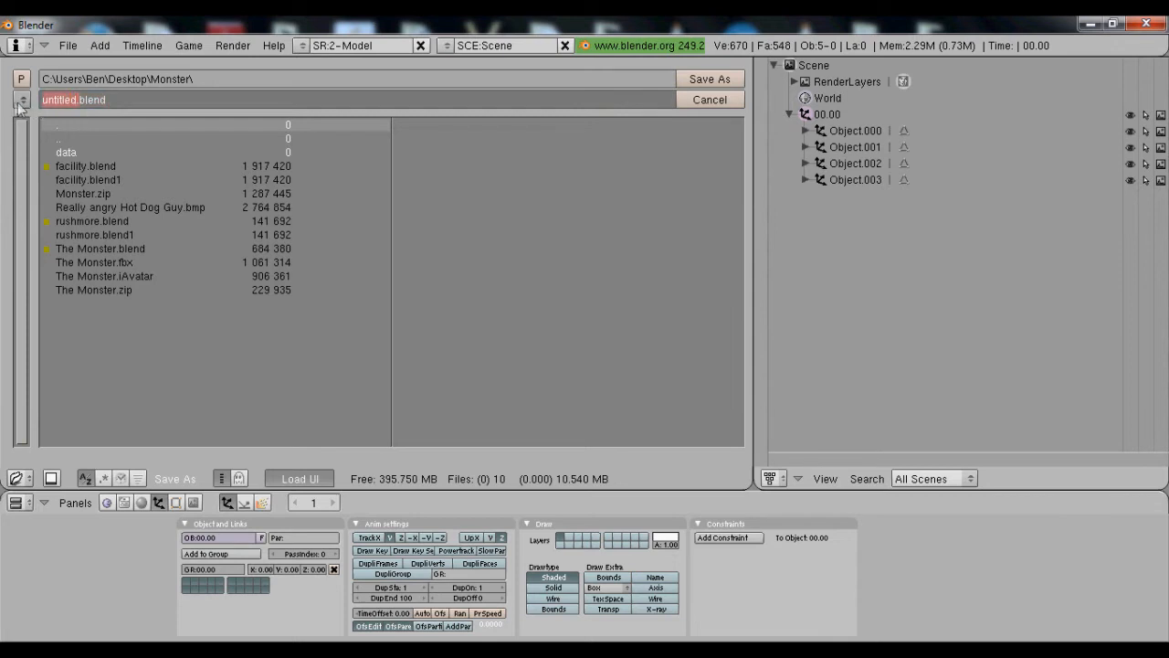
{"action": "type", "text": "sET"}
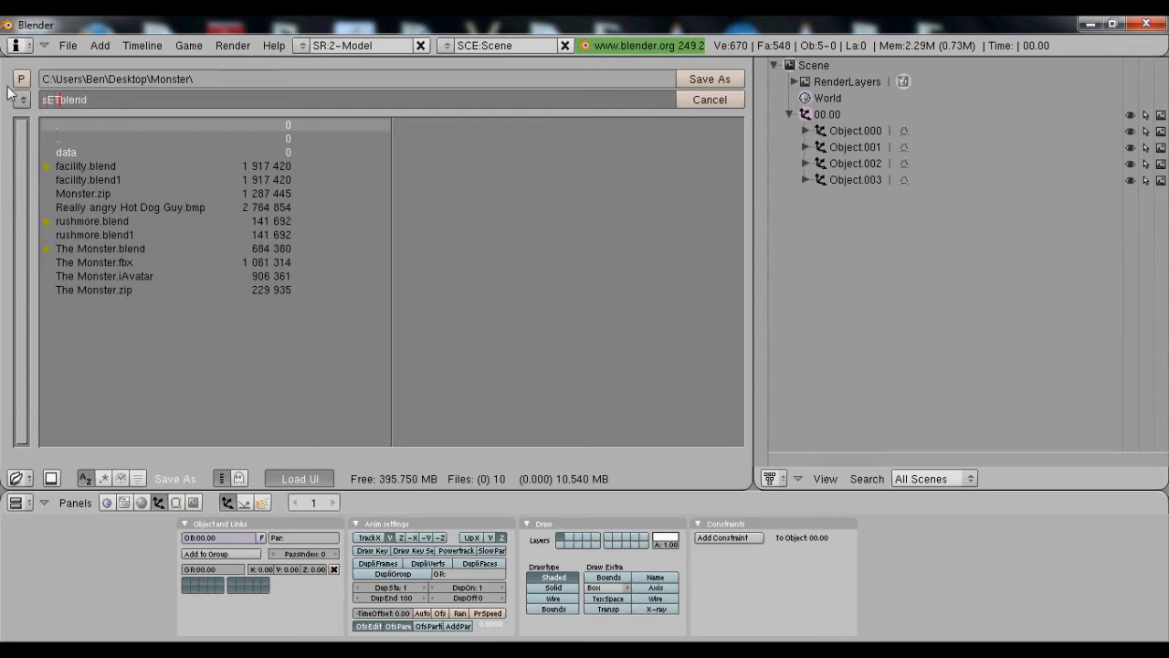
{"action": "key", "text": "BackSpace"}
{"action": "key", "text": "BackSpace"}
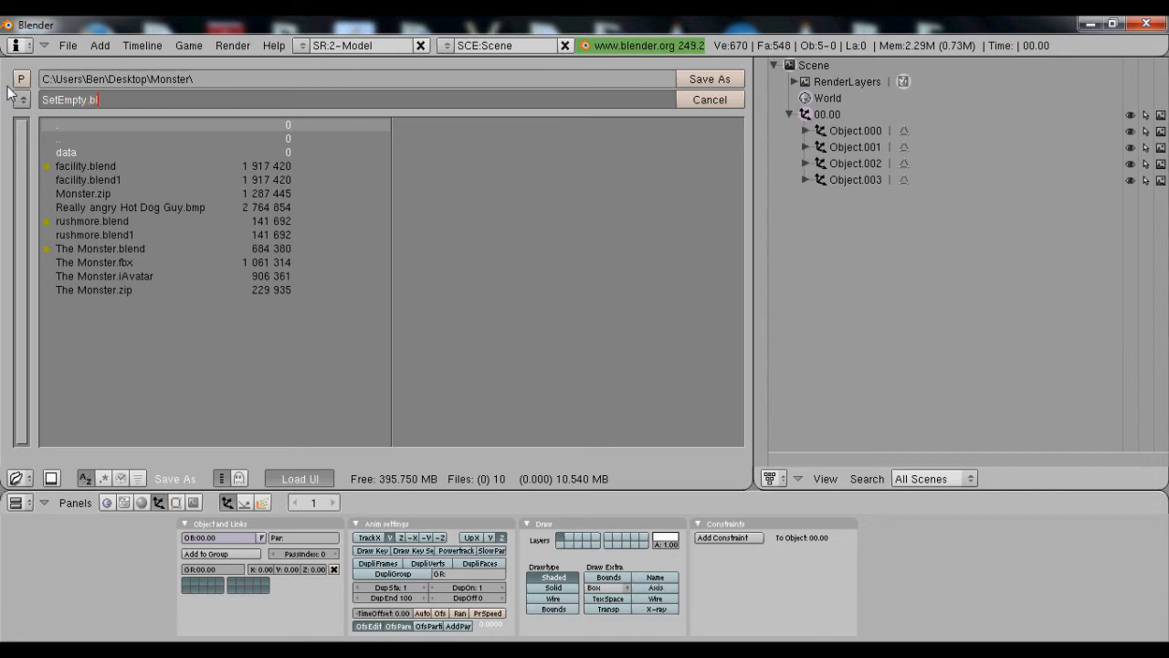
{"action": "left_click", "coordinate": [721, 80]}
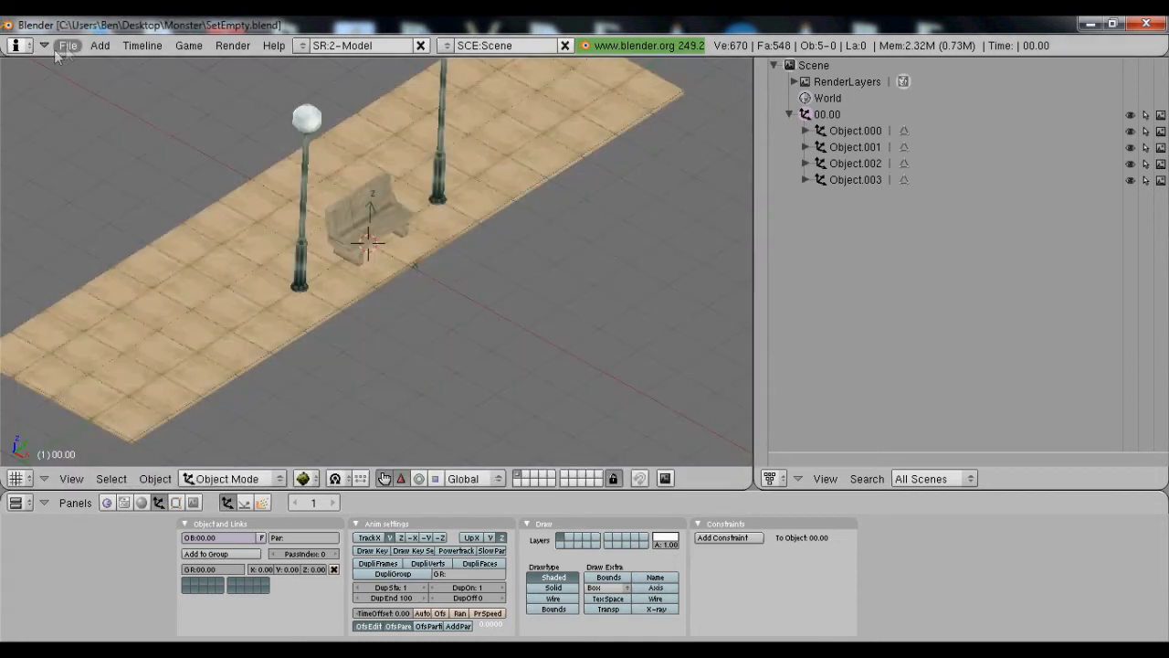
Reopen SetEmpty.blend from the recent files and save it over the existing file
{"action": "left_click", "coordinate": [69, 46]}
{"action": "mouse_move", "coordinate": [94, 99]}
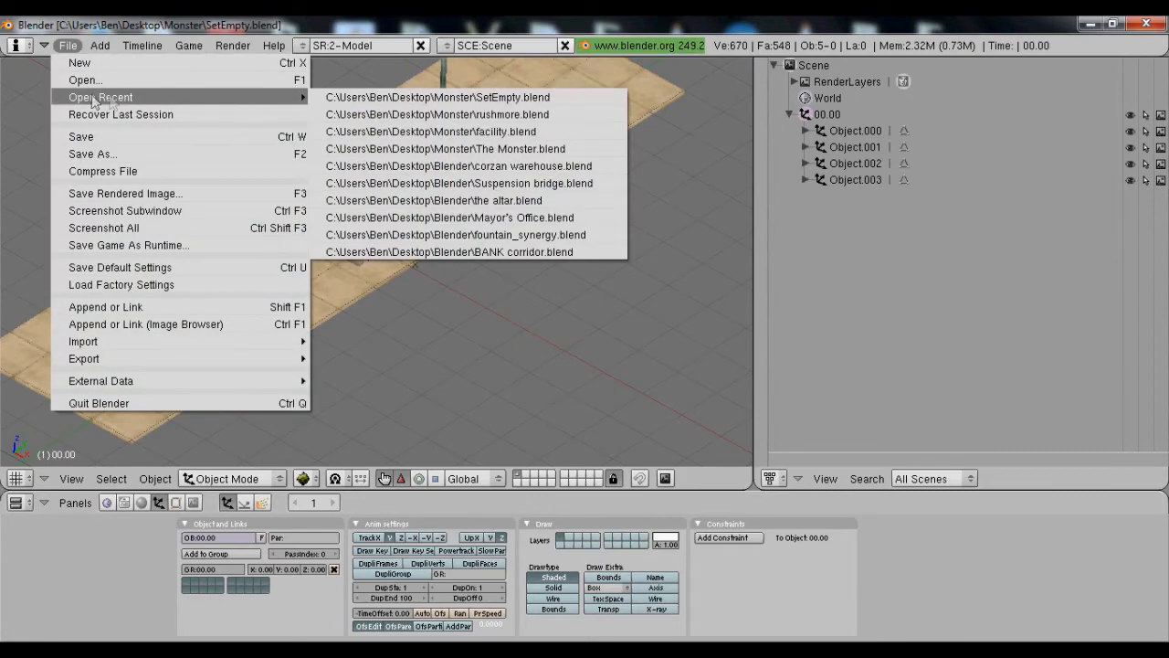
{"action": "left_click", "coordinate": [334, 98]}
{"action": "left_click", "coordinate": [74, 49]}
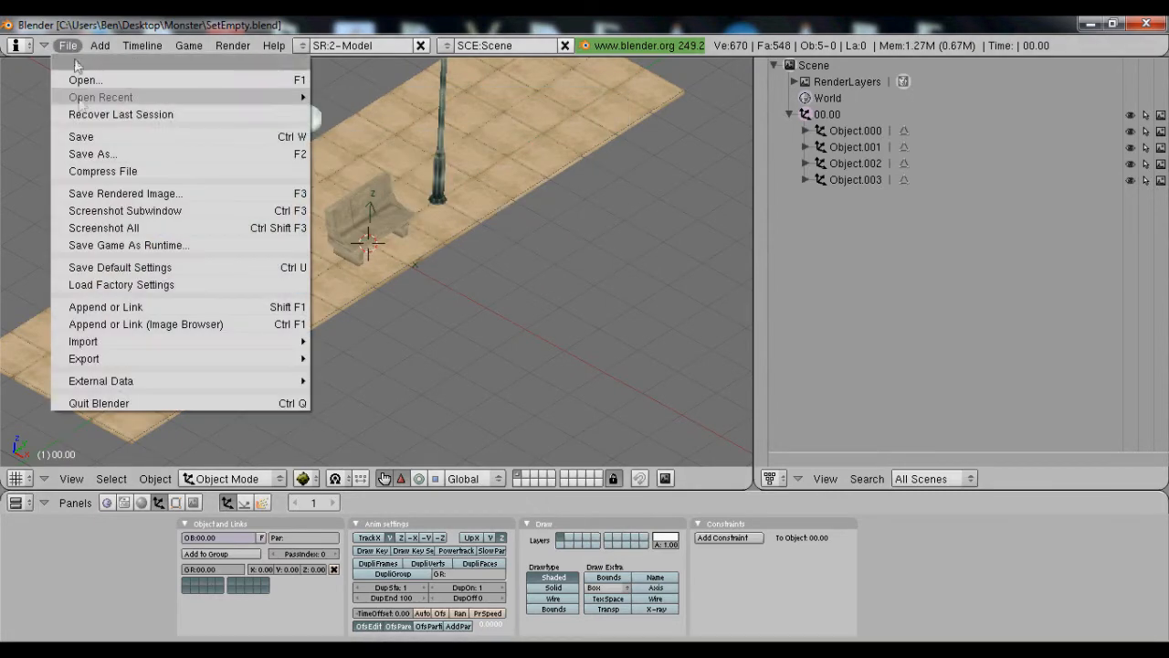
{"action": "left_click", "coordinate": [81, 137]}
{"action": "left_click", "coordinate": [81, 133]}
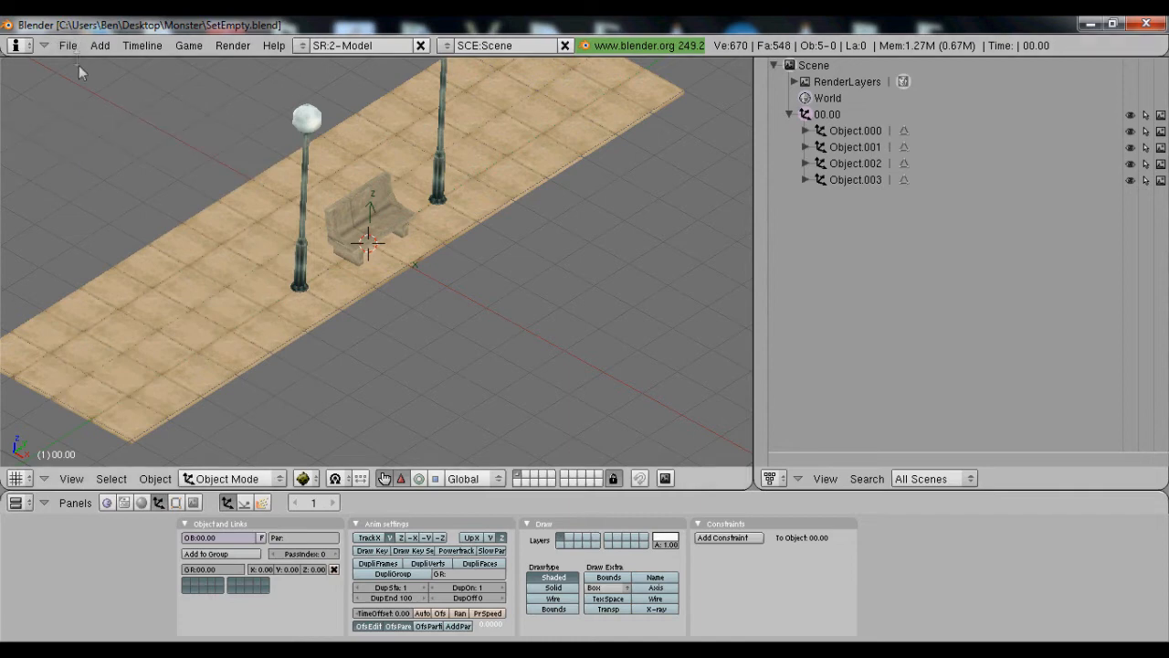
Load the recent file SetEmpty.blend once more and overwrite it with two further saves
{"action": "left_click", "coordinate": [72, 47]}
{"action": "mouse_move", "coordinate": [101, 97]}
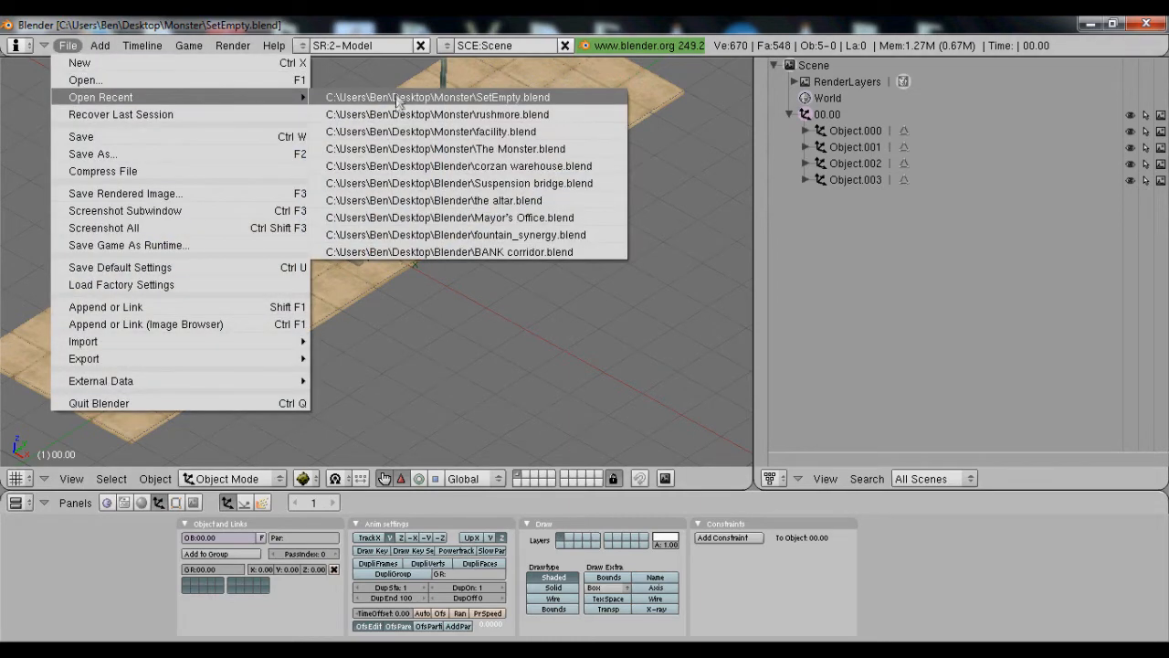
{"action": "left_click", "coordinate": [396, 103]}
{"action": "left_click", "coordinate": [68, 45]}
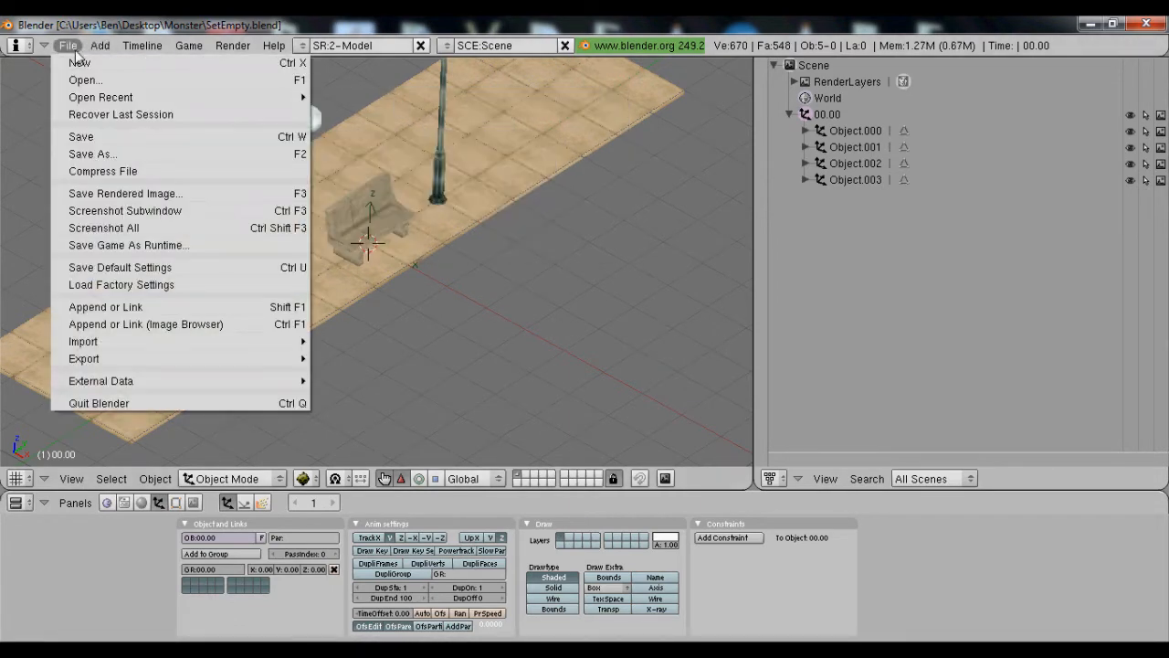
{"action": "left_click", "coordinate": [95, 136]}
{"action": "left_click", "coordinate": [96, 128]}
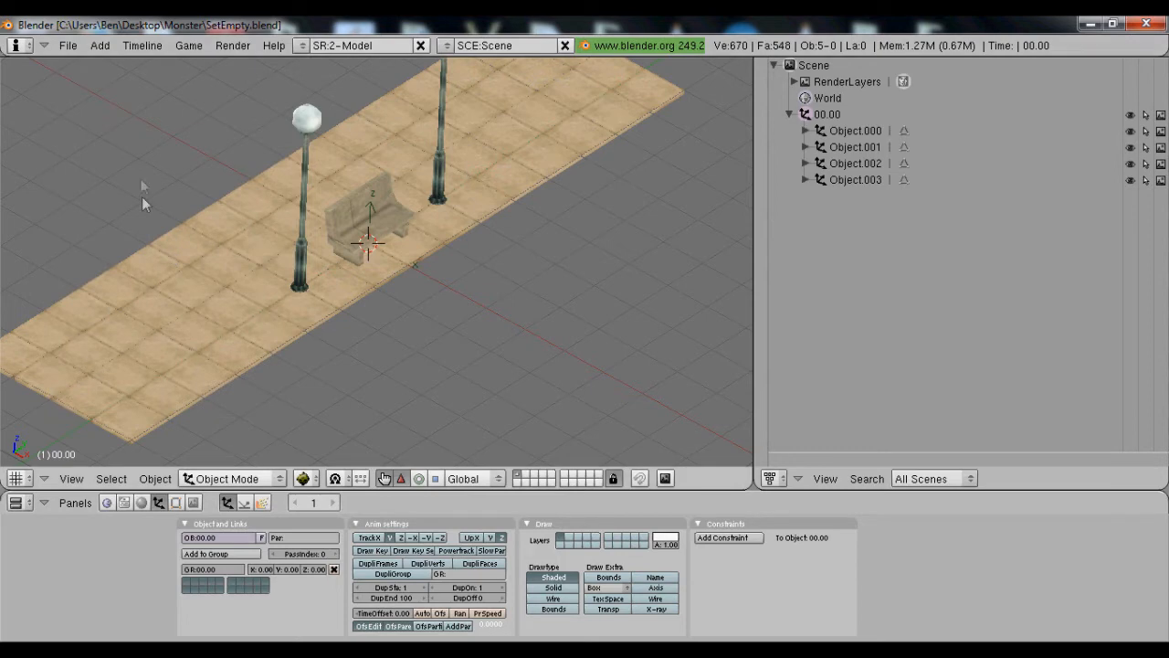
{"action": "left_click", "coordinate": [68, 45]}
{"action": "left_click", "coordinate": [87, 136]}
{"action": "left_click", "coordinate": [87, 130]}
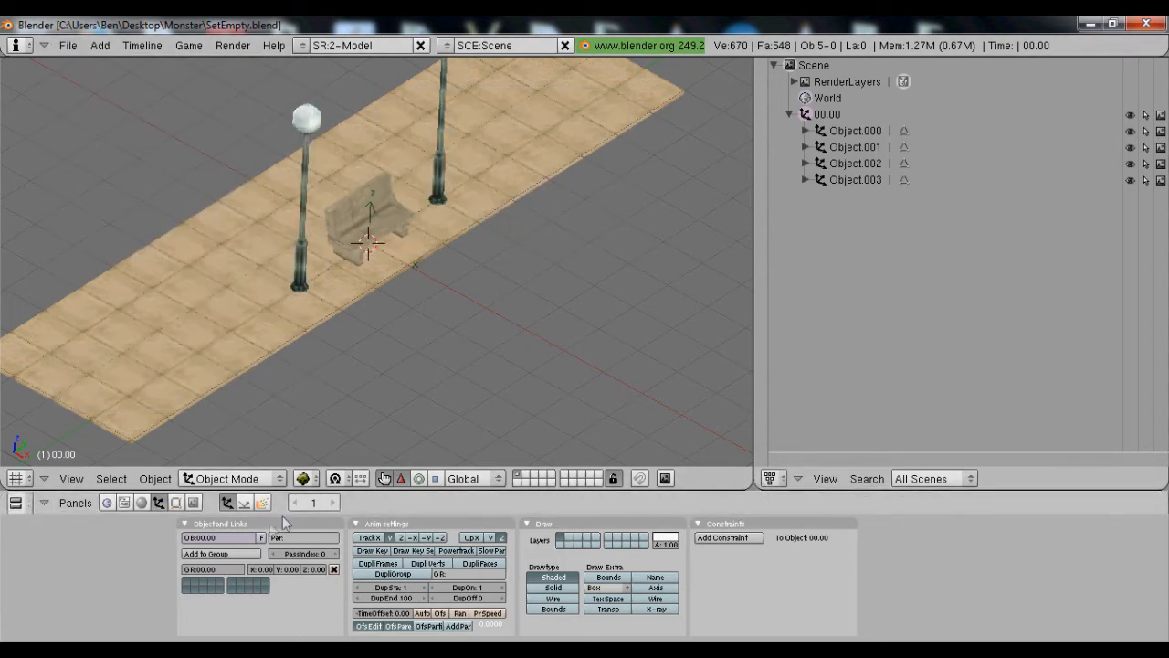
{"action": "left_click", "coordinate": [232, 554]}
{"action": "middle_click_drag", "start_coordinate": [266, 360], "coordinate": [298, 410], "text": "ctrl"}
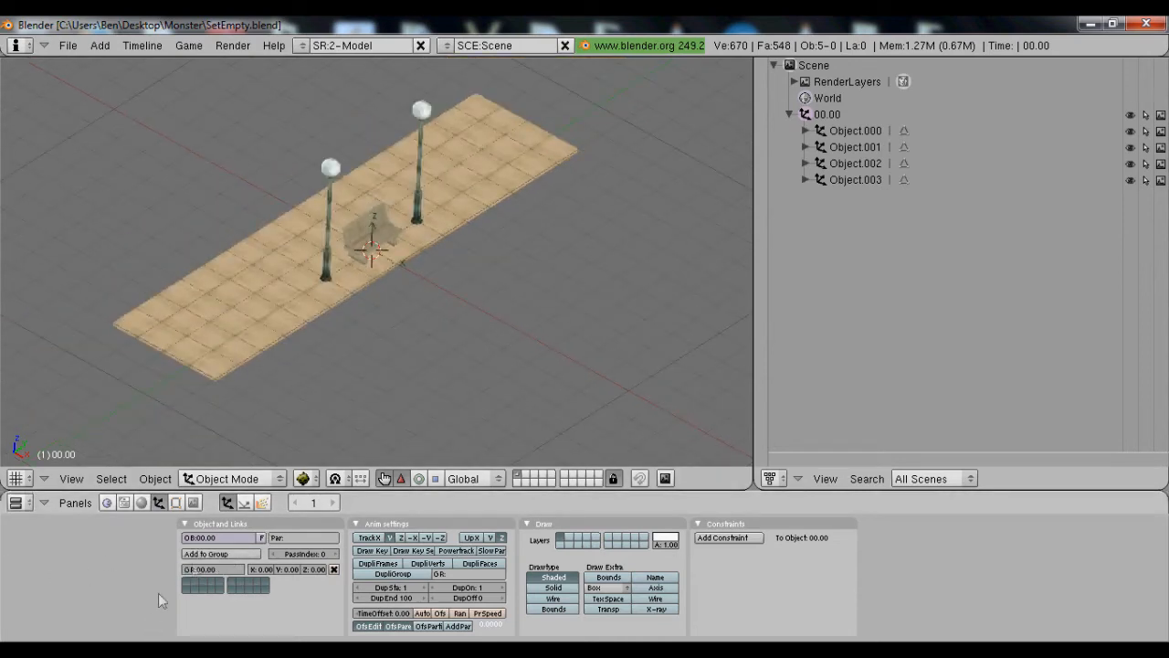
{"action": "left_click", "coordinate": [226, 555]}
{"action": "left_click", "coordinate": [201, 576]}
Select every object of the set dressing, including the Empty, with Object.003 as the active object
{"action": "key", "text": "a"}
{"action": "key", "text": "a"}
{"action": "key", "text": "a"}
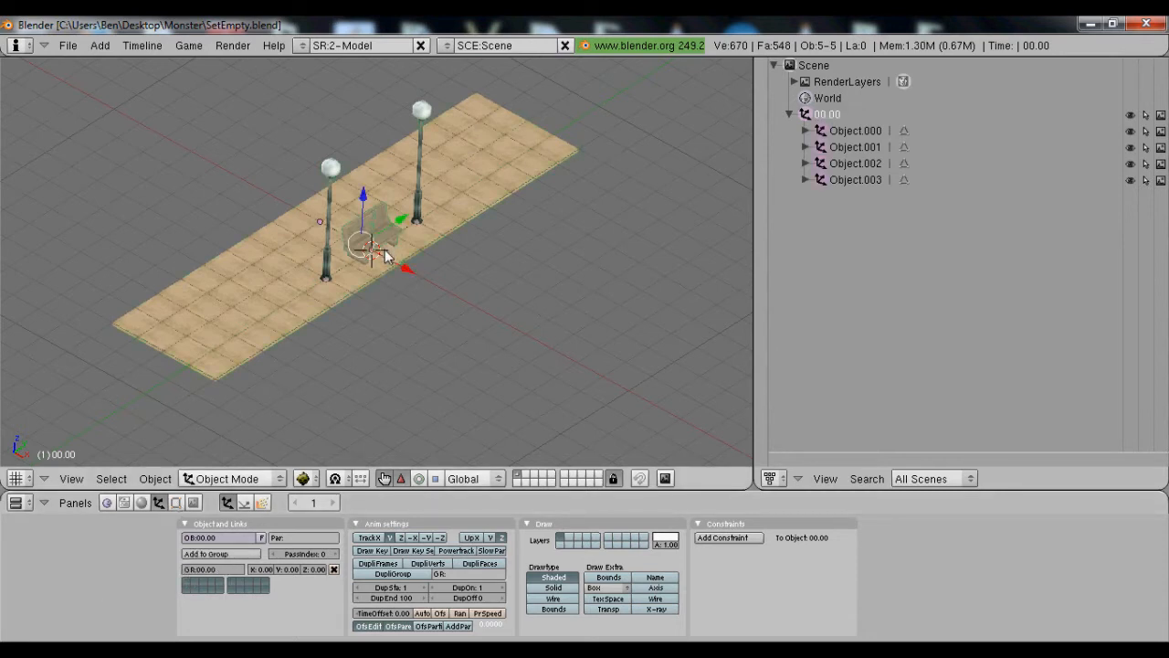
{"action": "middle_click_drag", "start_coordinate": [427, 273], "coordinate": [264, 319]}
{"action": "right_click", "coordinate": [250, 103]}
{"action": "scroll", "coordinate": [275, 279], "scroll_direction": "down", "scroll_amount": 3}
{"action": "key", "text": "a"}
Change the Outliner area to a Scripts Window and run The Movies Preflight Check script
{"action": "left_click", "coordinate": [771, 479]}
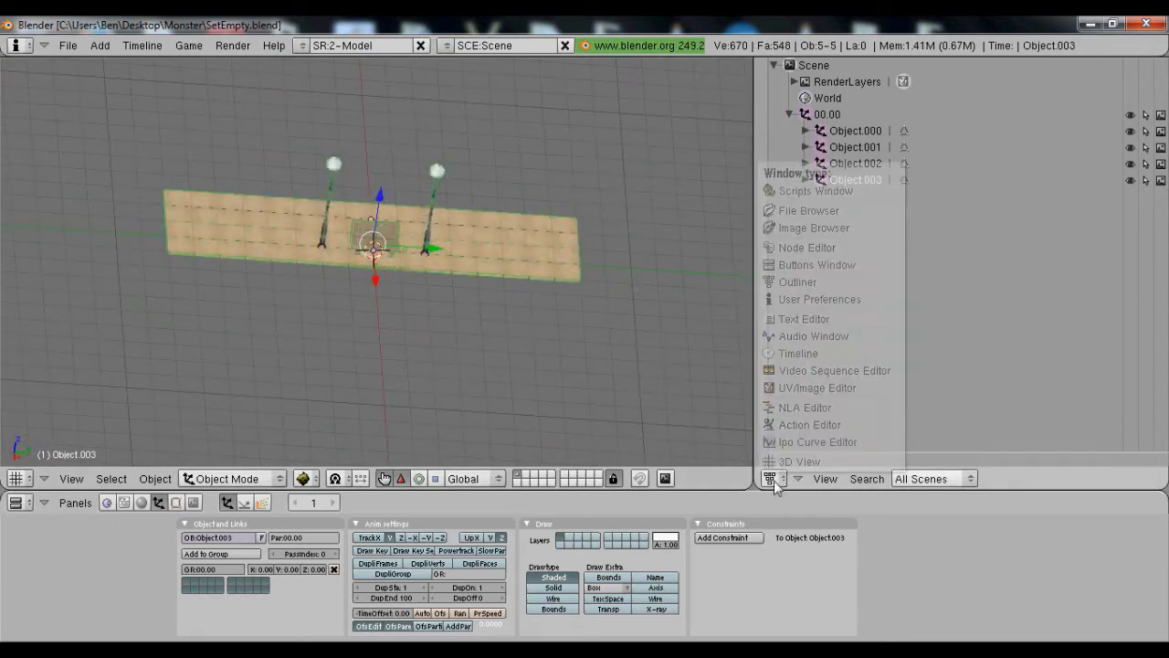
{"action": "left_click", "coordinate": [793, 191]}
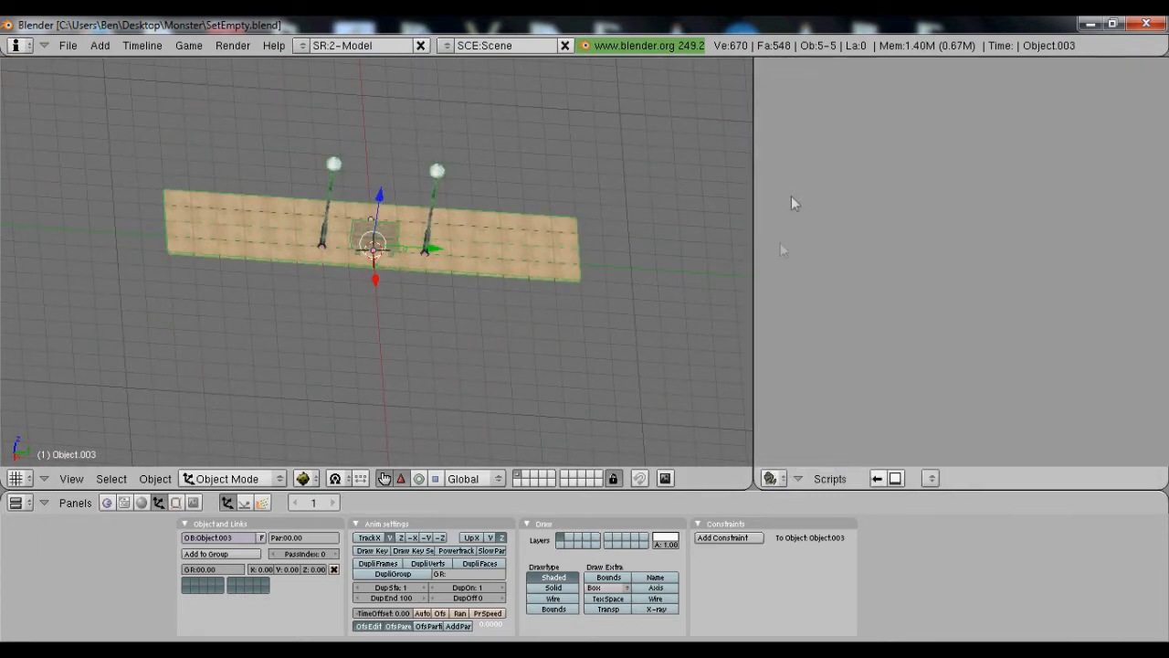
{"action": "left_click", "coordinate": [827, 479]}
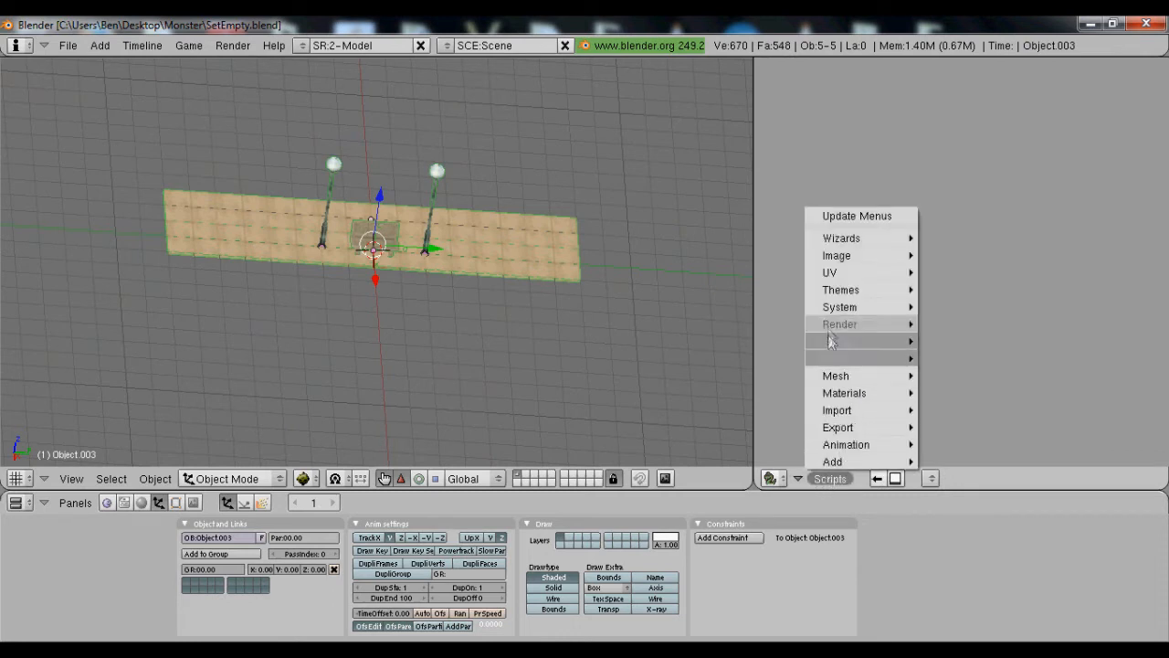
{"action": "mouse_move", "coordinate": [841, 361]}
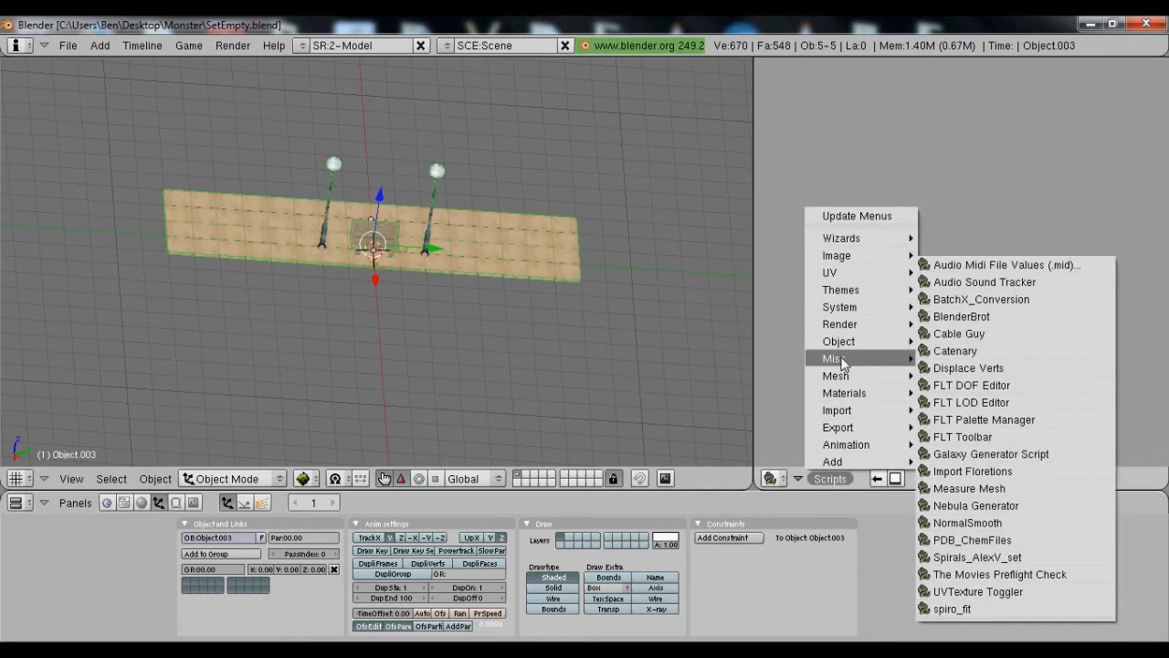
{"action": "left_click", "coordinate": [986, 574]}
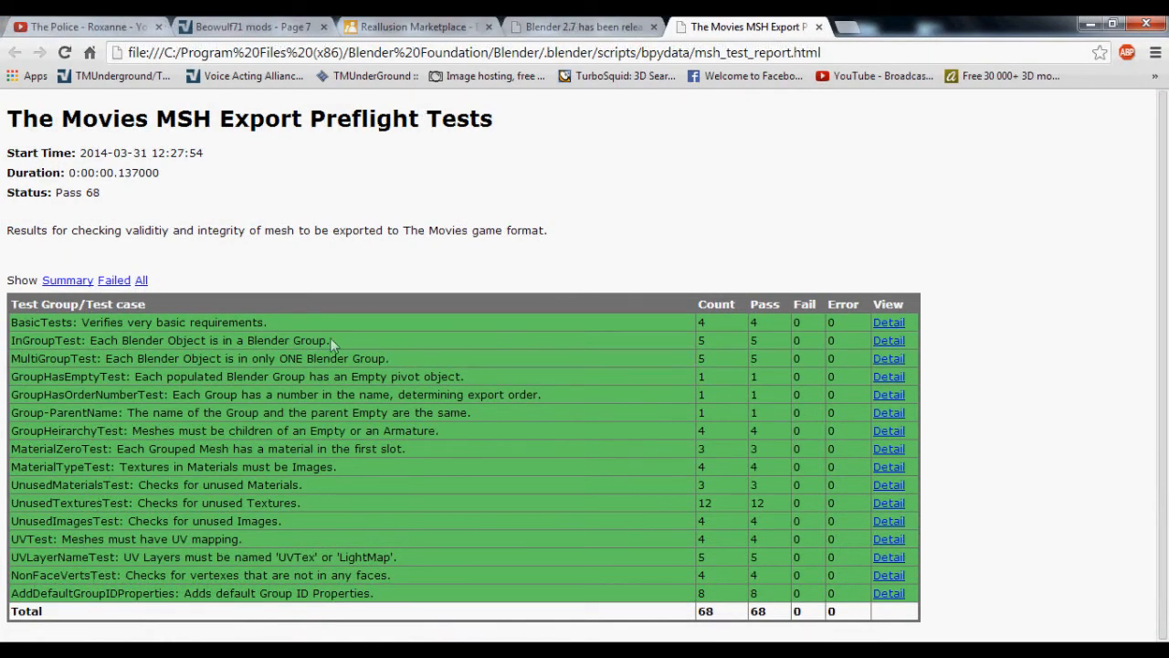
Examine the results of all test cases in the MSH export preflight report
{"action": "left_click_drag", "start_coordinate": [163, 321], "coordinate": [321, 609]}
{"action": "left_click", "coordinate": [321, 610]}
{"action": "left_click_drag", "start_coordinate": [366, 597], "coordinate": [33, 322]}
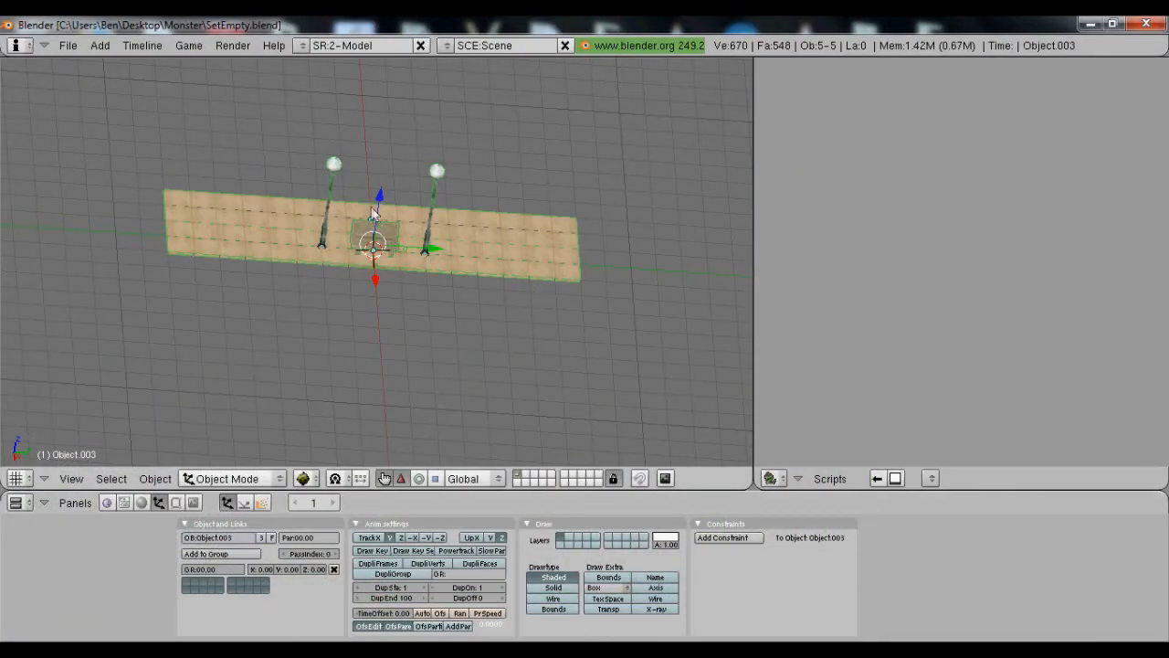
Start a The Movies (.msh) 2009 export of the selected set dressing
{"action": "scroll", "coordinate": [445, 272], "scroll_direction": "up", "scroll_amount": 8}
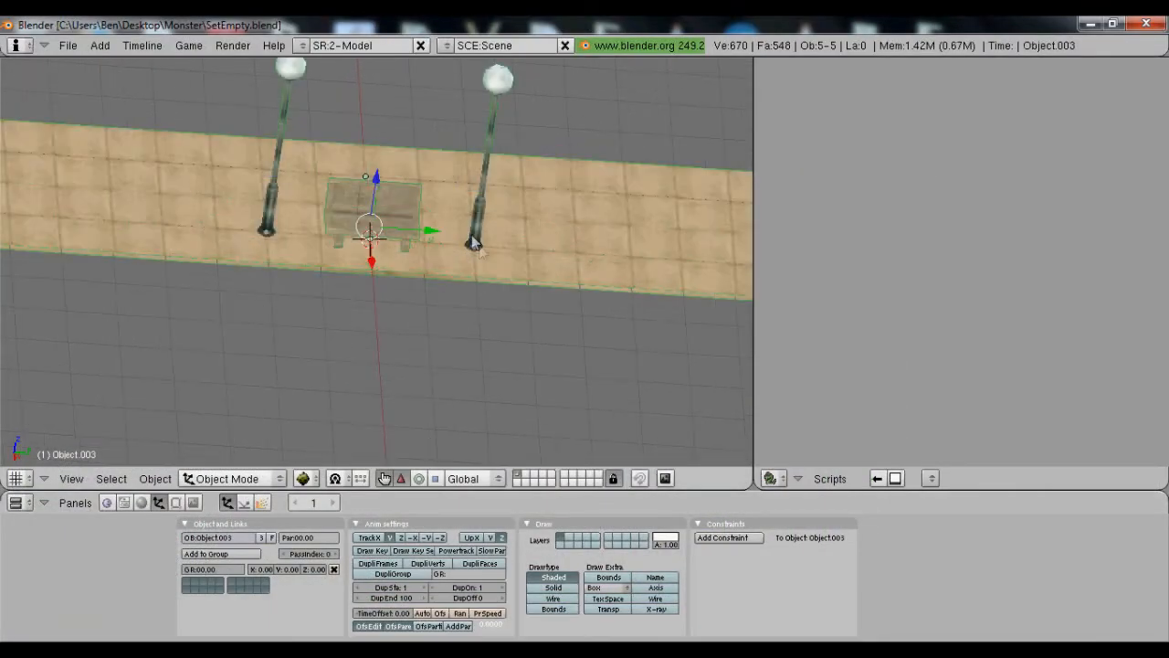
{"action": "middle_click_drag", "start_coordinate": [478, 254], "coordinate": [355, 302]}
{"action": "scroll", "coordinate": [355, 299], "scroll_direction": "down", "scroll_amount": 2}
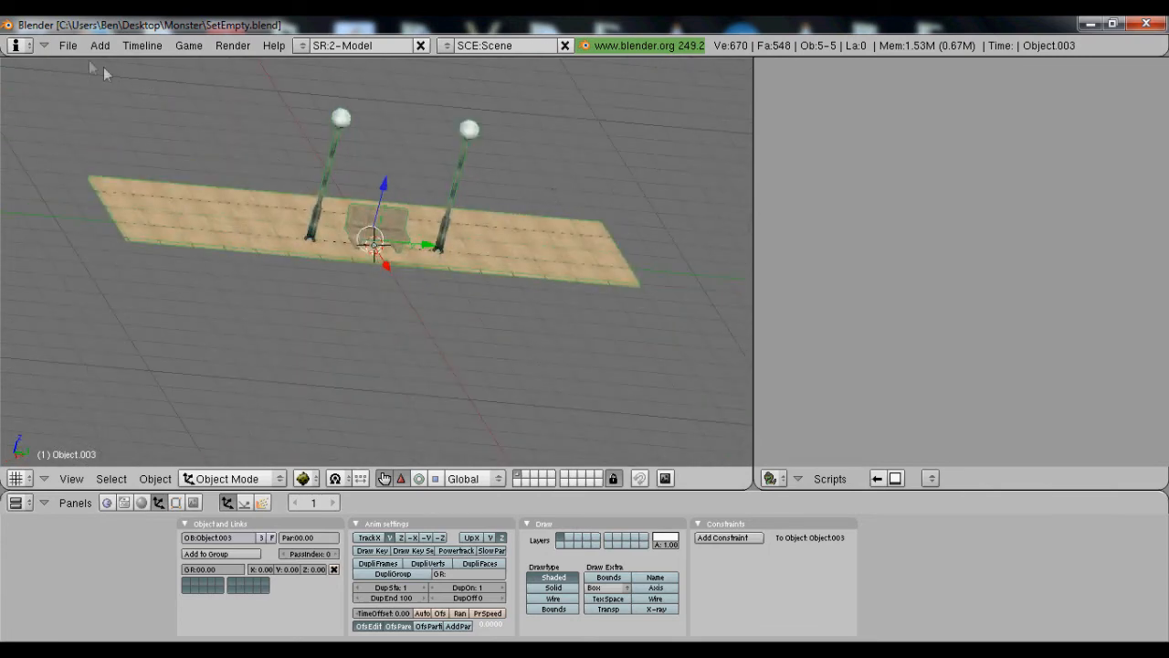
{"action": "left_click", "coordinate": [68, 45]}
{"action": "mouse_move", "coordinate": [117, 359]}
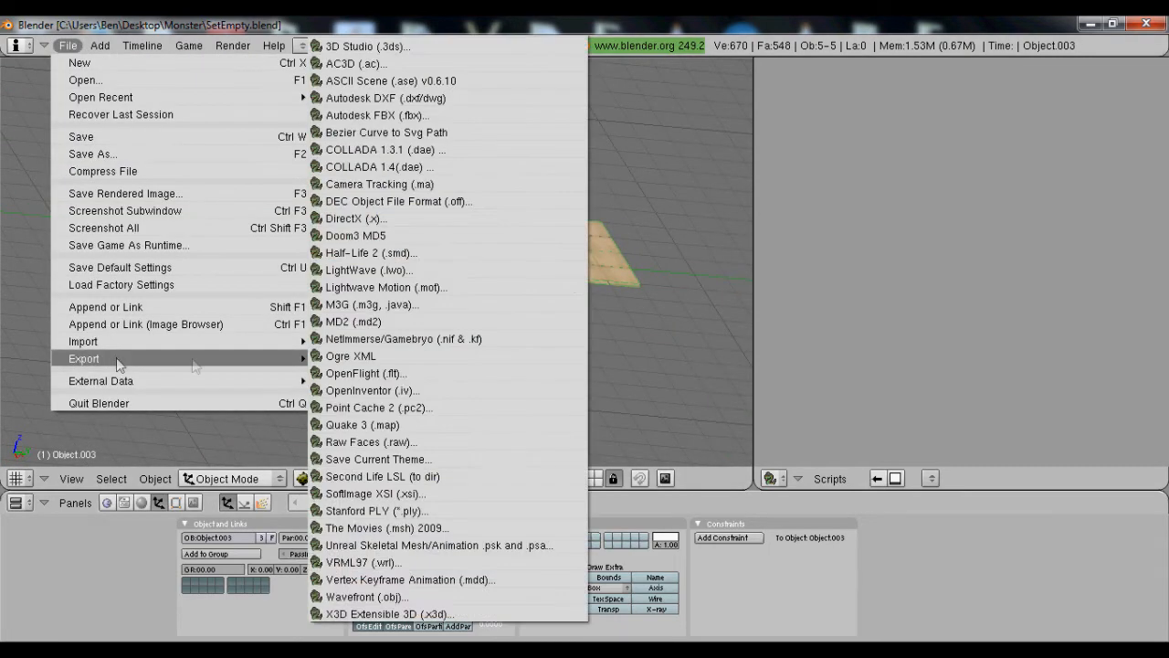
{"action": "left_click", "coordinate": [404, 528]}
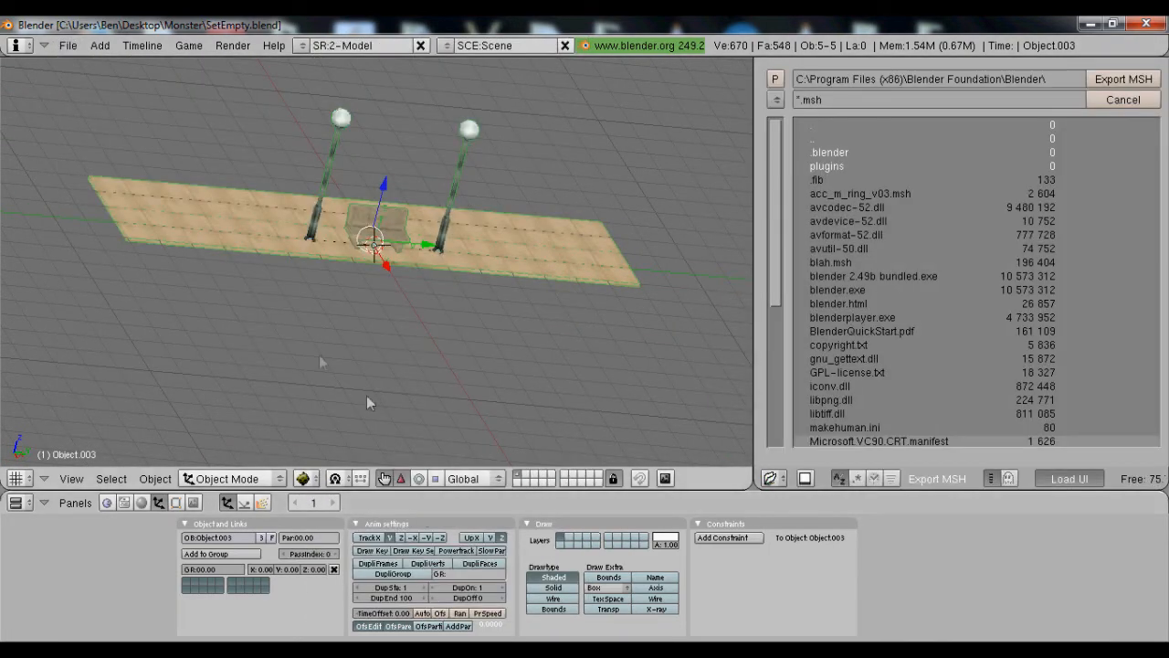
Set the export destination to the data\meshes folder inside Set Dressing Tutorial on the desktop
{"action": "left_click", "coordinate": [775, 79]}
{"action": "left_click", "coordinate": [775, 79]}
{"action": "left_click", "coordinate": [775, 79]}
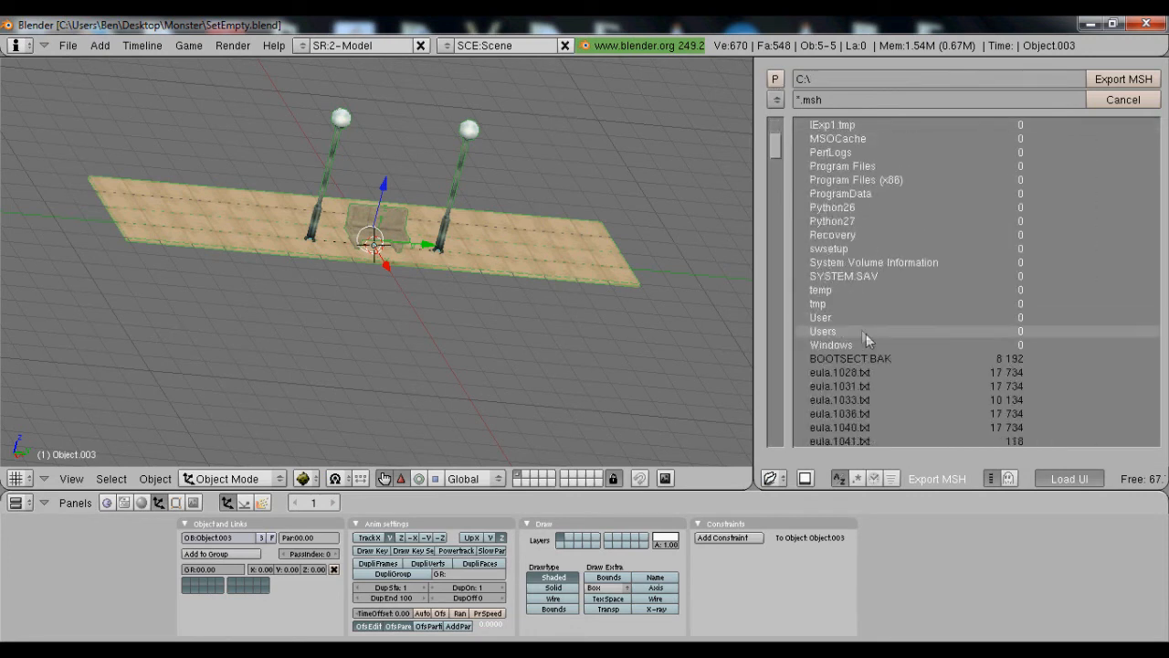
{"action": "left_click", "coordinate": [866, 333]}
{"action": "left_click", "coordinate": [848, 164]}
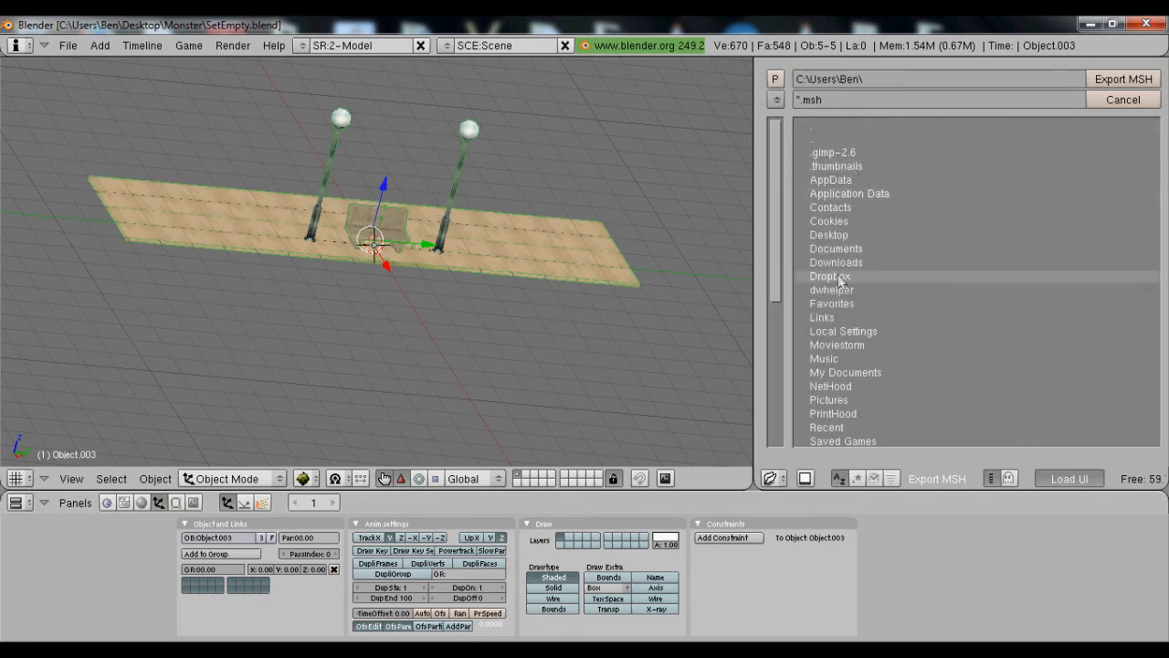
{"action": "left_click", "coordinate": [849, 233]}
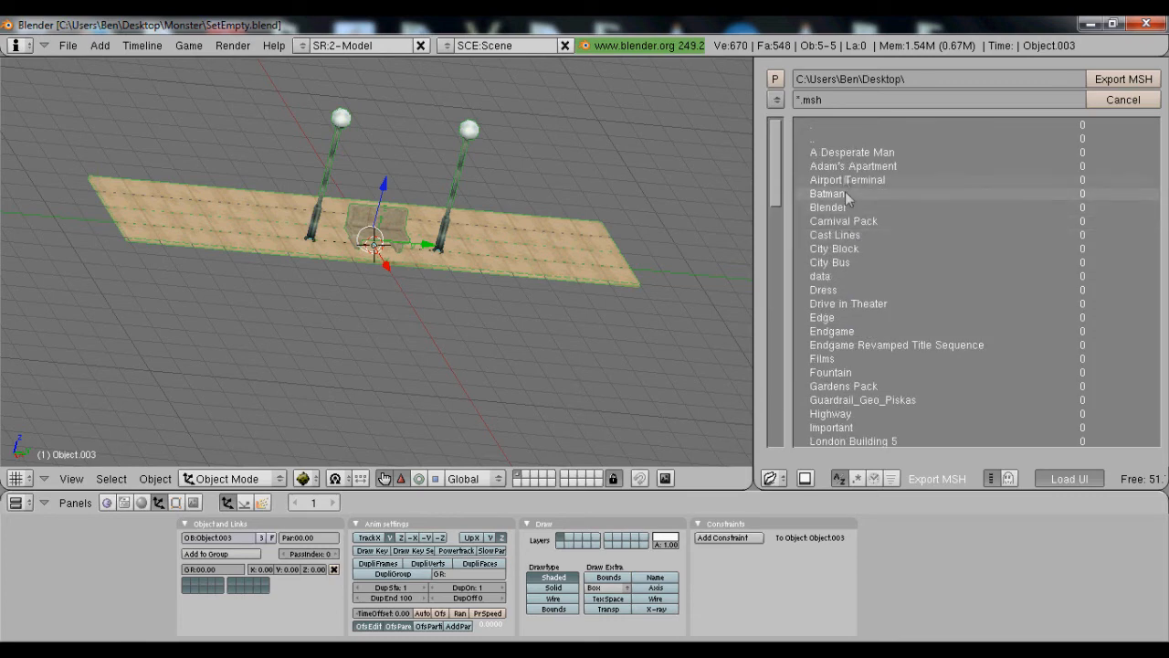
{"action": "scroll", "coordinate": [845, 366], "scroll_direction": "down", "scroll_amount": 6}
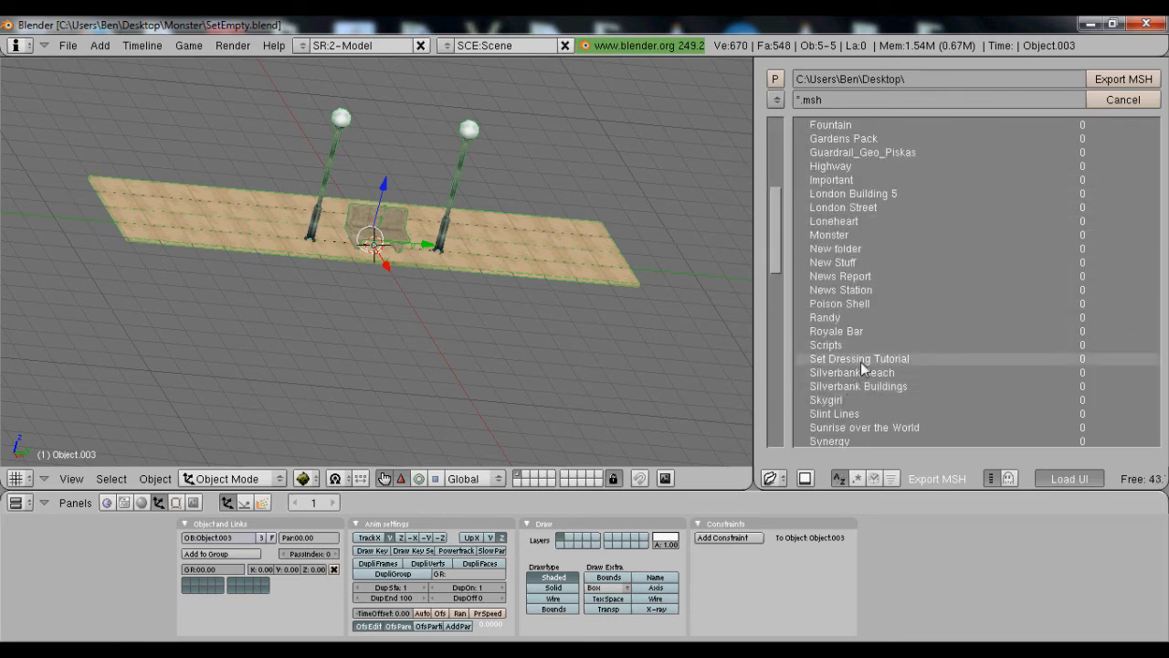
{"action": "left_click", "coordinate": [861, 363]}
{"action": "left_click", "coordinate": [833, 152]}
{"action": "left_click", "coordinate": [827, 153]}
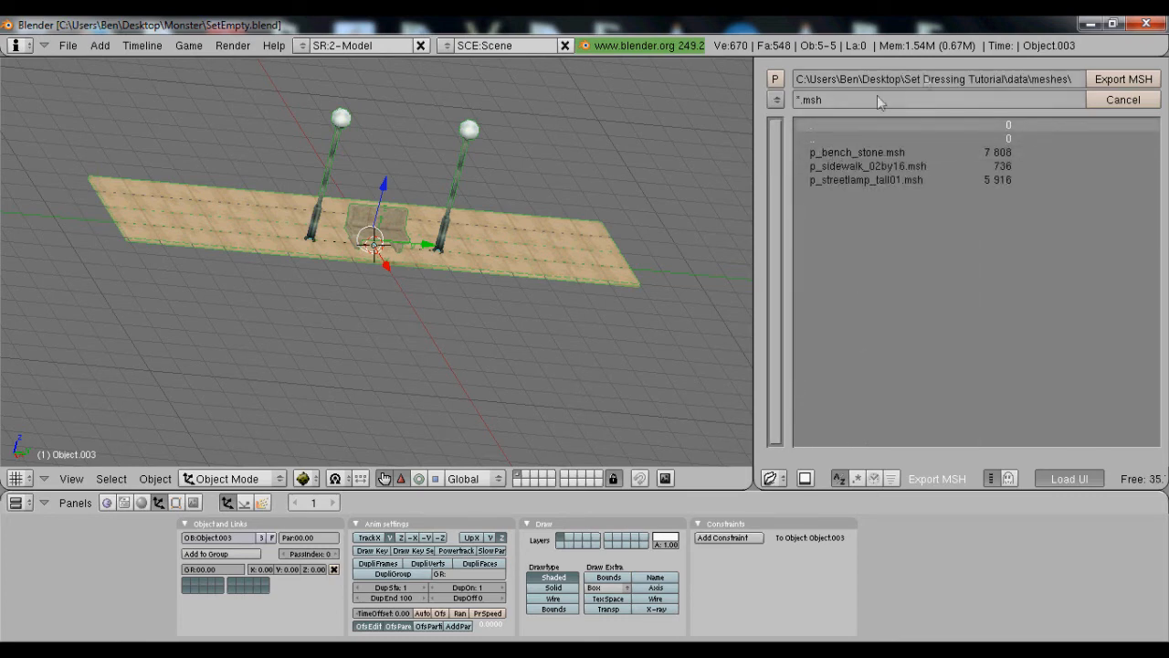
Enter a file name starting with p_setdesign for the mesh and export the MSH file
{"action": "left_click", "coordinate": [796, 99]}
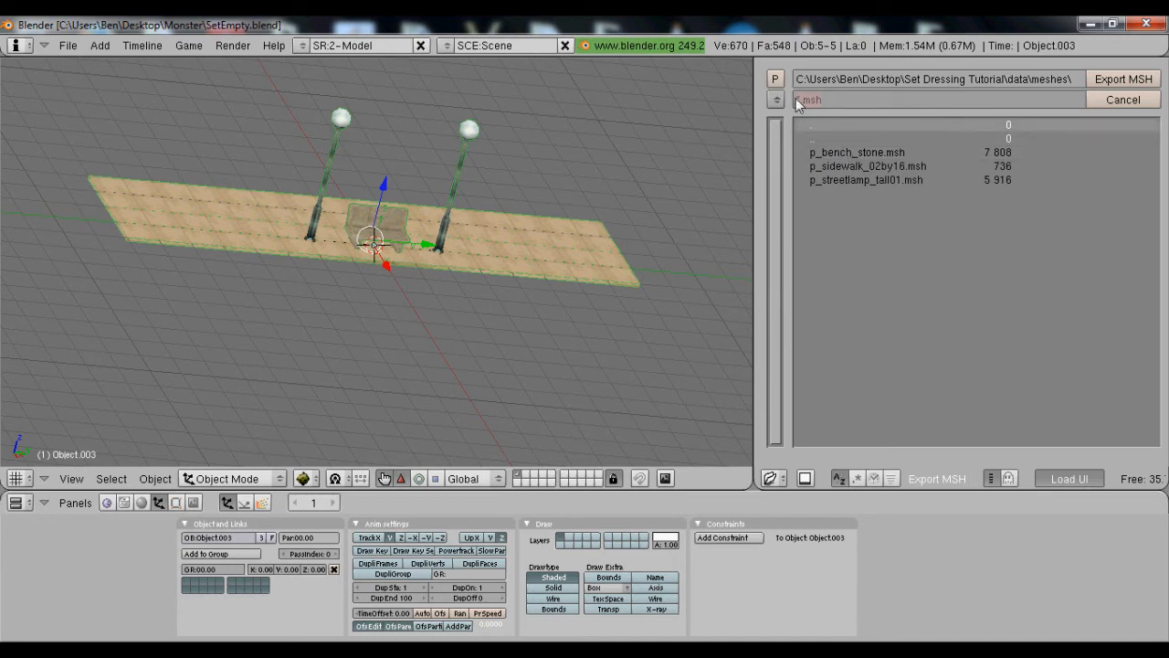
{"action": "left_click", "coordinate": [799, 100]}
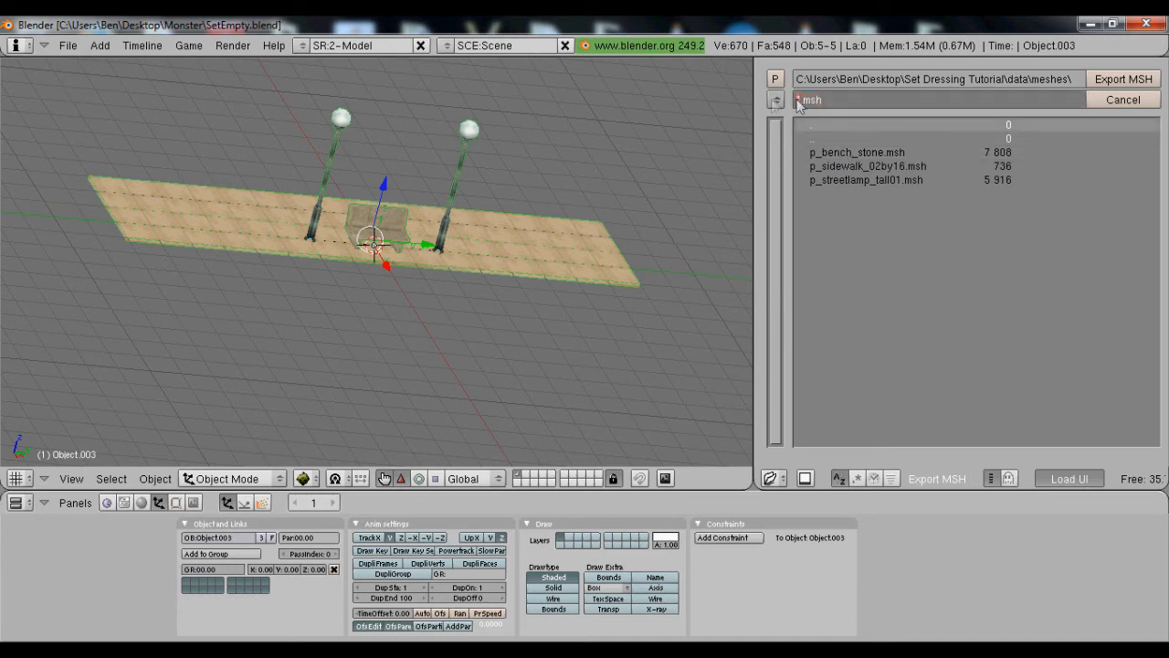
{"action": "type", "text": "p_setdesign"}
{"action": "type", "text": "orial"}
{"action": "key", "text": "Return"}
{"action": "left_click", "coordinate": [1129, 80]}
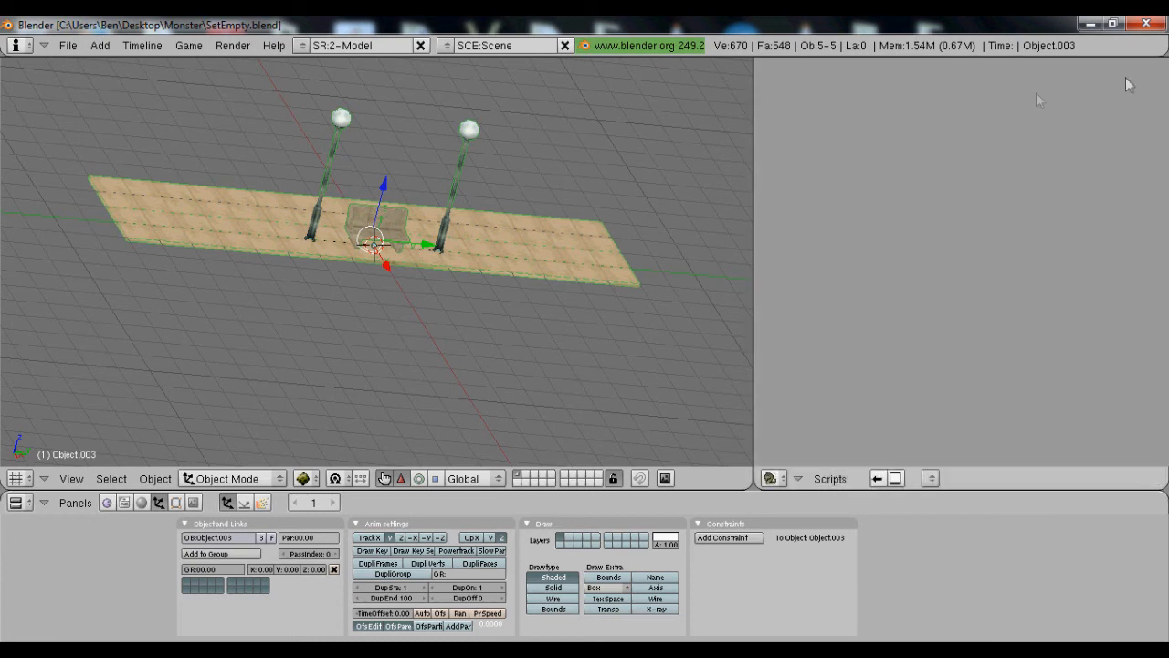
Close Blender and return to the Windows desktop
{"action": "middle_click_drag", "start_coordinate": [637, 241], "coordinate": [731, 171]}
{"action": "scroll", "coordinate": [435, 243], "scroll_direction": "up", "scroll_amount": 2}
{"action": "middle_click_drag", "start_coordinate": [436, 243], "coordinate": [459, 193]}
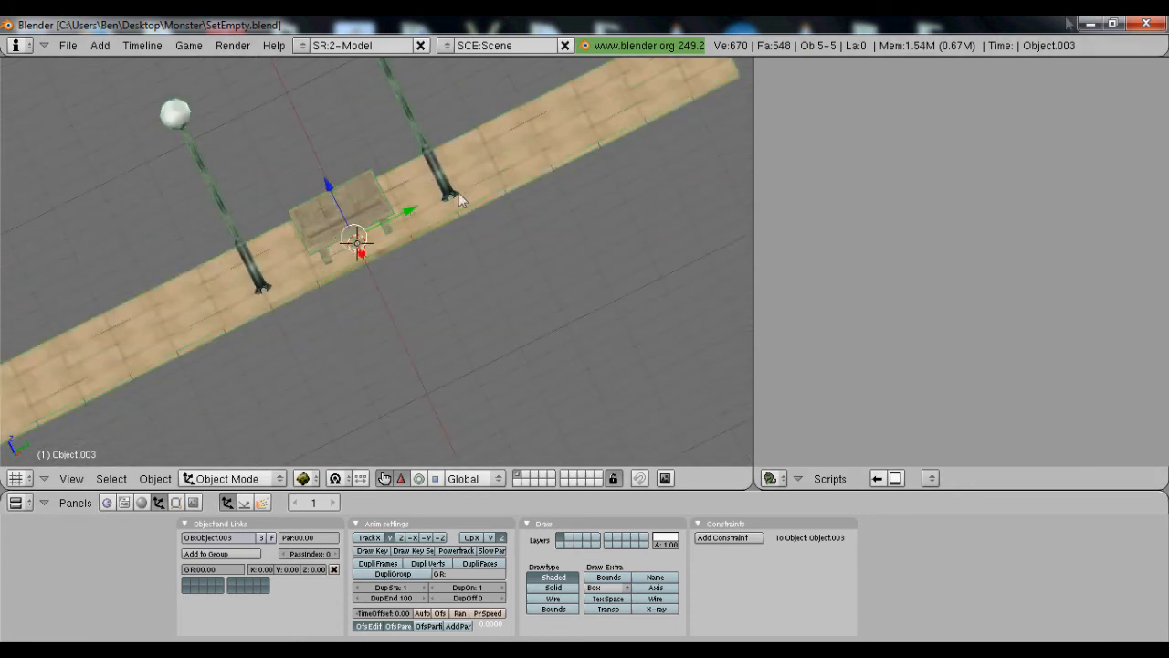
{"action": "left_click", "coordinate": [1155, 27]}
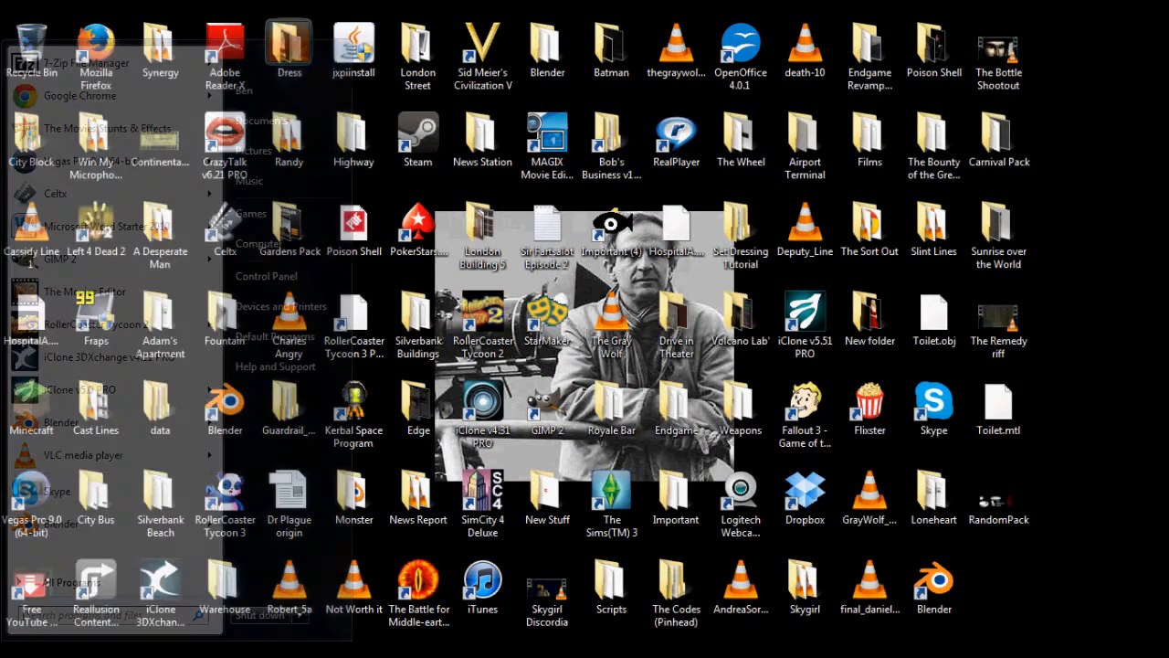
Launch The Movies Editor with the Set Dressing Tutorial folder as its workspace directory
{"action": "key", "text": "super"}
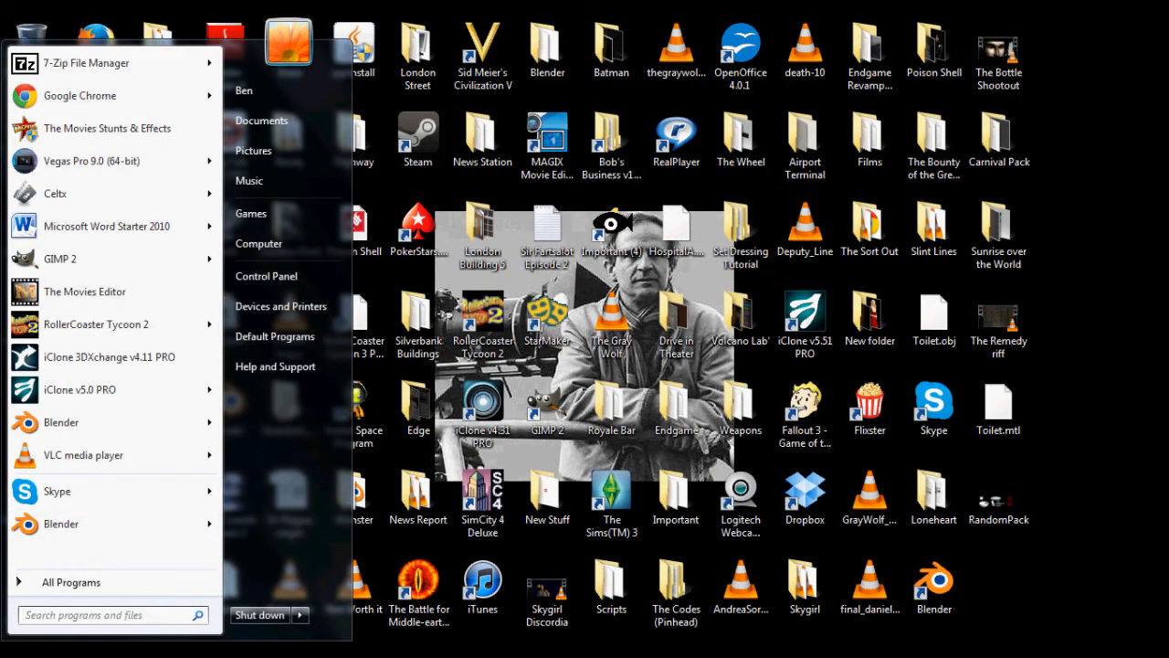
{"action": "left_click", "coordinate": [94, 293]}
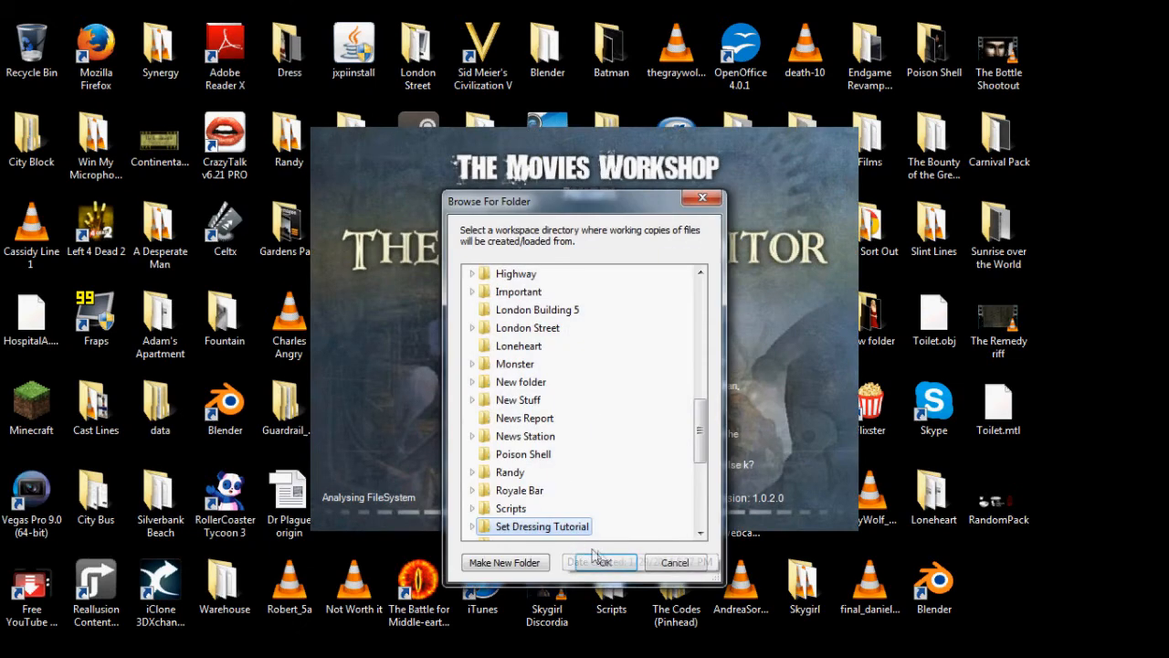
{"action": "left_click", "coordinate": [604, 561]}
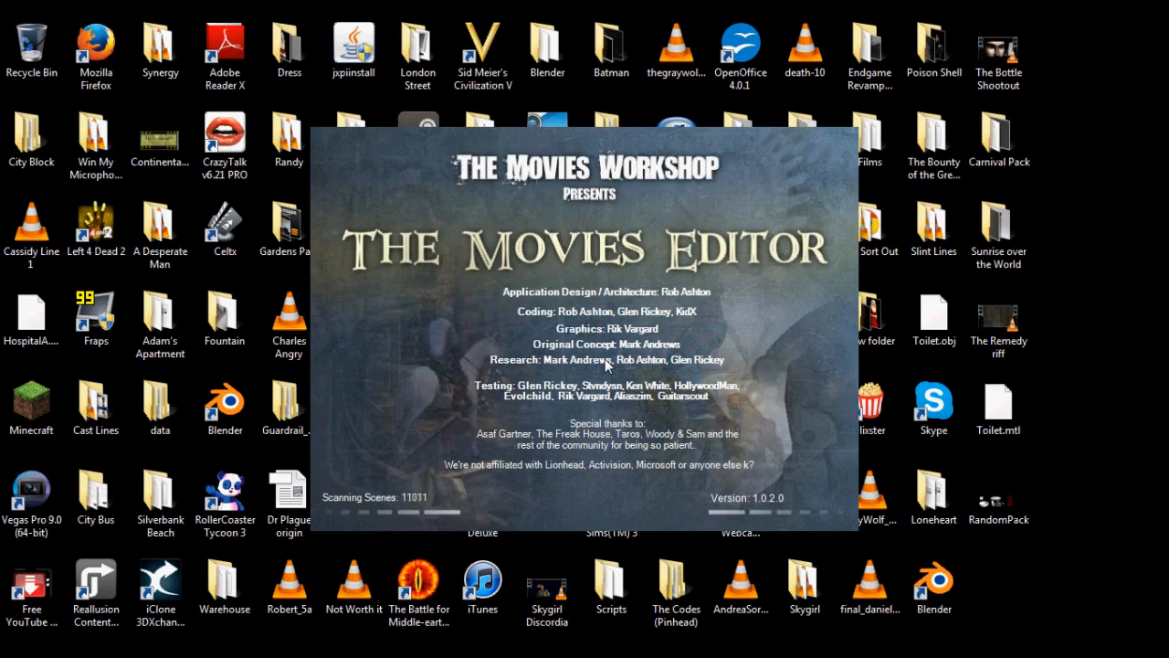
{"action": "left_click", "coordinate": [762, 399]}
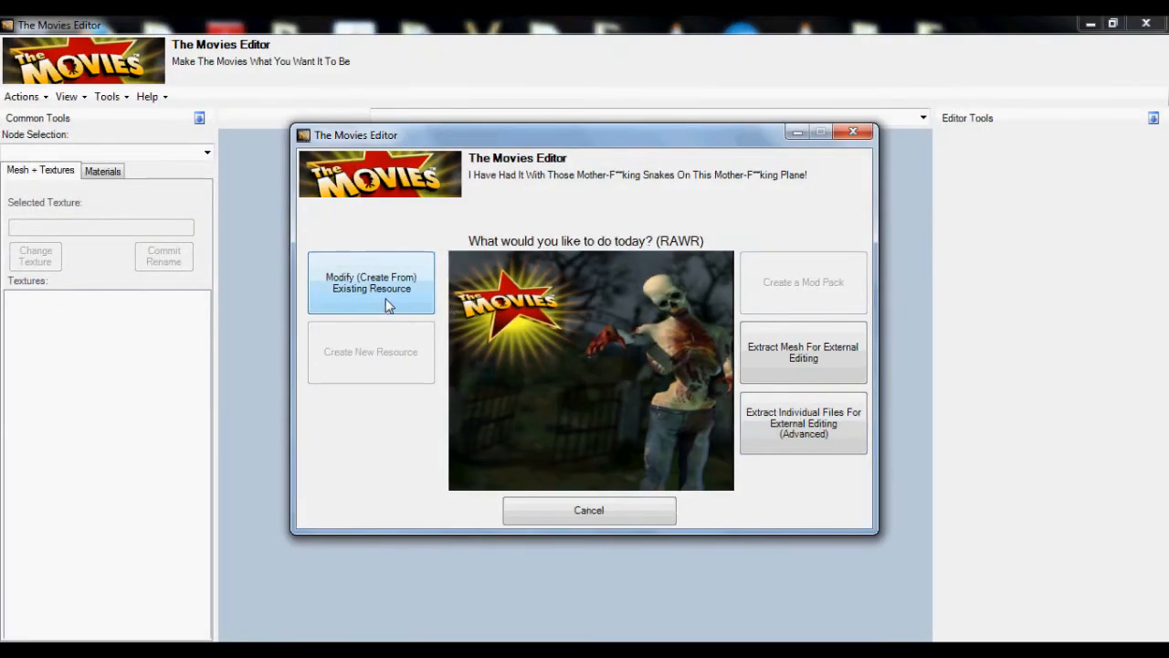
Open the Ornate Fountain prop from the Decorative category as the existing resource to modify
{"action": "left_click", "coordinate": [387, 305]}
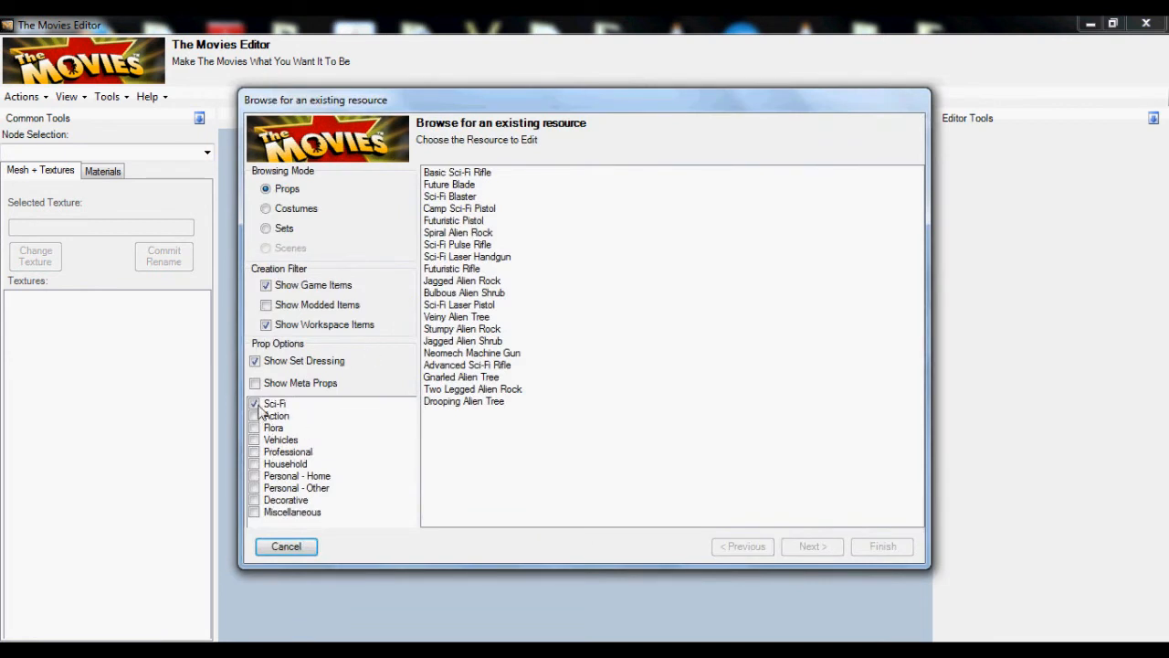
{"action": "left_click", "coordinate": [255, 404]}
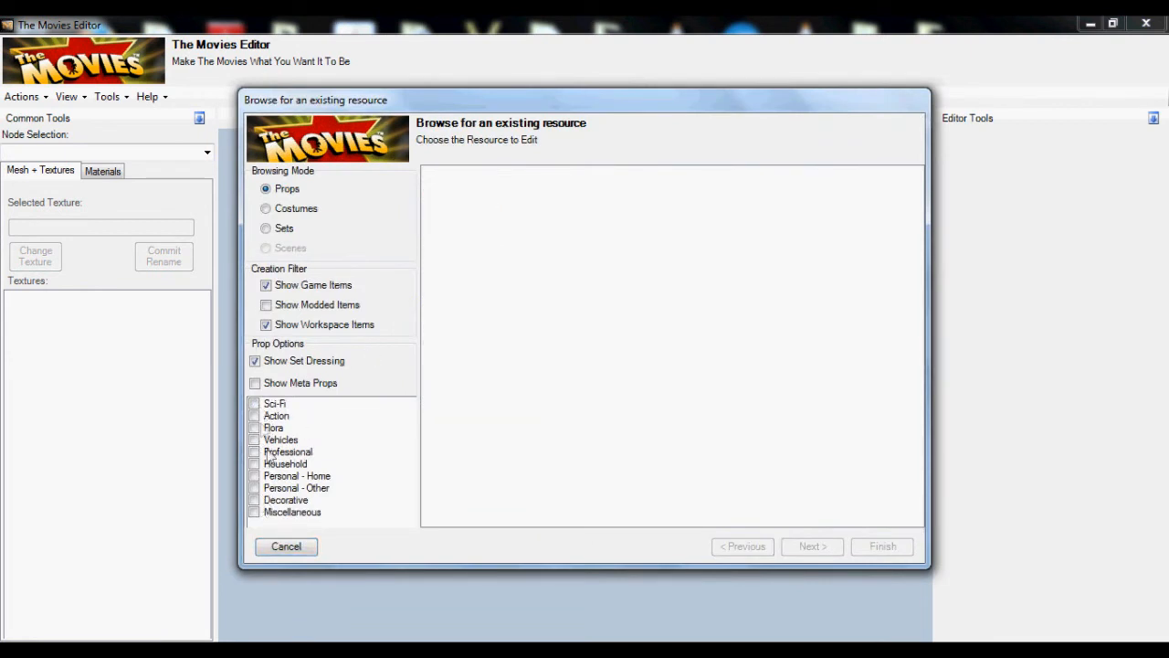
{"action": "left_click", "coordinate": [254, 501]}
{"action": "left_click", "coordinate": [471, 305]}
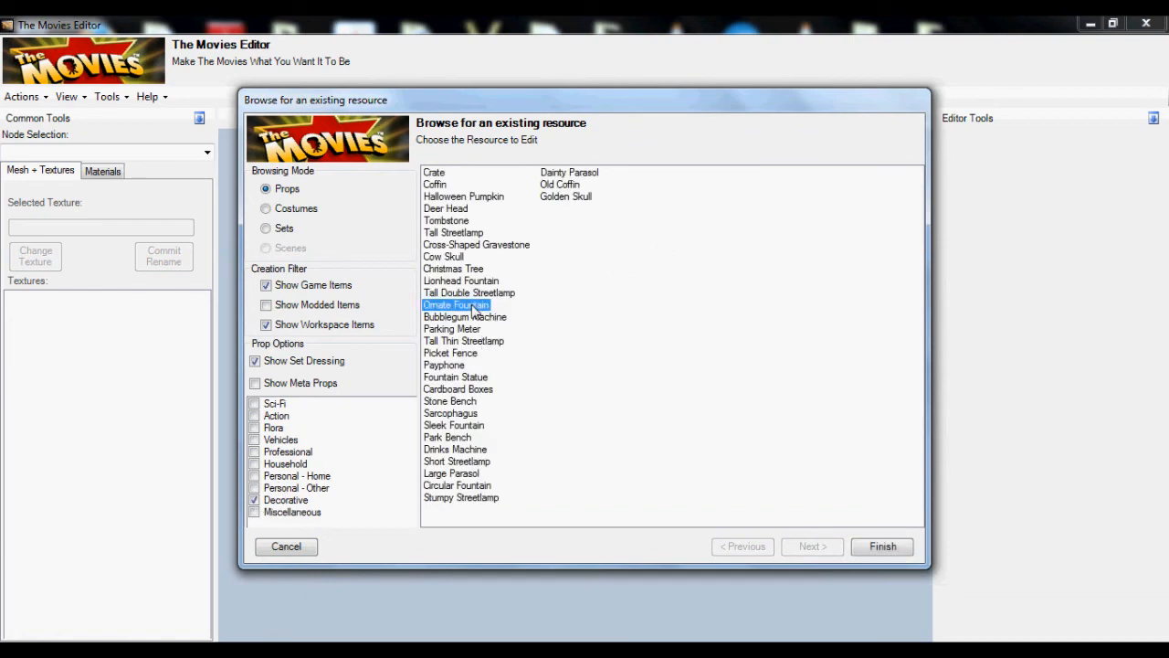
{"action": "left_click", "coordinate": [877, 546]}
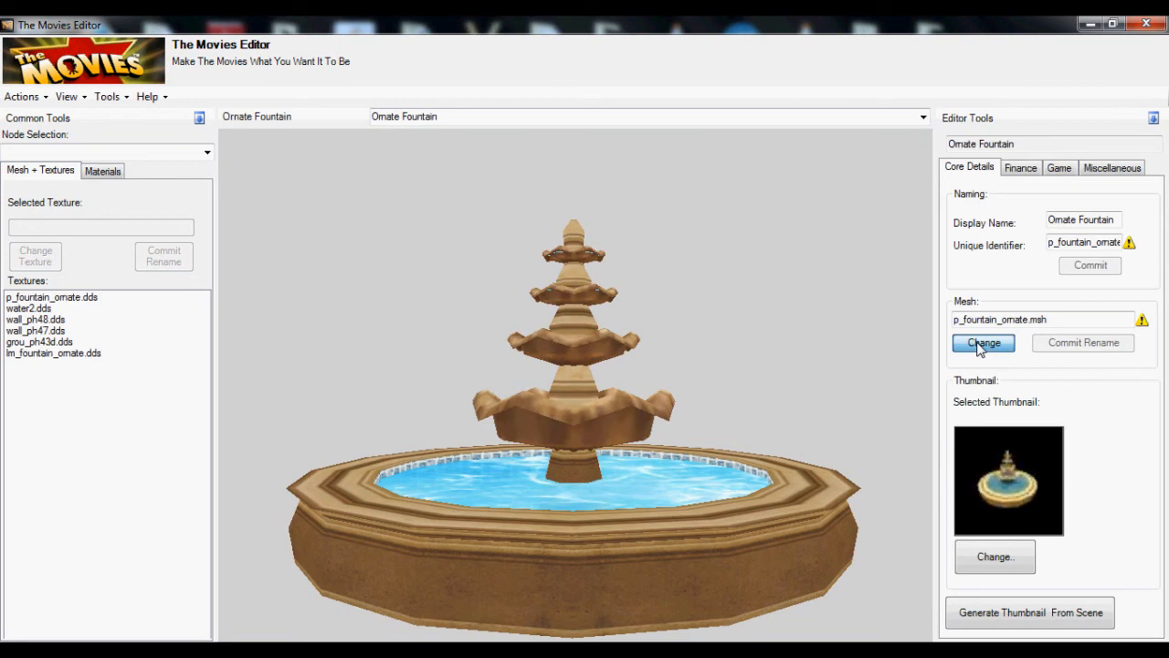
Start importing a new mesh for the prop and browse to Set Dressing Tutorial\data\meshes on the desktop
{"action": "left_click", "coordinate": [981, 344]}
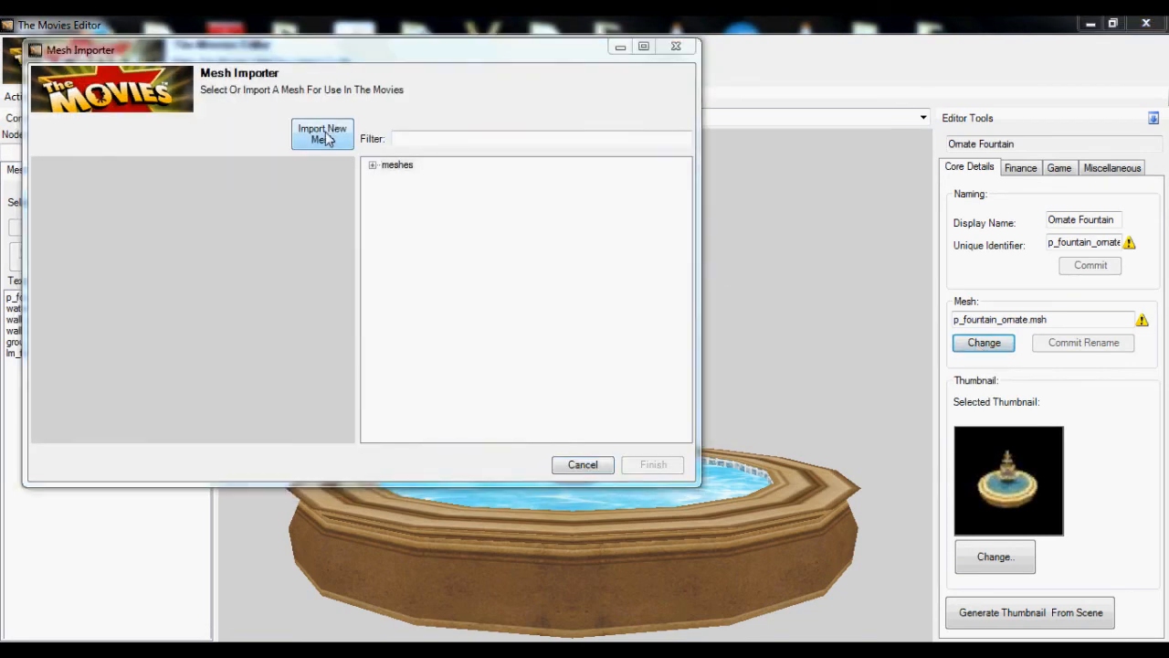
{"action": "left_click", "coordinate": [325, 136]}
{"action": "scroll", "coordinate": [115, 210], "scroll_direction": "down", "scroll_amount": 10}
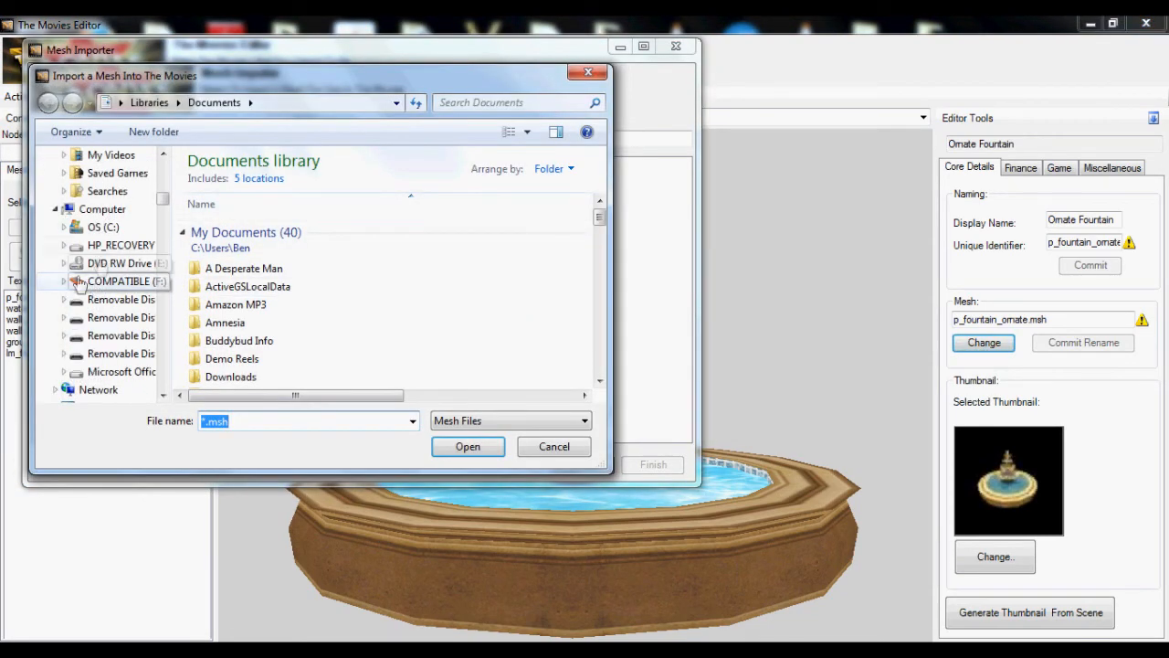
{"action": "scroll", "coordinate": [119, 187], "scroll_direction": "up", "scroll_amount": 10}
{"action": "left_click", "coordinate": [97, 181]}
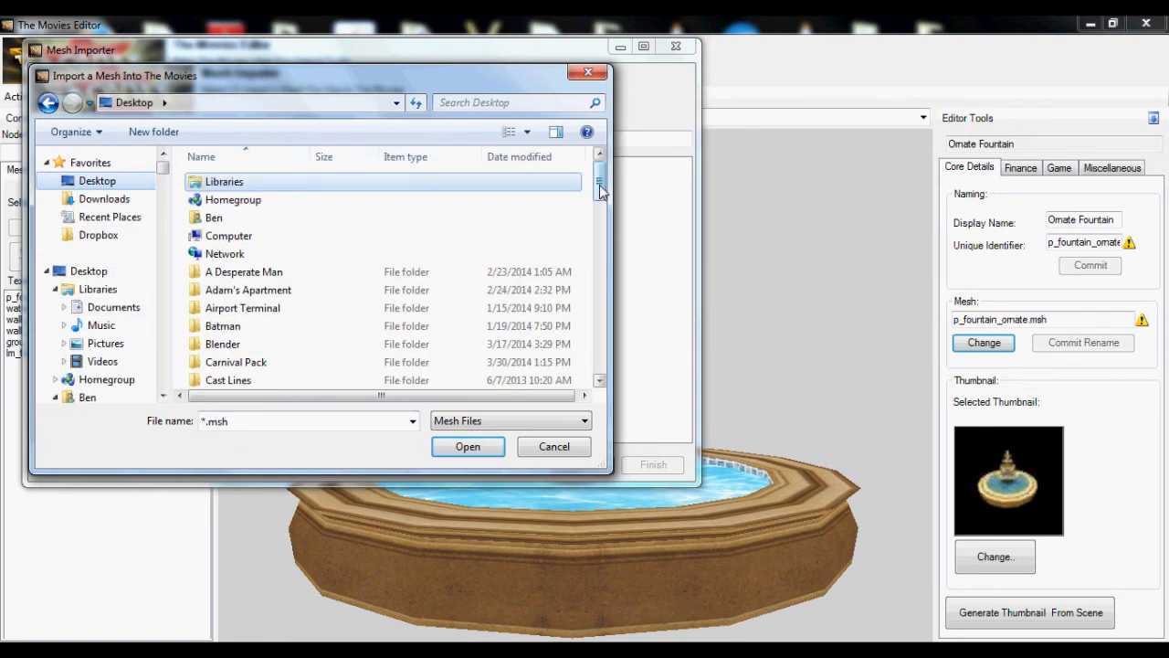
{"action": "left_click_drag", "start_coordinate": [600, 189], "coordinate": [601, 218]}
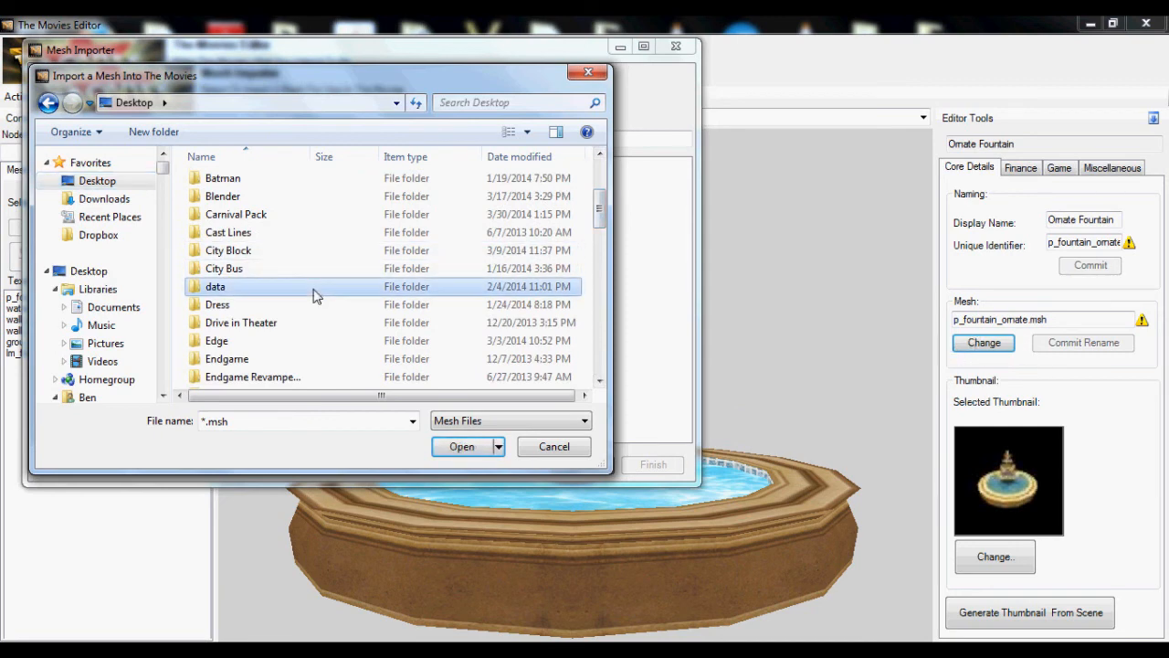
{"action": "scroll", "coordinate": [316, 295], "scroll_direction": "down", "scroll_amount": 7}
{"action": "scroll", "coordinate": [294, 329], "scroll_direction": "down", "scroll_amount": 2}
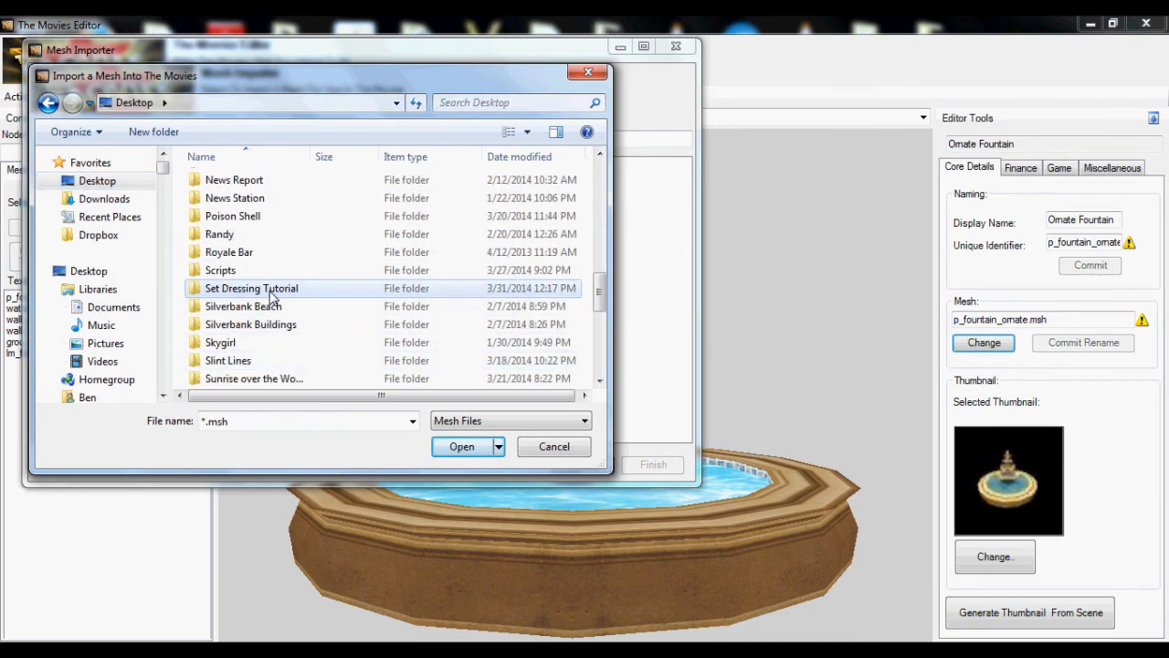
{"action": "double_click", "coordinate": [262, 283]}
{"action": "double_click", "coordinate": [234, 186]}
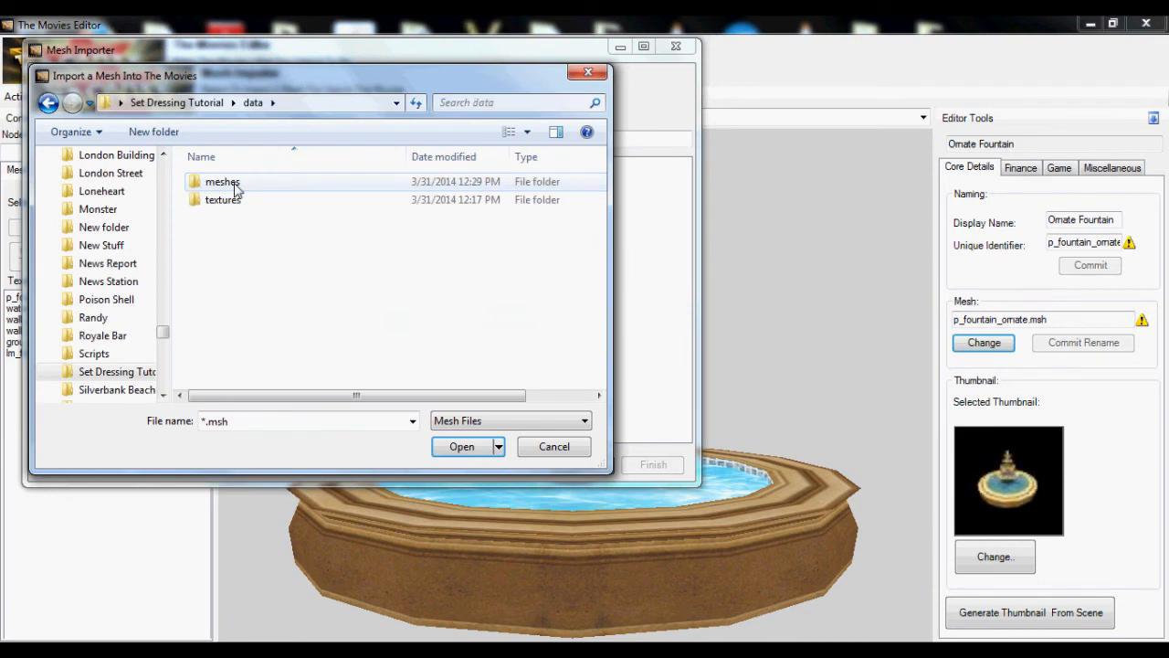
{"action": "double_click", "coordinate": [233, 186]}
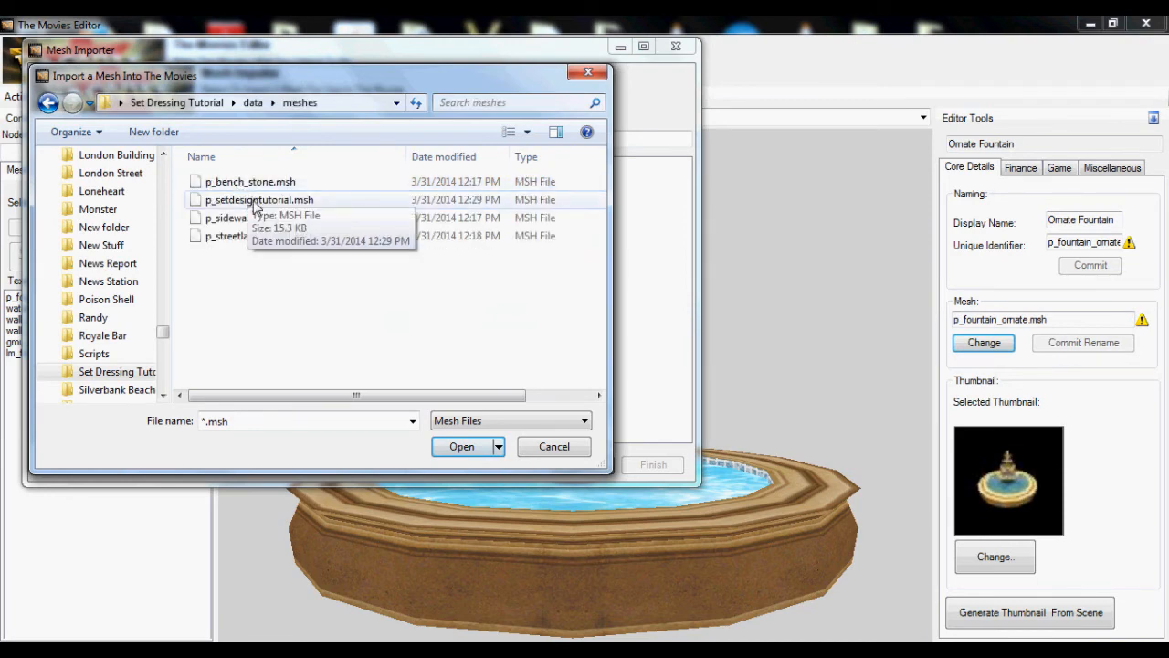
Import p_setdesigntutorial.msh, overriding the existing workspace mesh, and apply it to the prop
{"action": "double_click", "coordinate": [254, 200]}
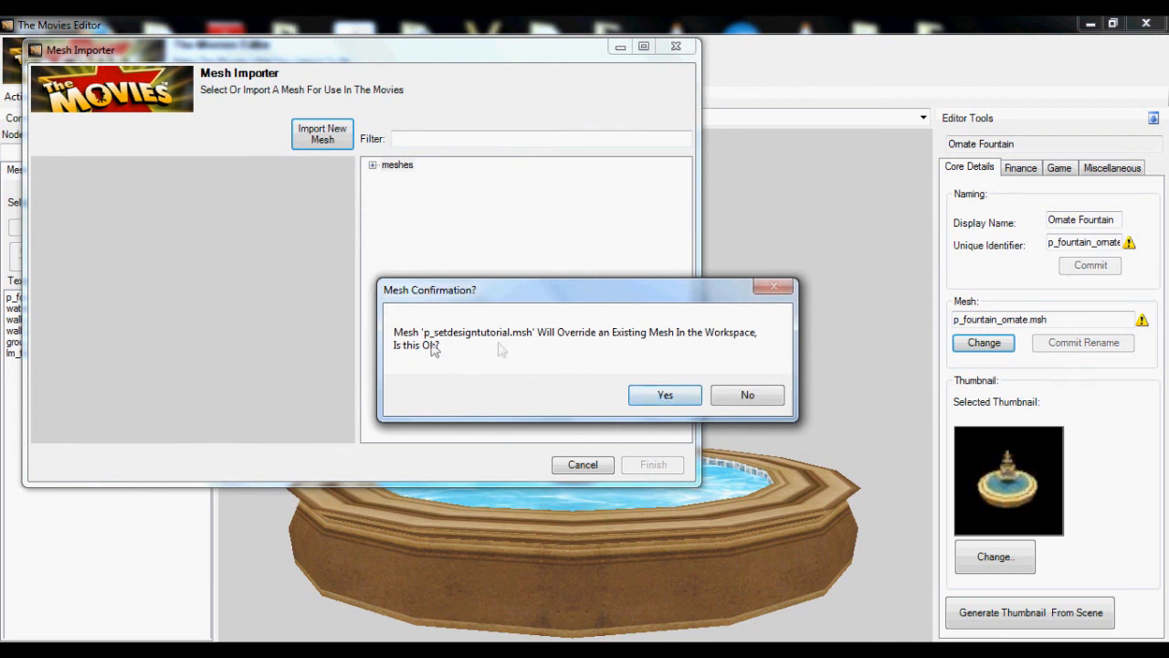
{"action": "left_click", "coordinate": [661, 396]}
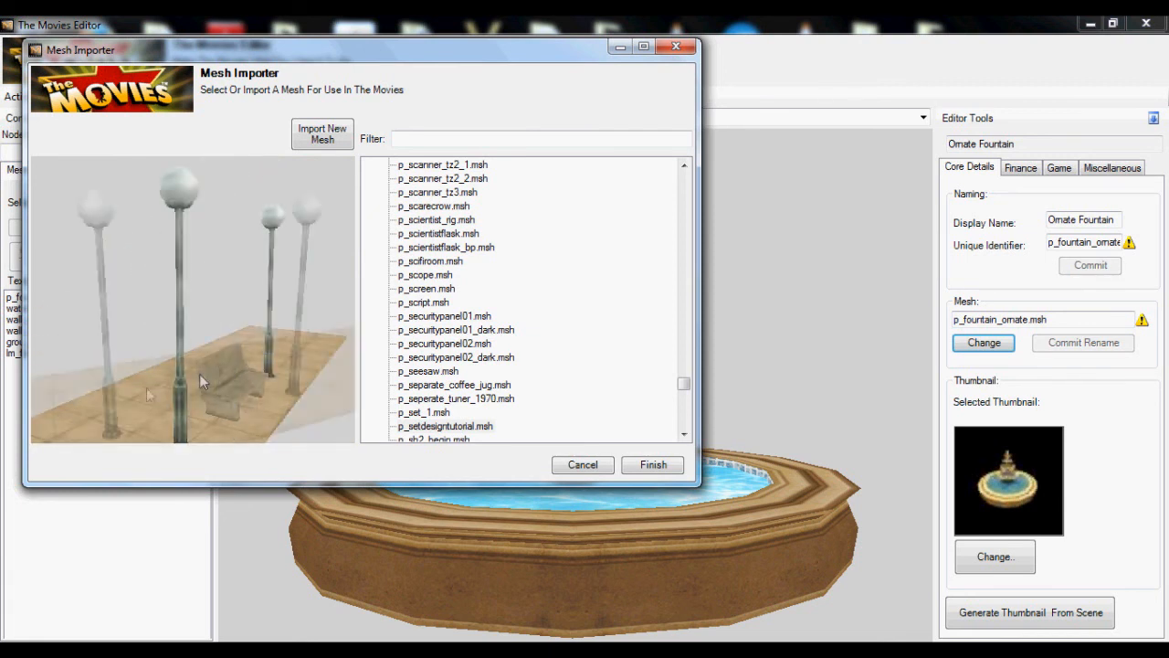
{"action": "left_click", "coordinate": [651, 465]}
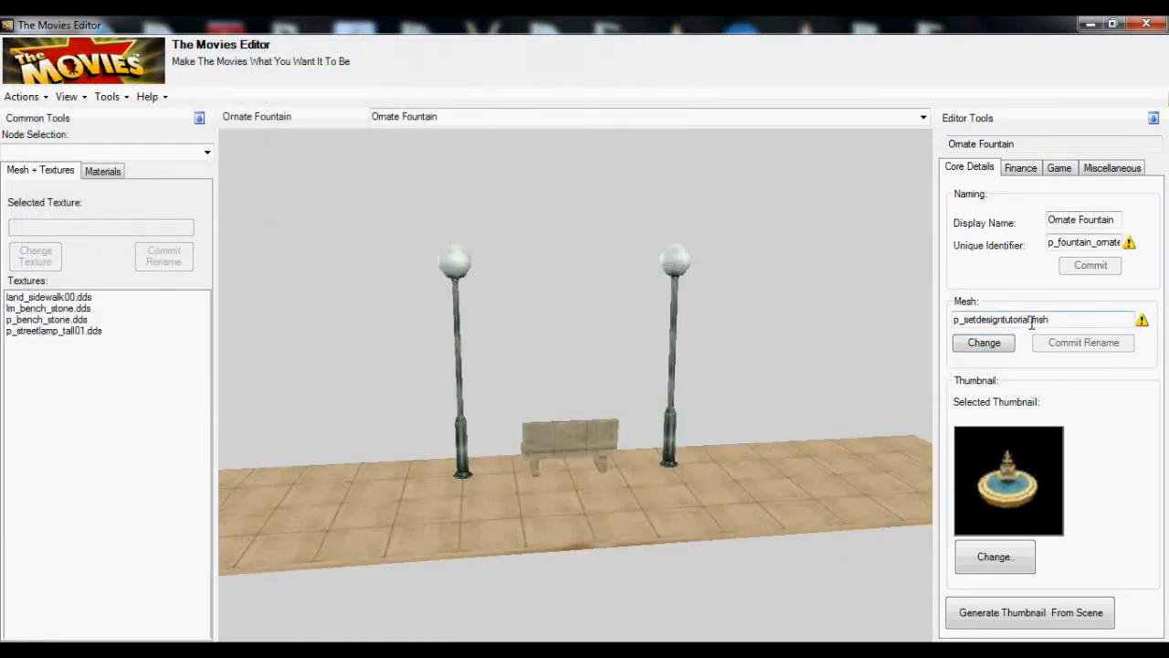
Copy the mesh name without its extension and set the prop's unique identifier to p_setdesigntutorial
{"action": "left_click_drag", "start_coordinate": [1032, 320], "coordinate": [884, 329]}
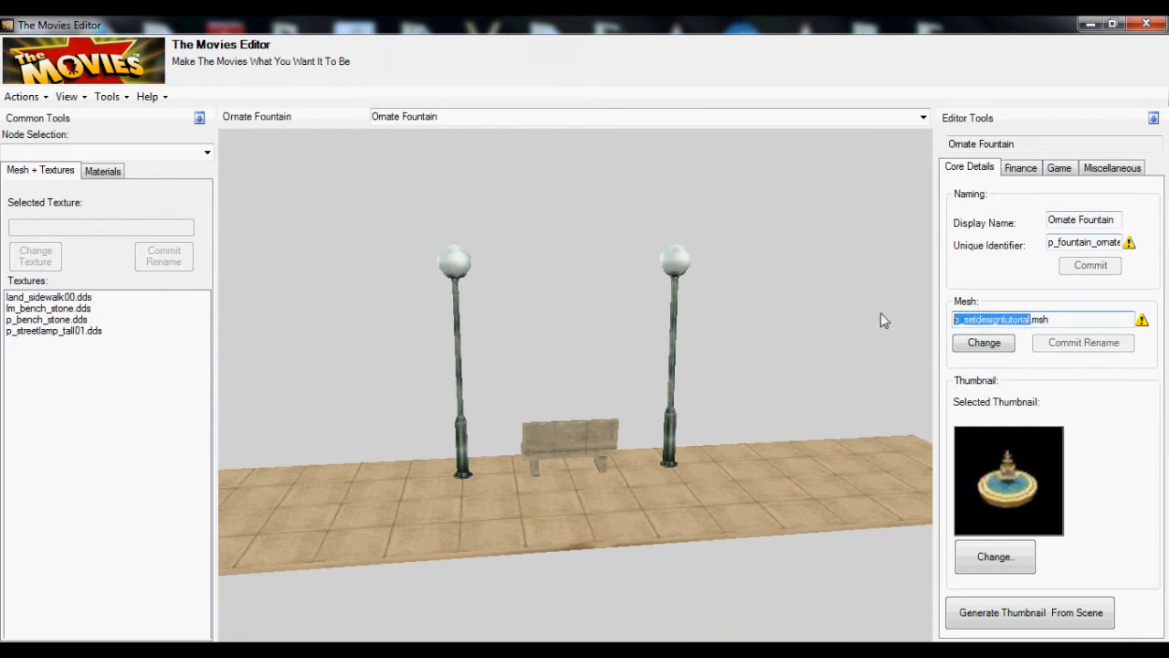
{"action": "left_click_drag", "start_coordinate": [1032, 320], "coordinate": [856, 331]}
{"action": "key", "text": "ctrl+c"}
{"action": "left_click", "coordinate": [1091, 243]}
{"action": "double_click", "coordinate": [1087, 246]}
{"action": "double_click", "coordinate": [1086, 247]}
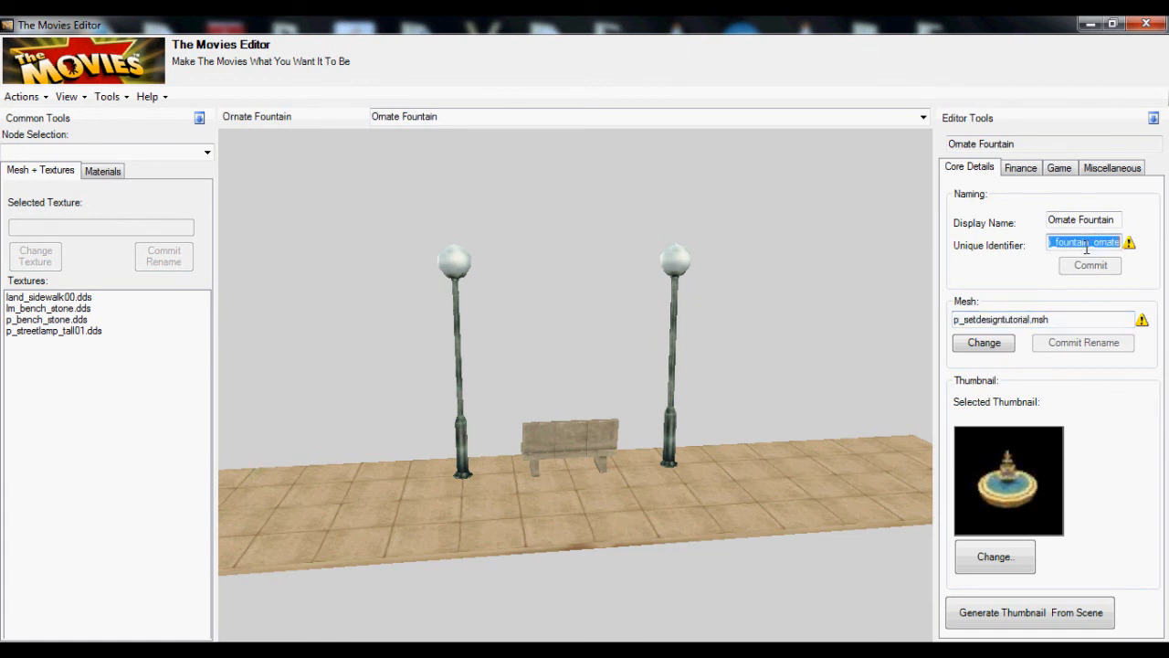
{"action": "key", "text": "ctrl+v"}
Set the display name to p_setdesigntutorial and commit the prop's new naming
{"action": "left_click_drag", "start_coordinate": [1123, 220], "coordinate": [891, 212]}
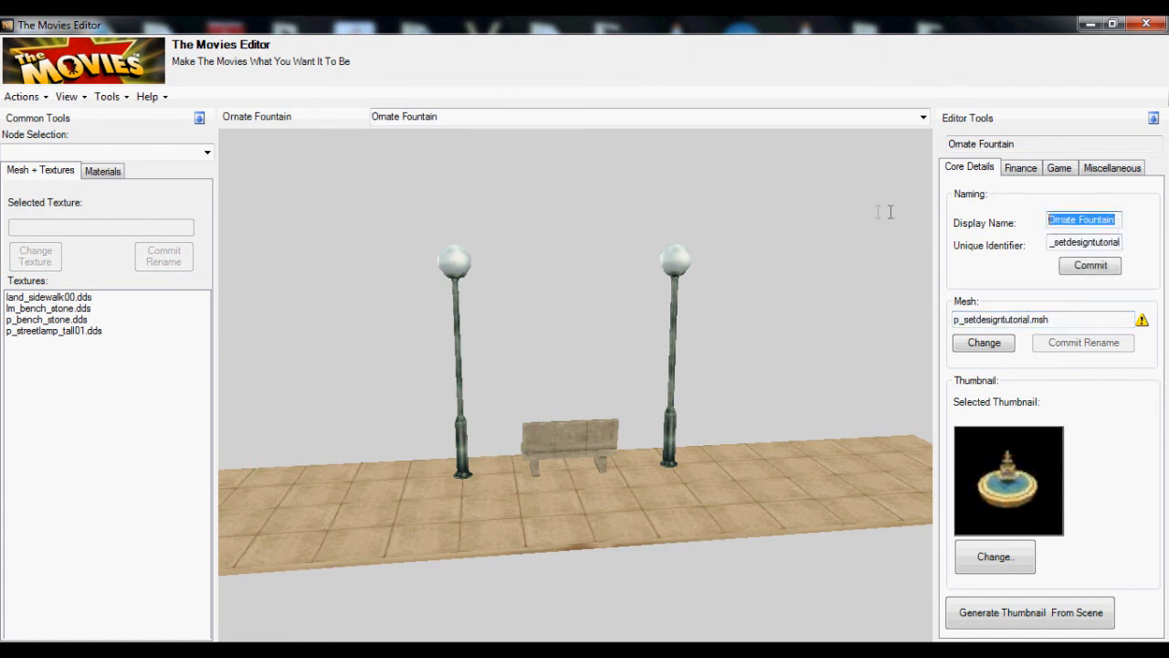
{"action": "type", "text": "_setdesigntutorial"}
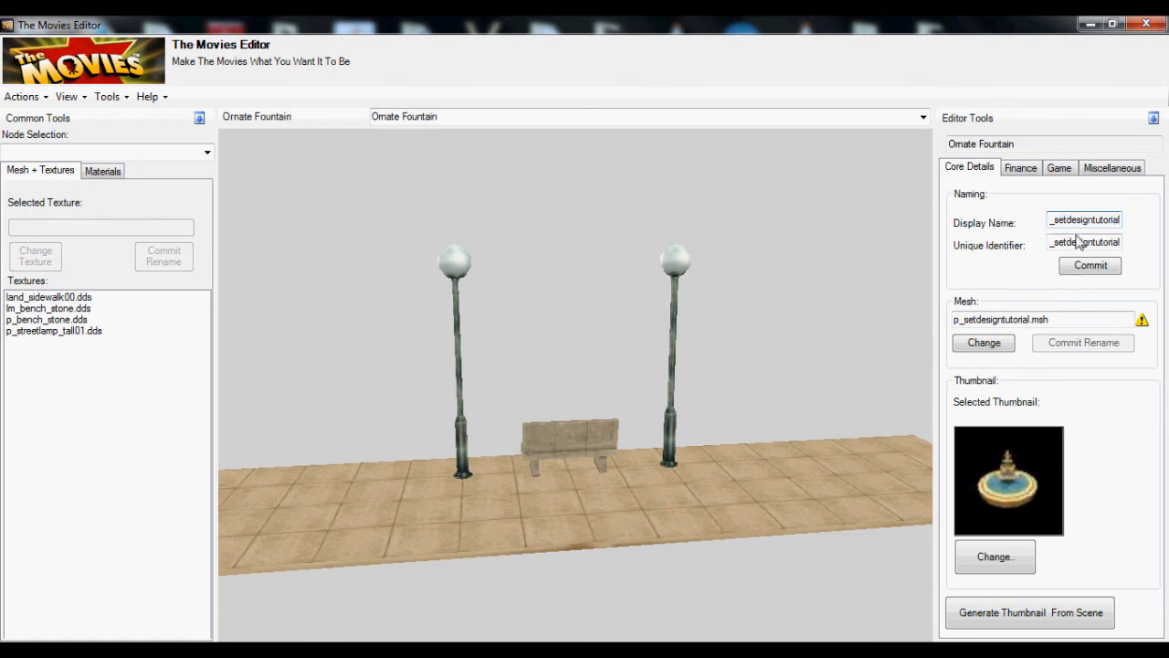
{"action": "left_click_drag", "start_coordinate": [1053, 242], "coordinate": [1077, 240]}
{"action": "left_click", "coordinate": [1082, 266]}
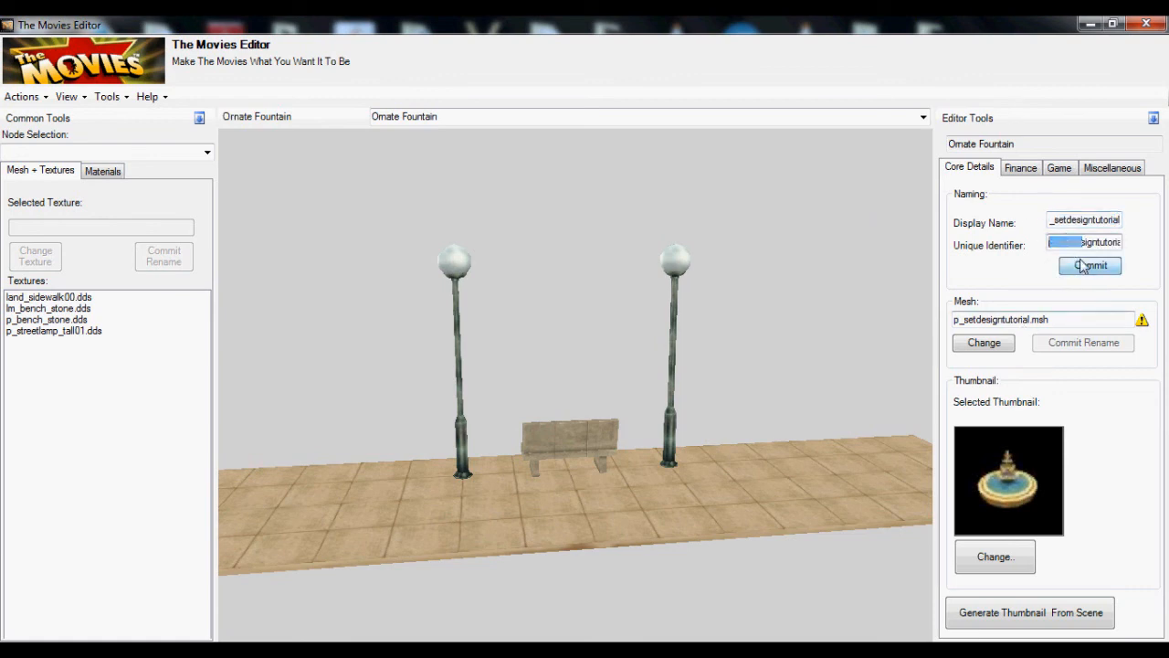
Generate the prop's thumbnail from an angled view showing the bench, both street lamps and the sidewalk
{"action": "left_click_drag", "start_coordinate": [815, 393], "coordinate": [463, 452]}
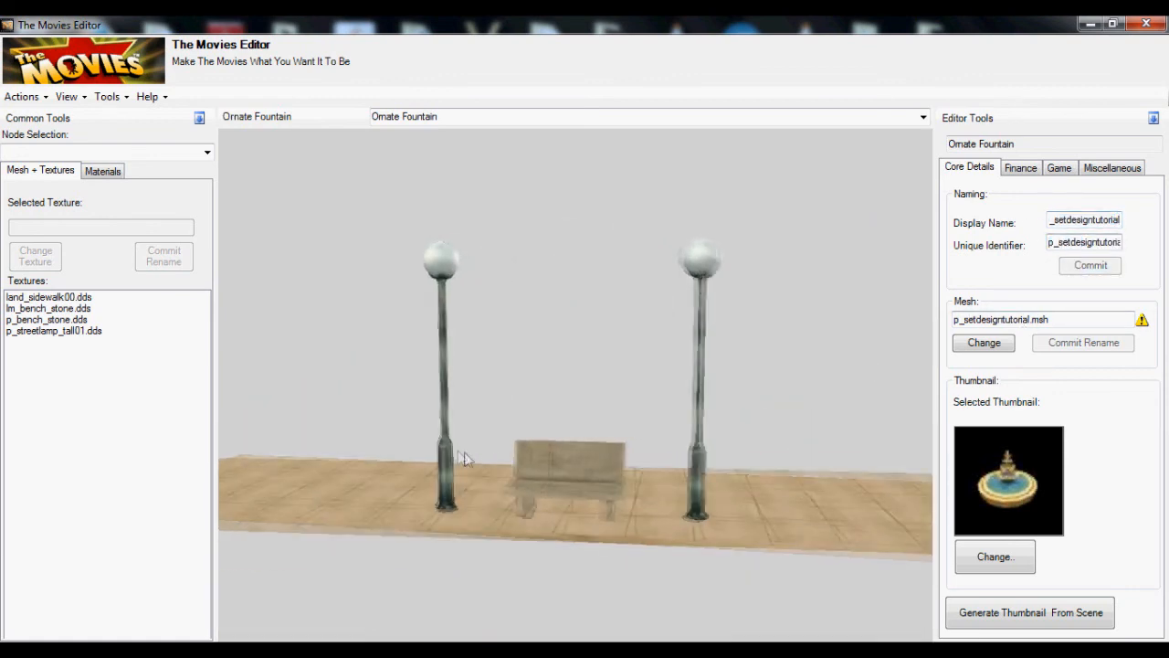
{"action": "left_click", "coordinate": [1008, 611]}
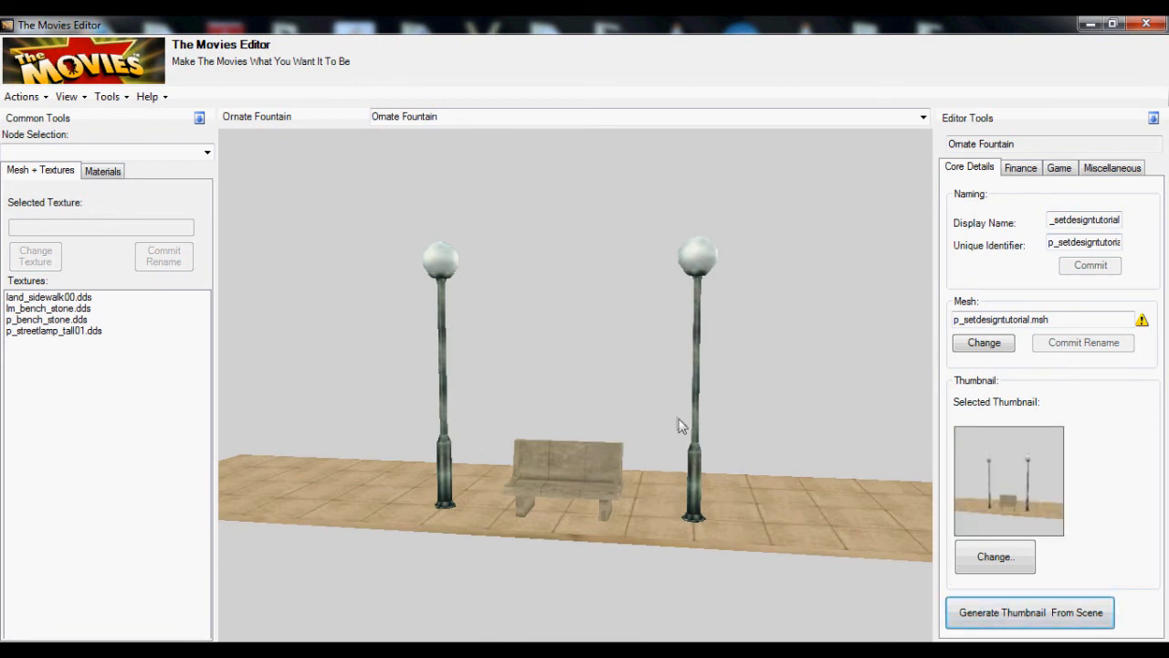
{"action": "left_click_drag", "start_coordinate": [697, 409], "coordinate": [585, 419]}
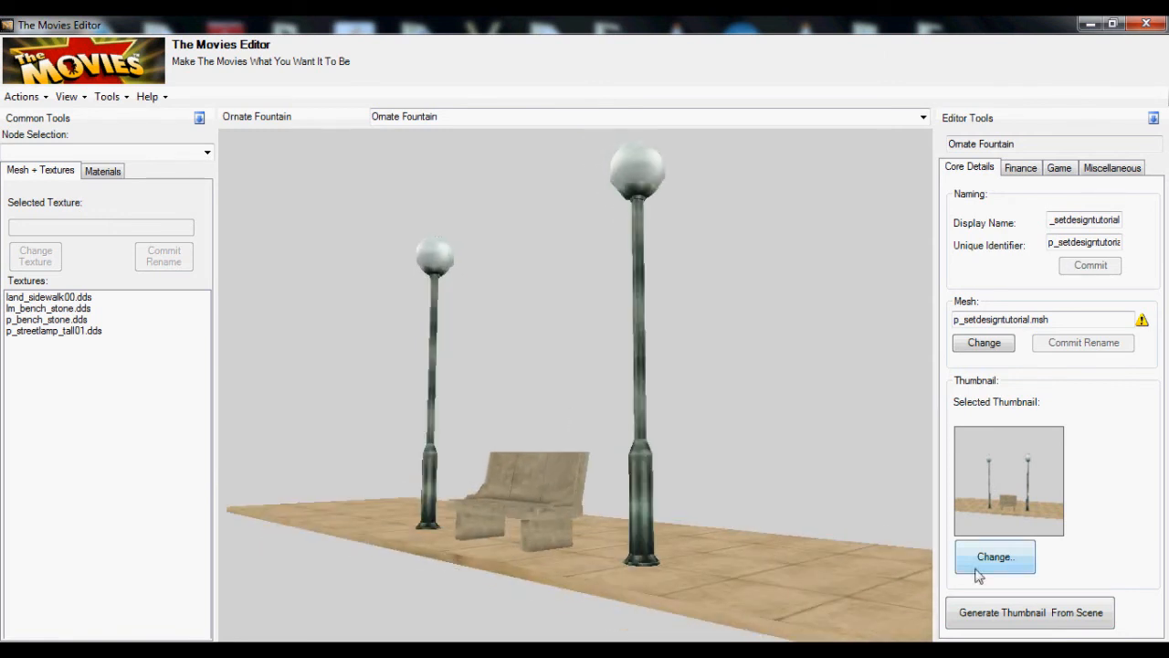
{"action": "left_click", "coordinate": [1049, 616]}
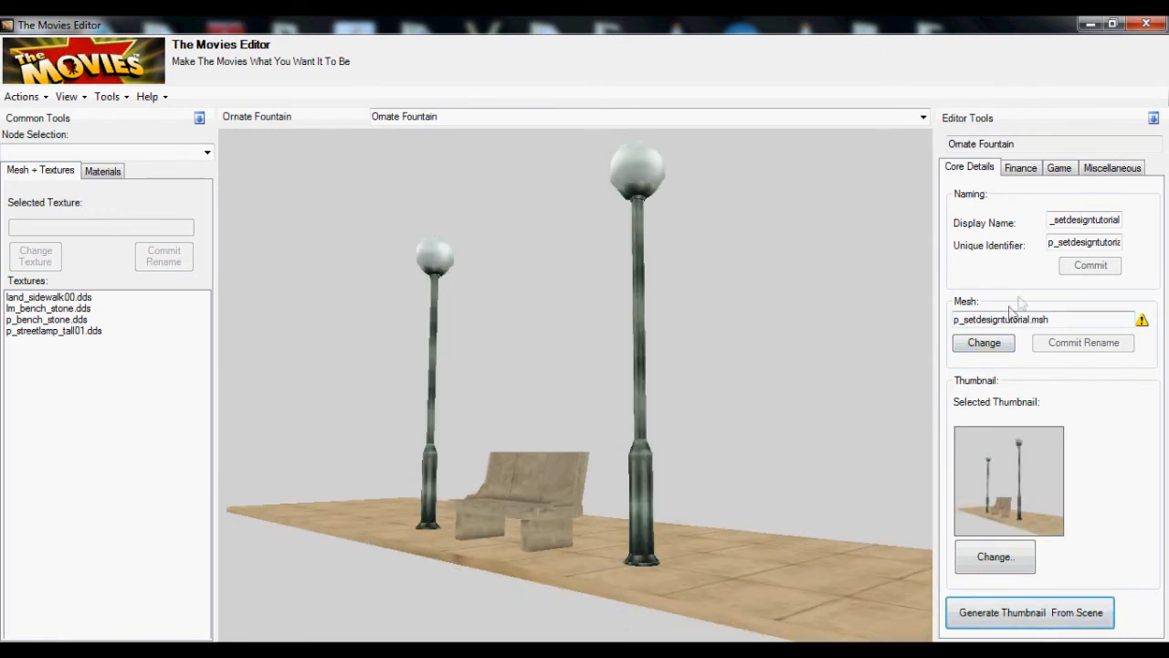
Compare the display name, unique identifier and mesh name, and inspect the set dressing from several angles
{"action": "left_click_drag", "start_coordinate": [1070, 220], "coordinate": [964, 227]}
{"action": "left_click_drag", "start_coordinate": [1079, 242], "coordinate": [939, 252]}
{"action": "left_click_drag", "start_coordinate": [1006, 320], "coordinate": [804, 324]}
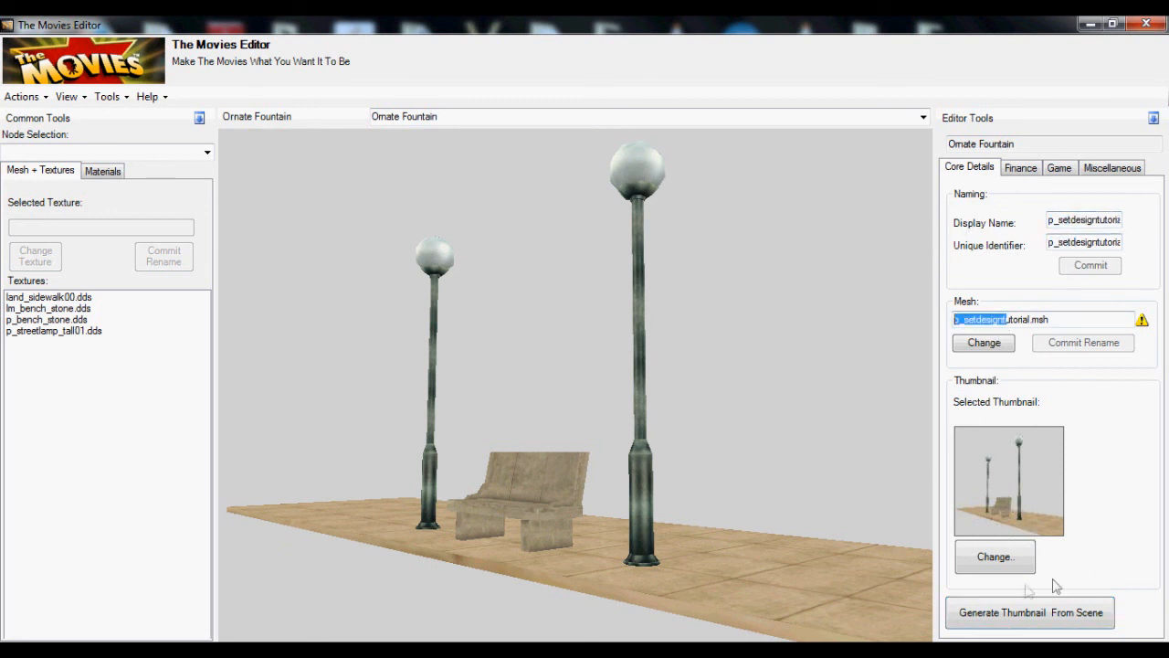
{"action": "left_click", "coordinate": [1024, 626]}
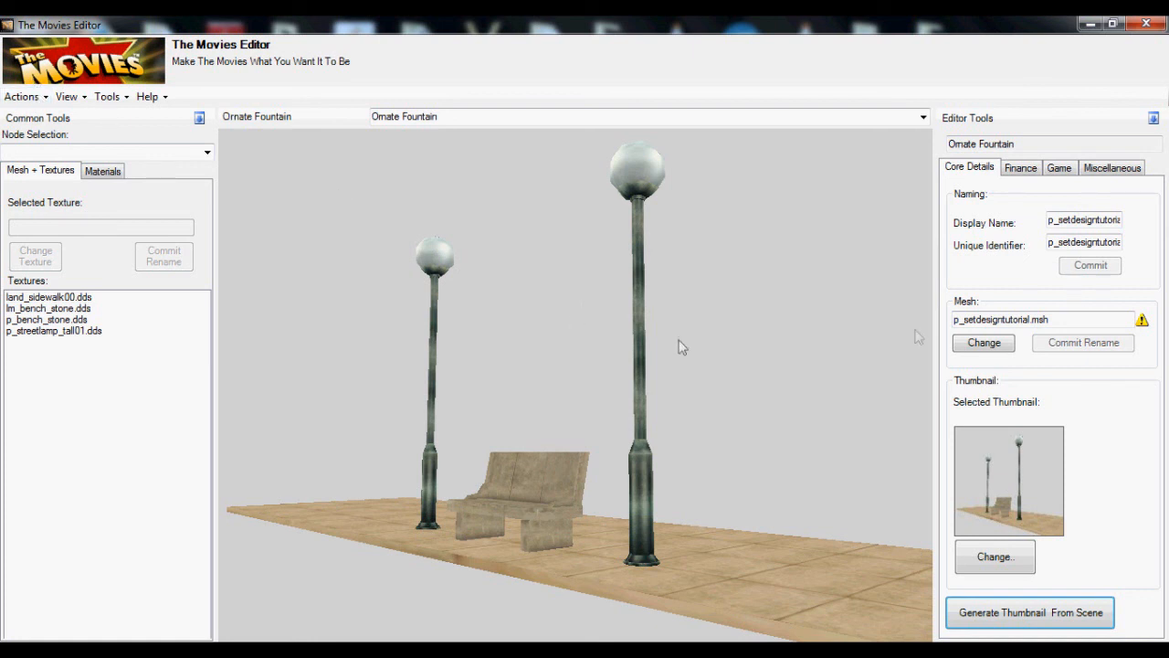
{"action": "left_click_drag", "start_coordinate": [1068, 220], "coordinate": [1113, 220]}
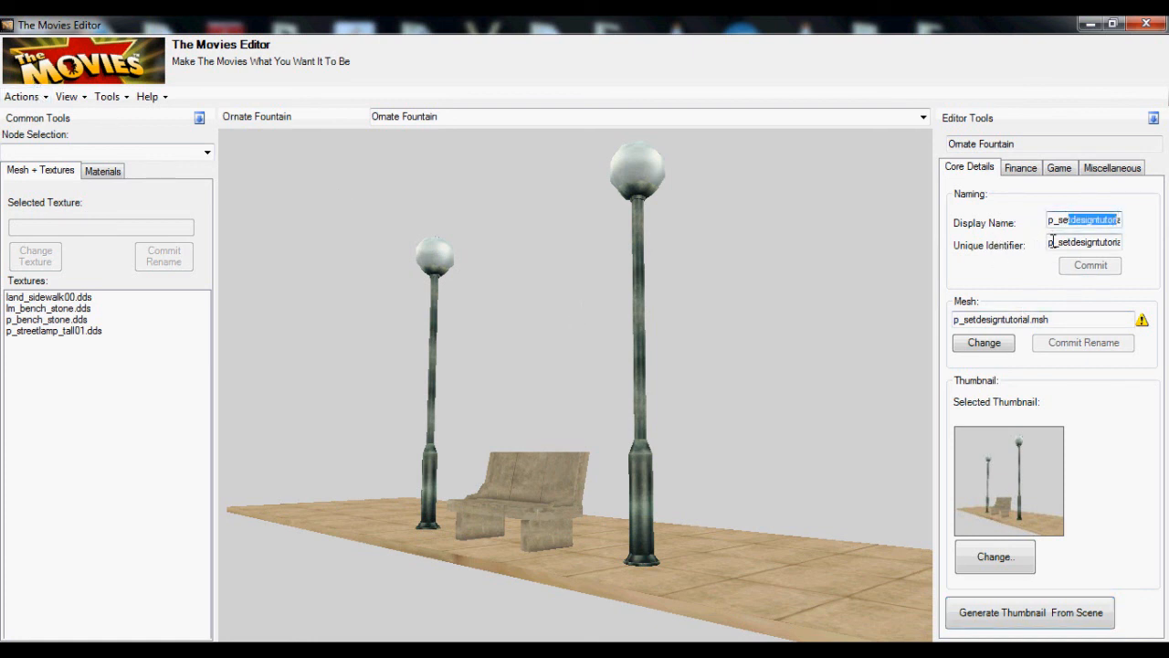
{"action": "left_click_drag", "start_coordinate": [1053, 241], "coordinate": [1136, 238]}
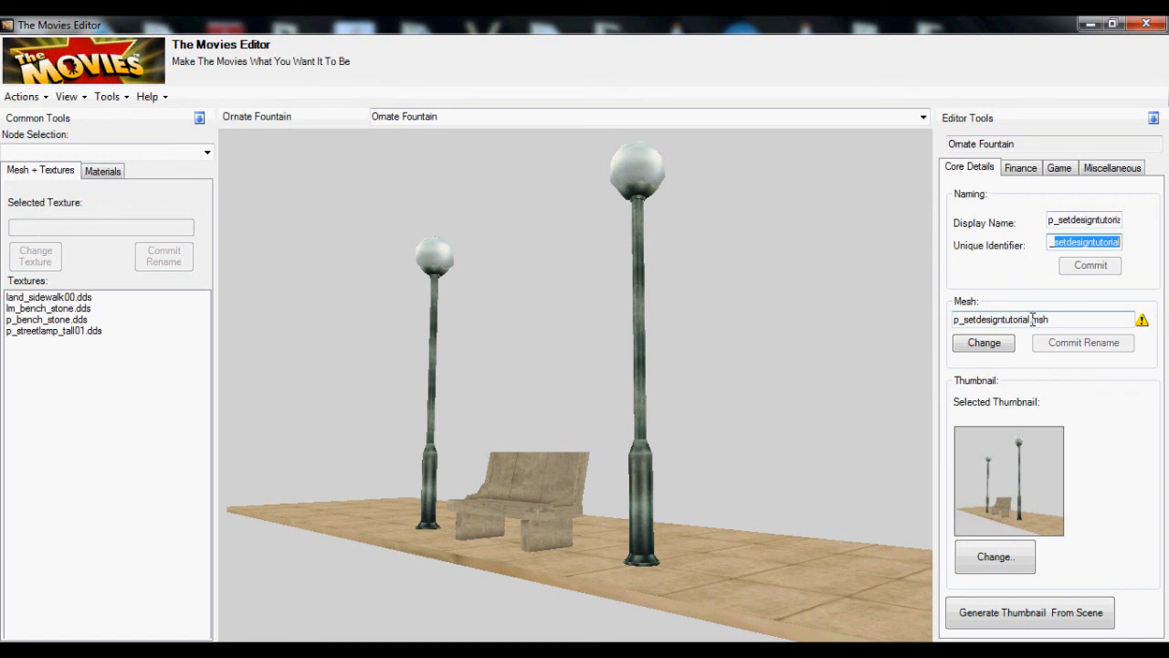
{"action": "left_click_drag", "start_coordinate": [1033, 318], "coordinate": [934, 317]}
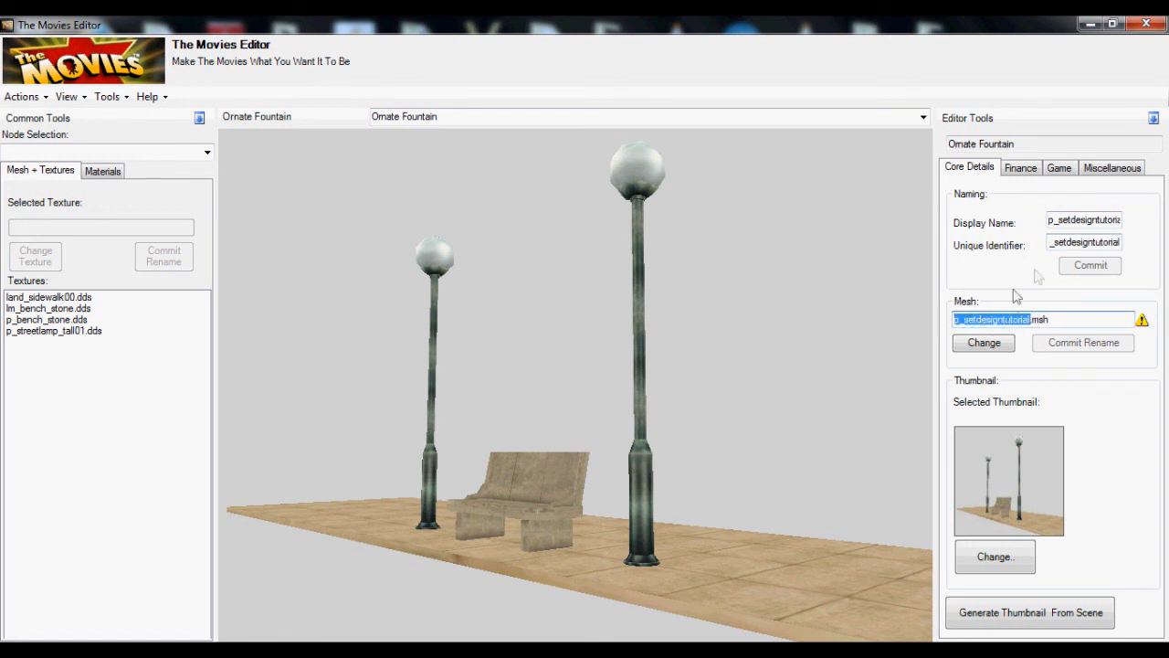
{"action": "left_click", "coordinate": [1079, 243]}
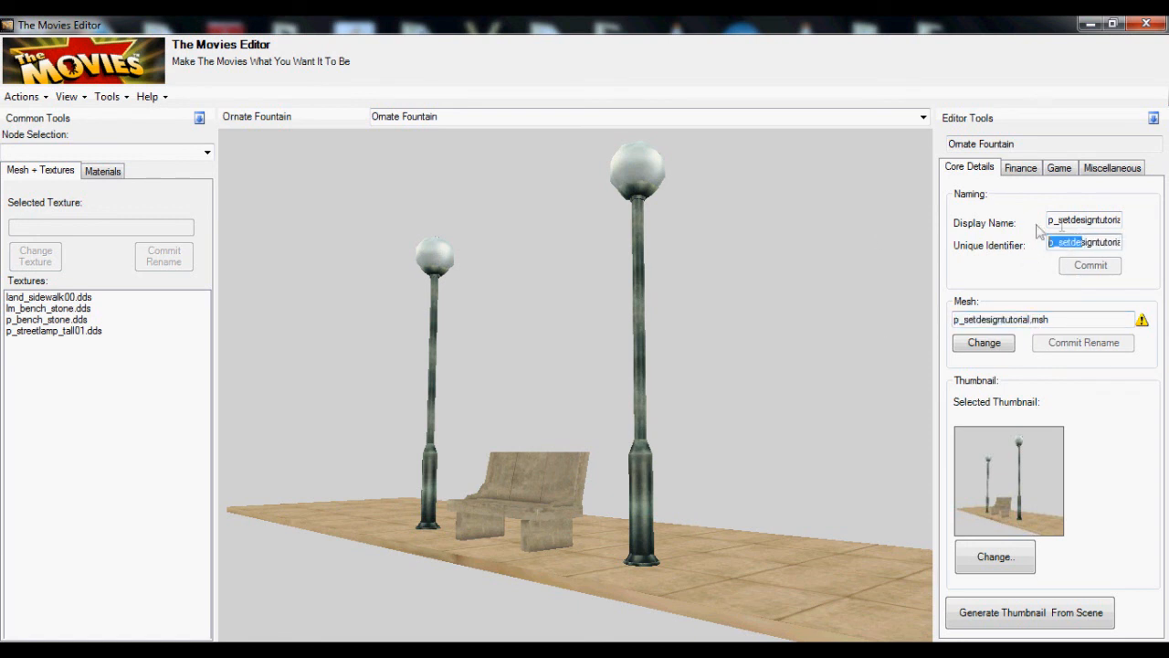
{"action": "left_click_drag", "start_coordinate": [1086, 220], "coordinate": [797, 226]}
{"action": "left_click_drag", "start_coordinate": [694, 297], "coordinate": [544, 394]}
{"action": "scroll", "coordinate": [639, 397], "scroll_direction": "up", "scroll_amount": 3}
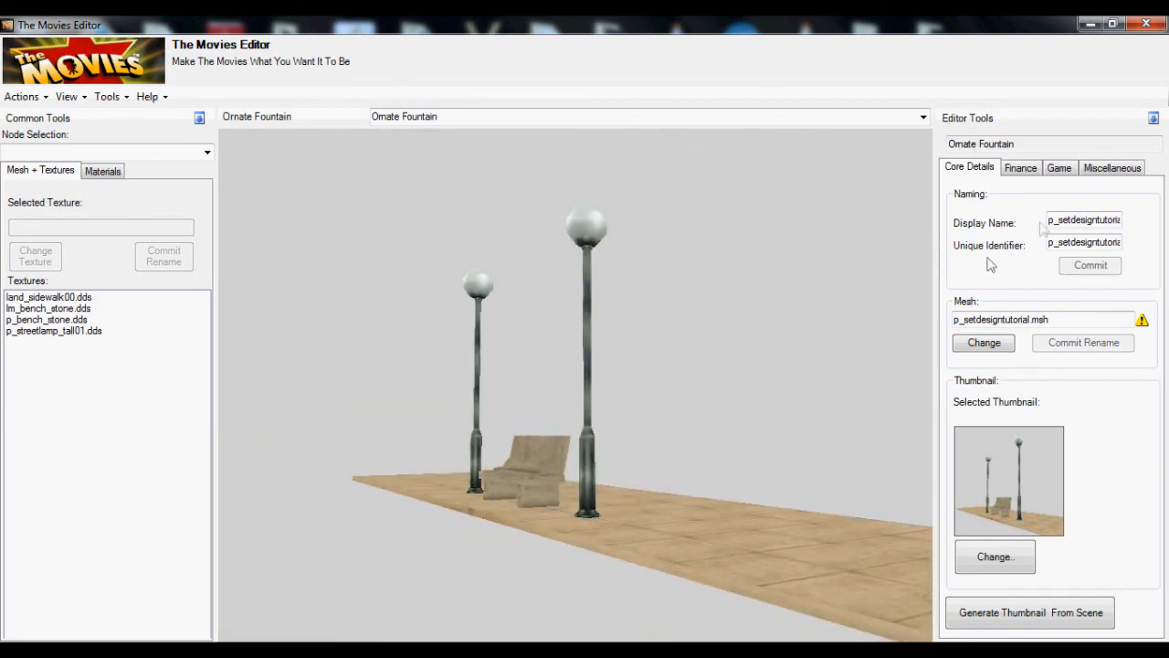
{"action": "left_click_drag", "start_coordinate": [1085, 242], "coordinate": [1048, 242]}
{"action": "left_click", "coordinate": [1069, 220]}
{"action": "left_click_drag", "start_coordinate": [806, 336], "coordinate": [608, 464]}
{"action": "scroll", "coordinate": [389, 441], "scroll_direction": "up", "scroll_amount": 5}
{"action": "scroll", "coordinate": [524, 479], "scroll_direction": "down", "scroll_amount": 5}
Commit the workspace to register the prop with the game engine, and close The Movies Editor
{"action": "left_click", "coordinate": [22, 96]}
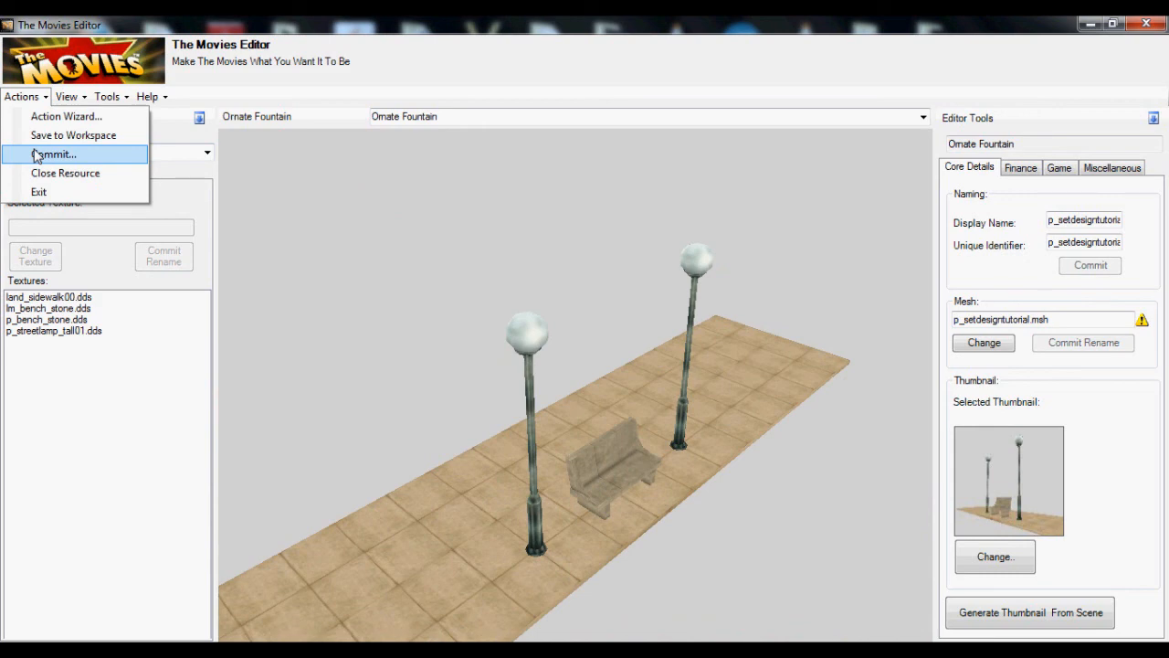
{"action": "left_click", "coordinate": [36, 155]}
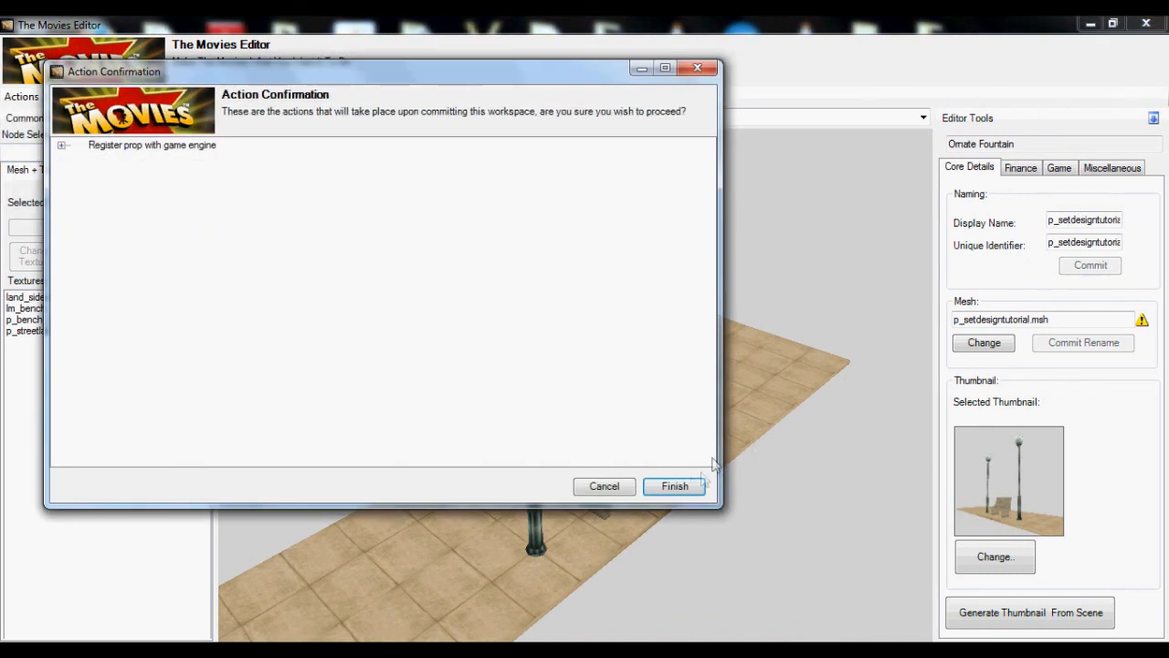
{"action": "left_click", "coordinate": [675, 485]}
{"action": "left_click_drag", "start_coordinate": [605, 454], "coordinate": [696, 452]}
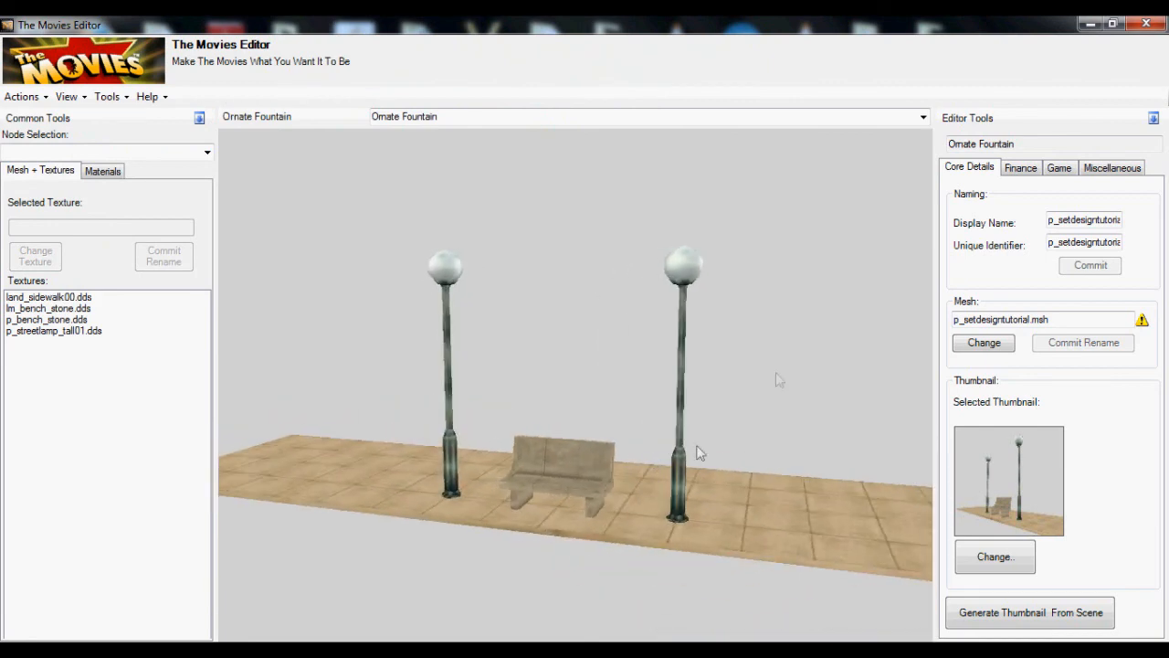
{"action": "left_click", "coordinate": [1147, 24]}
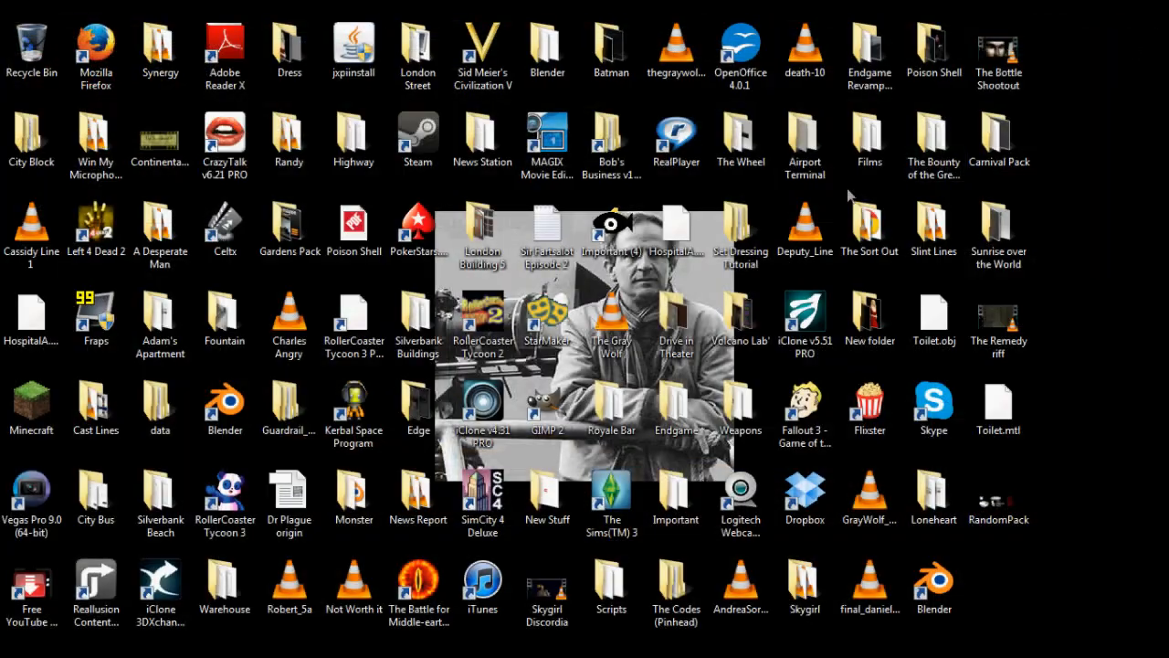